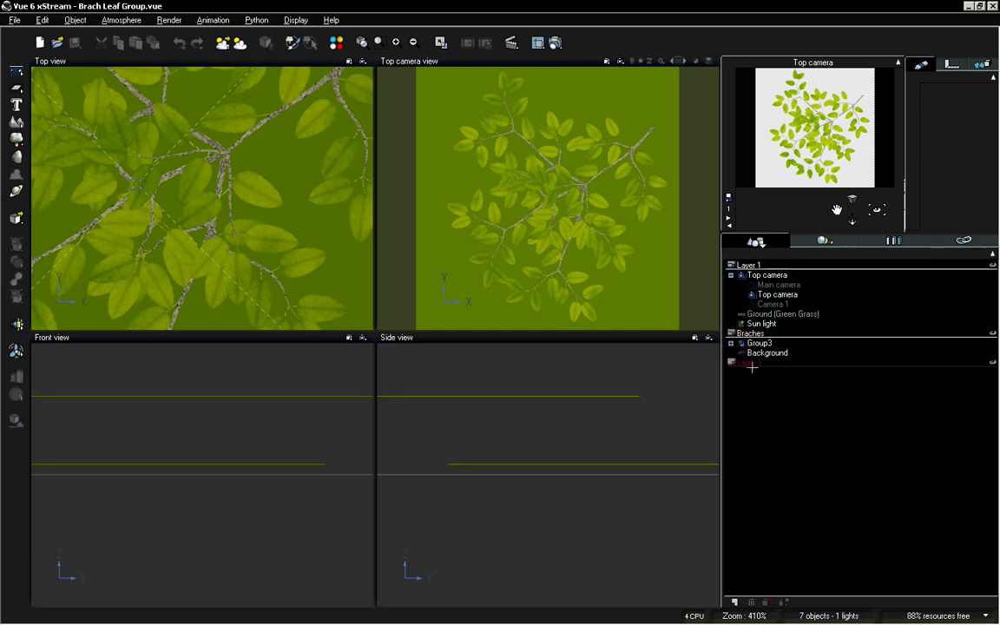
Rename the empty third layer below the Braches layer as Flowers
double_click(750, 362)
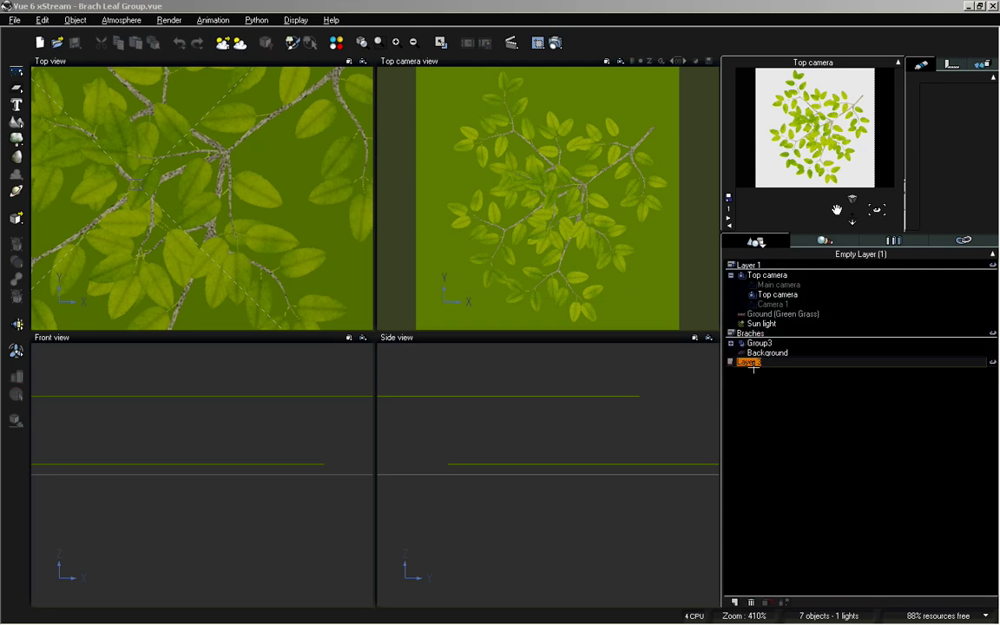
type("Flowers")
key("Return")
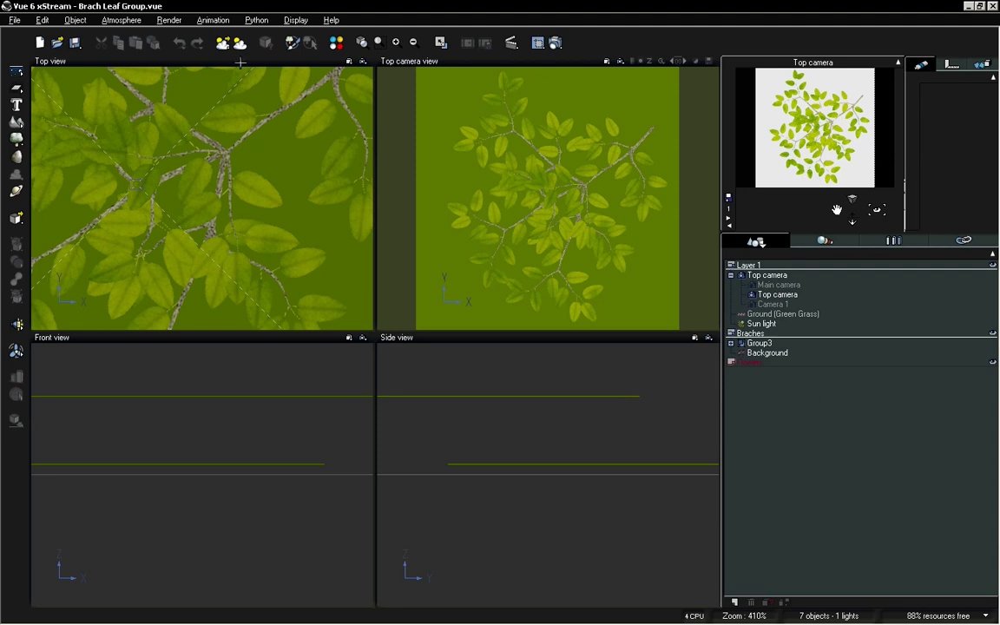
Add a plane to the Flowers layer and raise it above the branch planes to a height of about 23.8 m
left_click(16, 88)
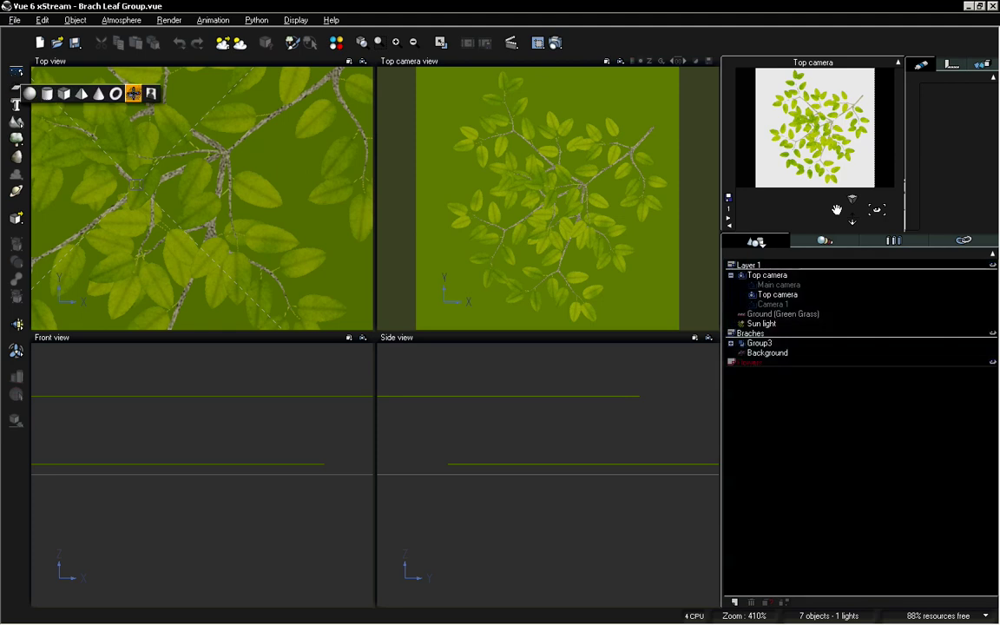
left_click(133, 93)
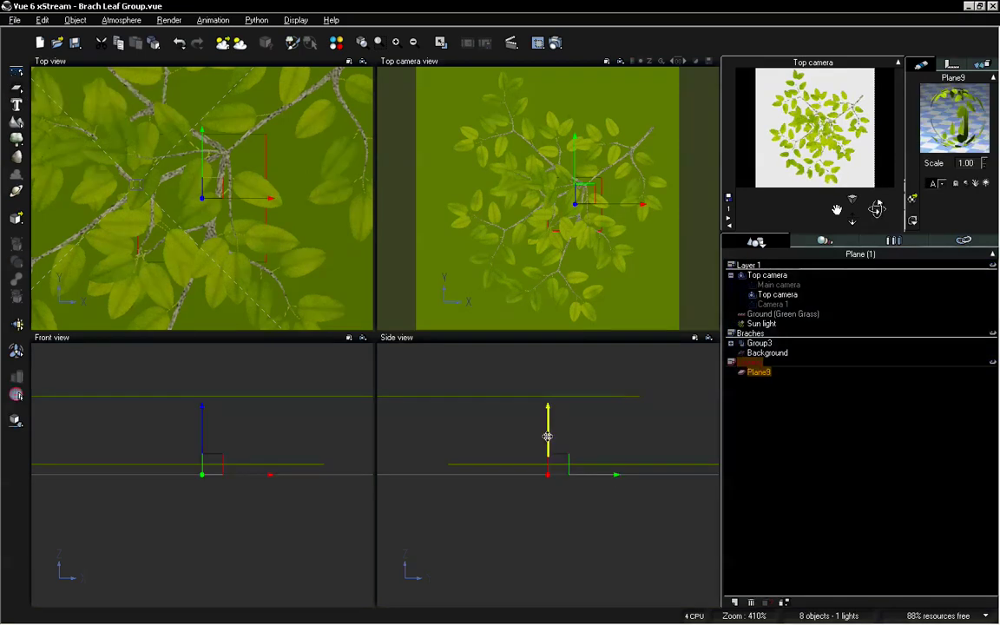
left_click_drag(548, 436, 548, 338)
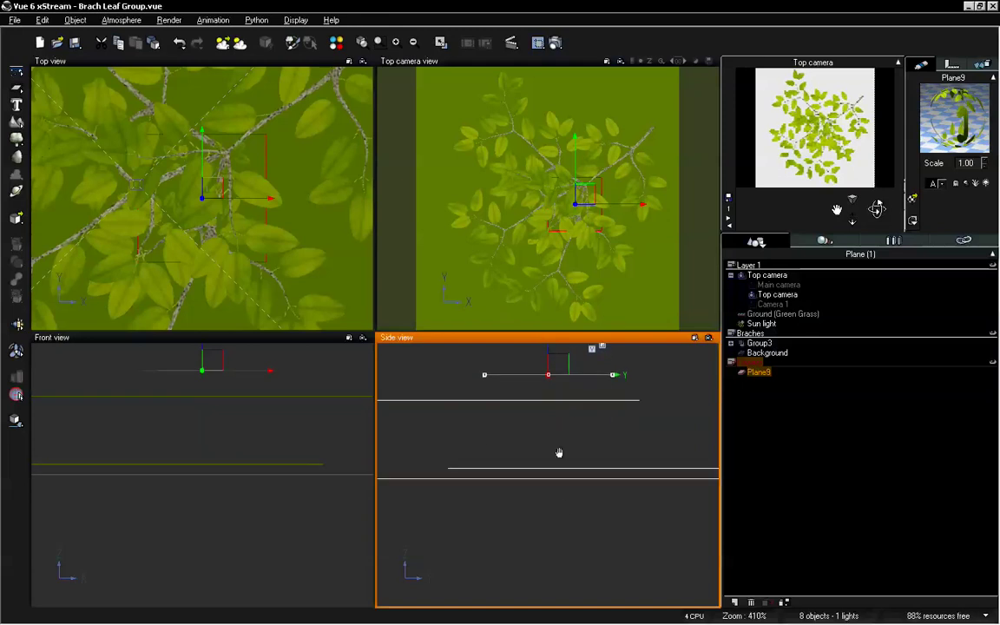
scroll(559, 453, "down", 8)
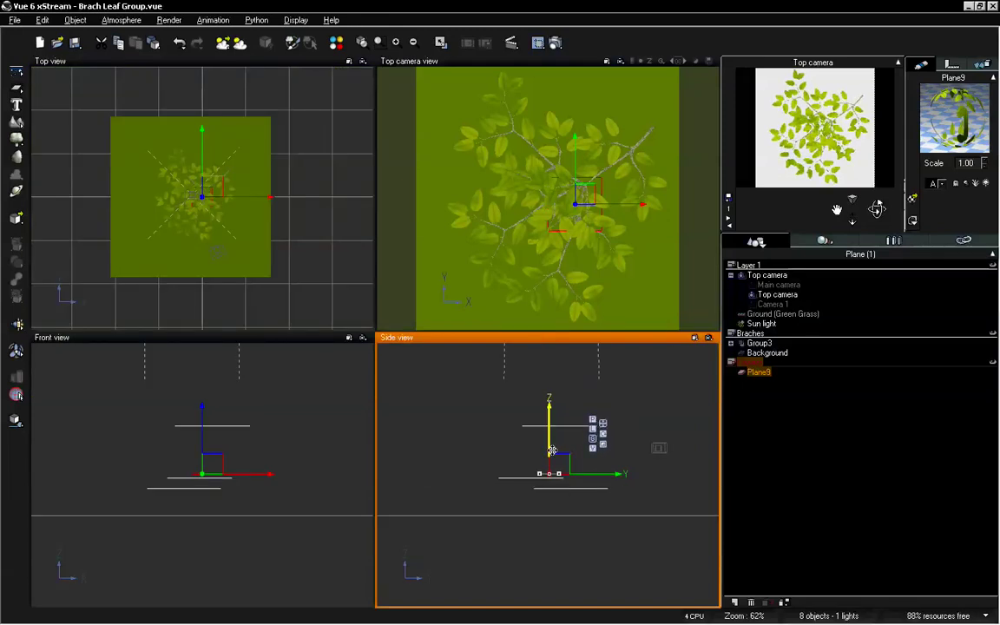
left_click_drag(550, 449, 552, 379)
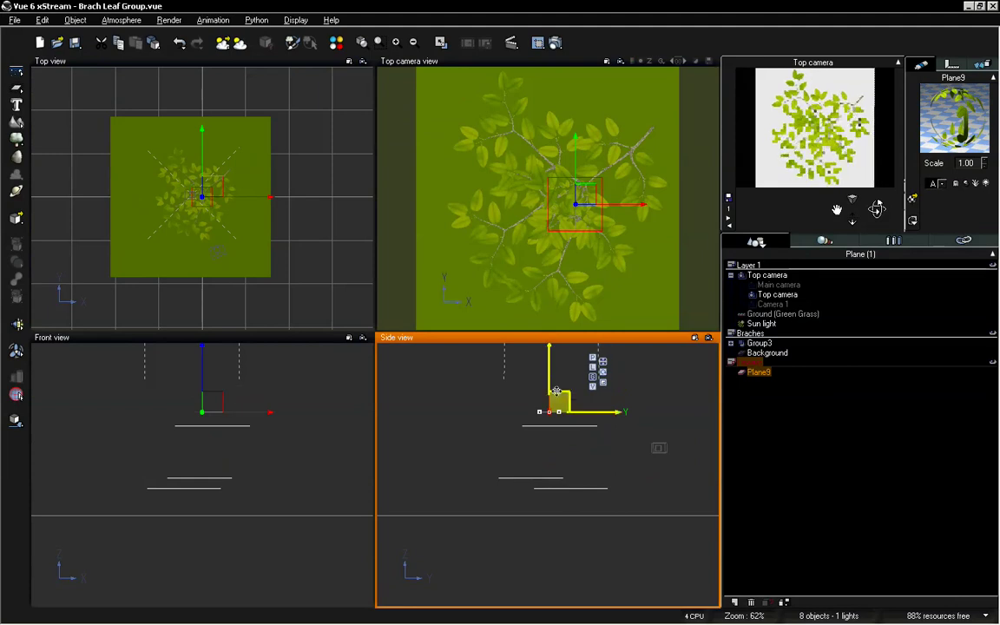
Rename the new plane's material from the material editor as Flower Group and accept the change
double_click(955, 98)
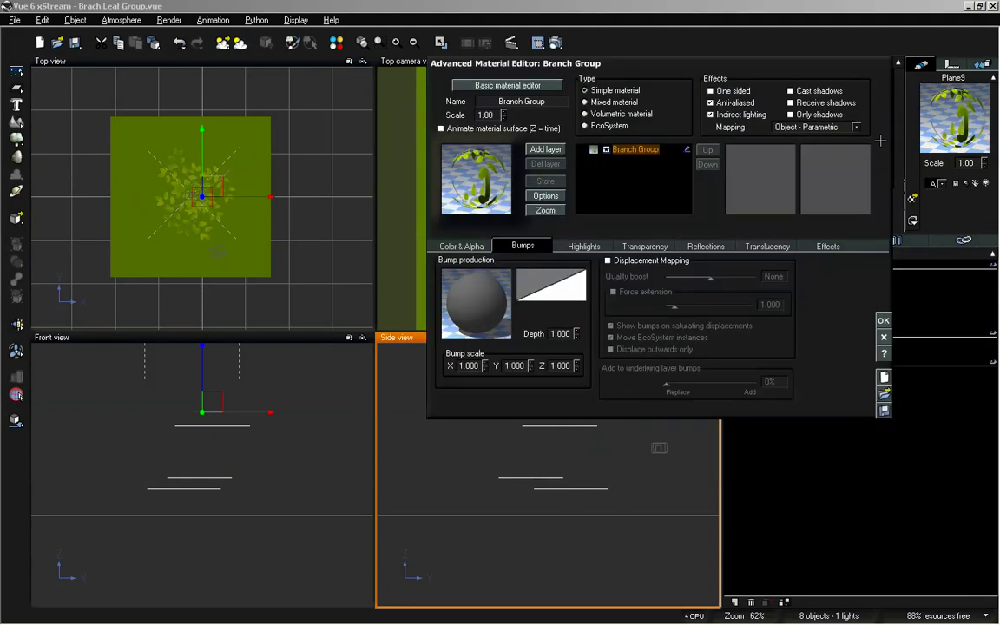
left_click(552, 99)
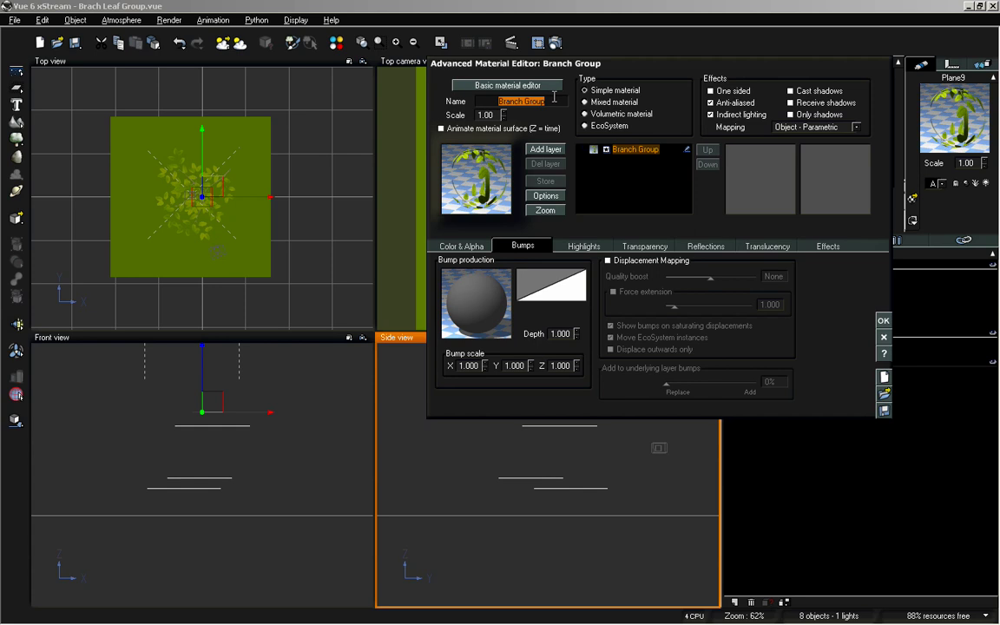
type("Flower")
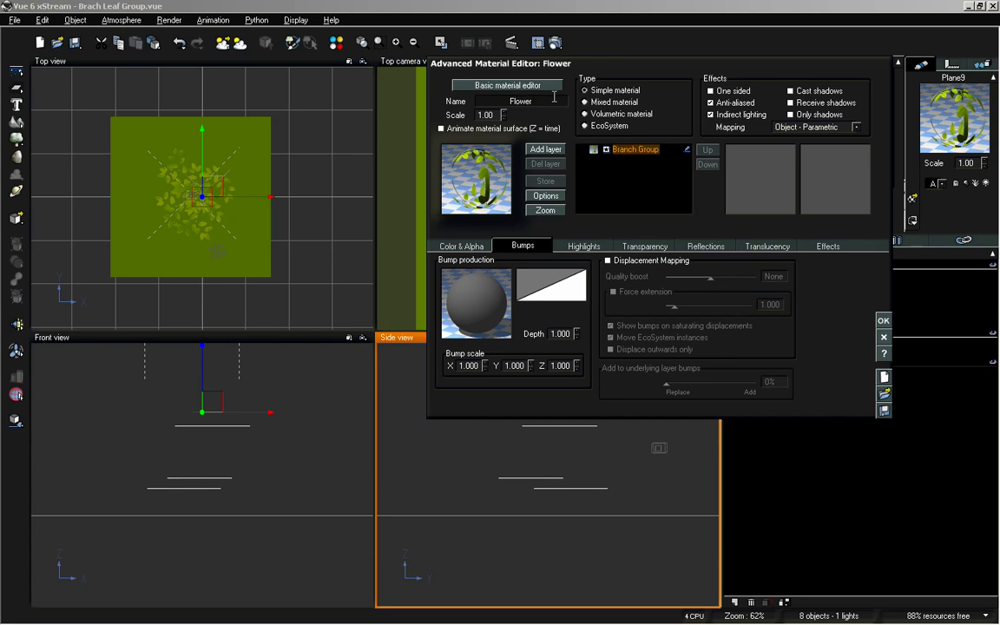
type(" Group")
key("Return")
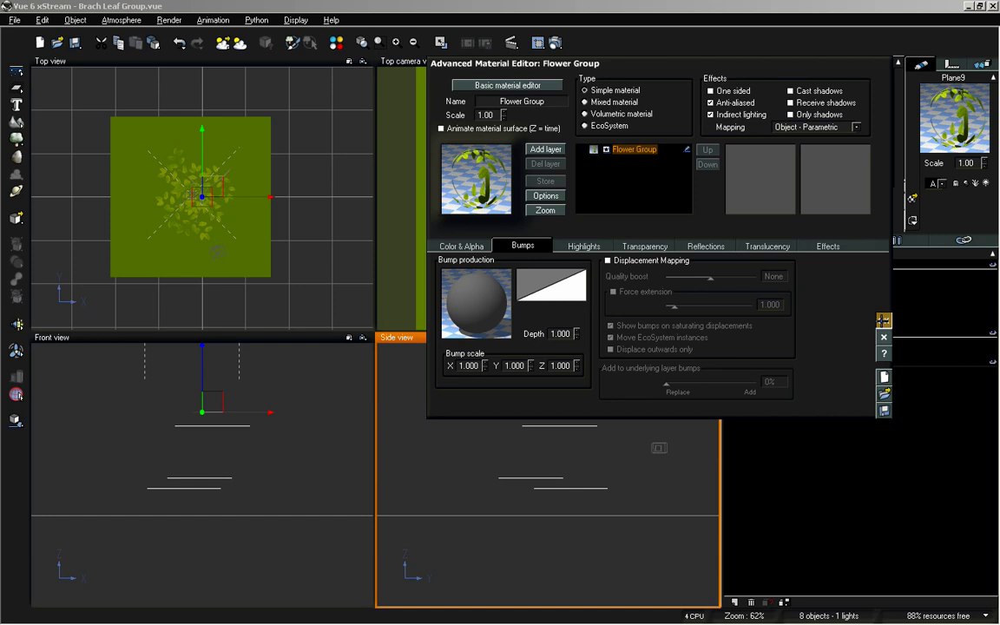
left_click(879, 322)
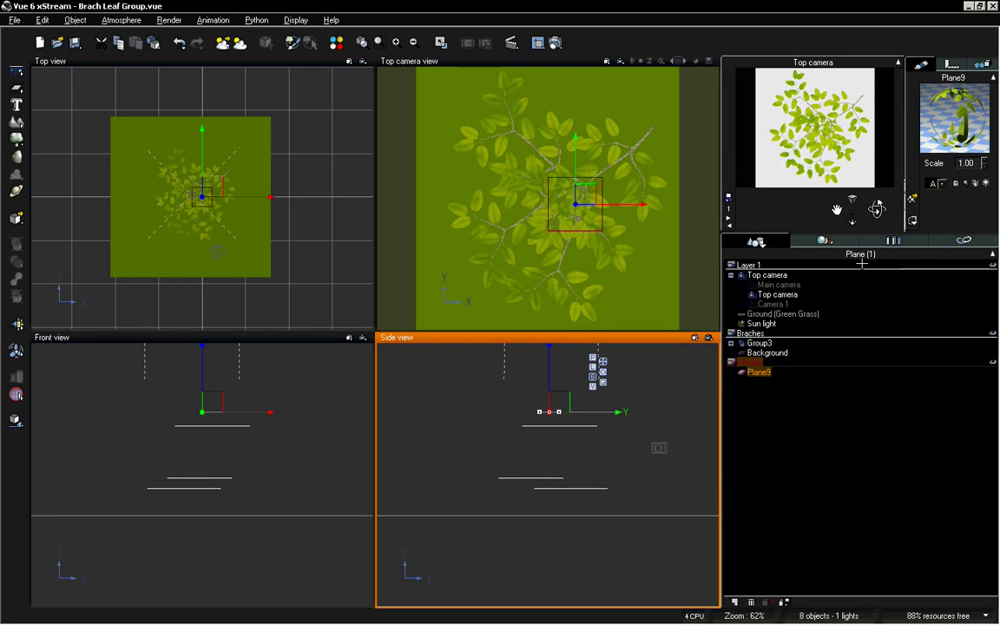
Load the FlowerCluster_Color picture from the BranchSet collection into the texture map node that feeds the material's Color output
double_click(939, 141)
double_click(459, 300)
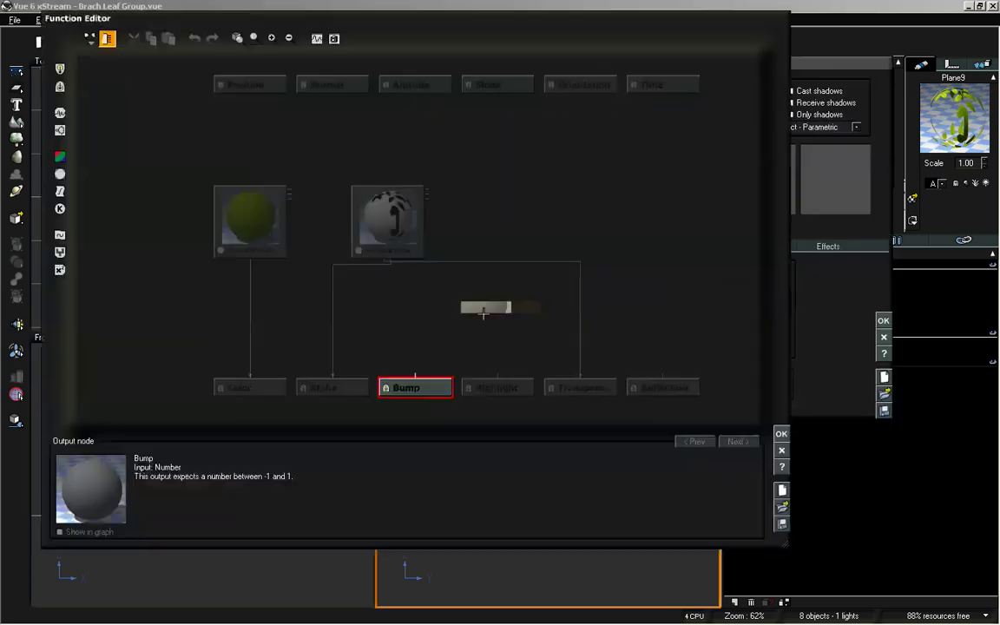
left_click(269, 211)
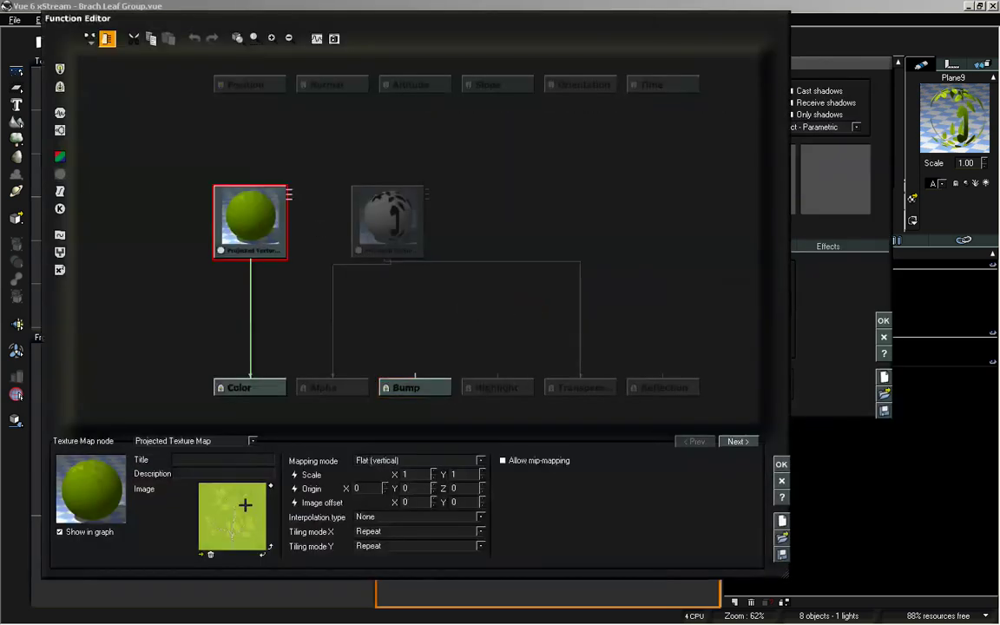
double_click(245, 504)
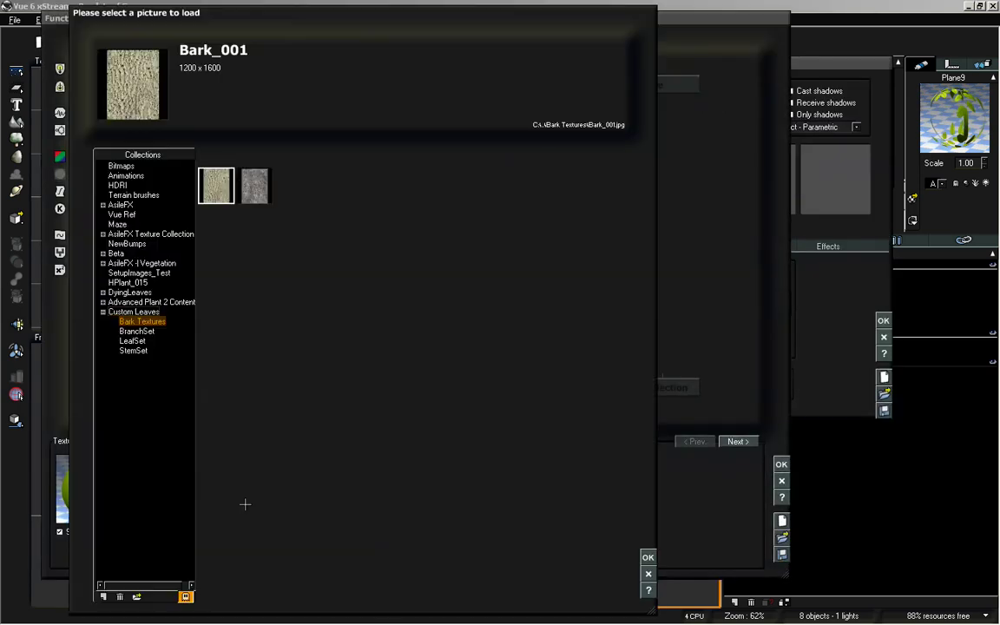
left_click(141, 341)
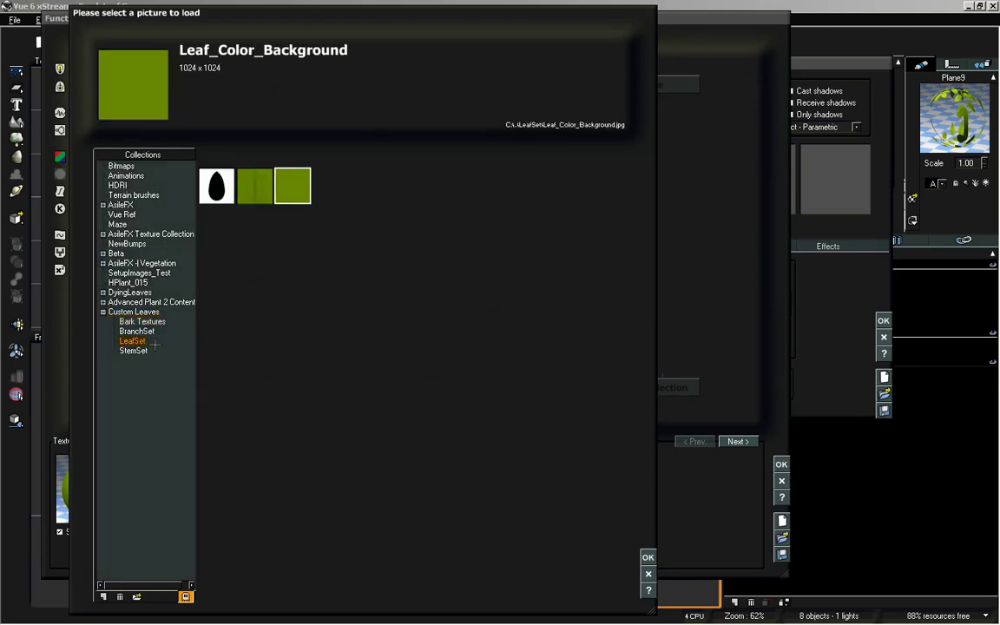
left_click(137, 331)
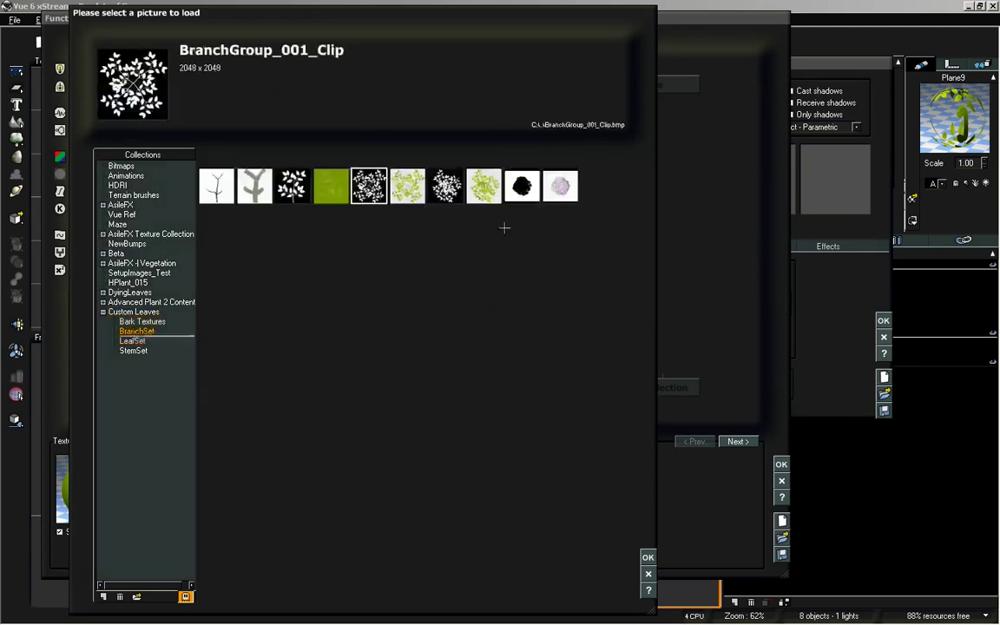
left_click(558, 182)
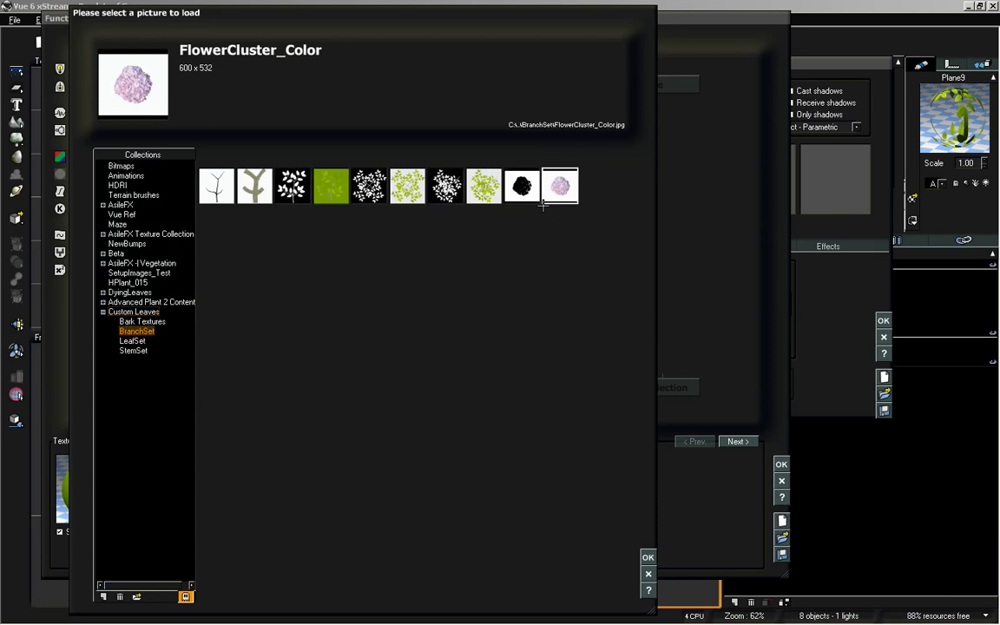
left_click(647, 556)
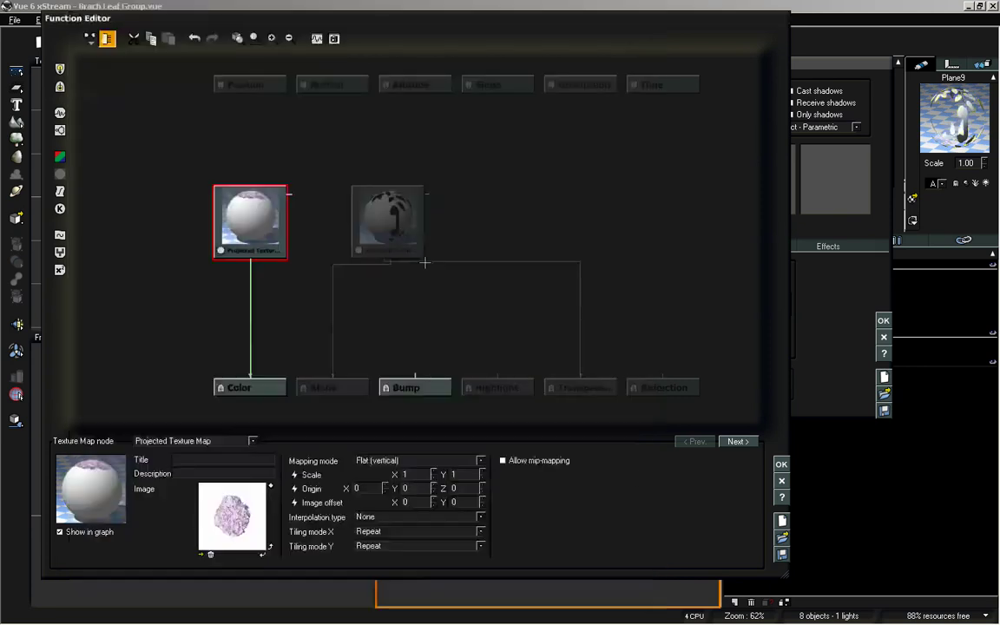
Load FlowerCluster_Clip into the texture map node feeding Alpha and Transparency, and accept the function and material changes
left_click(398, 225)
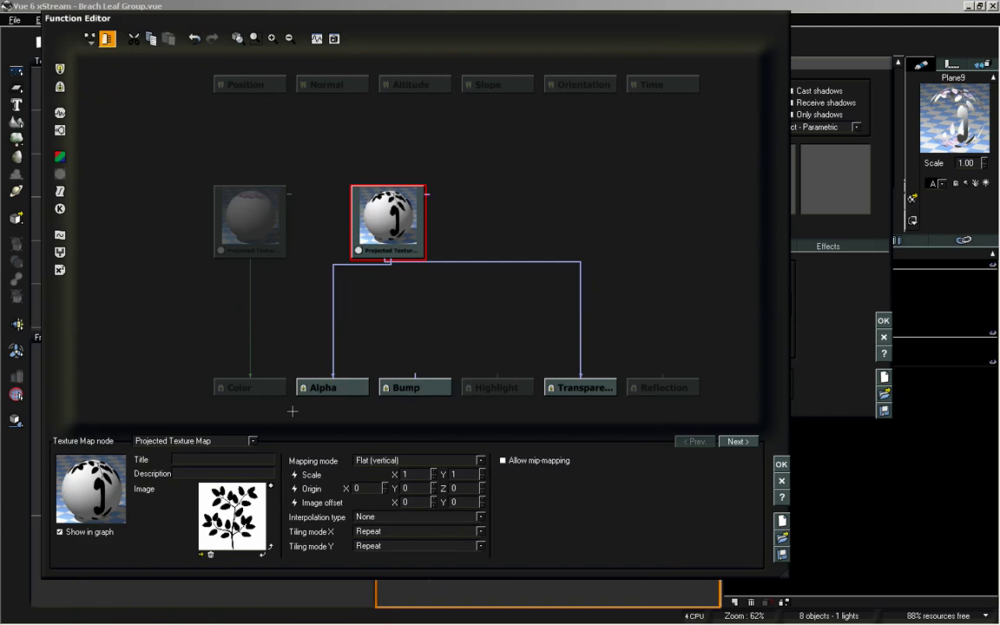
double_click(232, 516)
left_click(522, 185)
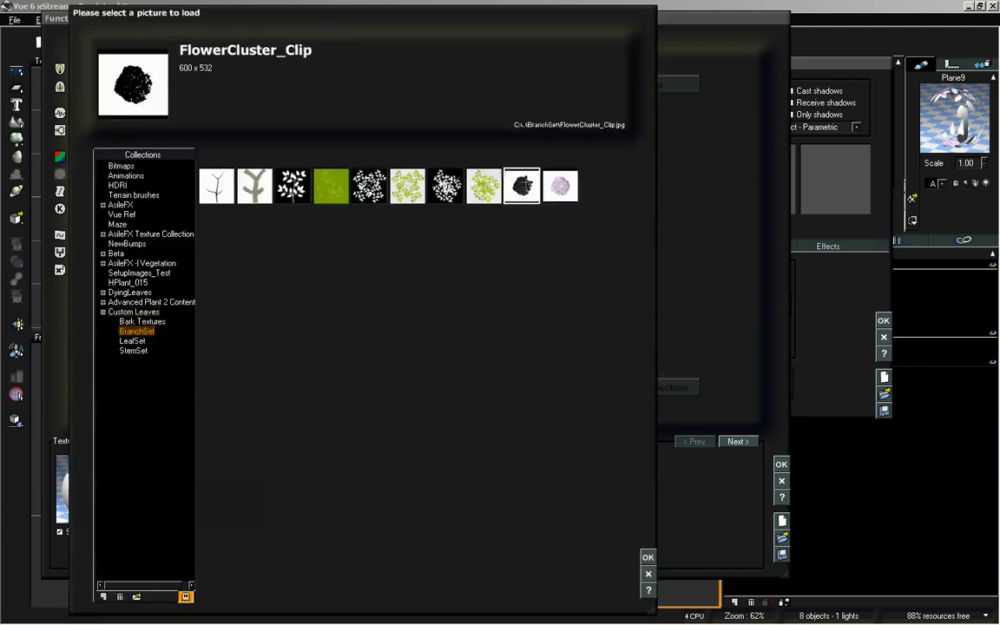
left_click(647, 557)
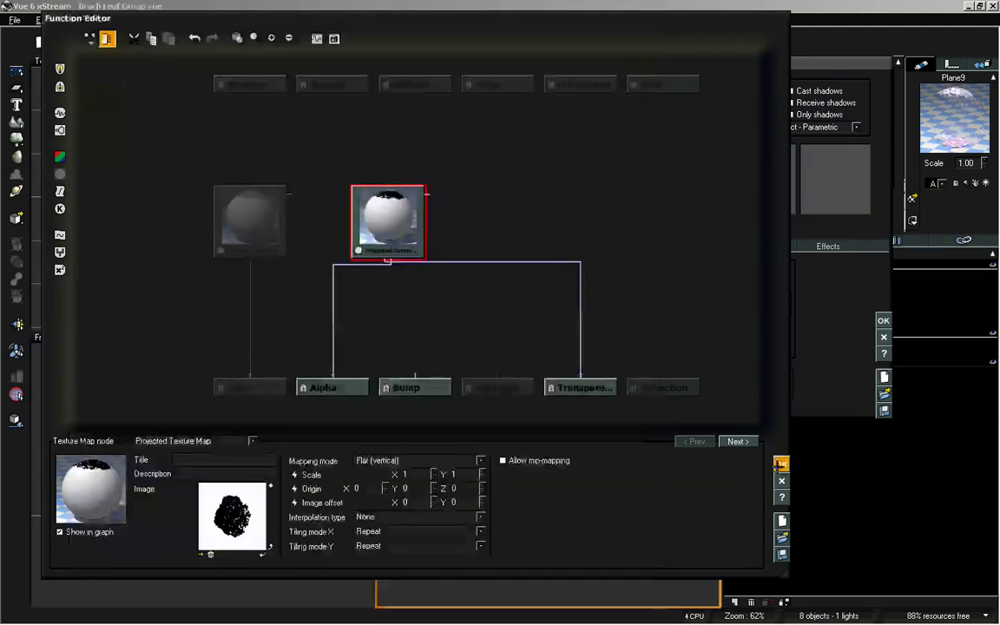
left_click(782, 463)
left_click(882, 320)
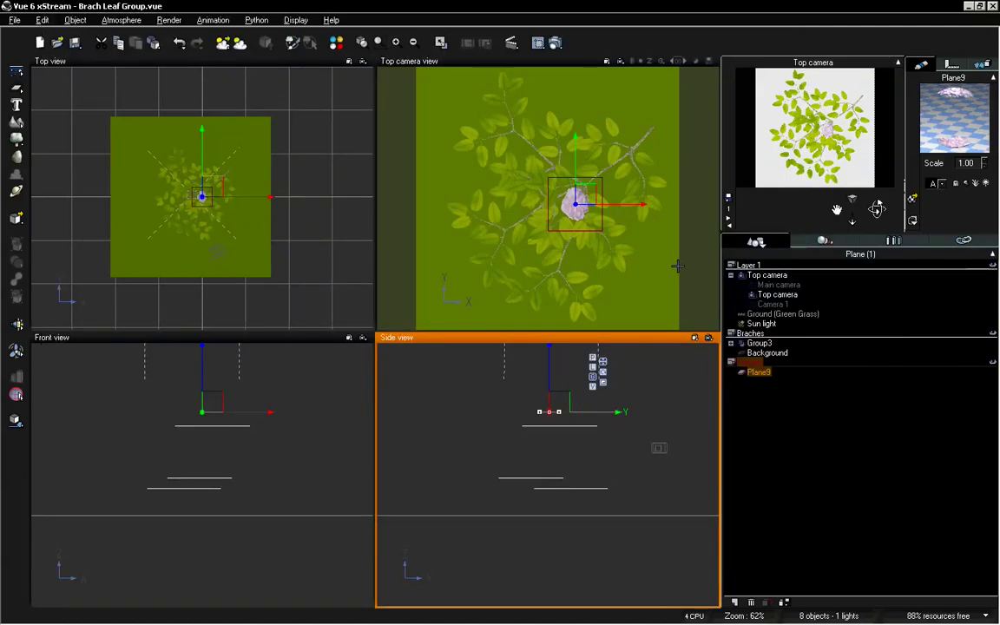
In an enlarged top camera view, move the flower plane over the upper-left foliage and scale it down slightly
double_click(573, 61)
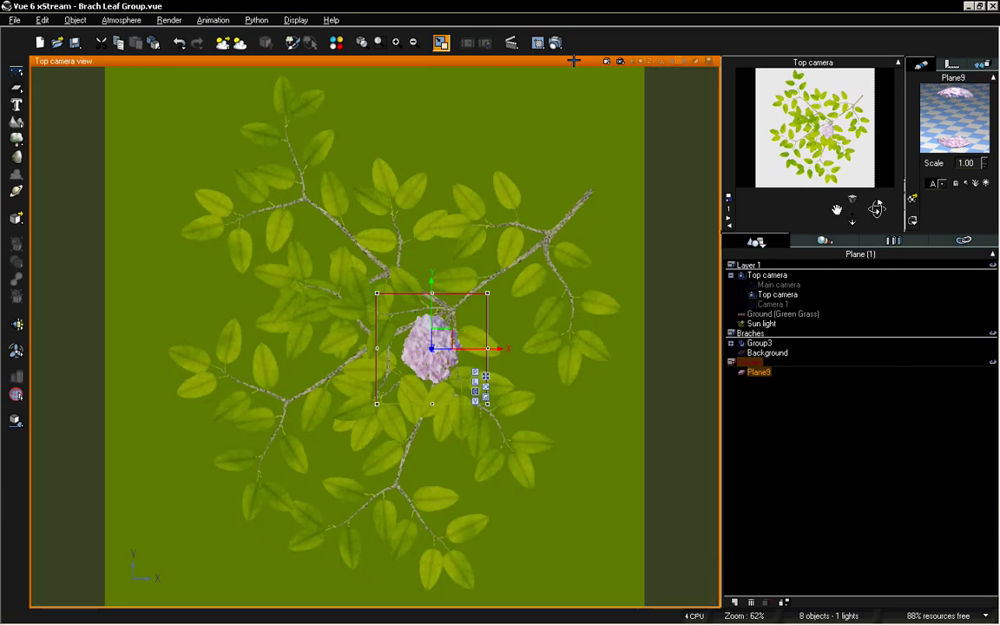
left_click_drag(428, 338, 324, 281)
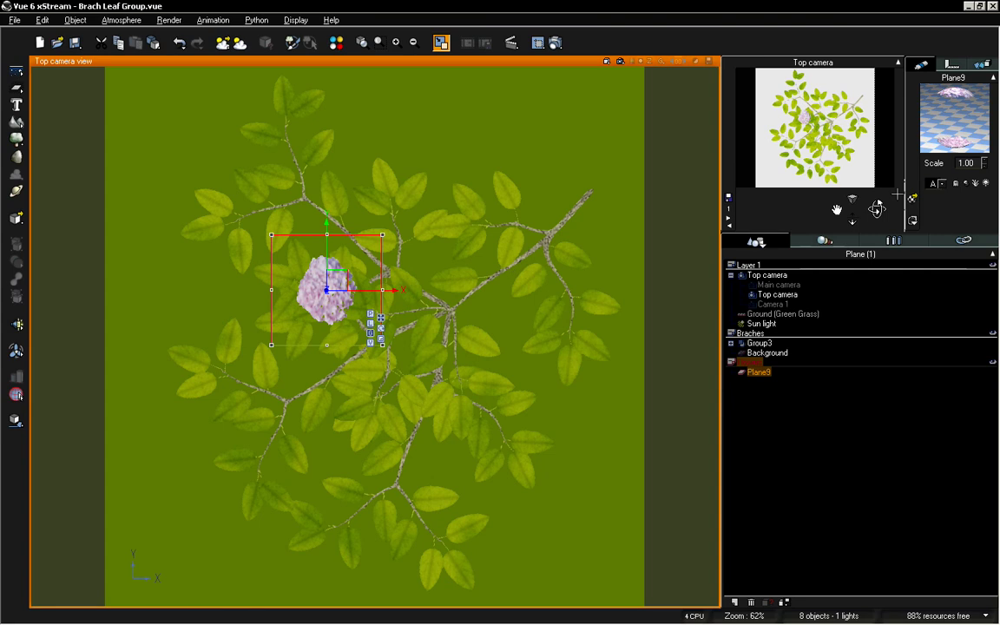
left_click(952, 64)
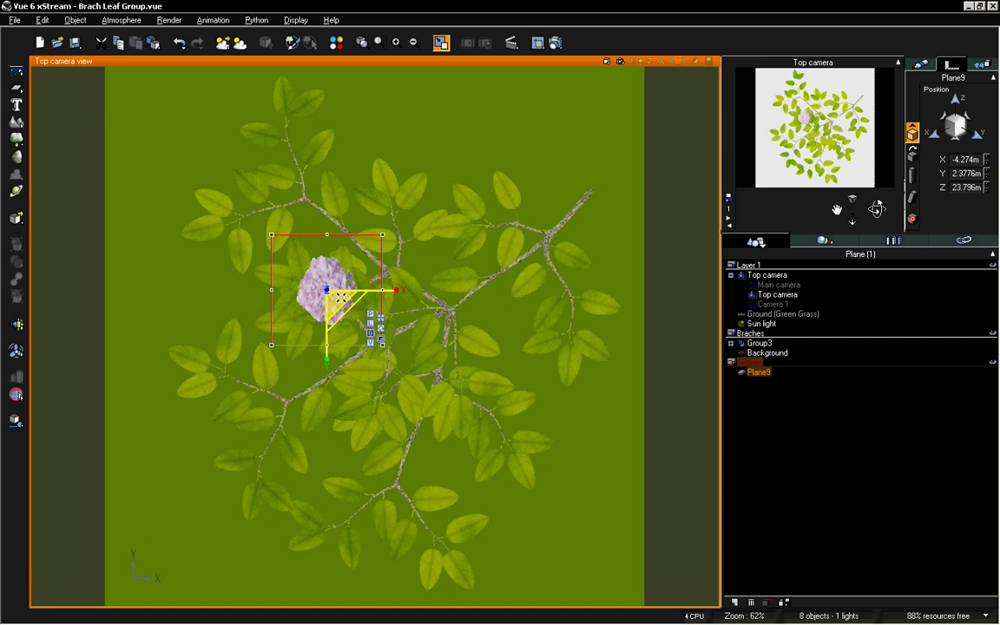
left_click_drag(342, 307, 325, 328)
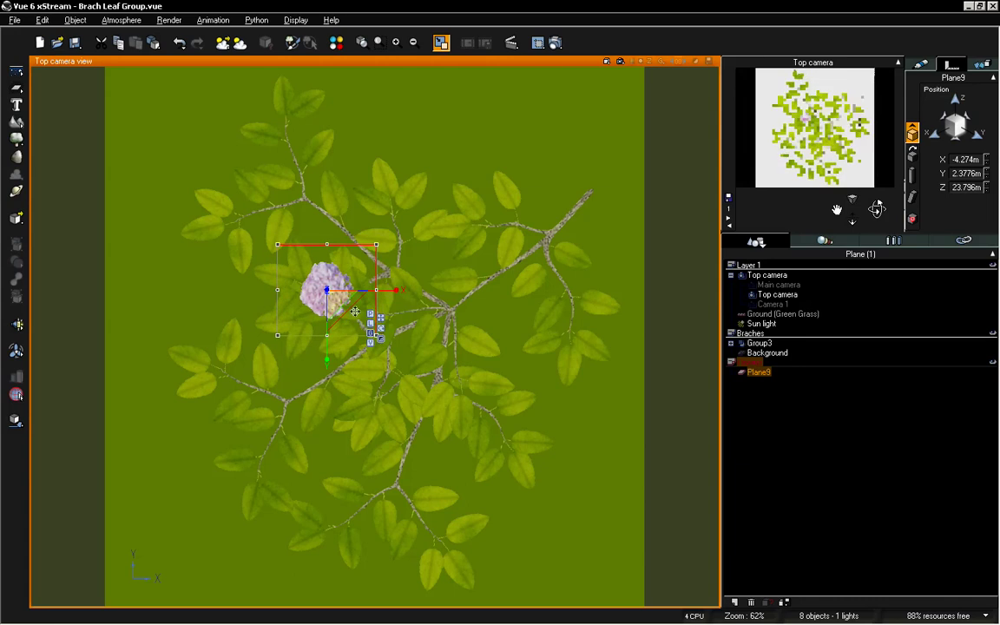
mouse_move(342, 272)
left_mouse_down()
mouse_move(392, 289)
mouse_move(361, 283)
mouse_move(306, 151)
mouse_move(289, 200)
mouse_move(288, 178)
mouse_move(350, 244)
mouse_move(353, 279)
left_mouse_up()
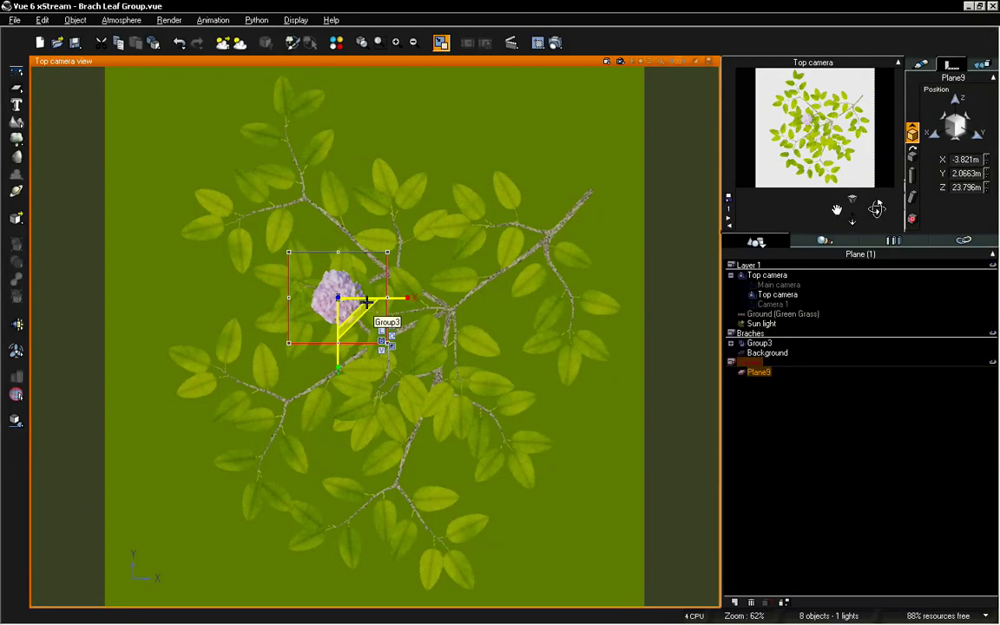
Duplicate the flower plane over the lower central branches, raise the copy to about Z 24.564 m and rotate it
left_click_drag(367, 302, 418, 386)
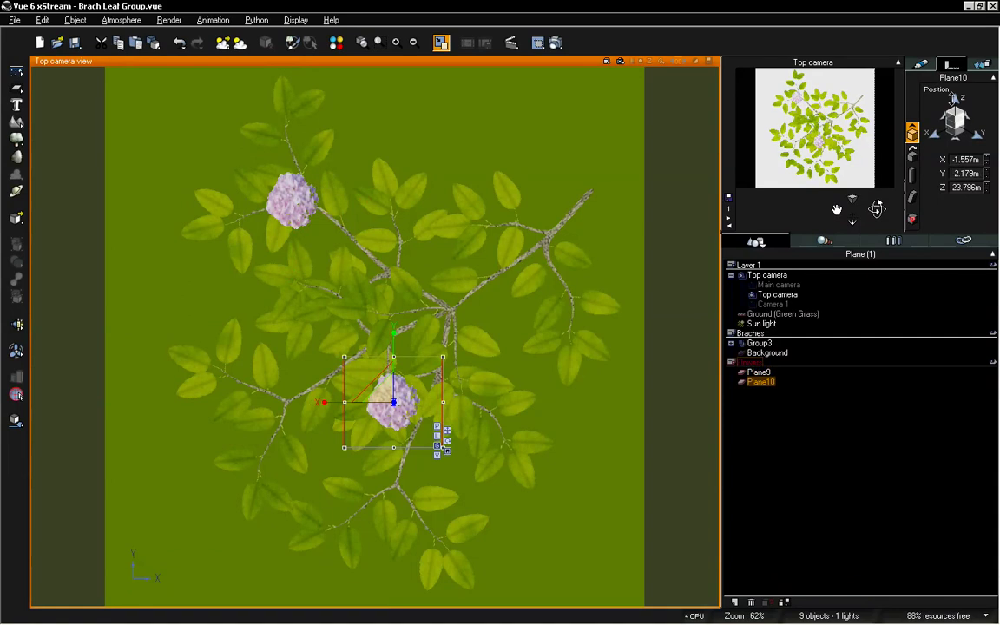
left_click_drag(955, 99, 955, 95)
left_click_drag(380, 369, 434, 434)
Switch the gizmo to local coordinates and move the rotated flower onto the lower-left branch at about X -5.573 m, Y -2.236 m
left_click(436, 427)
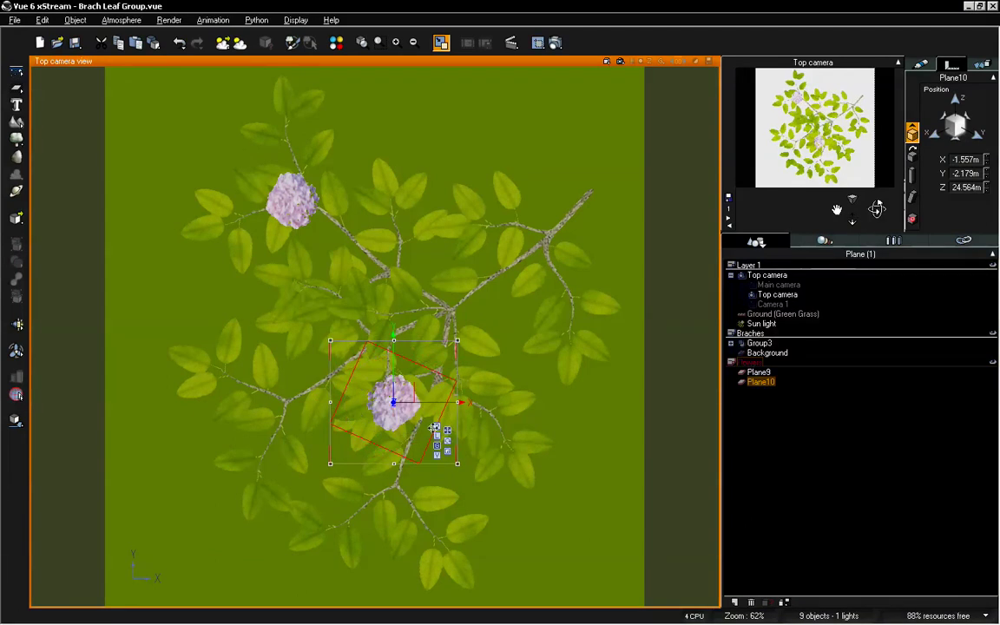
left_click(437, 435)
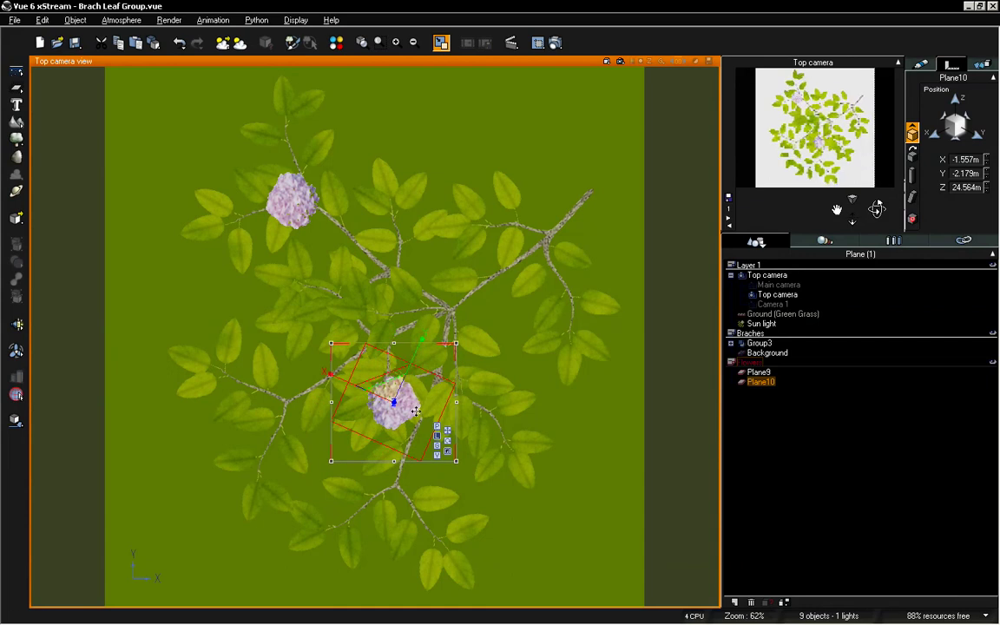
left_click_drag(413, 410, 301, 423)
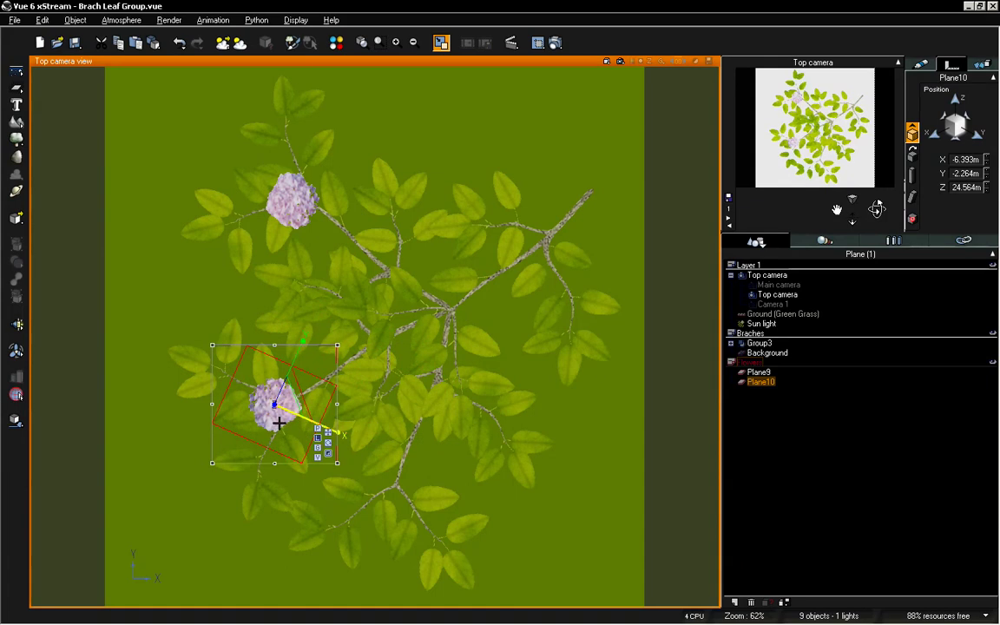
left_click_drag(280, 425, 299, 424)
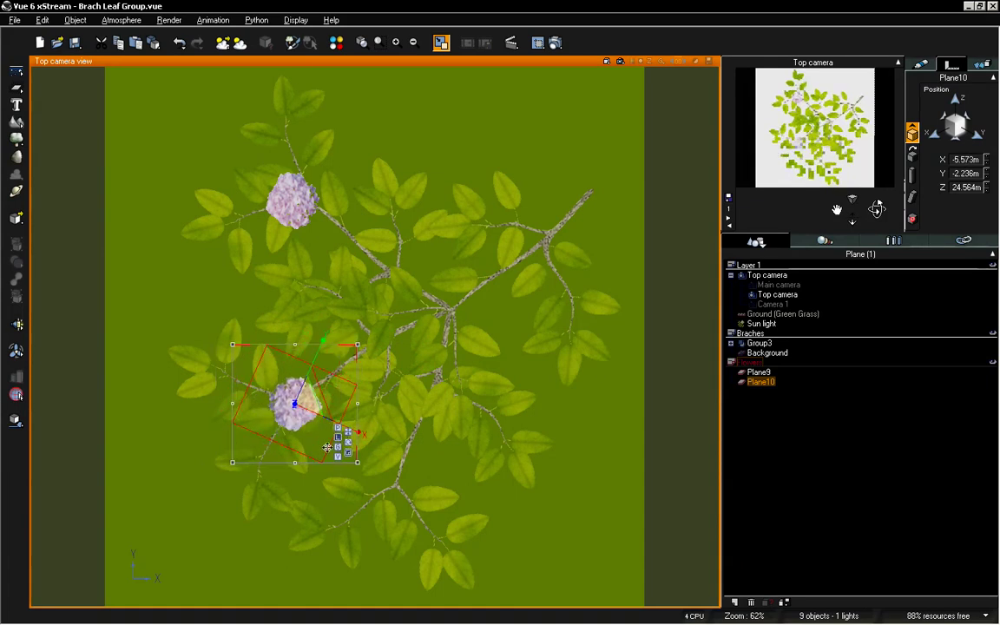
Duplicate the lower-left flower and place the copy right of the branch center at about X 1.017 m, Y -1.529 m, Z 24.948 m
key("ctrl+d")
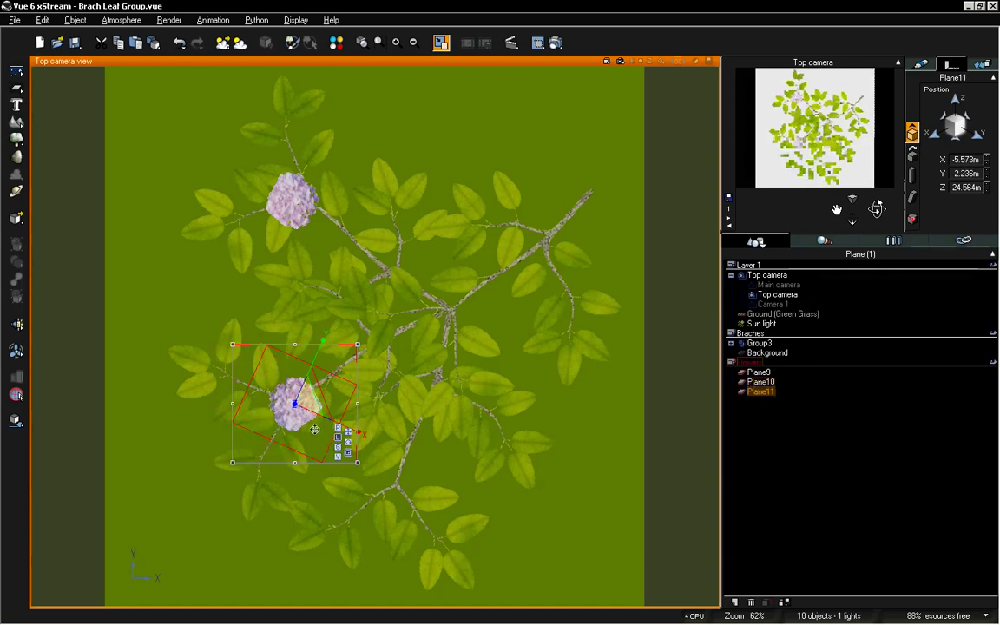
left_click_drag(328, 449, 465, 402)
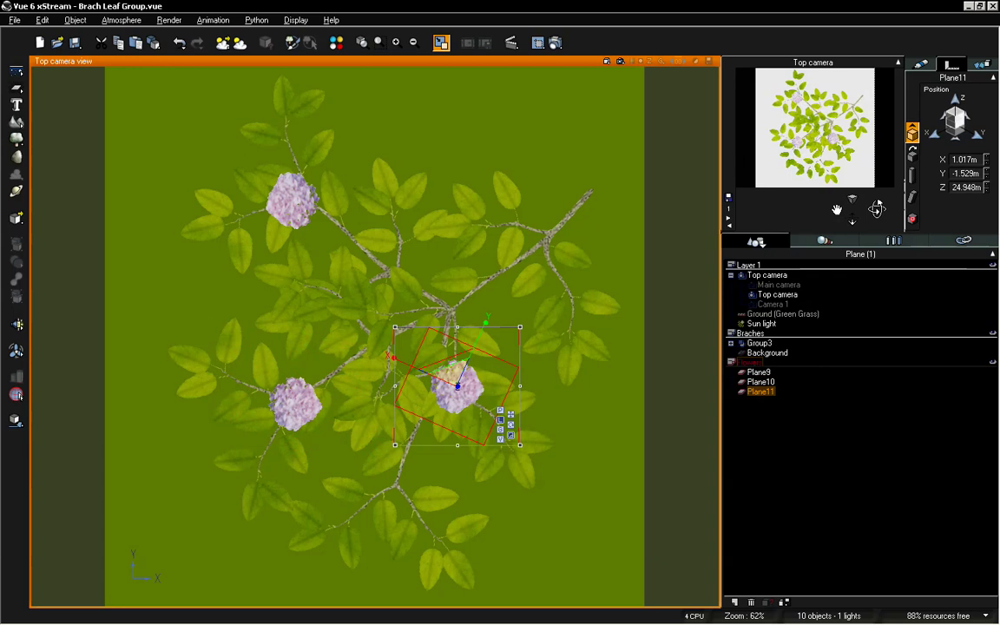
Move the lower-left flower to about X -6.139 m, Y -2.66 m, and reposition and rotate the central flower at about X 1.2149 m, Y -0.907 m
left_click_drag(475, 390, 457, 378)
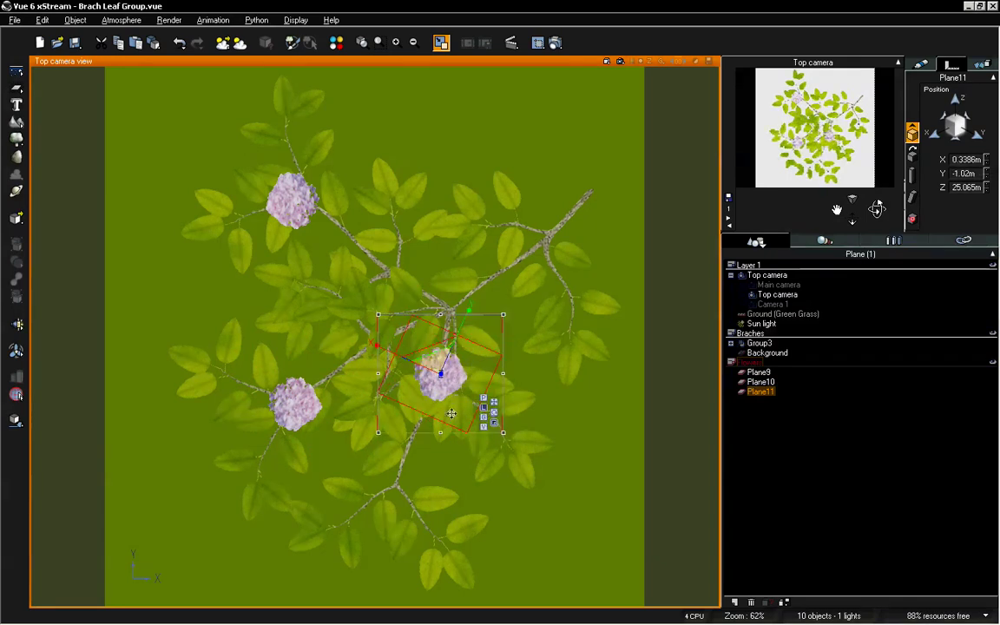
left_click_drag(301, 408, 291, 429)
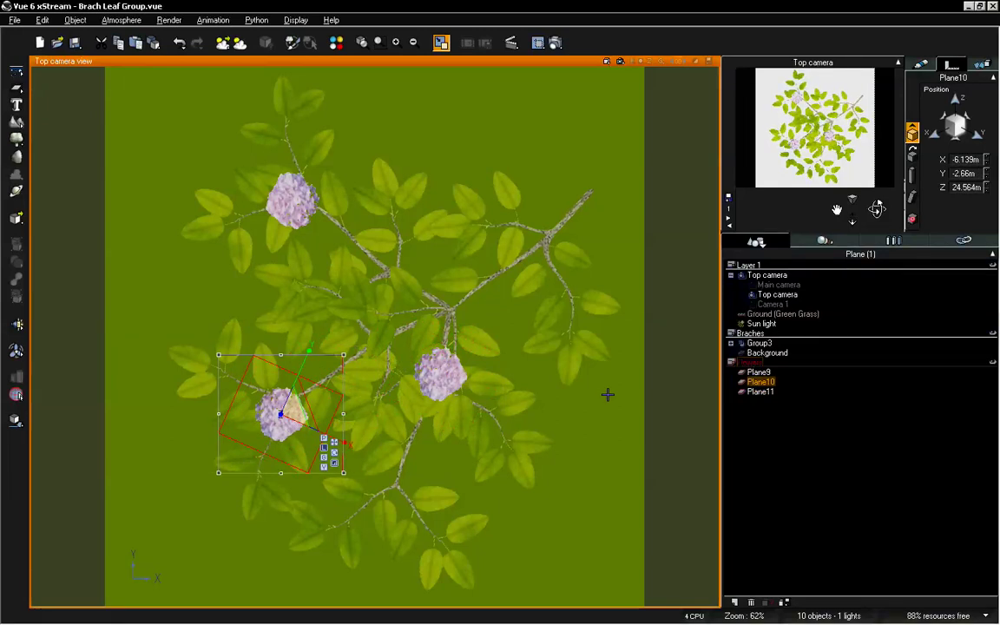
left_click(448, 392)
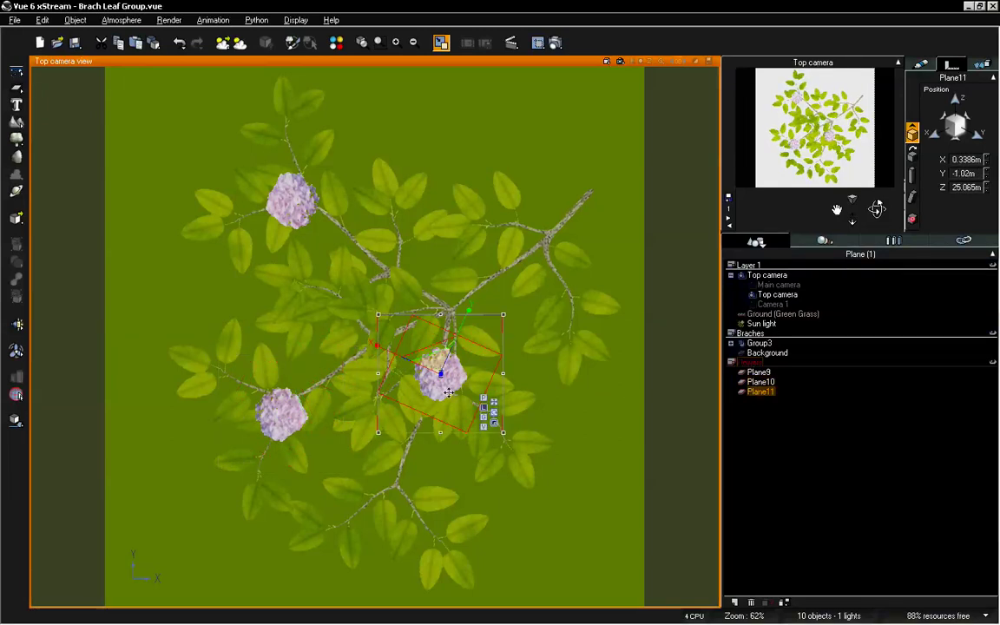
left_click_drag(448, 392, 468, 390)
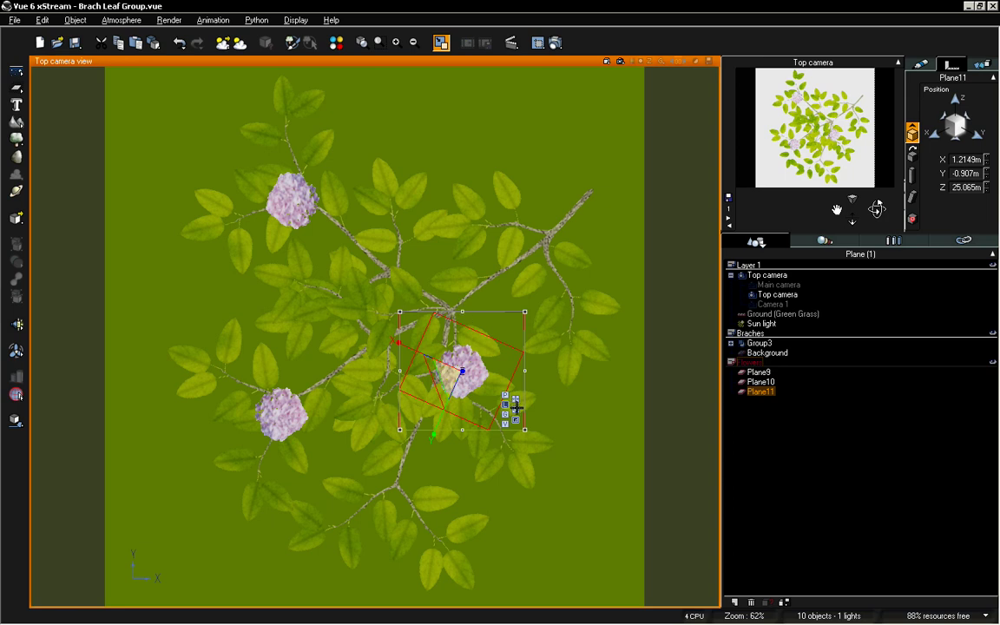
left_click_drag(400, 311, 547, 404)
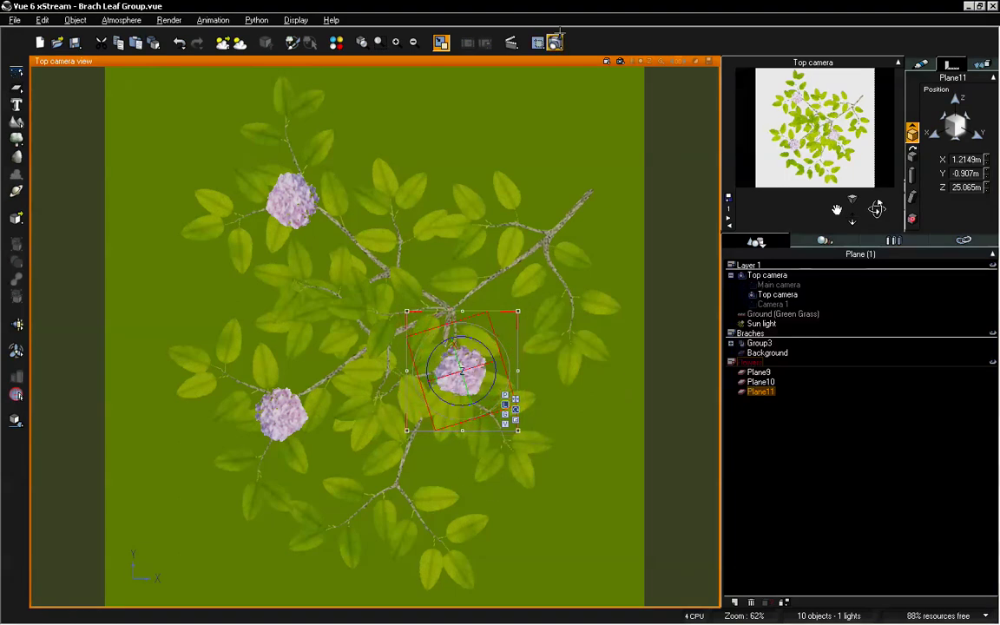
Render the whole flowering branch from the top camera, and render the flowers alone with Group3 hidden from render
left_click(555, 42)
left_click(583, 63)
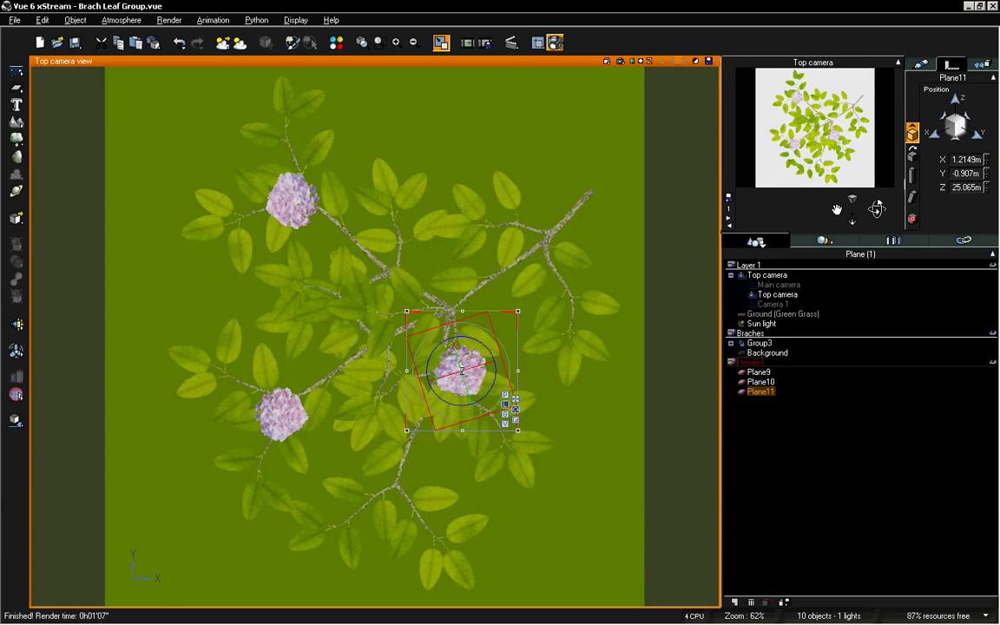
left_click(760, 341)
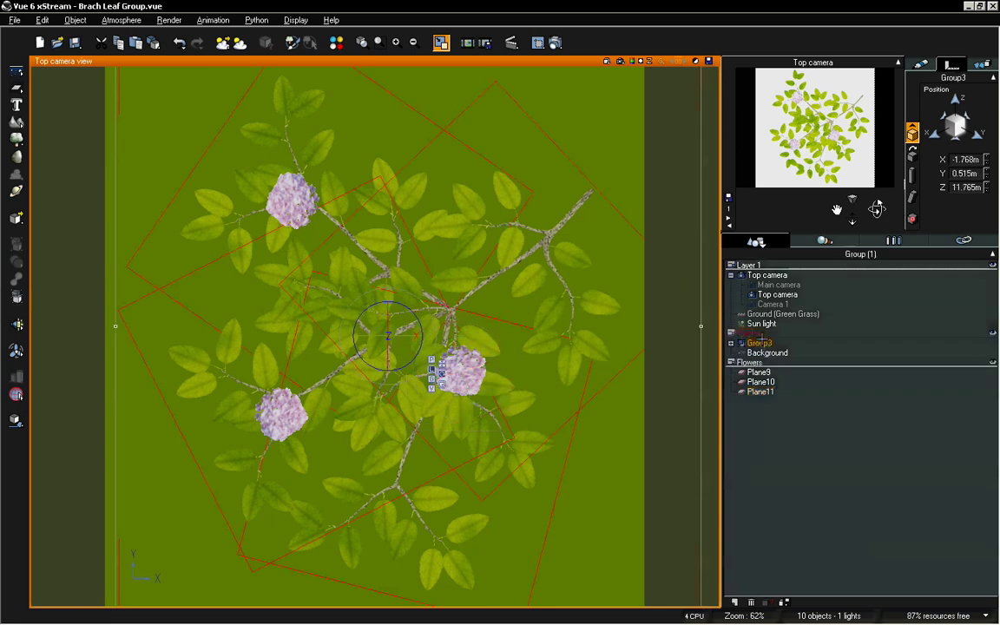
right_click(760, 343)
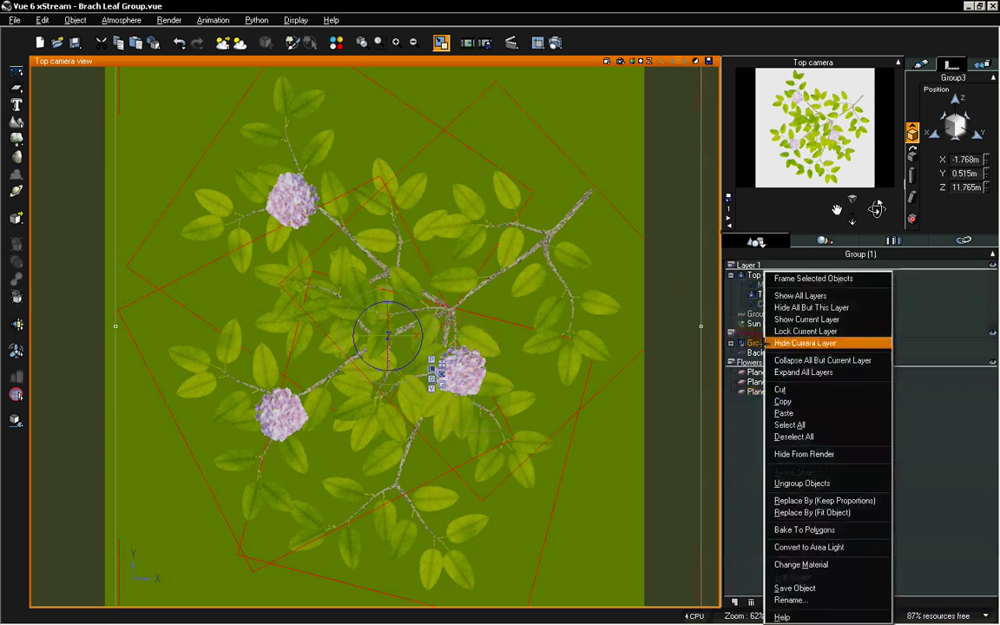
left_click(803, 454)
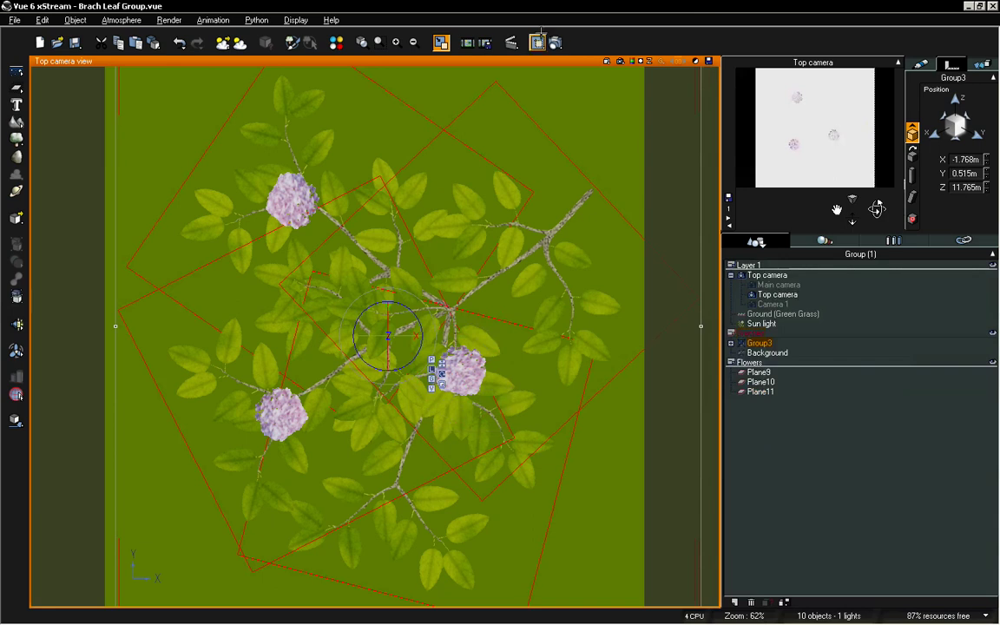
left_click(557, 42)
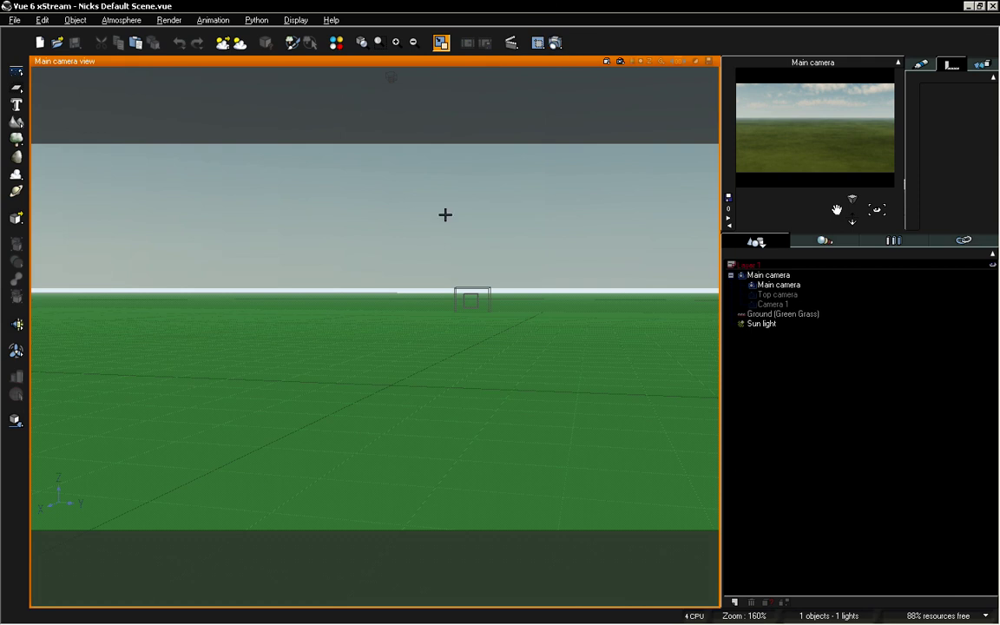
Add a Rural Maple Tree from the Trees collection to Nicks Default Scene and frame it from above, shifted slightly downward
left_click(17, 124)
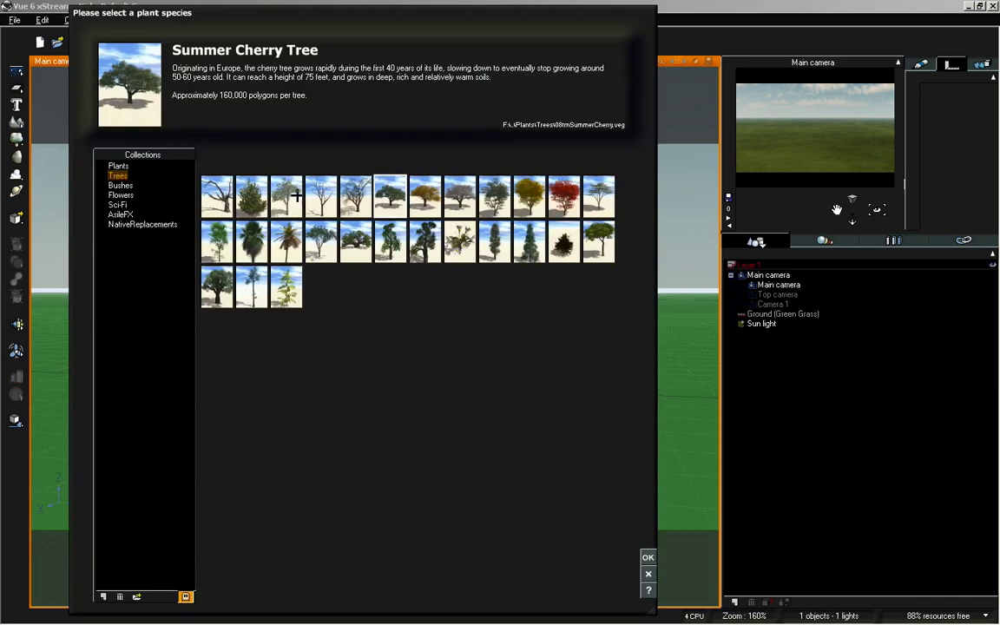
left_click(496, 194)
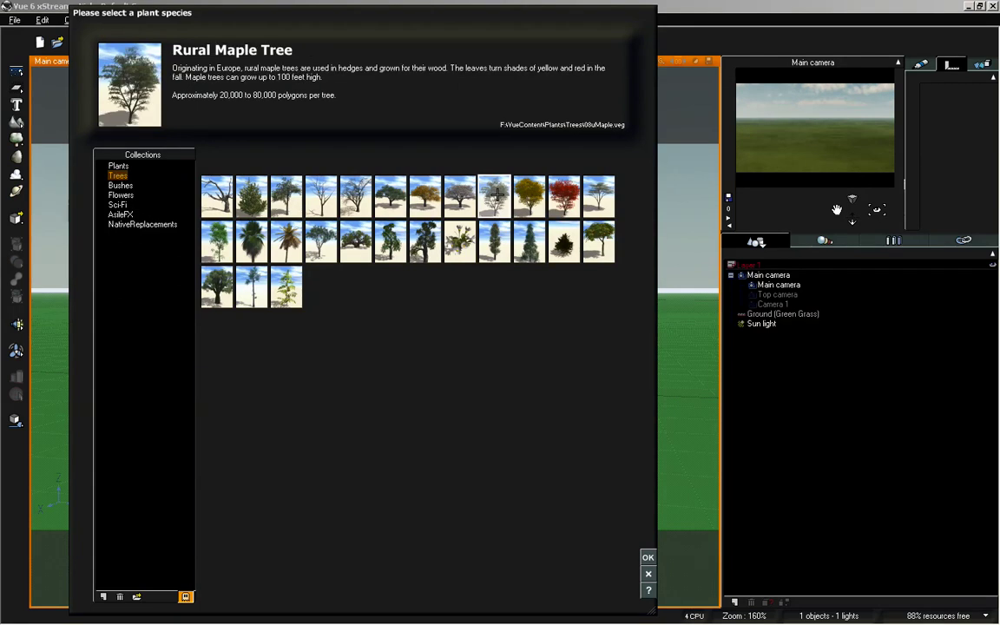
left_click(649, 557)
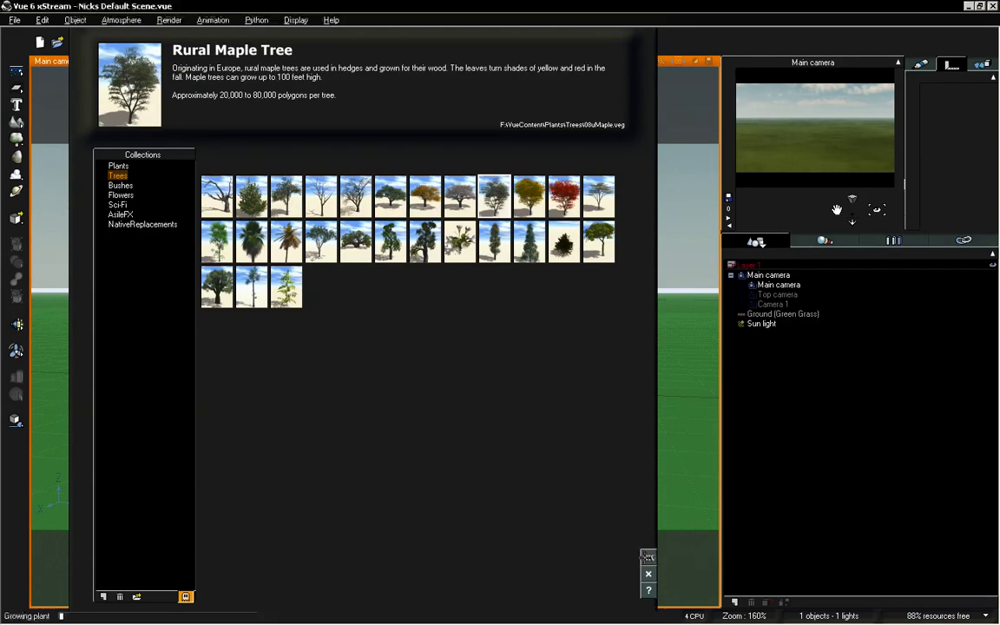
mouse_move(853, 223)
left_mouse_down()
mouse_move(865, 203)
mouse_move(851, 221)
left_mouse_up()
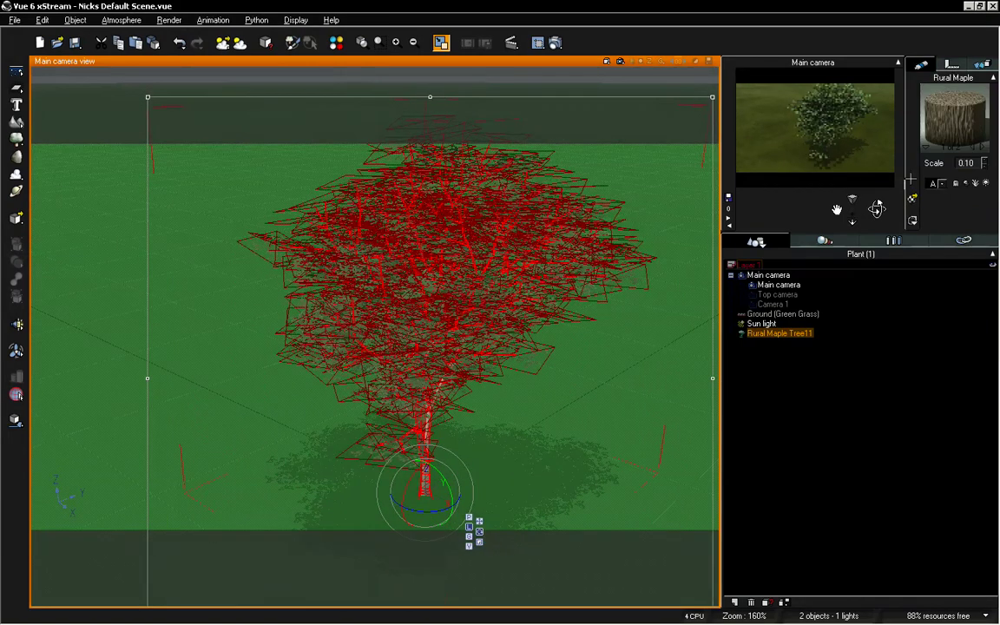
left_click_drag(383, 425, 383, 441)
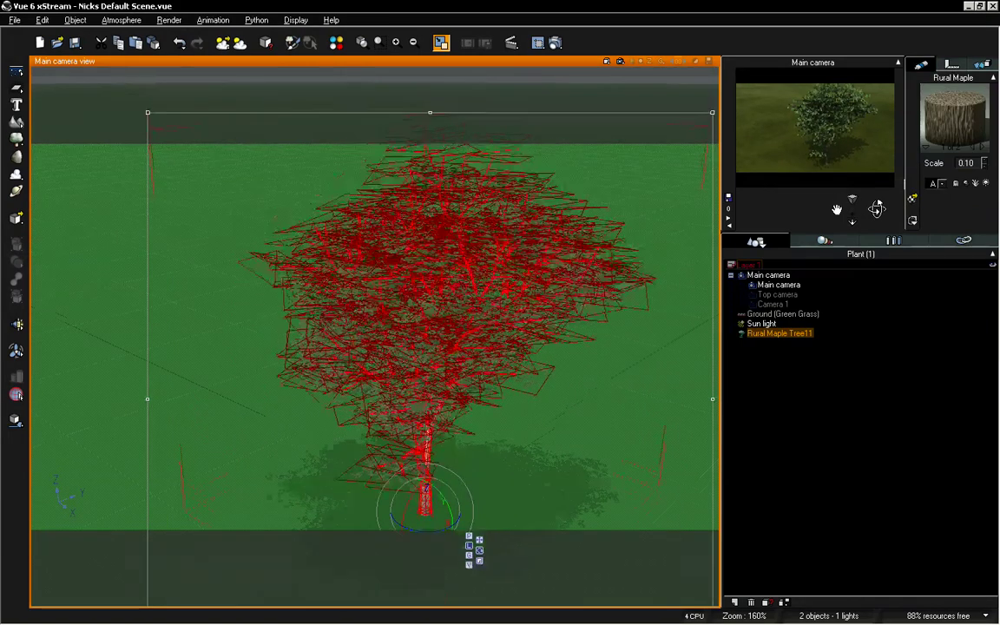
Edit the maple tree in the Plant Editor and set the leaf flexibility to 200
double_click(380, 274)
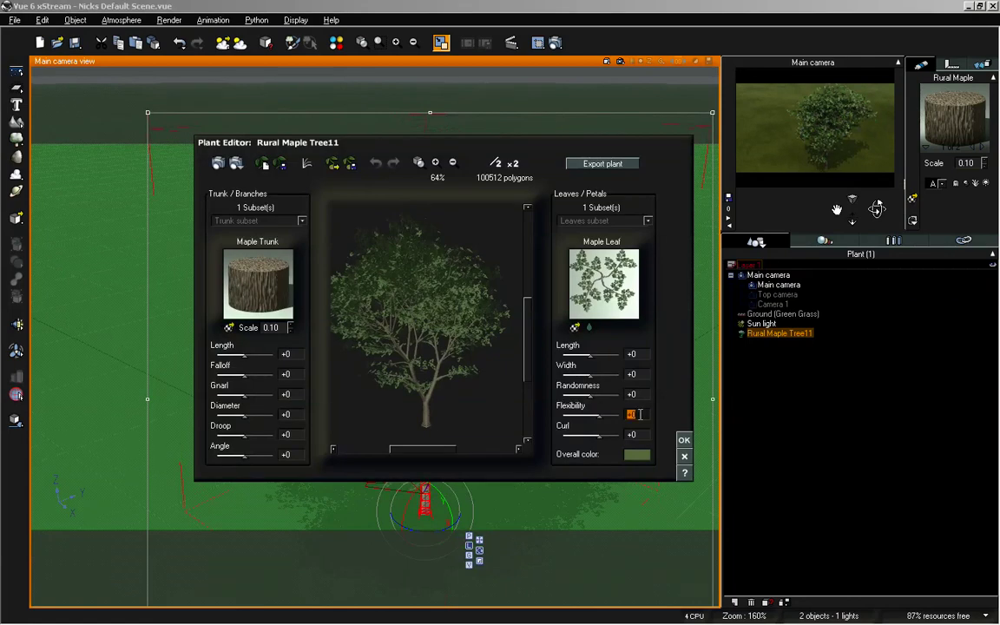
type("00")
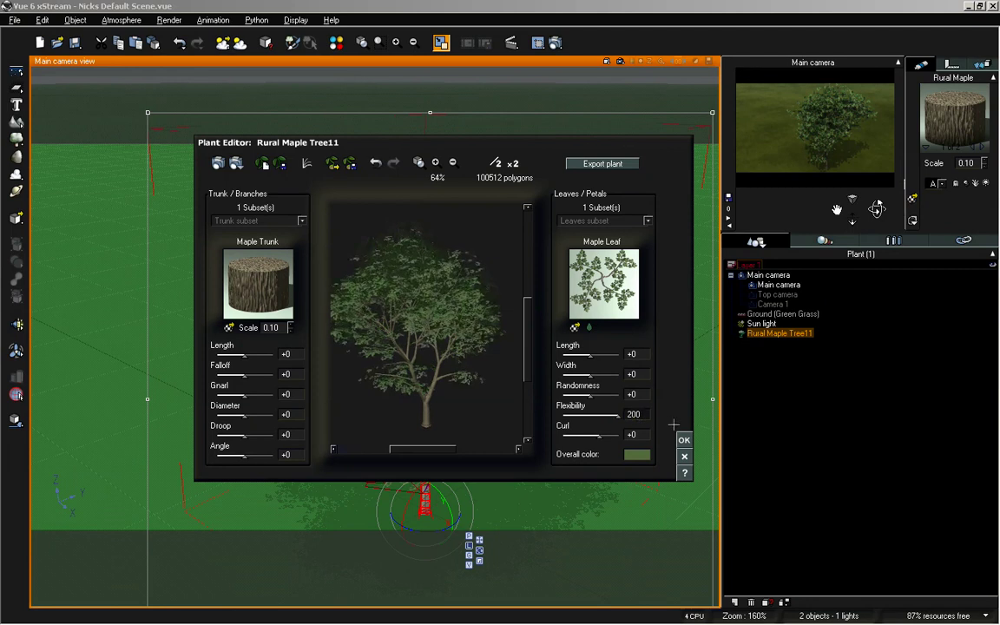
left_click(684, 439)
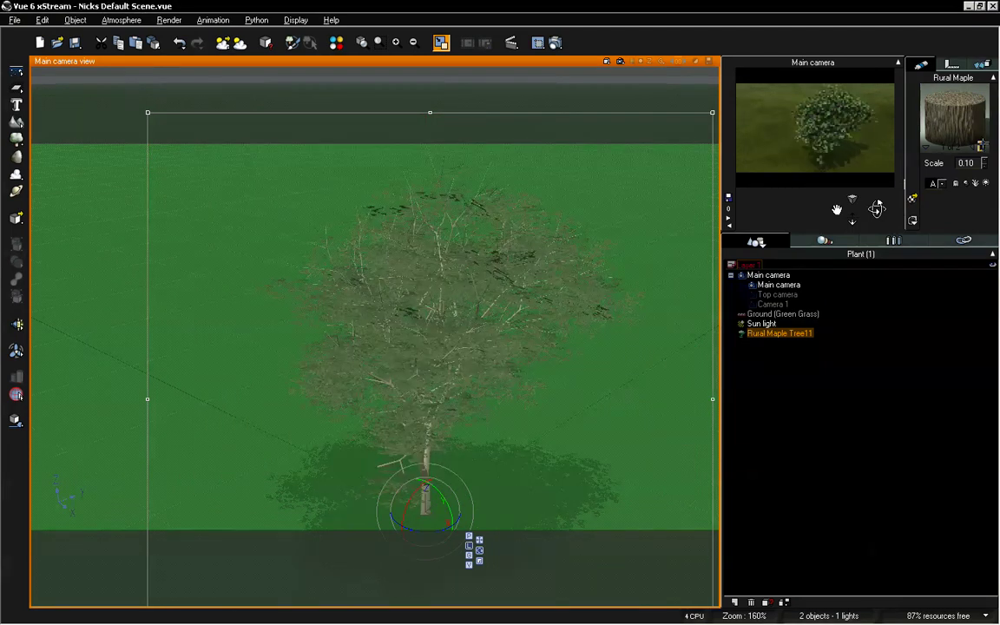
Edit the tree's Maple Leaf material and rename it Flower Group
left_click(981, 146)
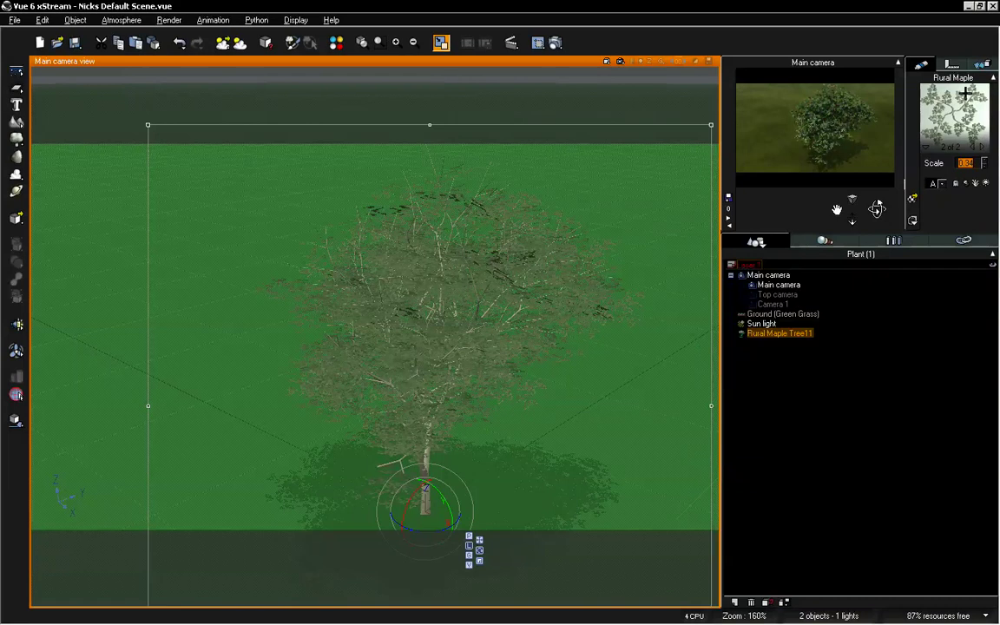
double_click(965, 94)
left_click(499, 100)
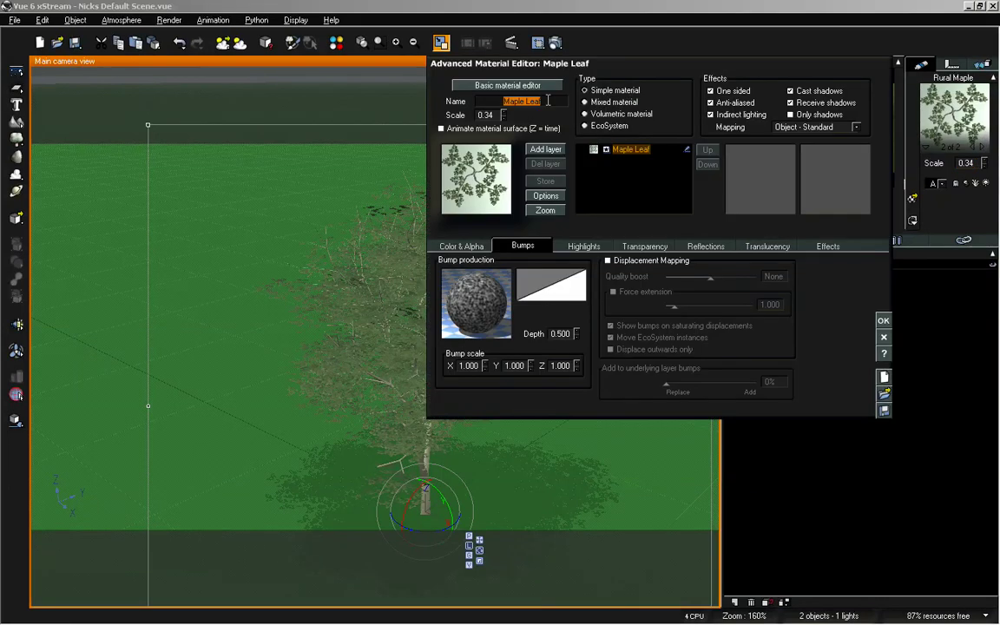
type("Flower")
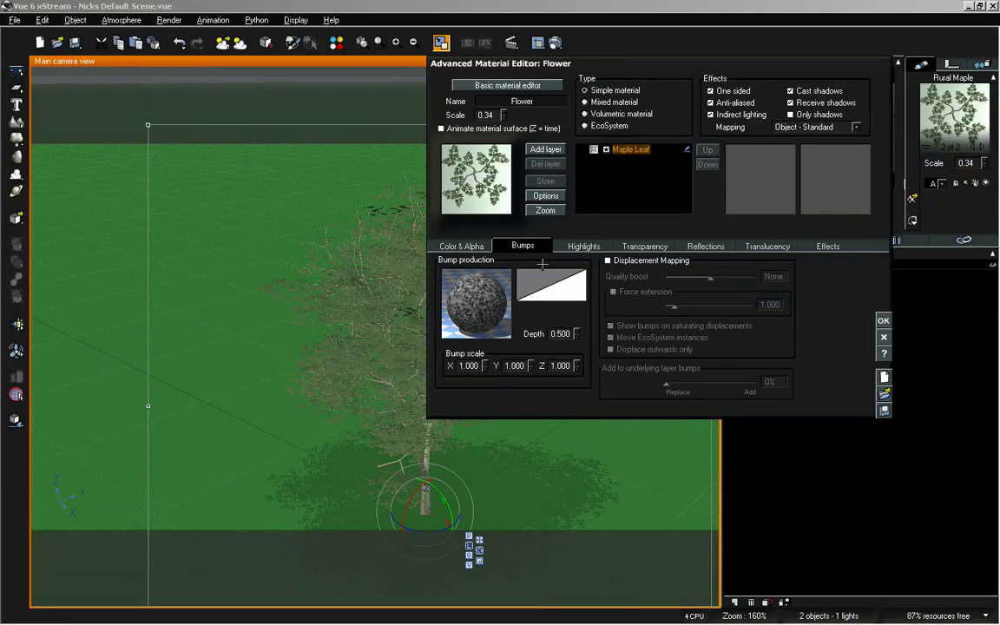
type(" Group")
Delete the existing bump node in the material's function graph and move the color and transparency texture nodes higher
right_click(495, 276)
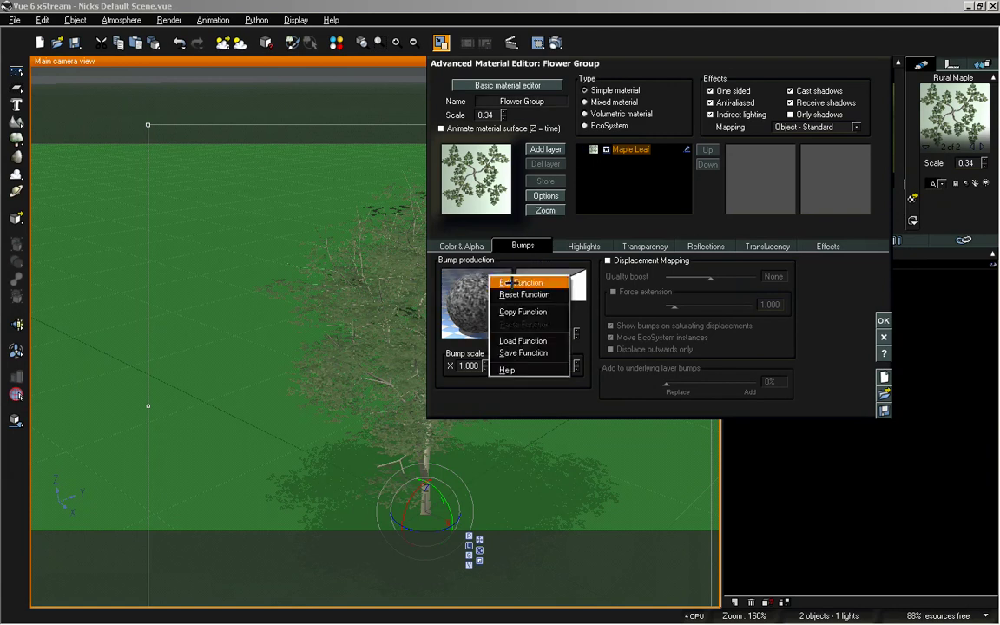
left_click(521, 283)
key("Delete")
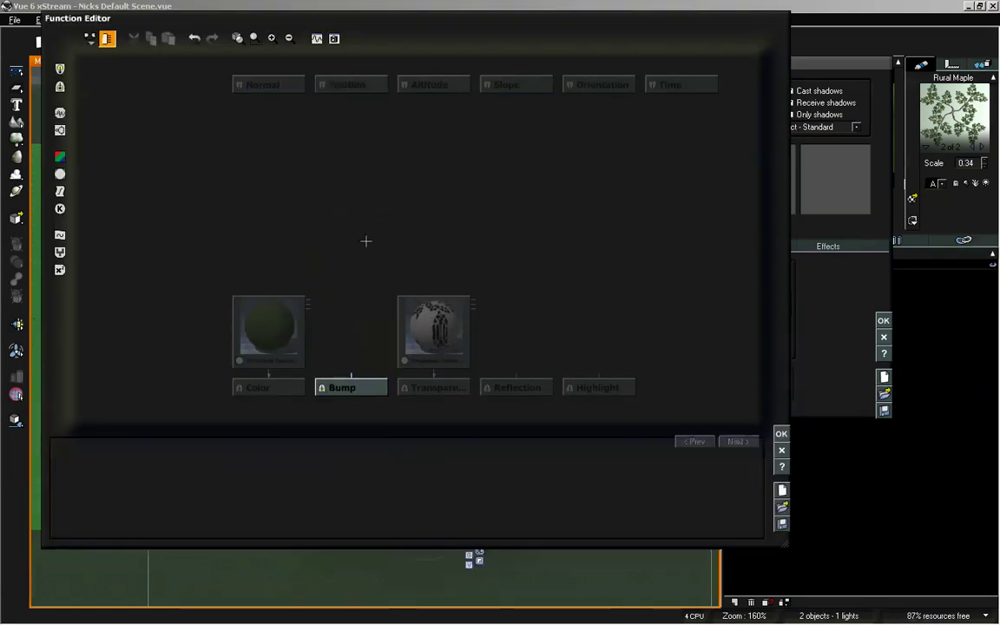
left_click_drag(276, 343, 276, 235)
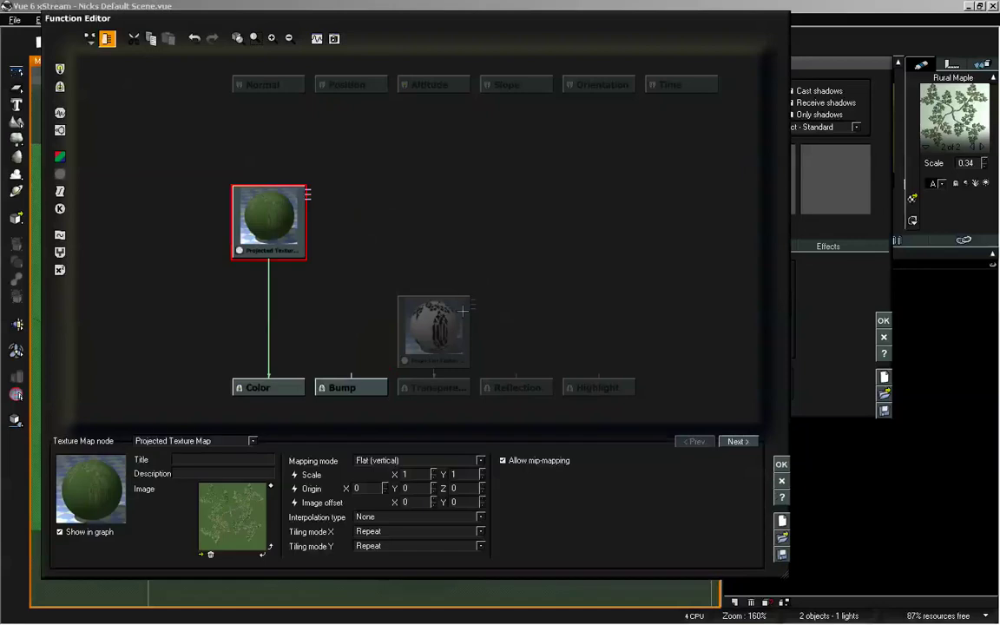
left_click_drag(463, 310, 463, 197)
Replace the color texture node's image with BranchFlowerGroup_001_Color from the BranchSet collection
left_click(269, 217)
double_click(232, 502)
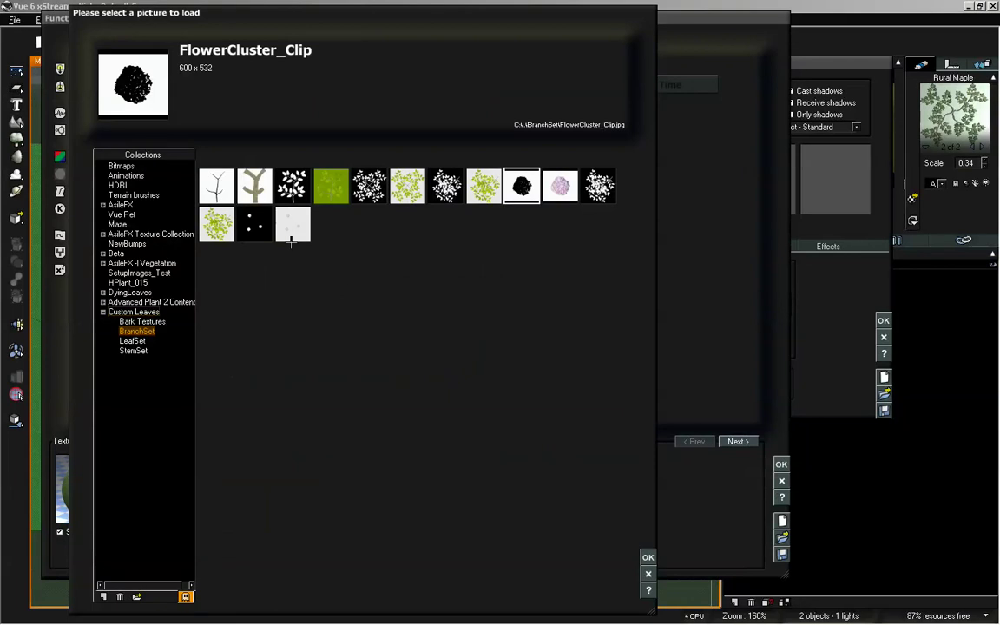
left_click(227, 232)
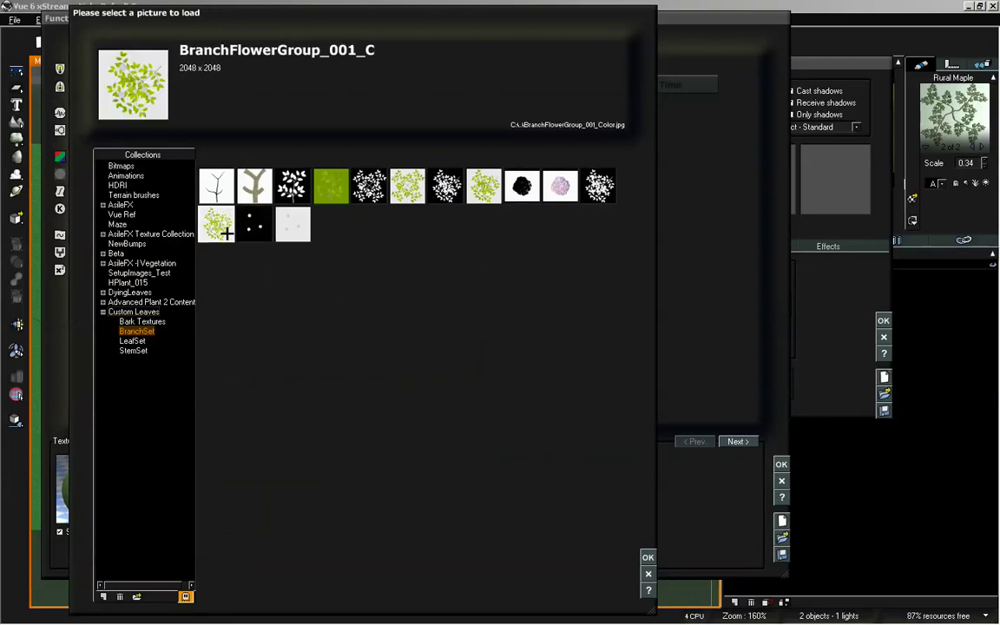
left_click(648, 556)
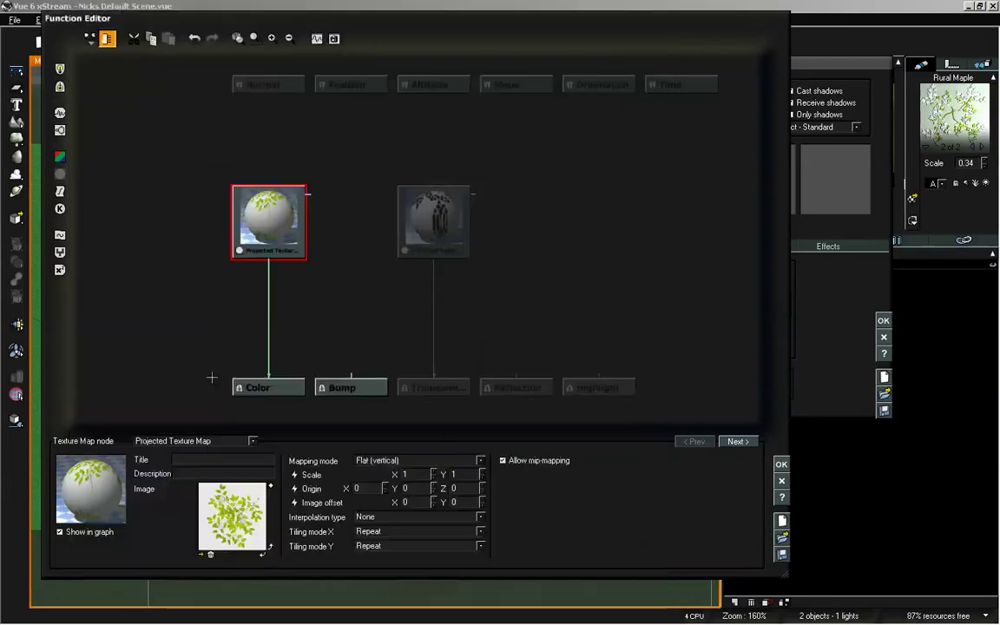
Replace the transparency texture node's image with the black-and-white flower group mask from the BranchSet collection
left_click(399, 208)
left_click(227, 512)
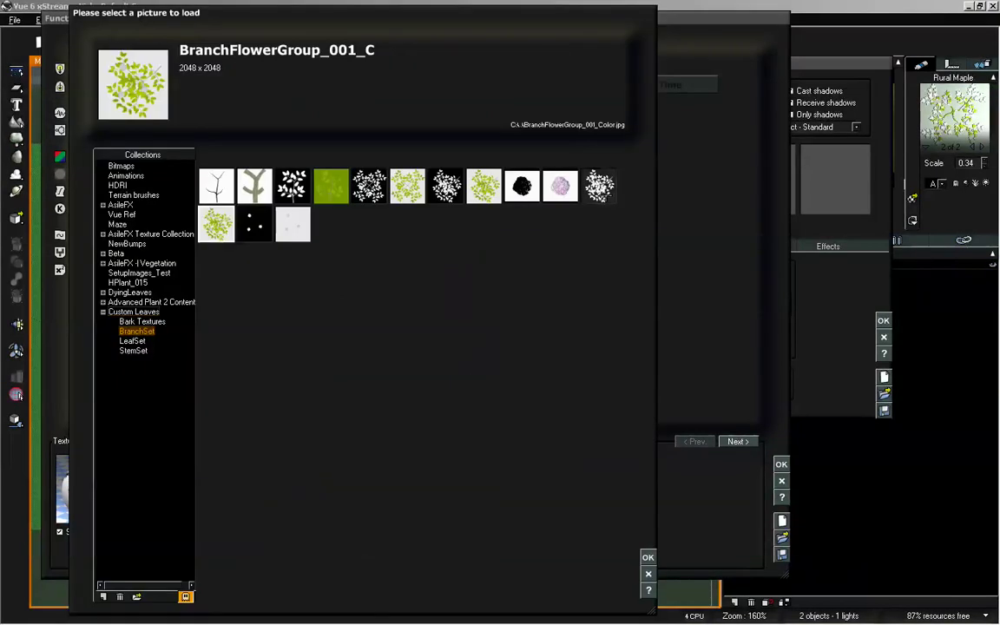
left_click(599, 185)
left_click(648, 556)
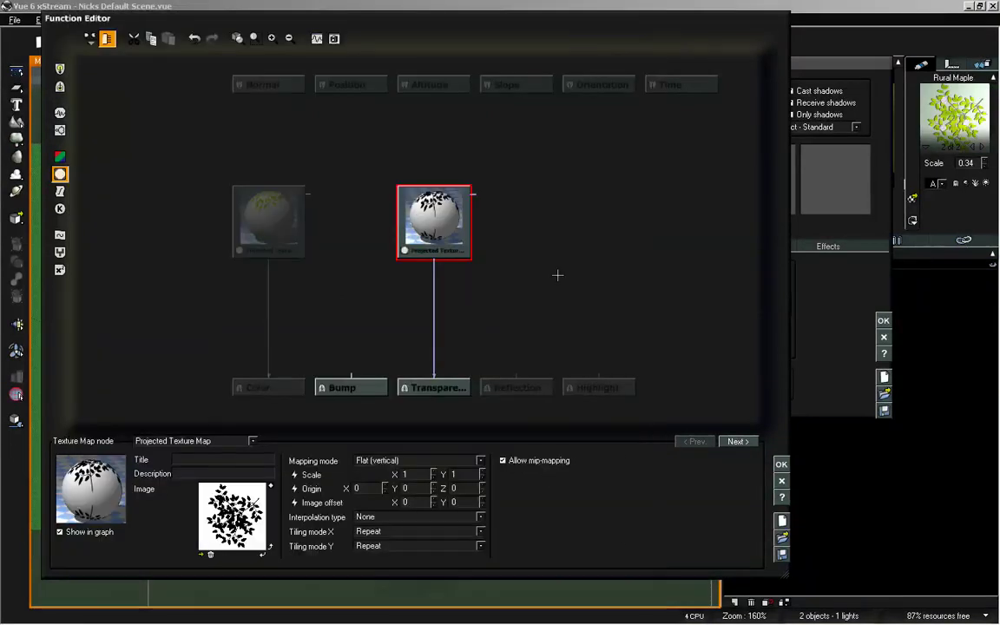
Connect the color texture node to the Bump output and accept the Flower Group material
left_click_drag(356, 374, 270, 260)
left_click(297, 271)
left_click_drag(296, 223, 295, 249)
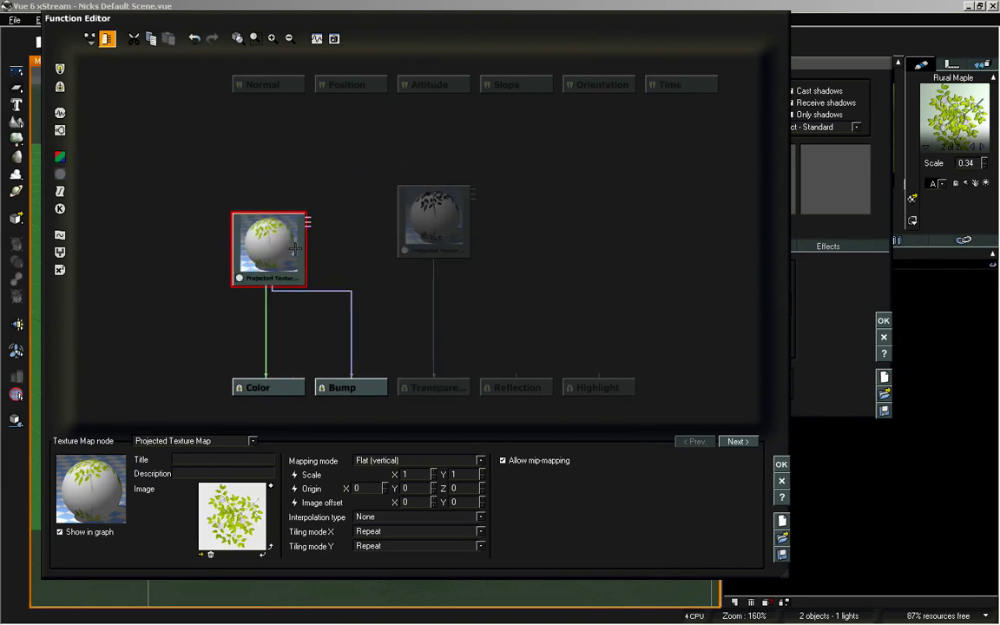
left_click(781, 464)
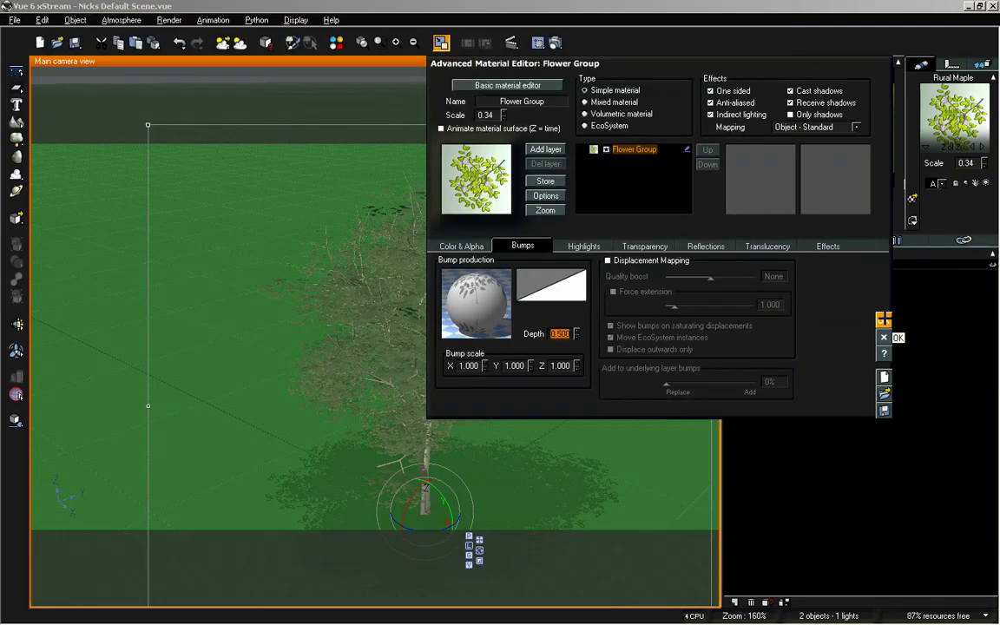
left_click(883, 319)
Edit the Flower Group leaf in the Plant Editor and place its hooking point at the outer end of the branch stem
double_click(456, 299)
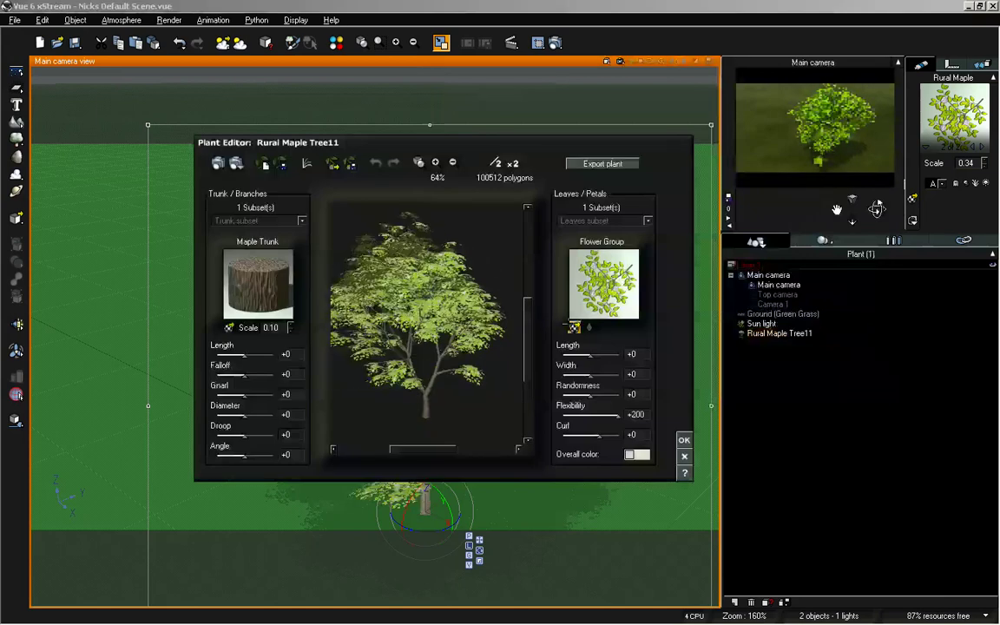
left_click(574, 328)
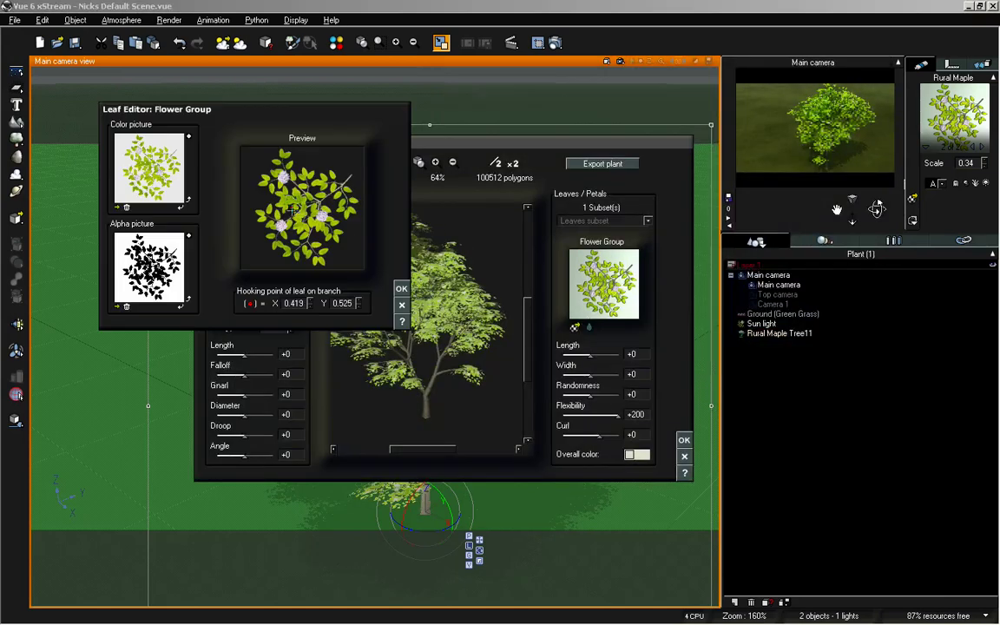
left_click_drag(337, 186, 350, 180)
left_click(401, 288)
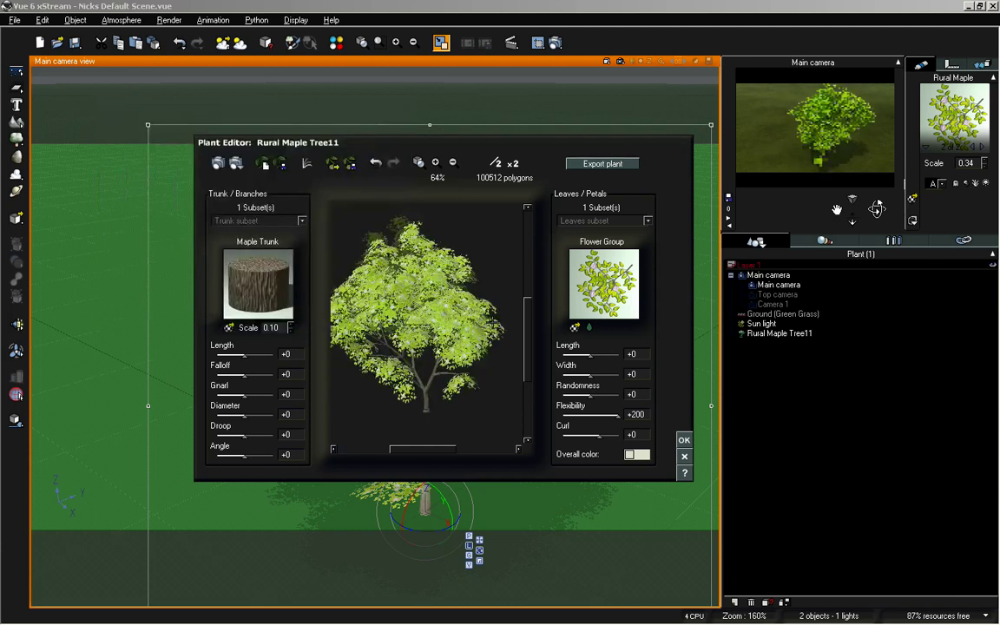
Generate new random variations of the Rural Maple Tree in the Plant Editor and accept the plant
left_click(263, 163)
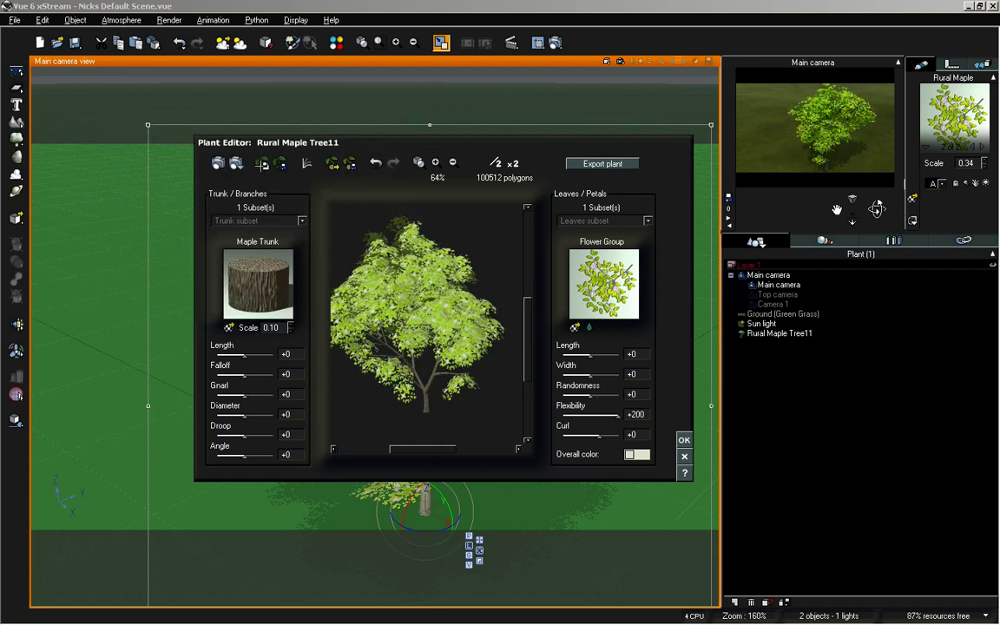
left_click(264, 165)
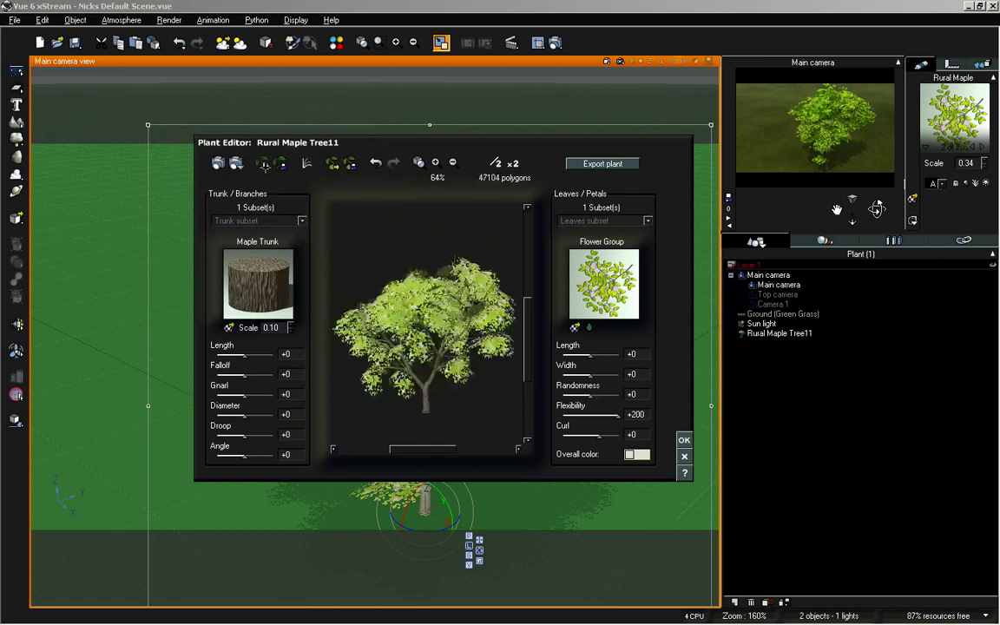
left_click(684, 440)
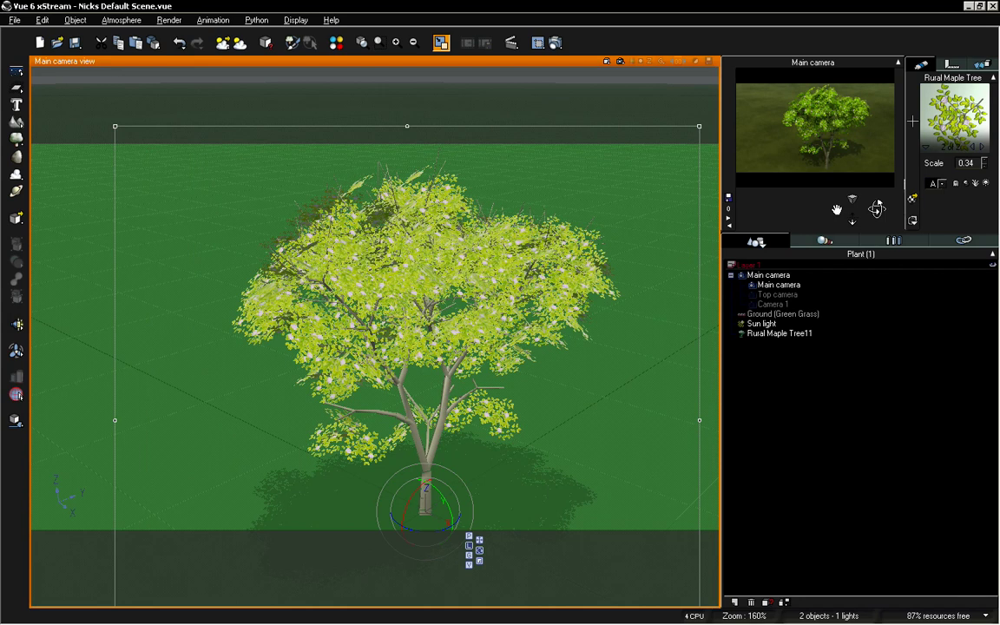
Open the Flower Group material's color picture in the Function Editor and move both texture nodes higher in the graph
double_click(832, 96)
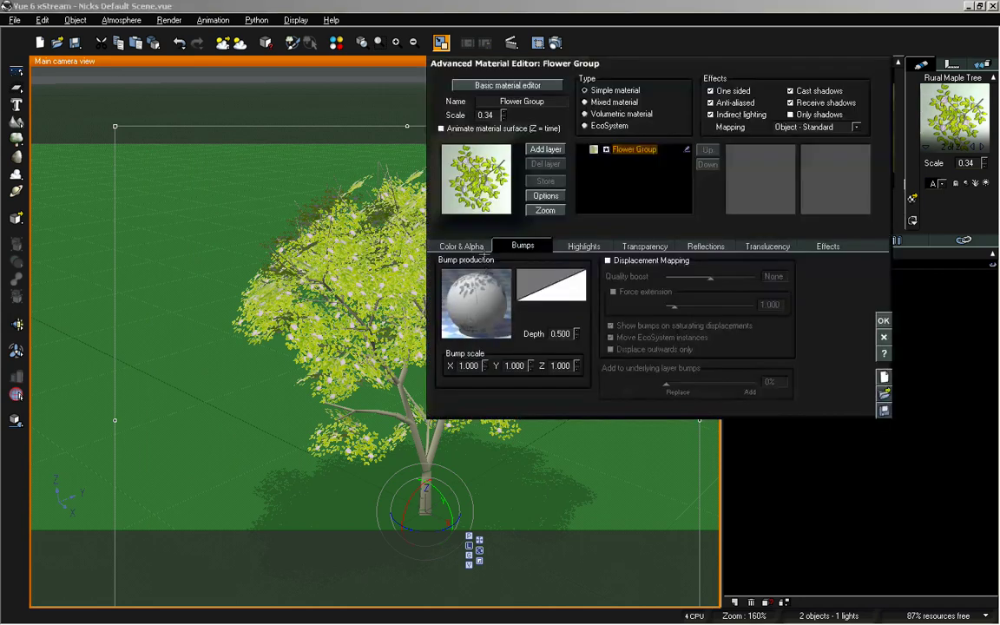
left_click(469, 246)
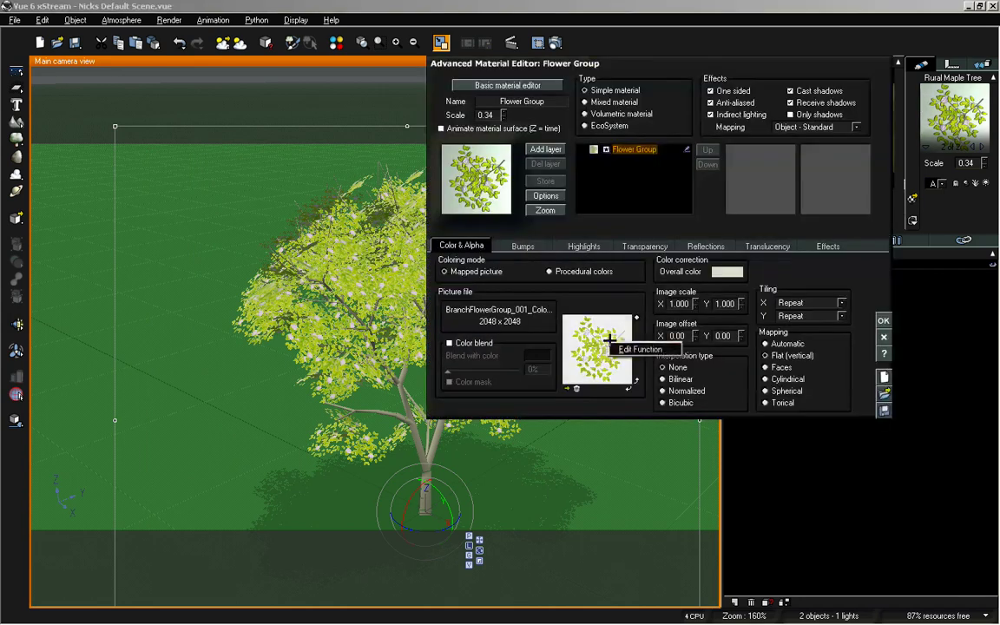
left_click(624, 347)
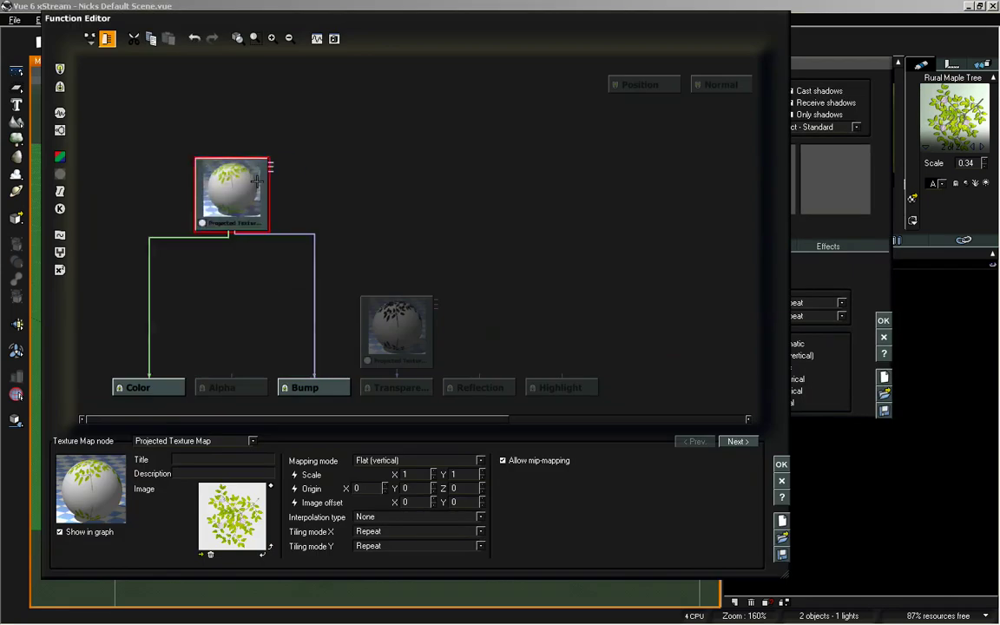
left_click_drag(394, 345, 377, 221)
left_click_drag(227, 197, 181, 175)
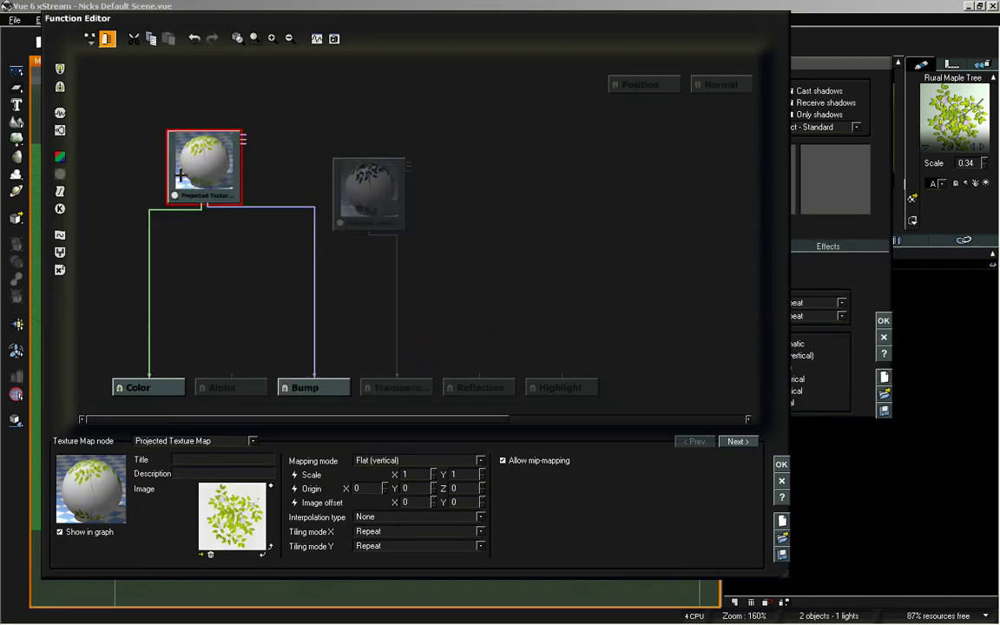
Add a color node beside the color texture node and change its type to an HLS Shift color correction
left_click(121, 250)
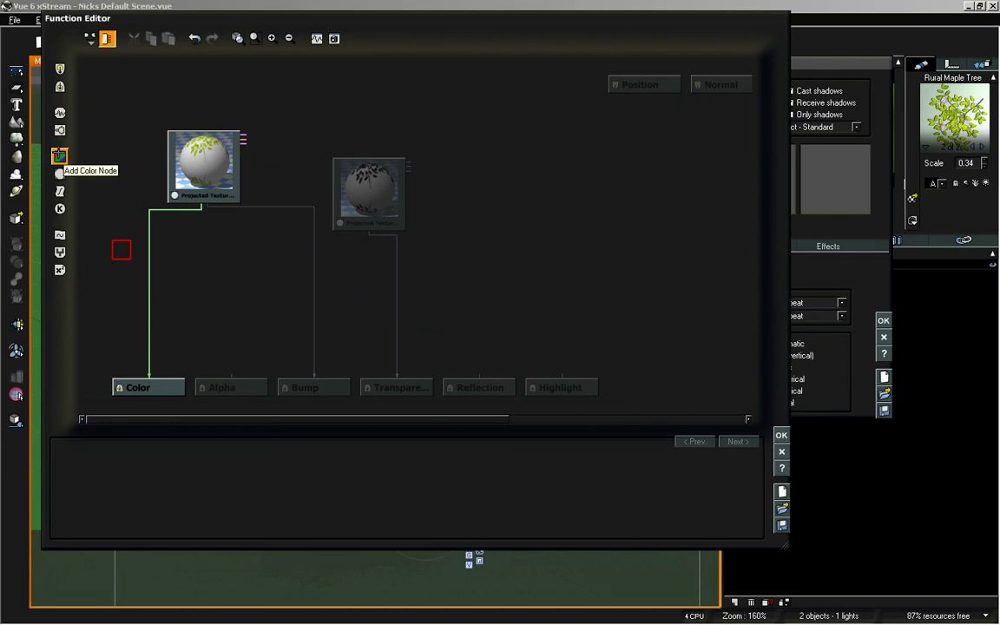
left_click(58, 156)
left_click(121, 250)
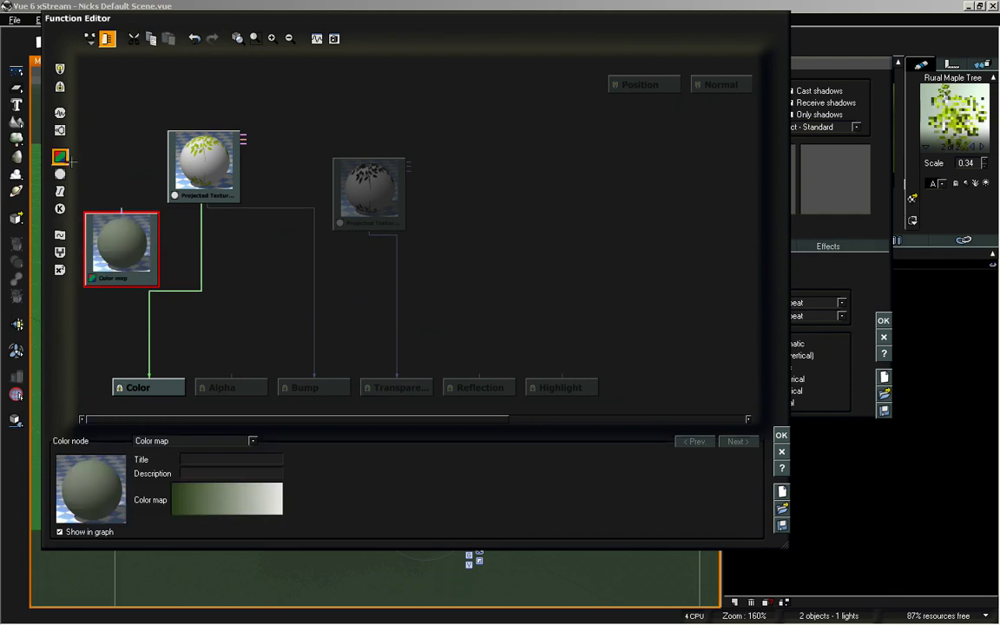
left_click(174, 441)
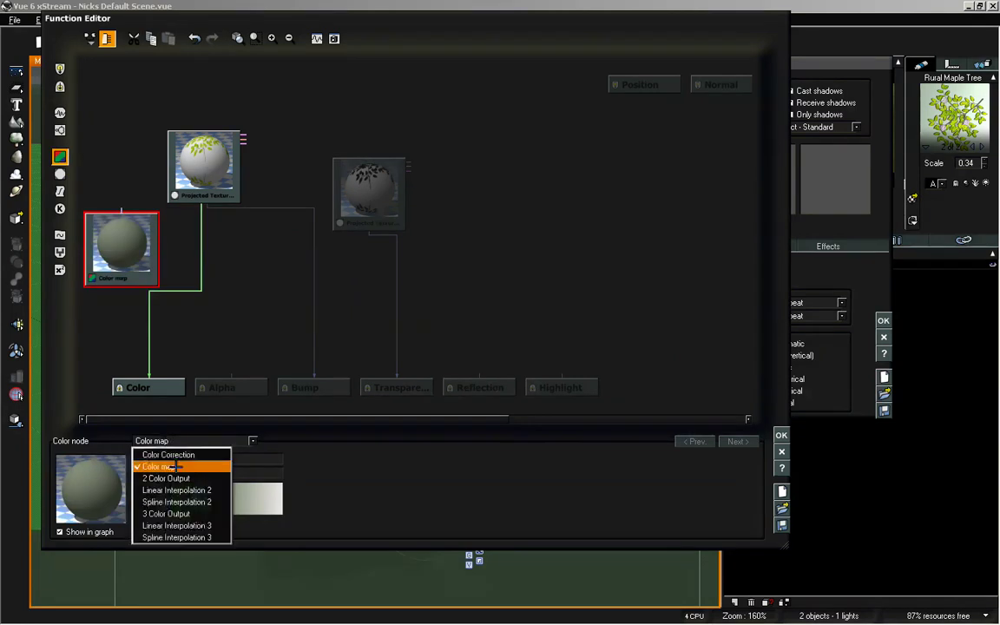
mouse_move(174, 455)
left_click(260, 502)
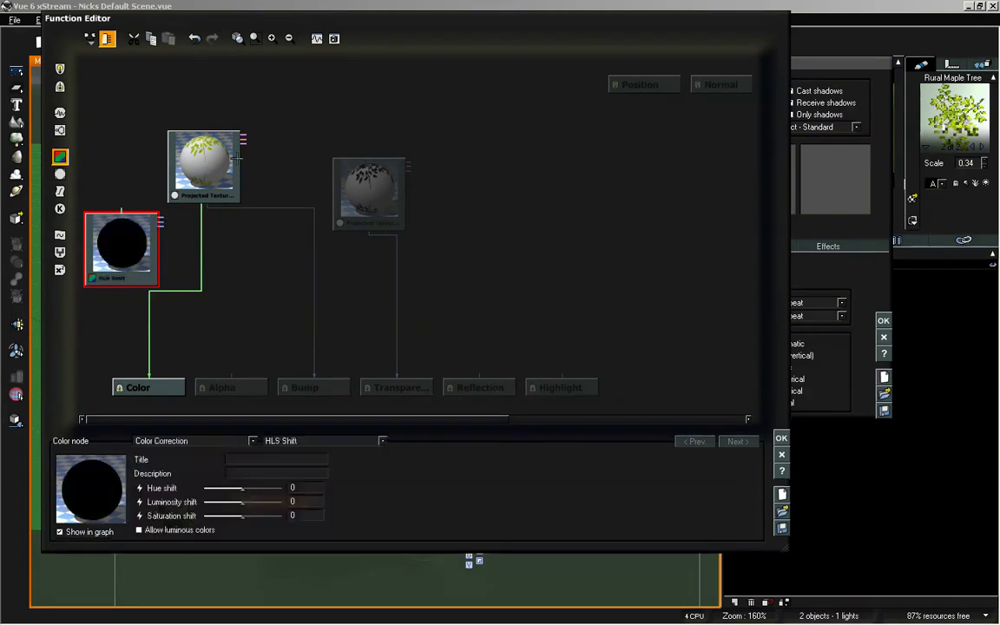
Insert the HLS Shift node between the color texture and the Color output, set its luminosity shift to about -0.07, and accept the function
left_click(204, 201)
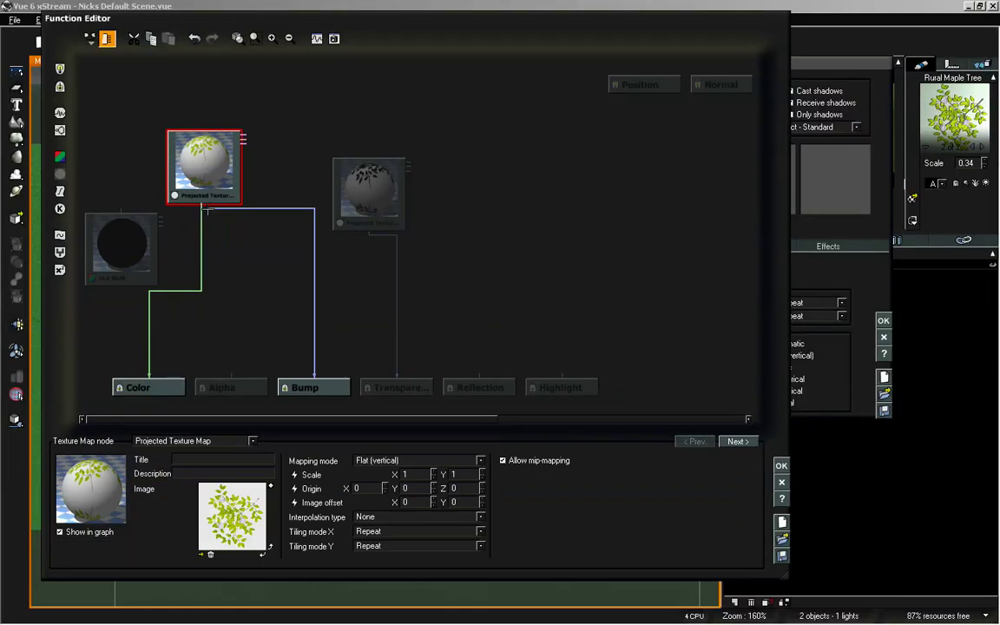
left_click_drag(122, 247, 203, 199)
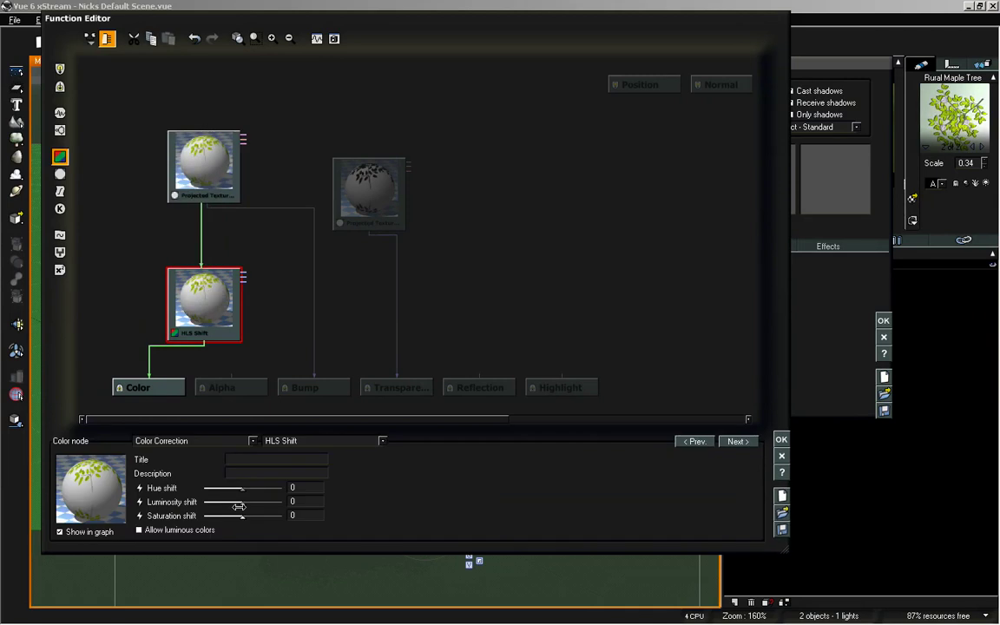
left_click_drag(249, 496, 246, 499)
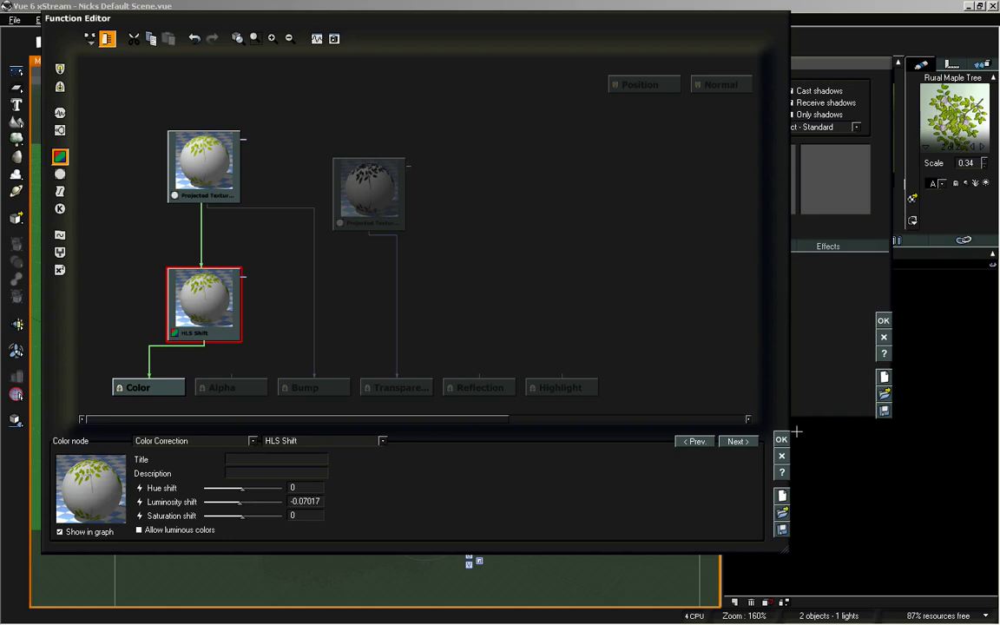
left_click(782, 439)
Set the Flower Group material's diffuse lighting to 55% and accept the material
left_click(828, 247)
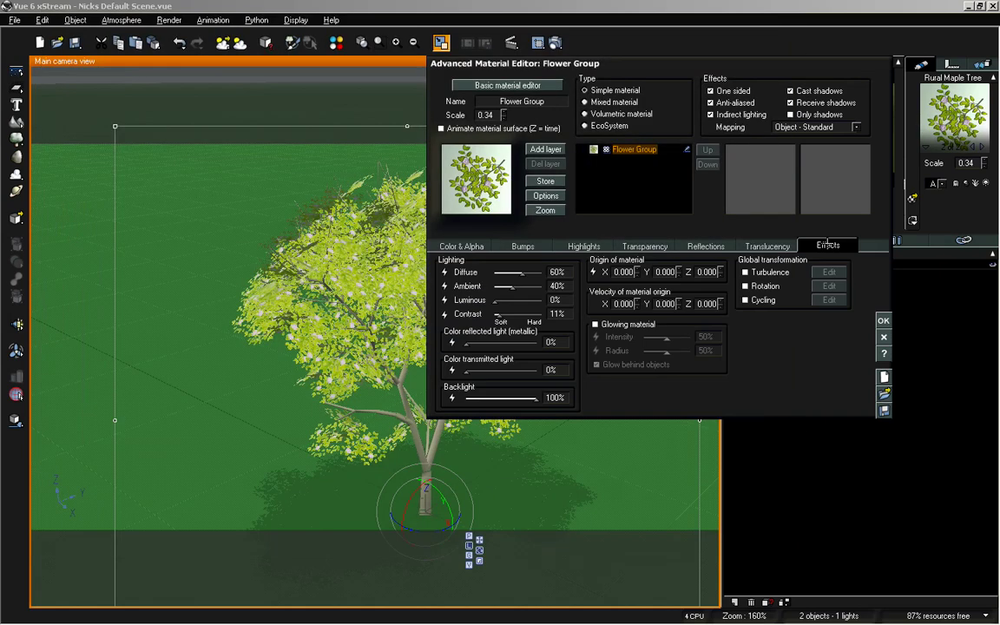
double_click(558, 272)
type("55")
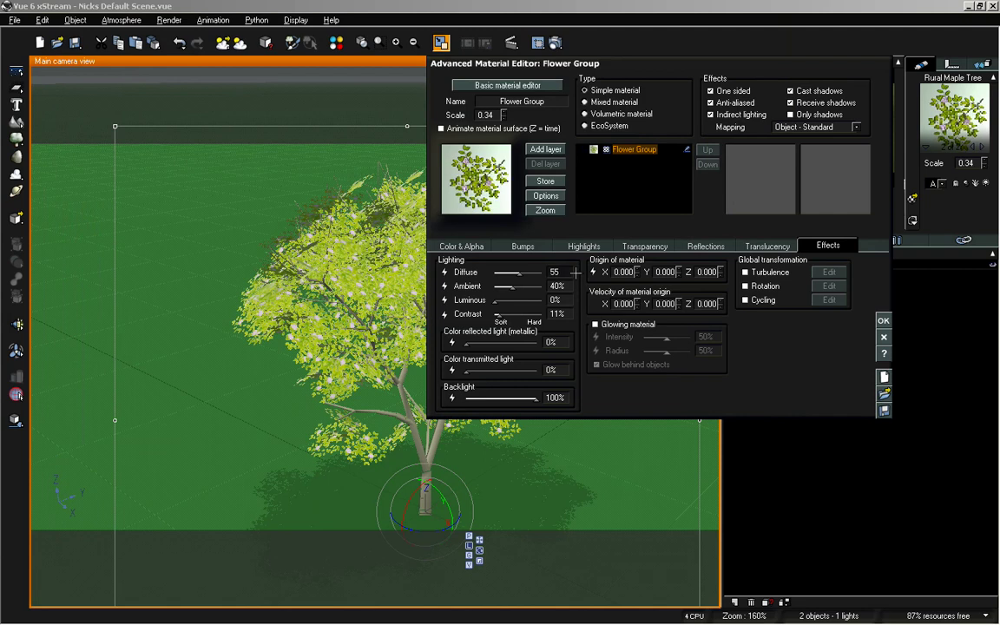
type("50")
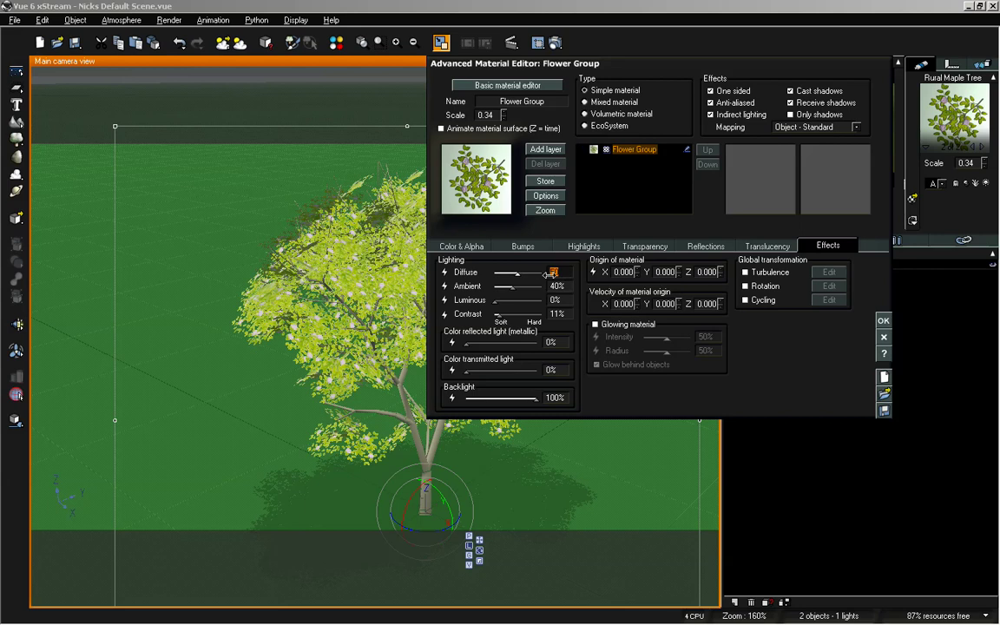
type("10")
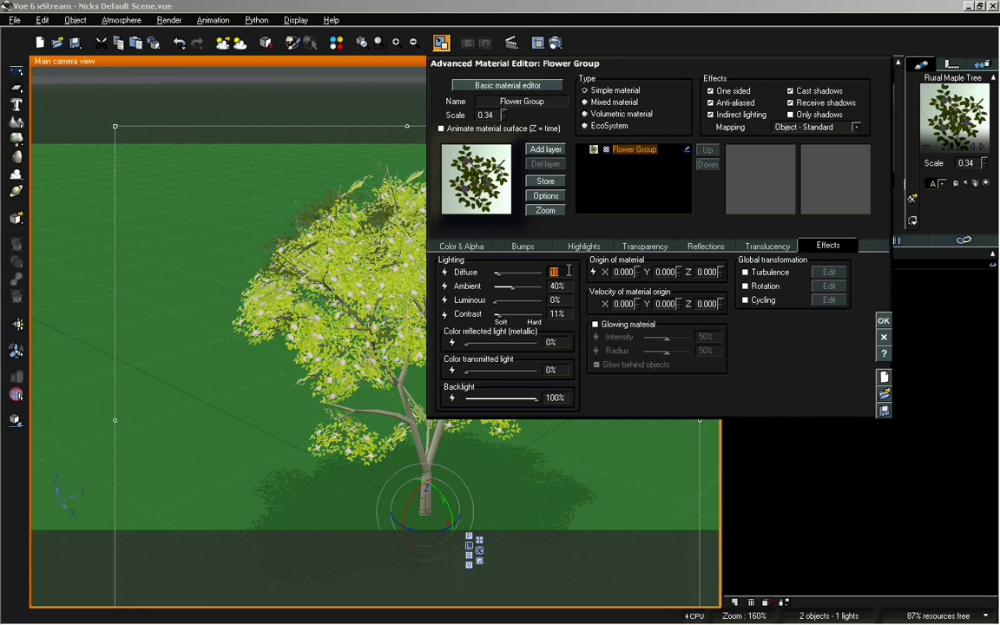
type("45")
type("55")
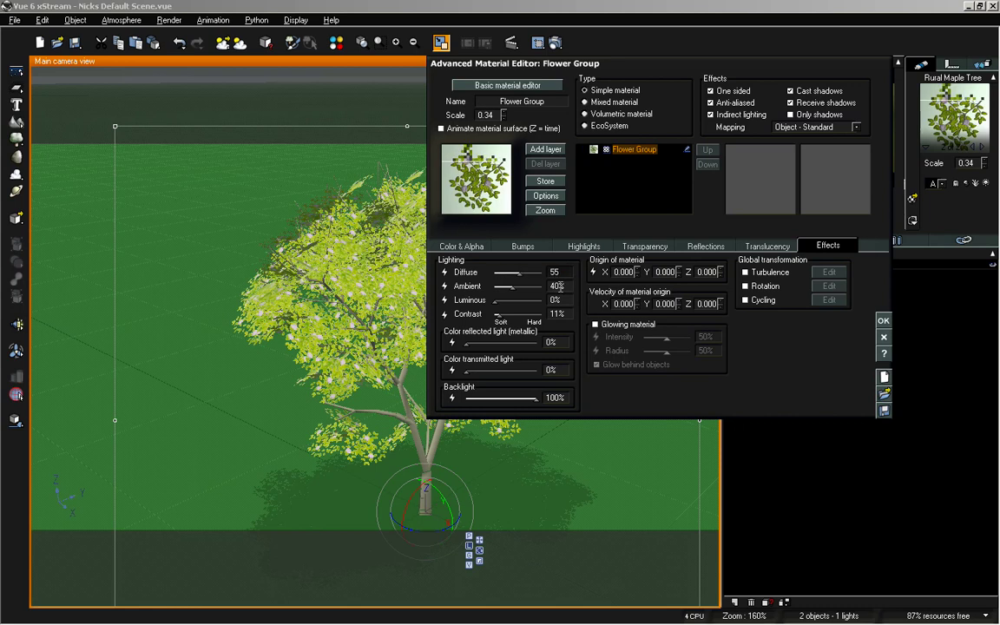
left_click(883, 320)
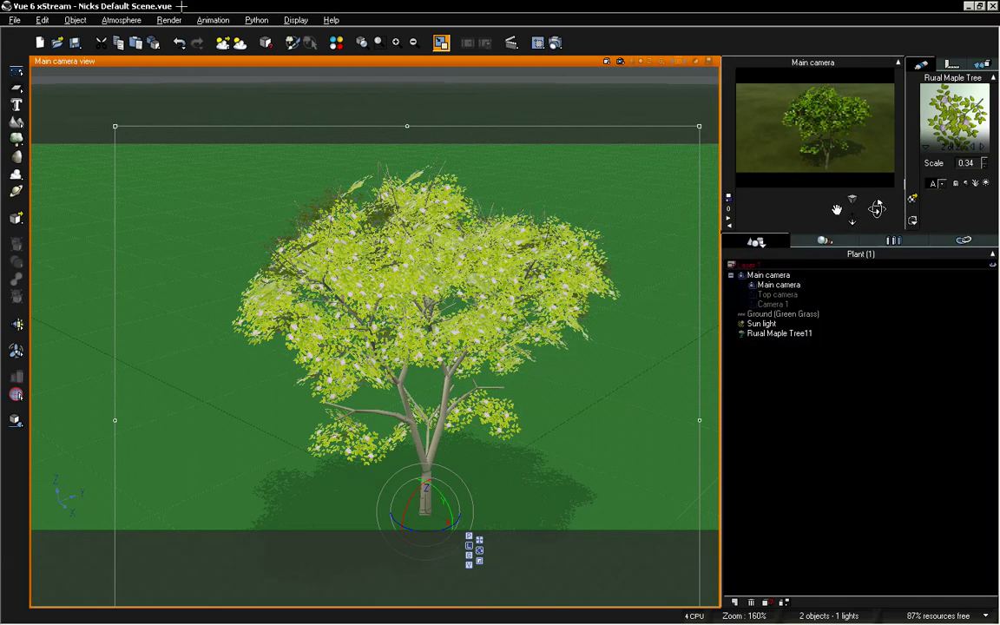
Set the atmosphere's sky dome lighting gain to 0.30 and its lighting model to Ambient occlusion
left_click(122, 19)
left_click(141, 80)
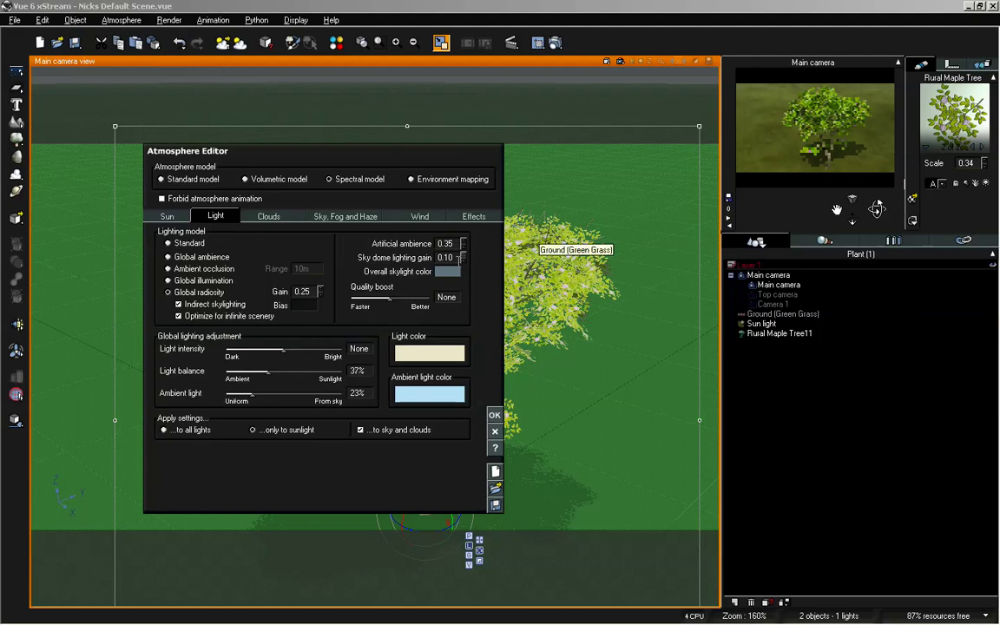
left_click(465, 254)
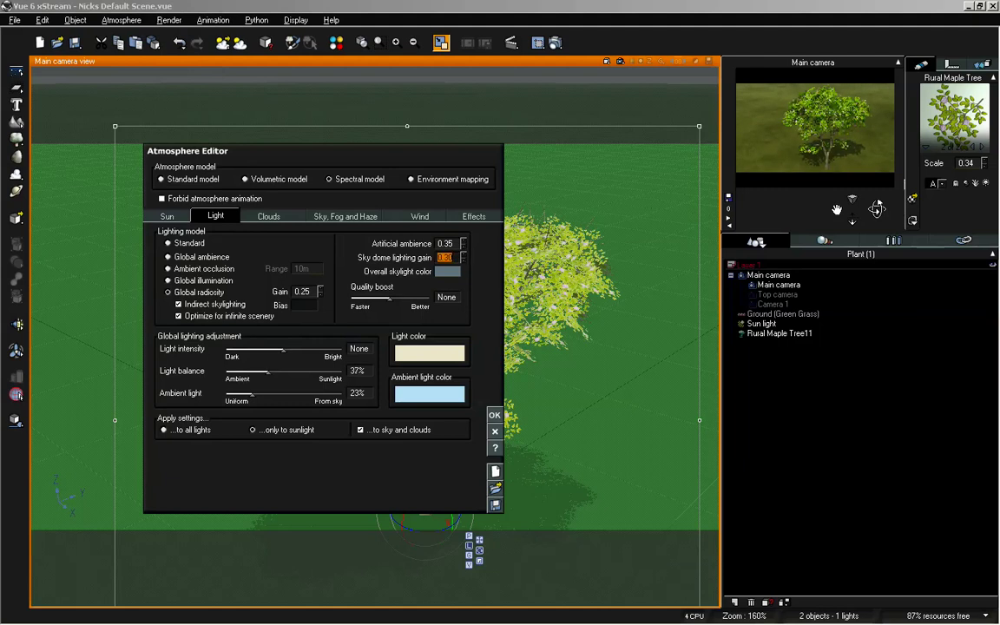
left_click(200, 270)
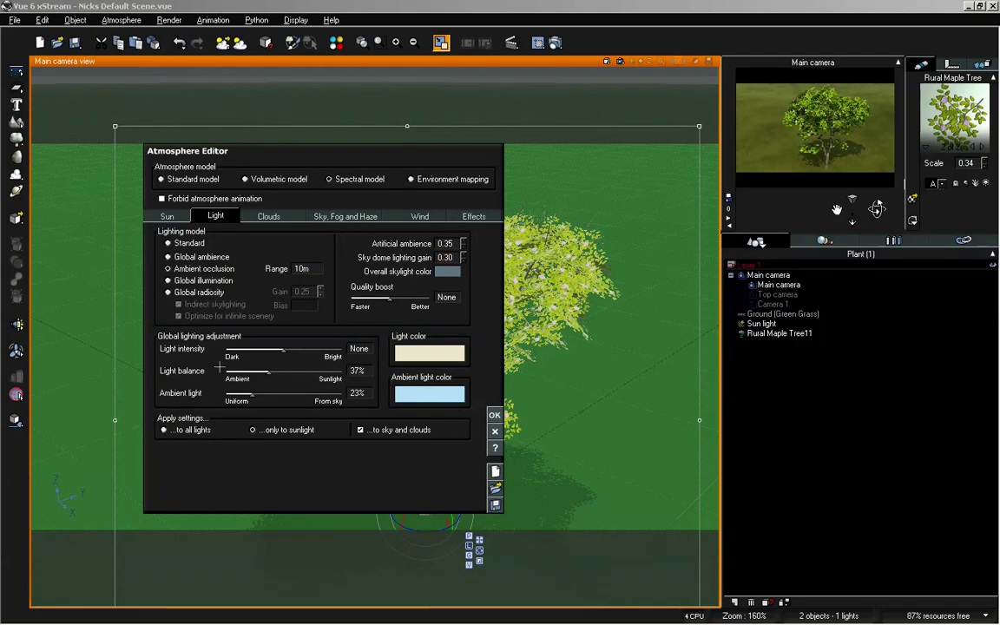
Move the sun to an azimuth of about 130.6° and a pitch of about 121.7°, and accept the atmosphere
left_click(169, 216)
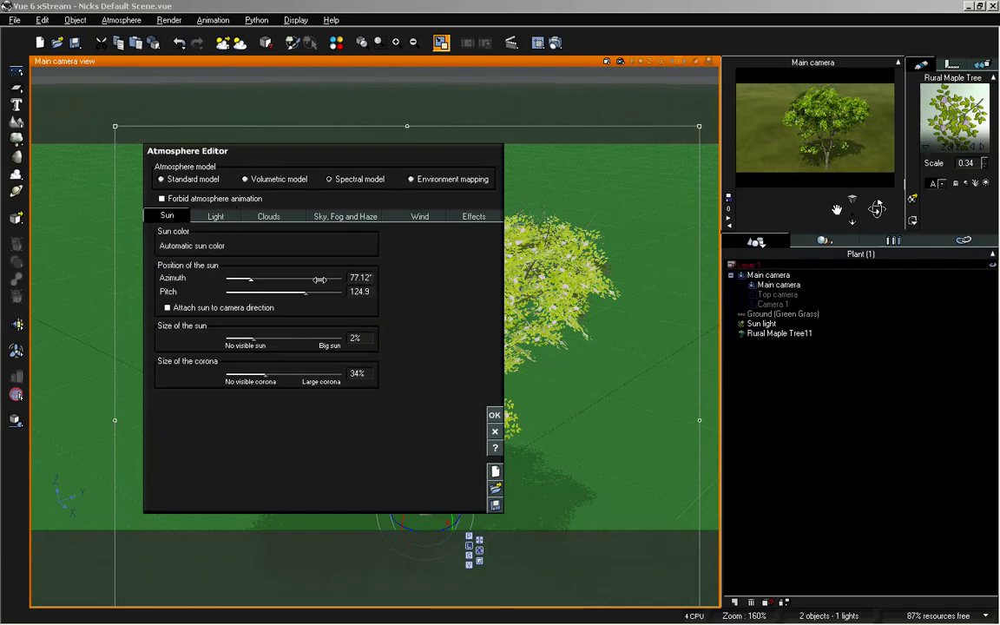
mouse_move(320, 279)
left_mouse_down()
mouse_move(256, 256)
mouse_move(311, 295)
left_mouse_up()
mouse_move(312, 296)
left_mouse_down()
mouse_move(289, 295)
mouse_move(305, 295)
left_mouse_up()
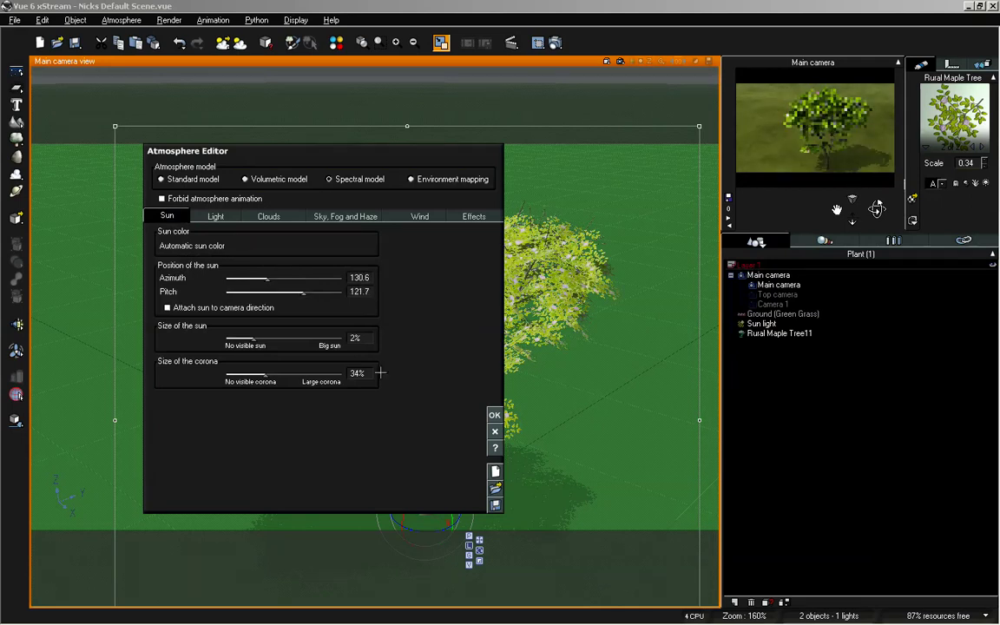
left_click(494, 415)
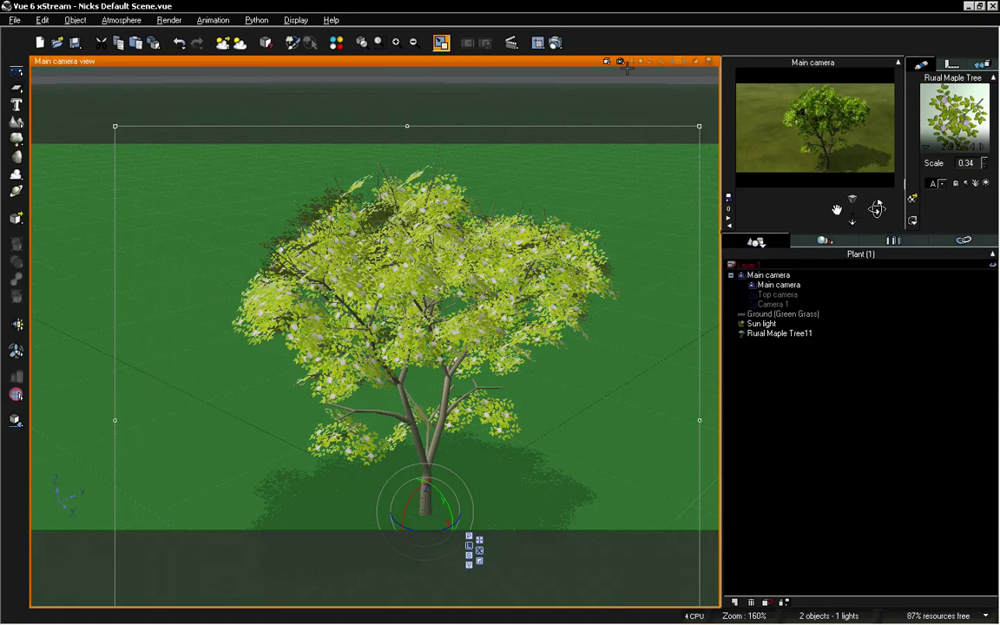
Frame the tree closer with the main camera, render to screen with the Broadcast preset at 1024x576, and close the finished render
left_click_drag(877, 209, 877, 213)
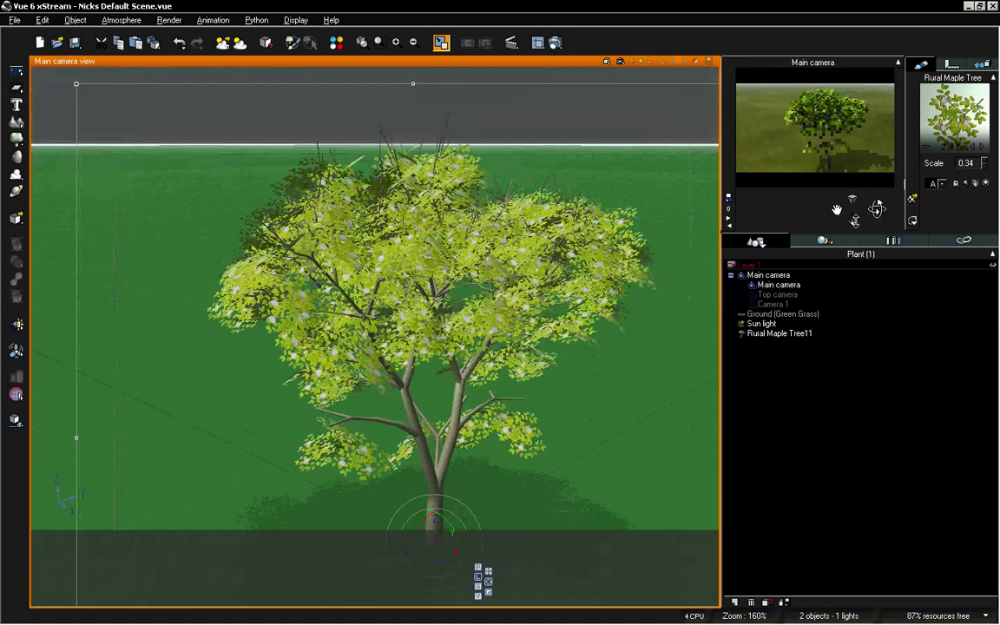
left_click(511, 42)
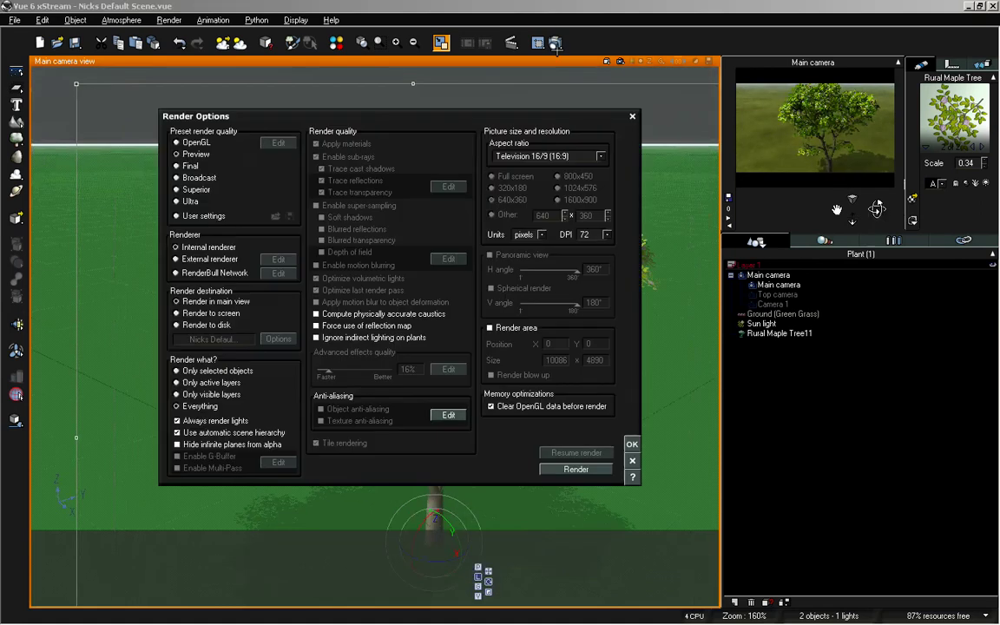
left_click(194, 312)
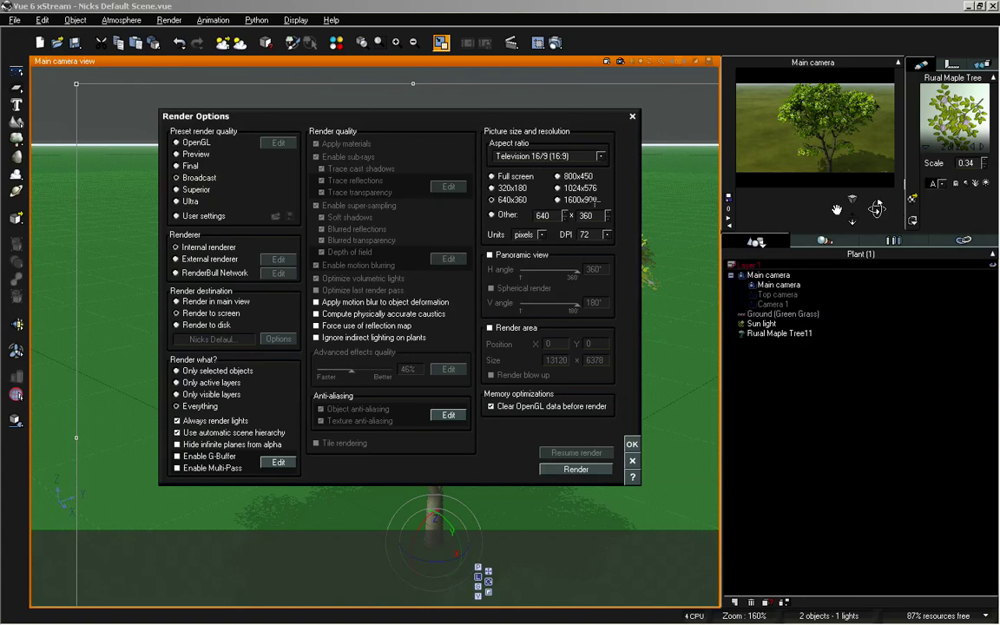
left_click(568, 188)
left_click(576, 468)
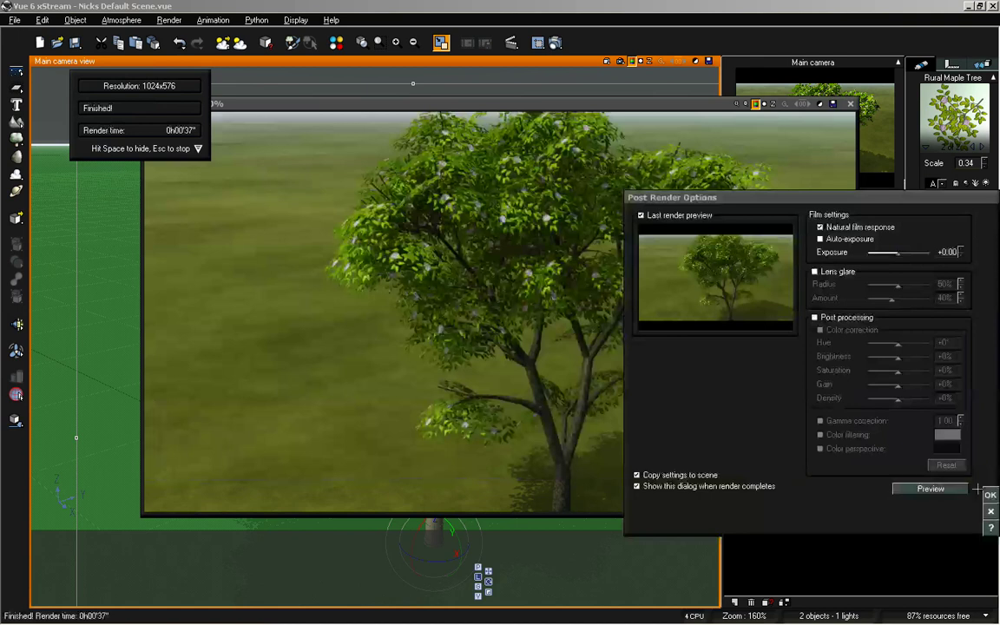
left_click(991, 495)
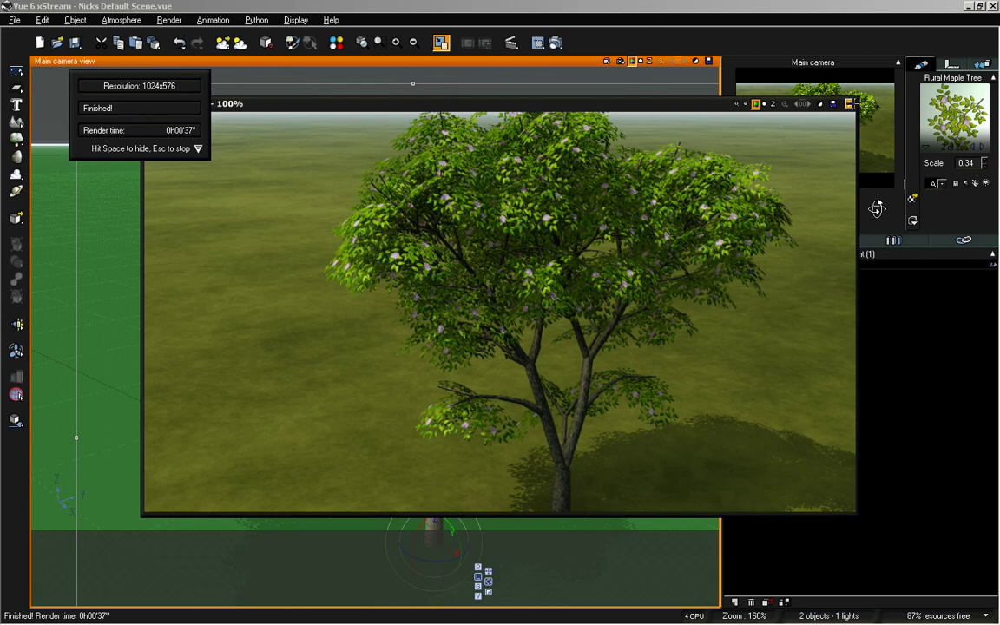
key("space")
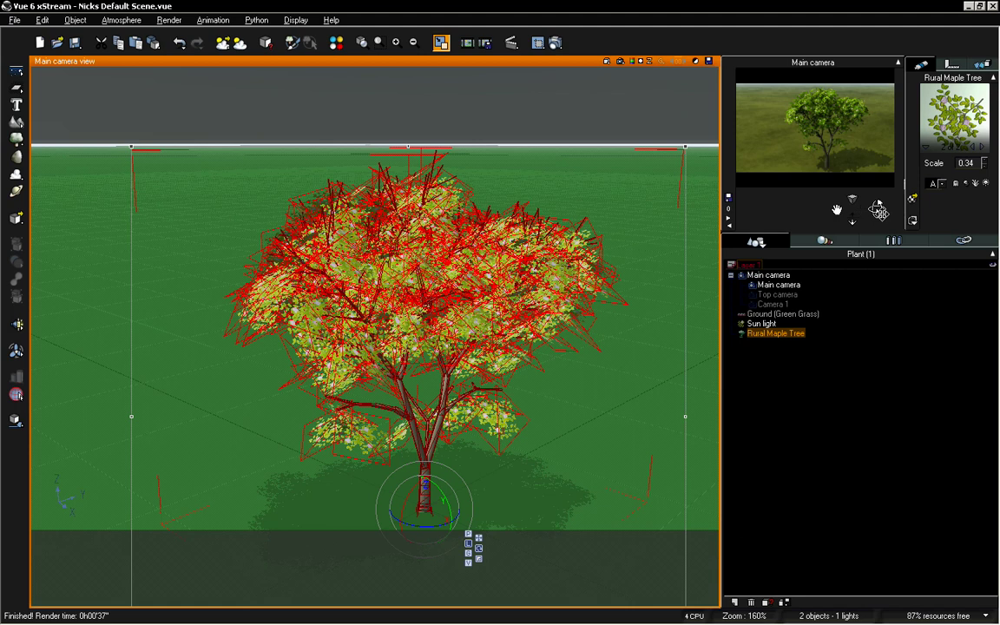
Lower the main camera to bring the horizon behind the tree and duplicate the Rural Maple Tree in place
left_click_drag(855, 221, 851, 221)
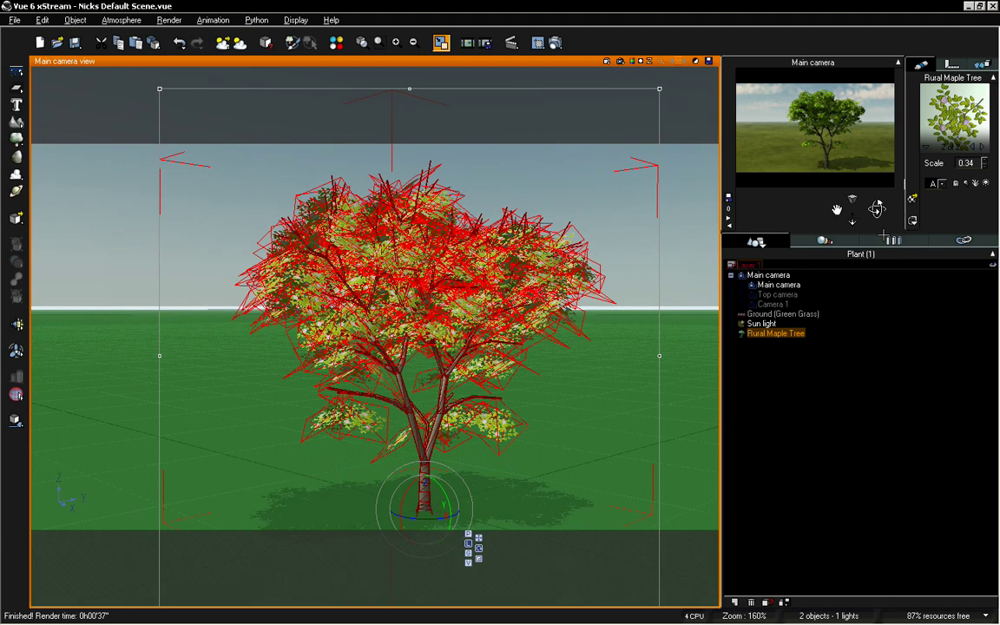
left_click_drag(793, 215, 769, 201)
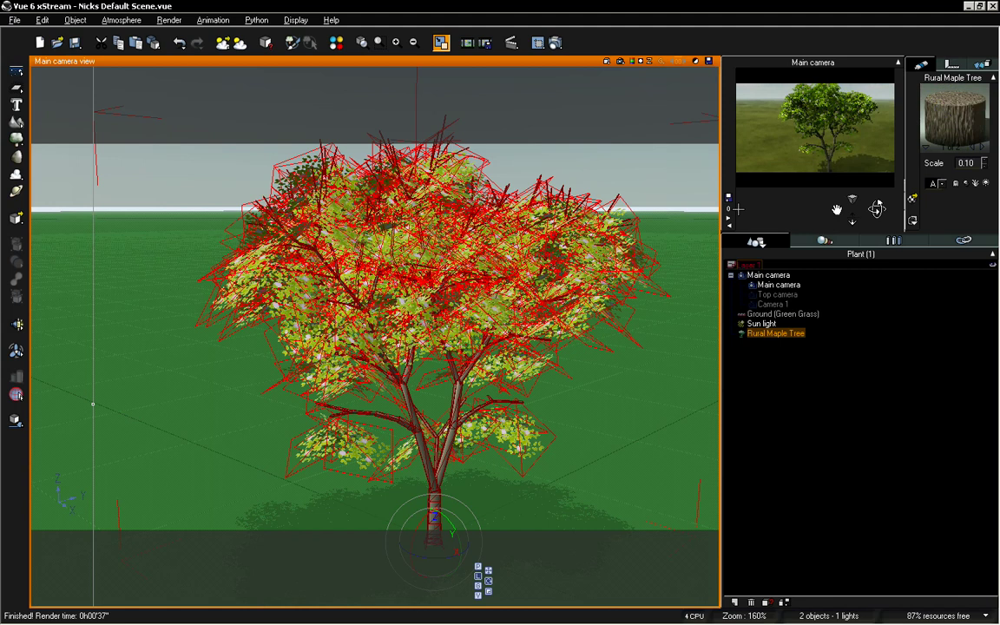
key("ctrl+d")
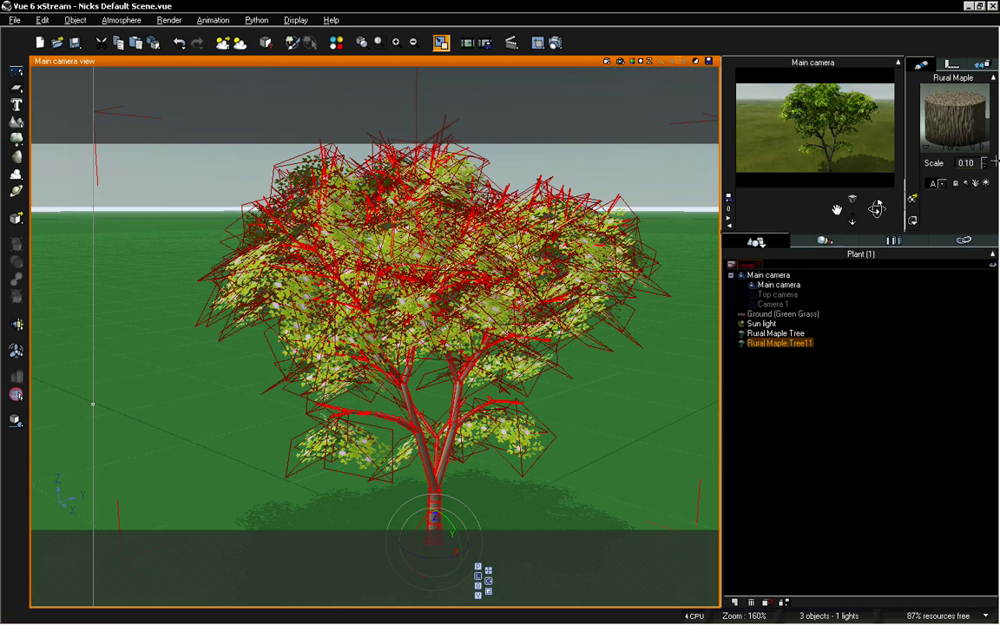
Open the duplicated maple's Flower Group leaf material for advanced editing and rename it Flower Group2
left_click(967, 124)
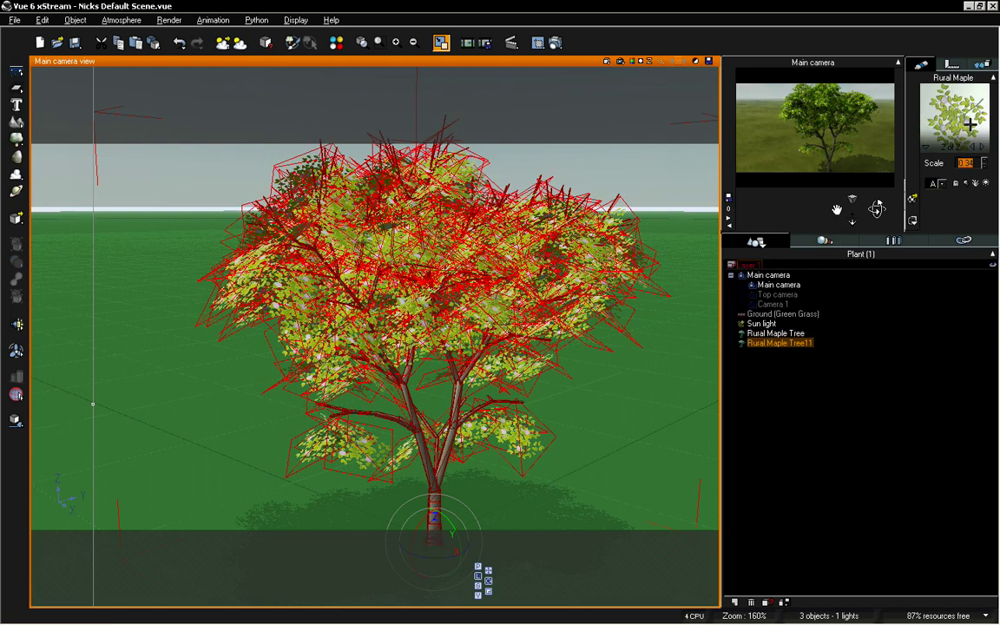
double_click(966, 124)
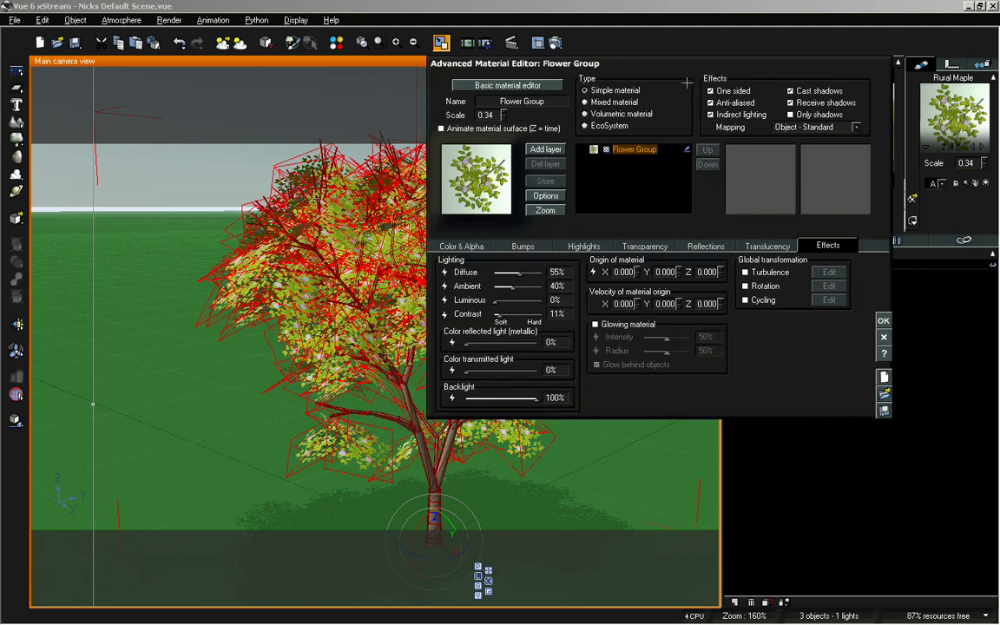
left_click(552, 100)
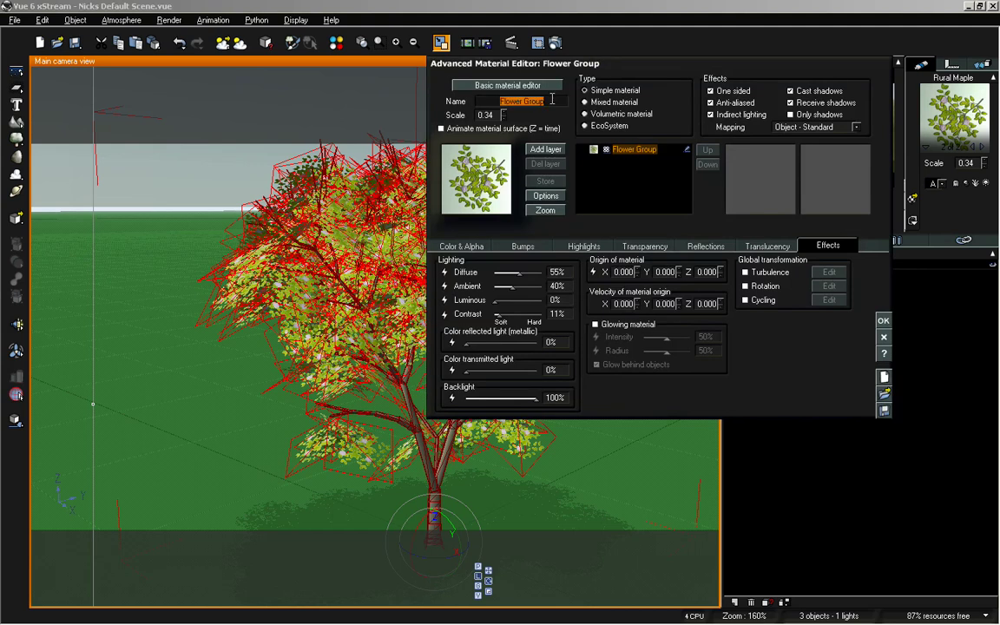
left_click(552, 100)
type("2")
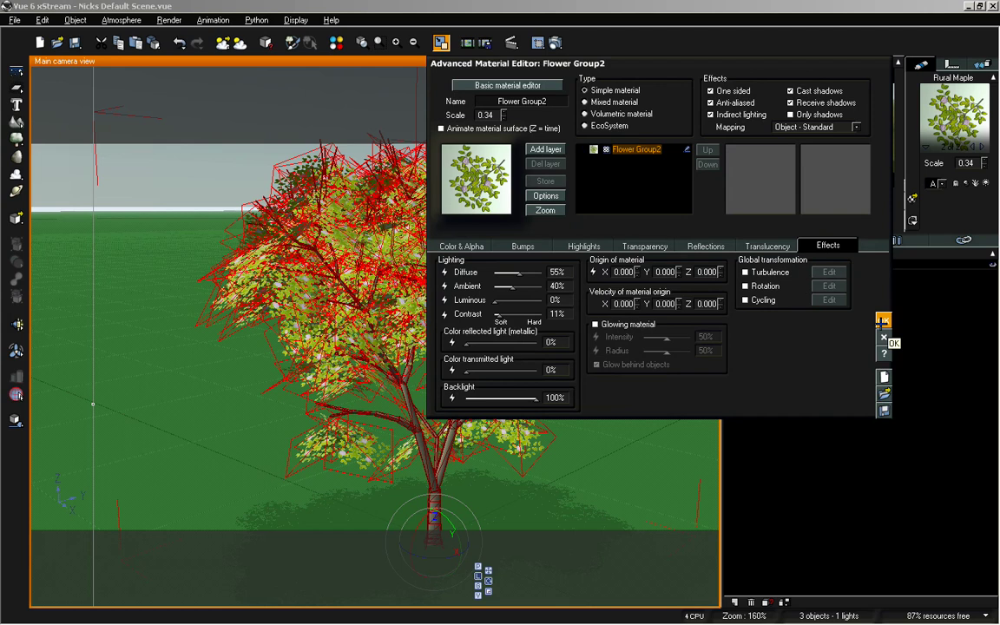
In Flower Group2's color function, load the FlowerGroup_001_Color picture into the projected texture map that feeds color and bump
left_click(472, 244)
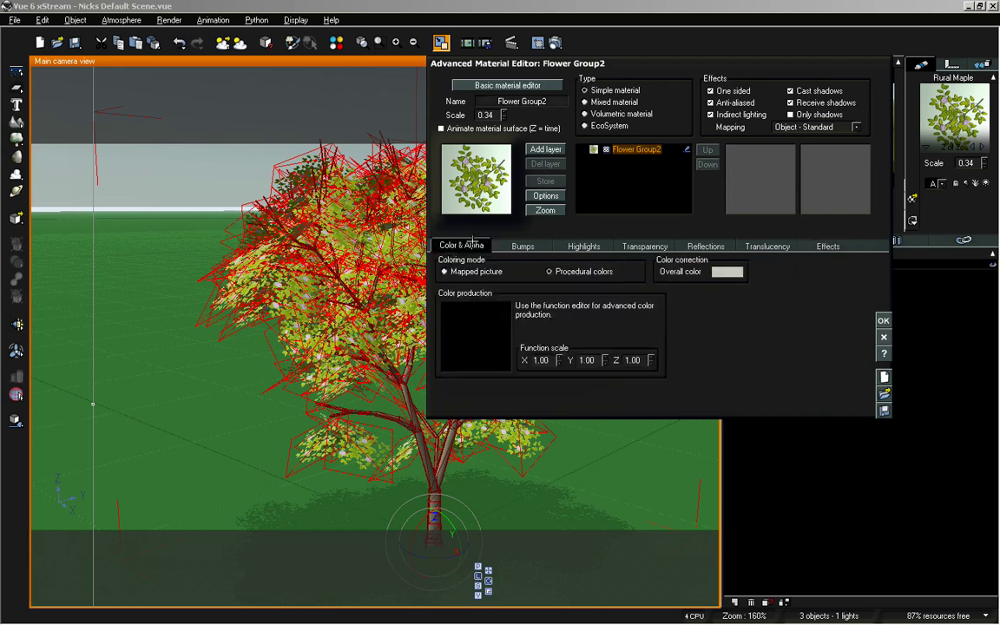
right_click(483, 306)
left_click(499, 315)
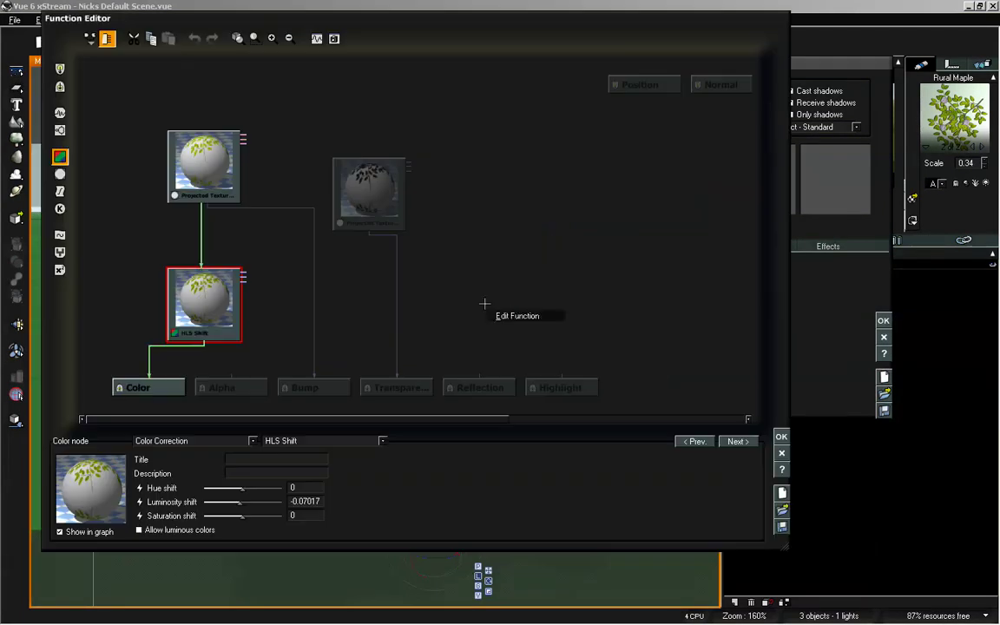
left_click(184, 139)
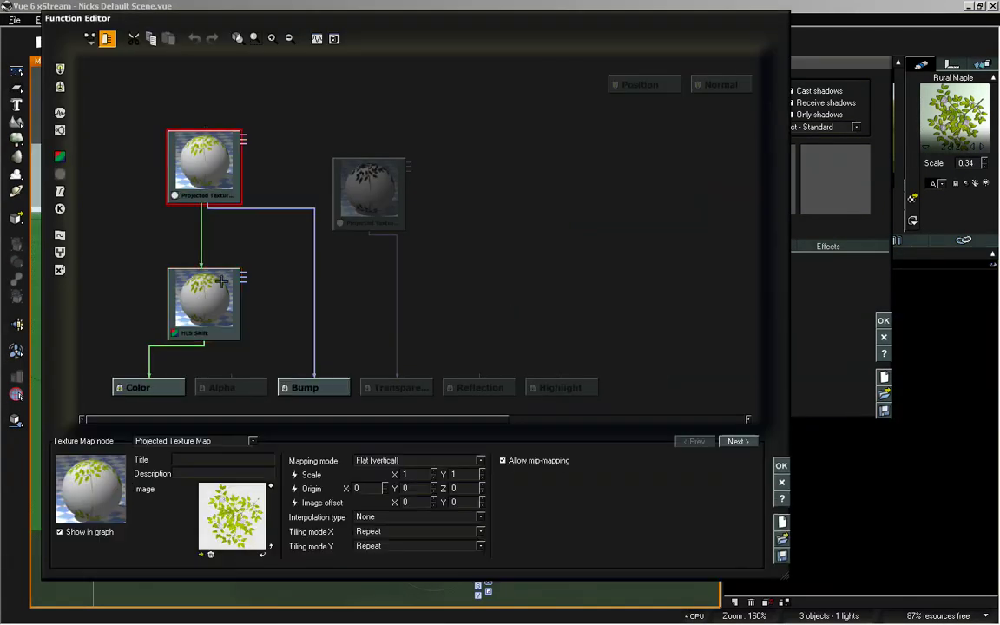
double_click(227, 453)
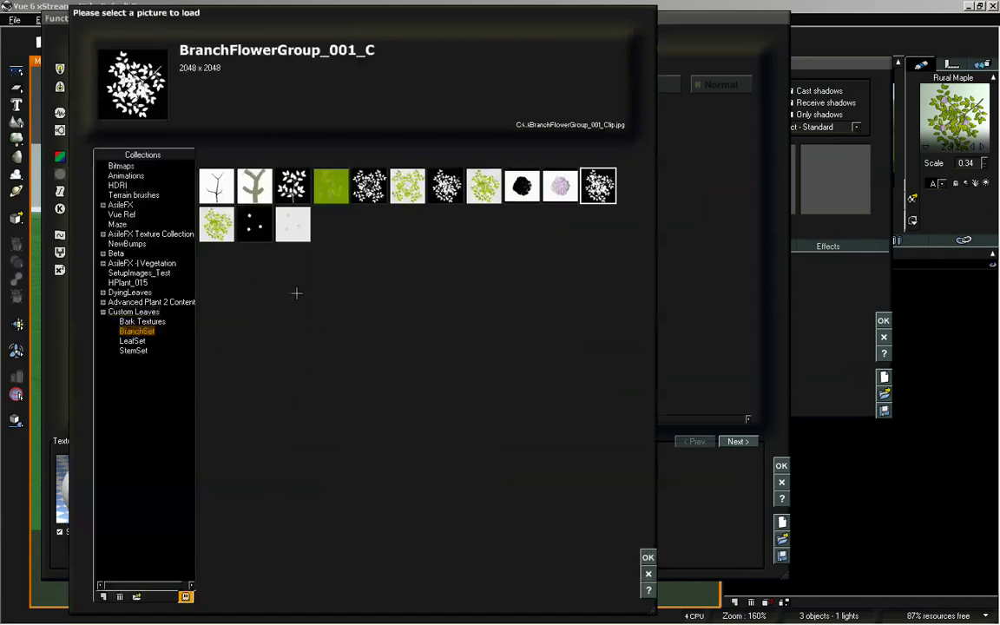
left_click(293, 224)
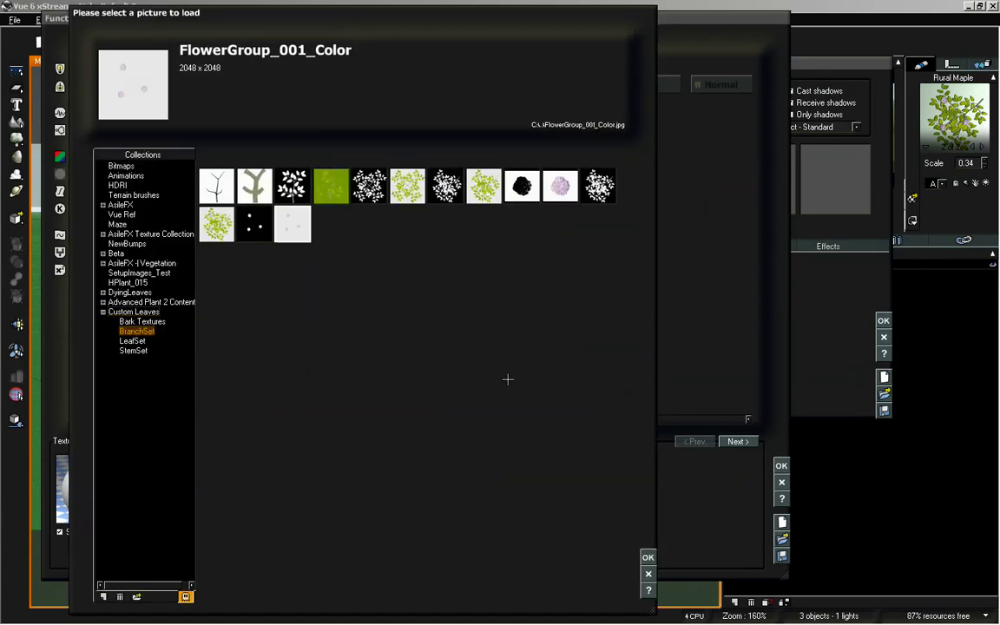
left_click(647, 556)
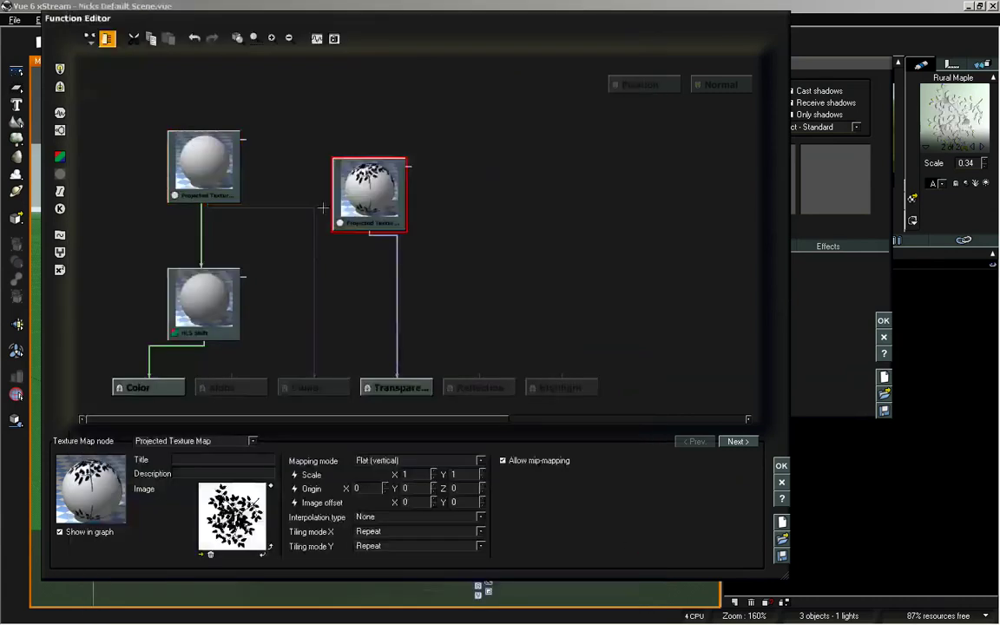
Load the FlowerGroup_001_Clip picture into the texture map feeding transparency, and accept the function and the material
double_click(232, 514)
left_click(254, 221)
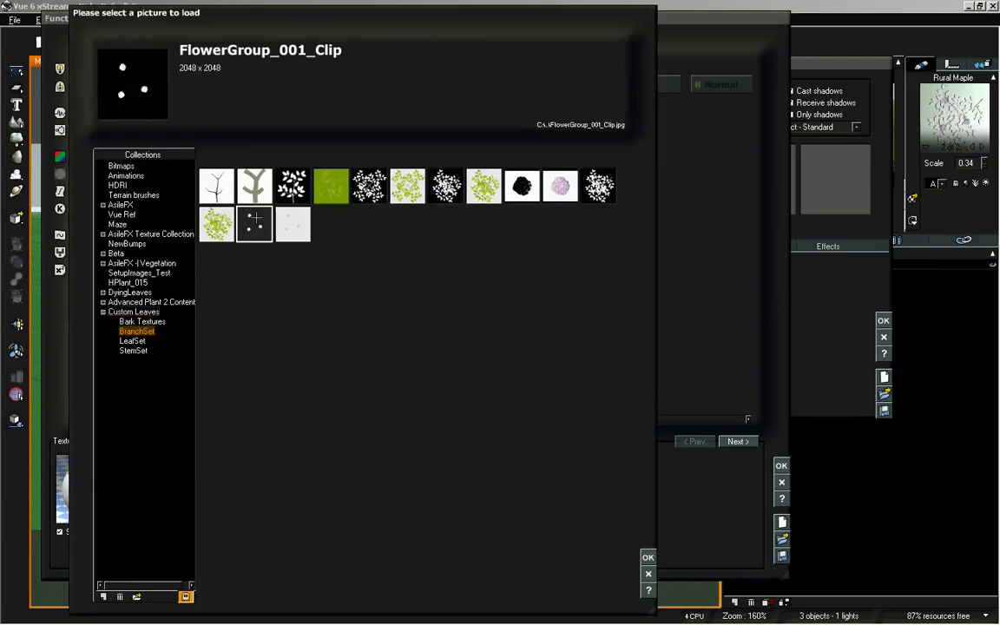
left_click(648, 557)
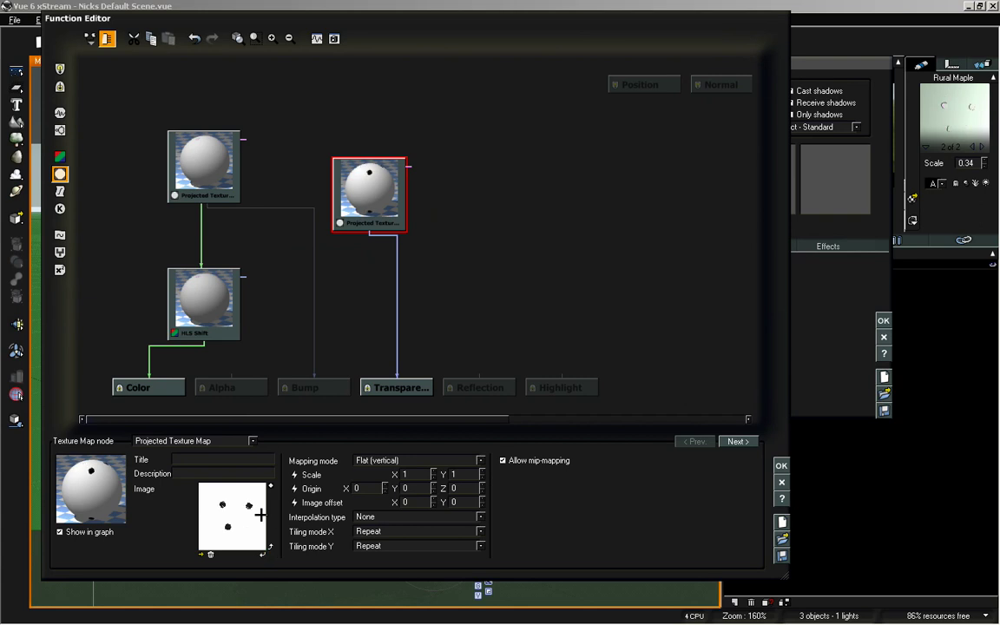
left_click(201, 158)
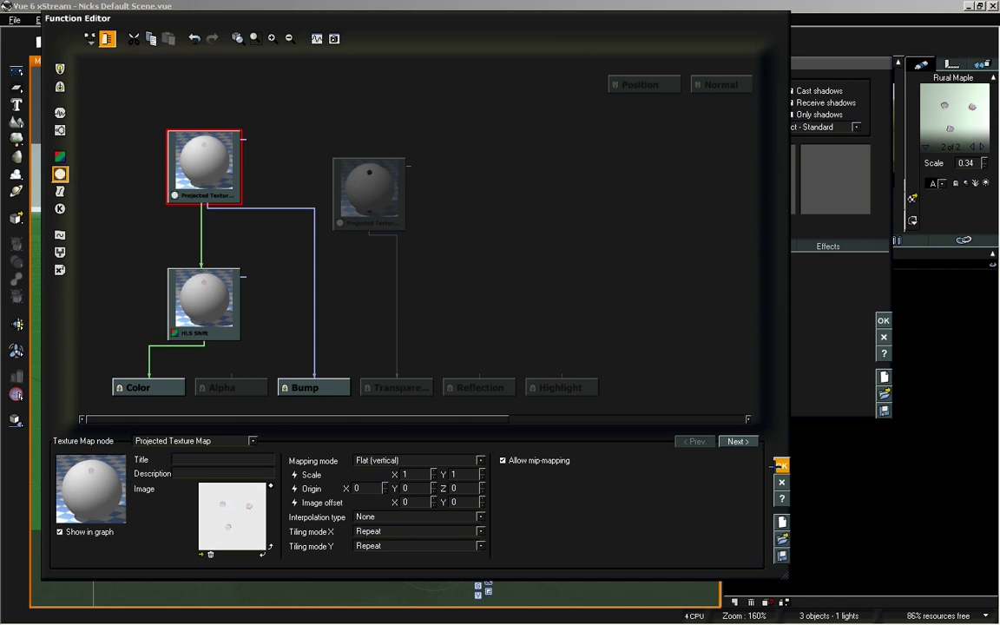
left_click(781, 465)
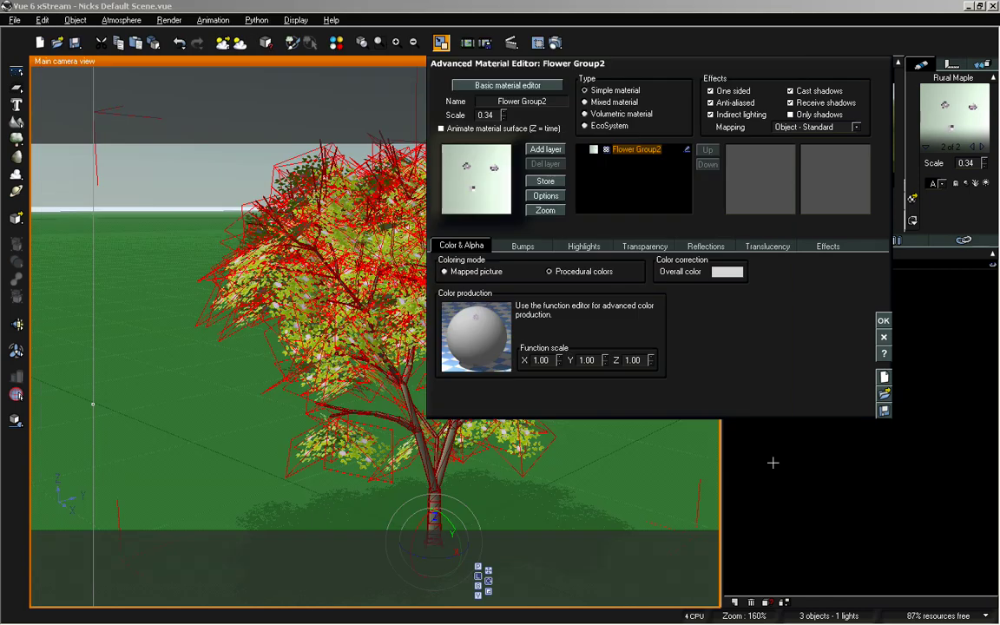
left_click(885, 321)
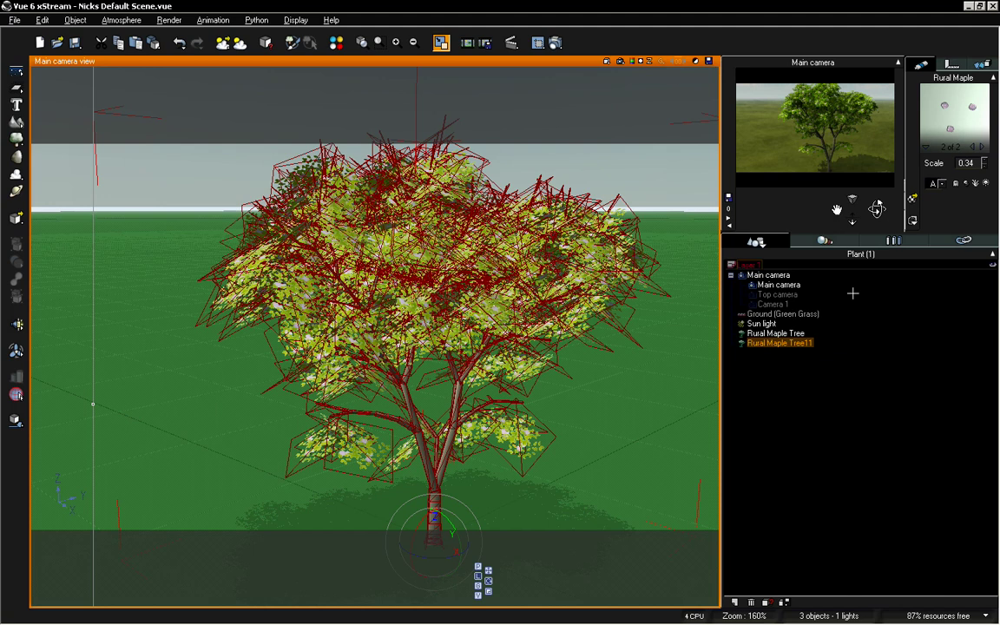
Inspect the flowers of Rural Maple Tree11 in the Plant Editor, set the leaf flexibility to 180 and accept the plant
double_click(428, 261)
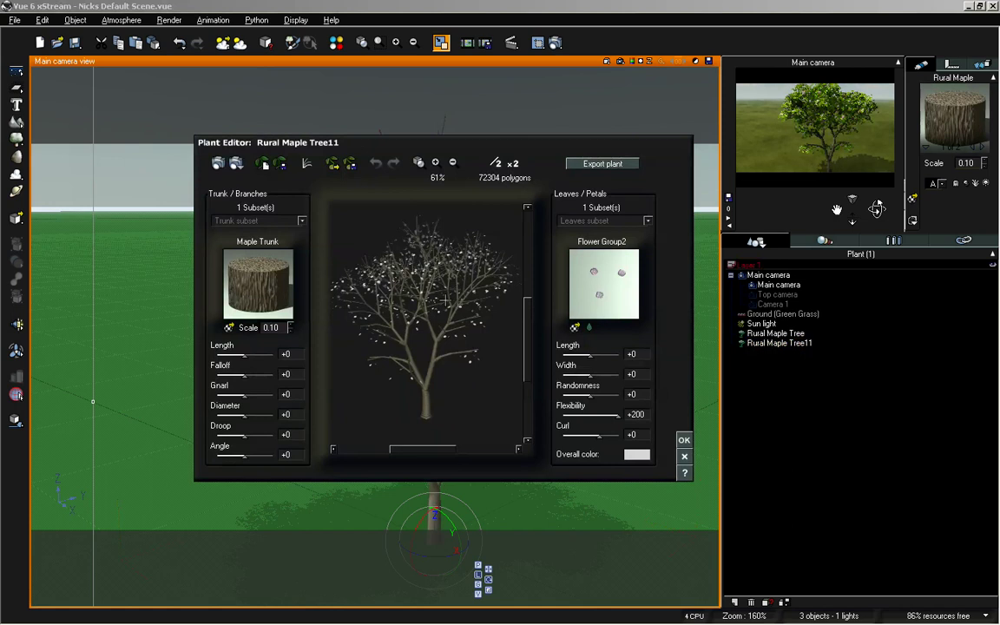
left_click_drag(395, 267, 447, 306)
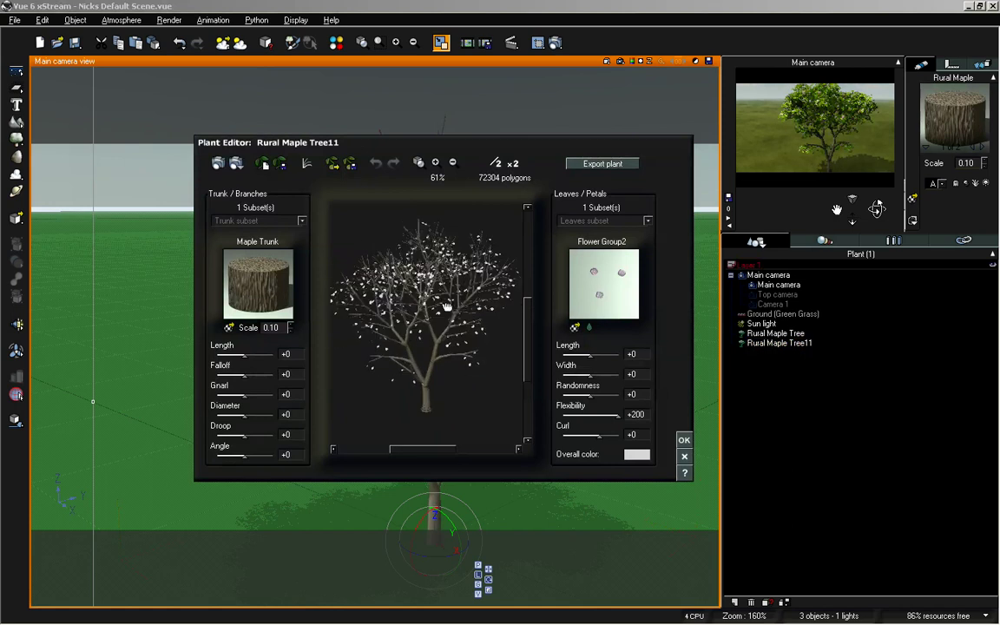
left_click(435, 162)
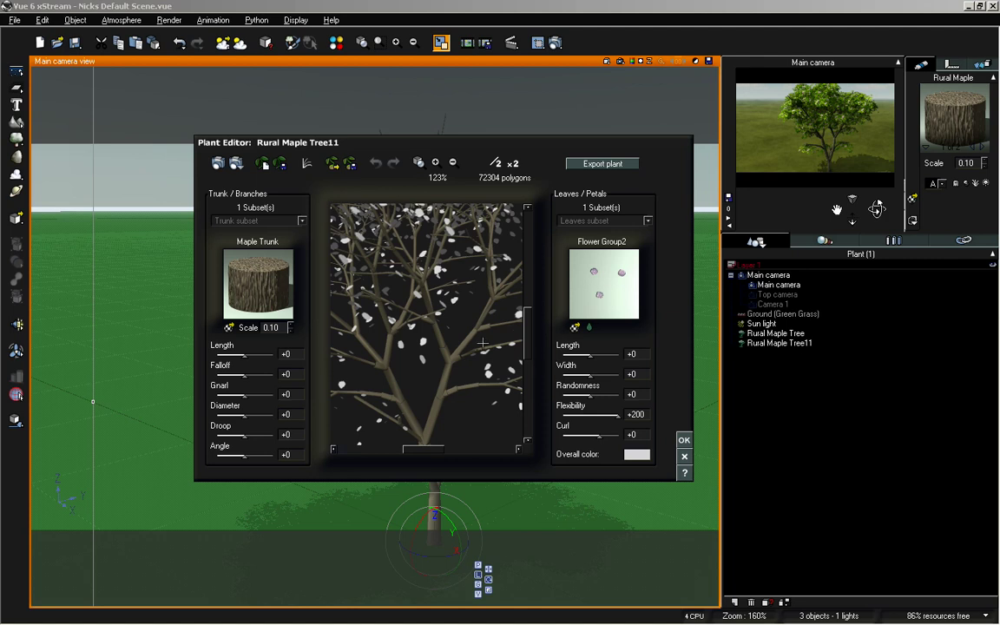
left_click_drag(492, 309, 478, 351)
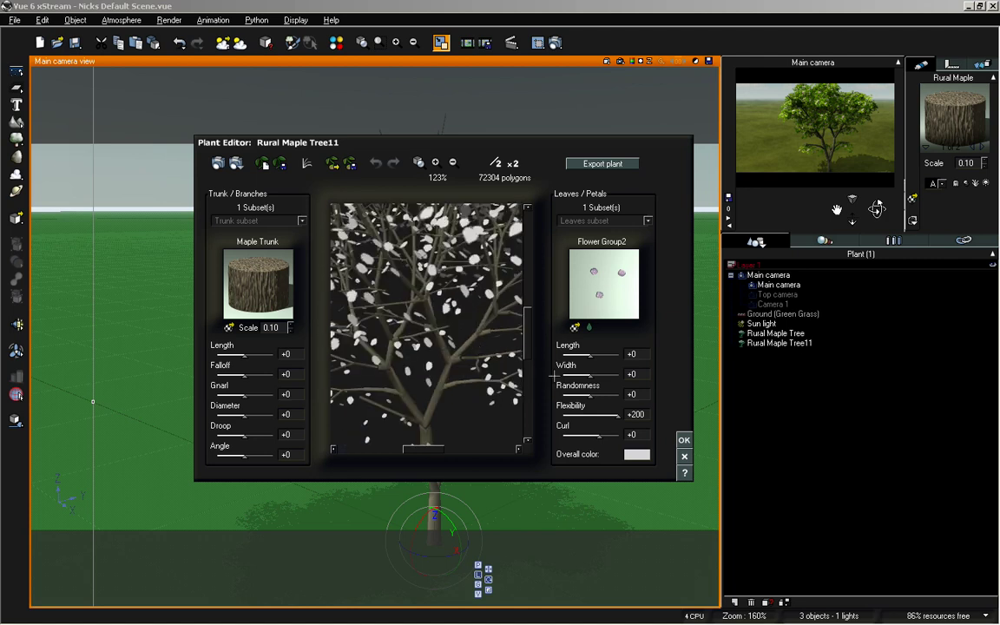
left_click(640, 414)
type("1")
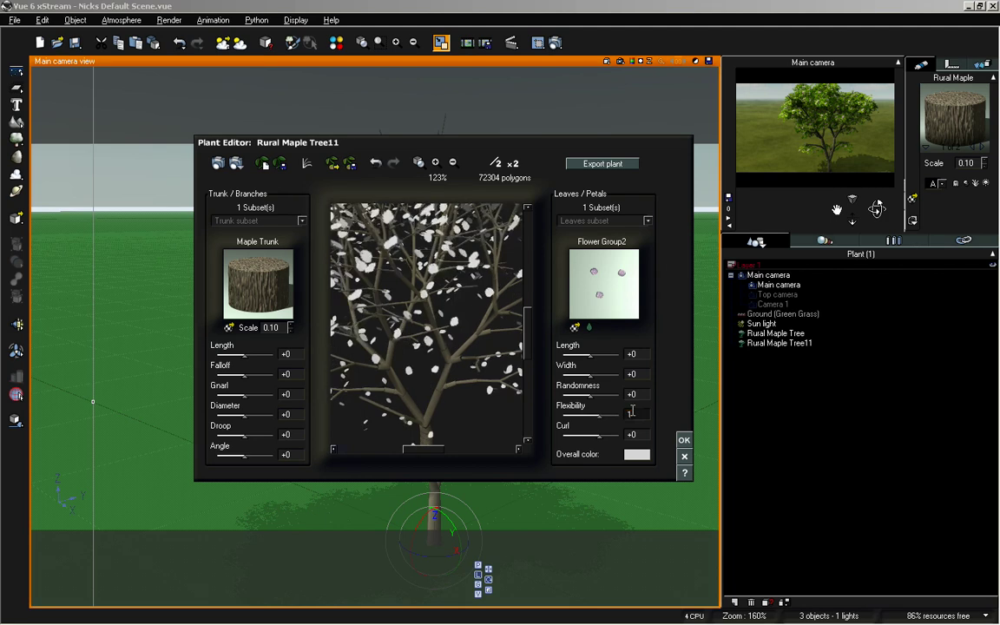
type("80")
key("Return")
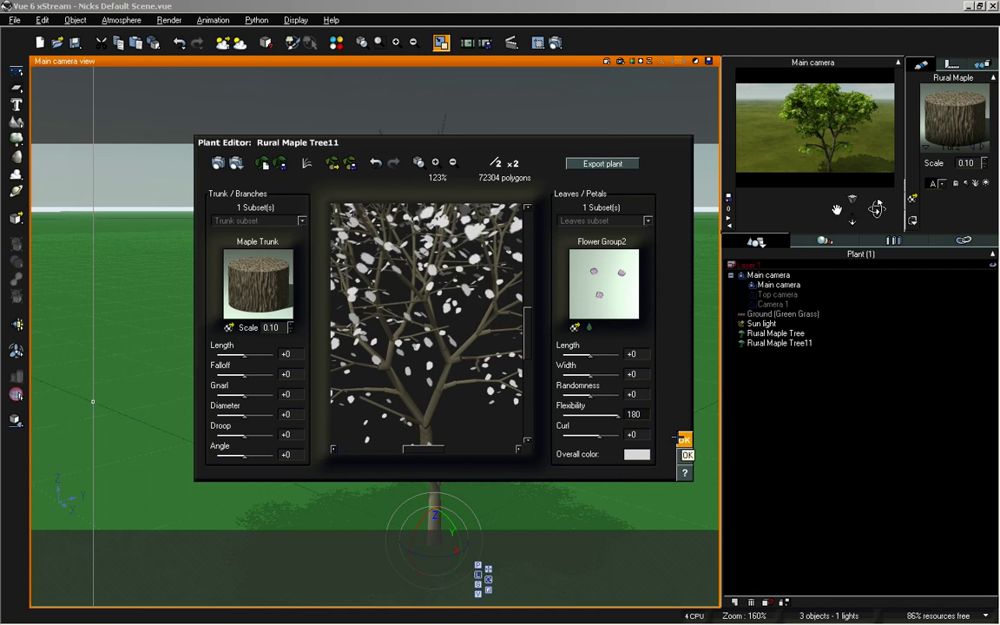
left_click(683, 439)
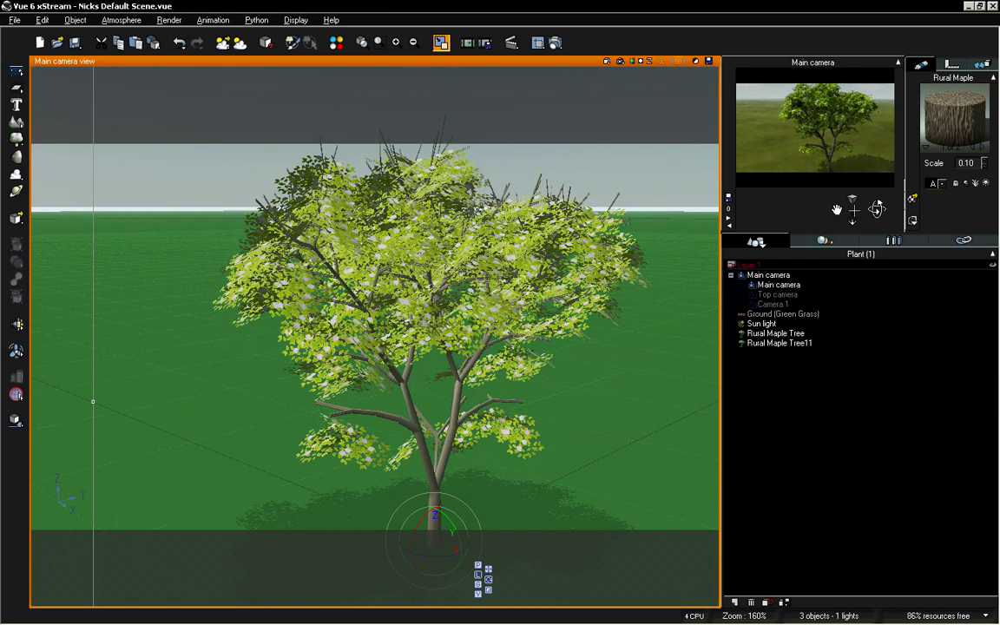
Rename Rural Maple Tree11's trunk material Maple Trunk2, set its global transparency to 100% and accept the material
left_click_drag(836, 209, 836, 173)
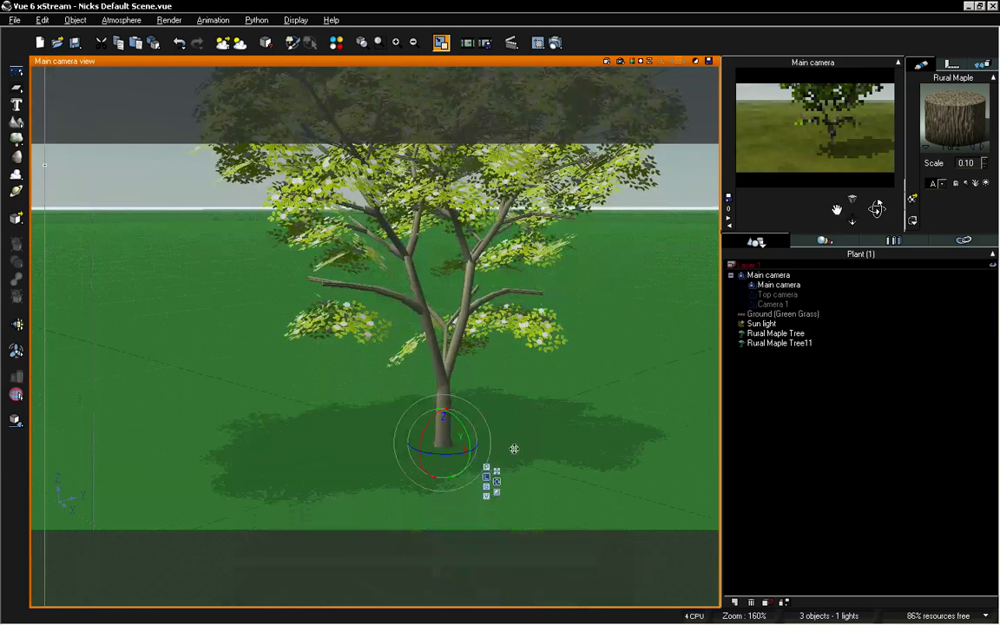
left_click(443, 405)
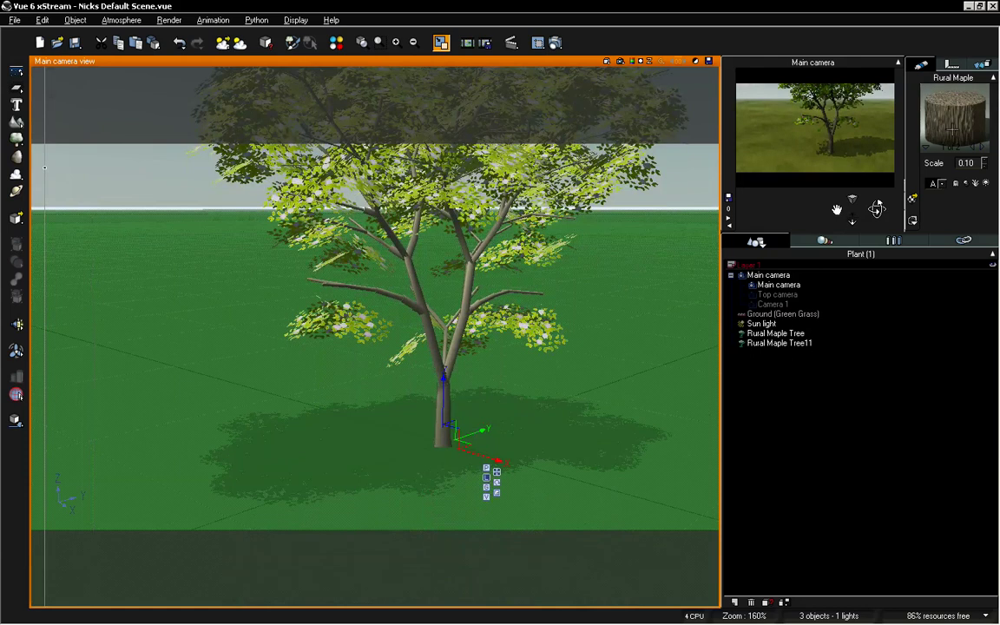
left_click(789, 343)
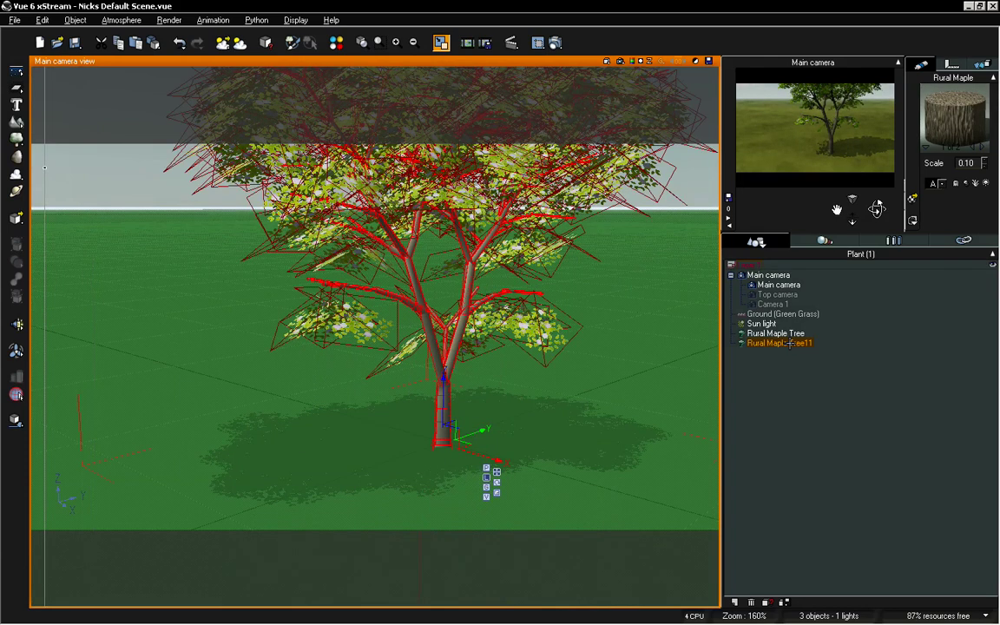
double_click(953, 117)
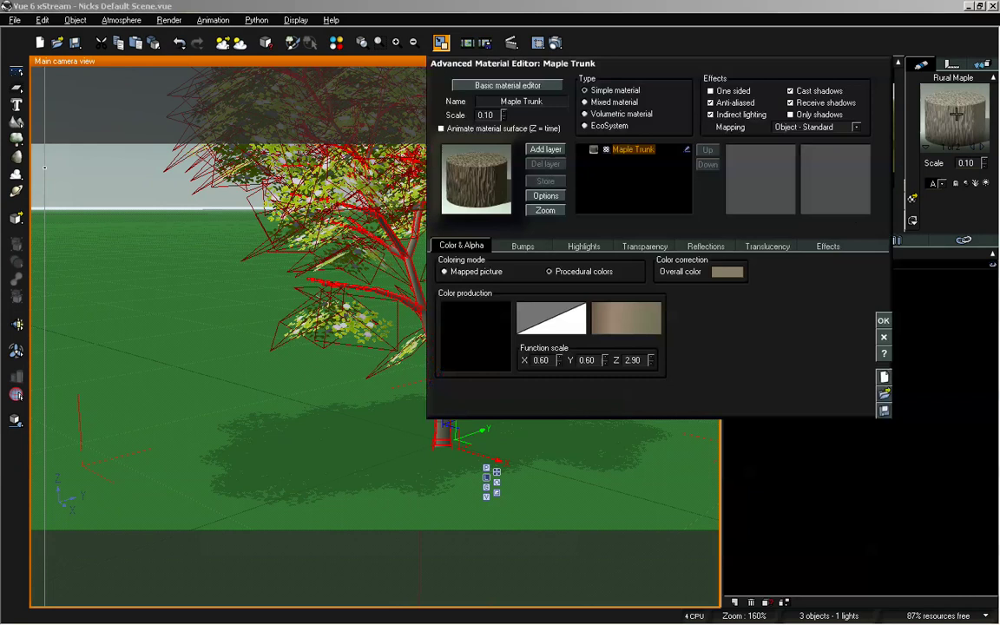
left_click(550, 100)
type("2")
key("Return")
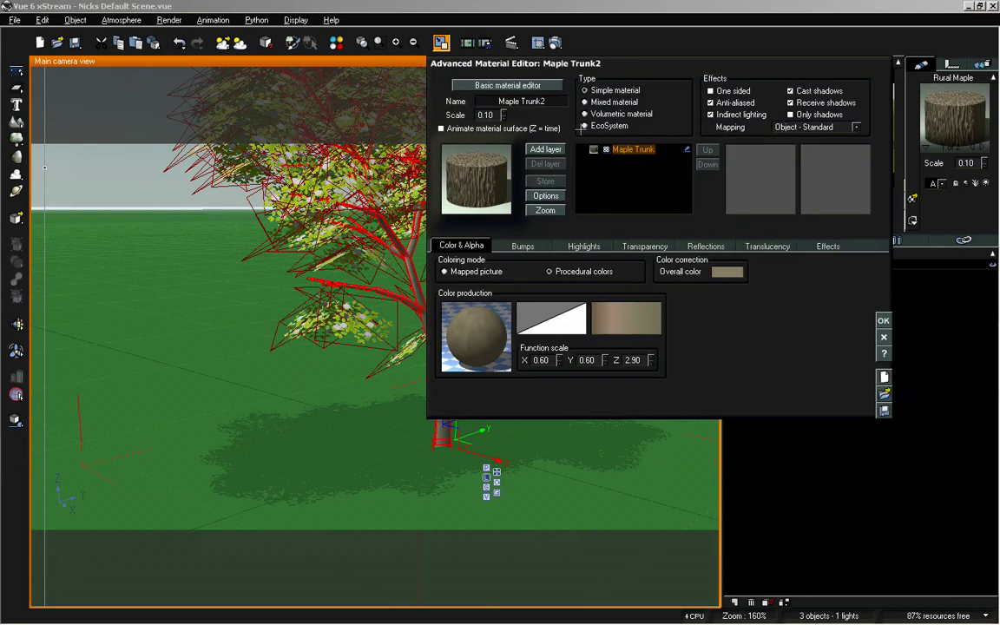
left_click(644, 245)
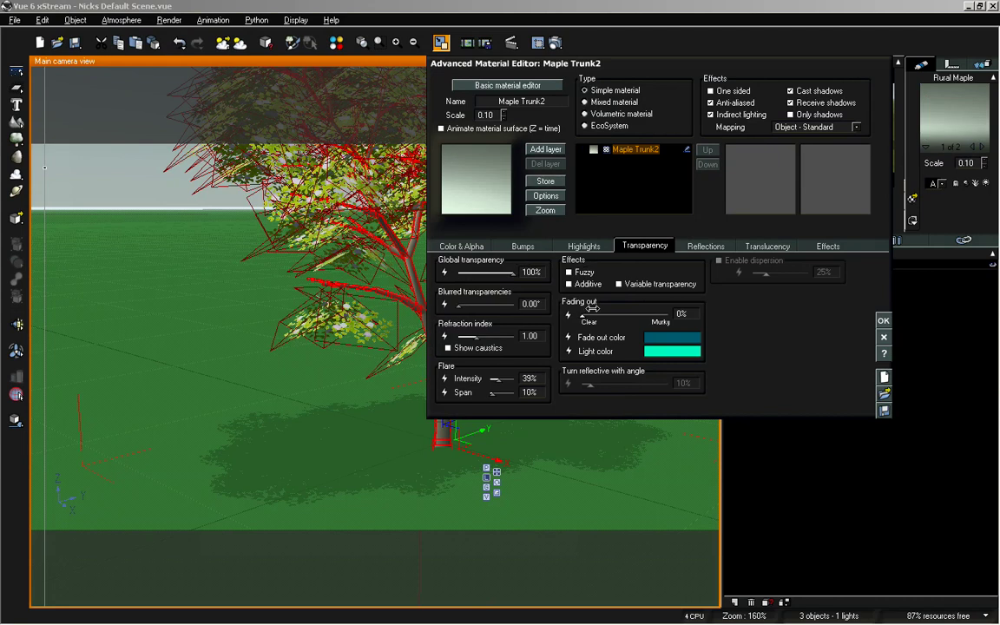
left_click(884, 320)
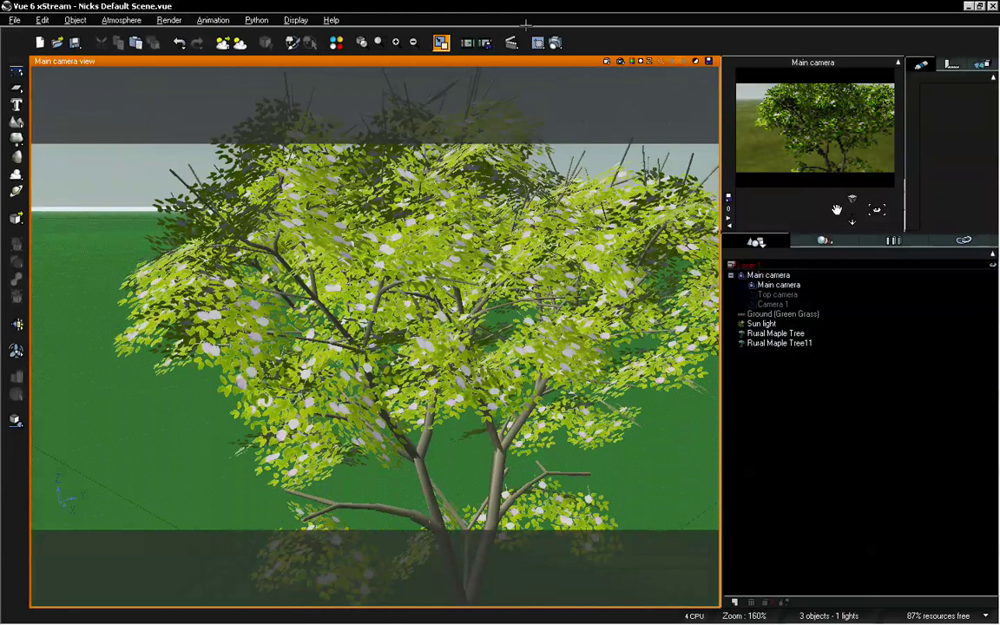
Orbit the main camera to a closer angle on the overlaid trees, render the scene and accept the post render options
left_click_drag(878, 210, 899, 210)
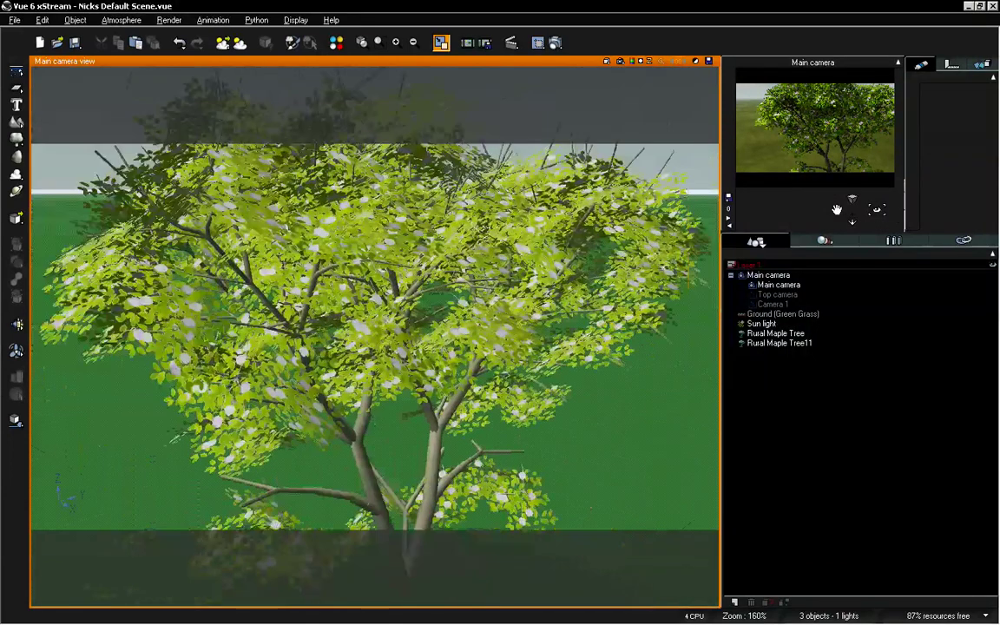
left_click(776, 333)
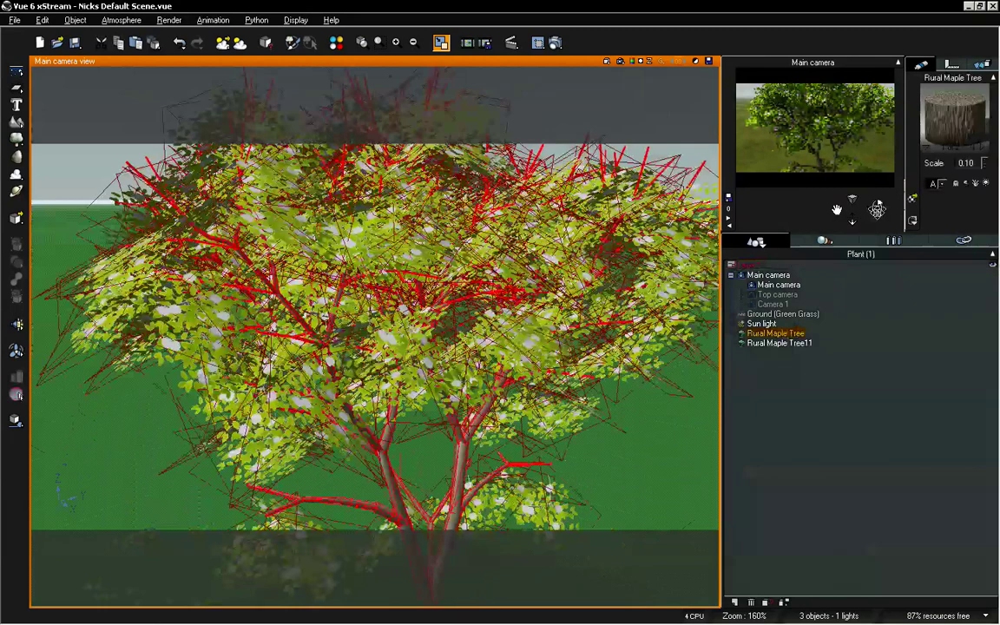
left_click_drag(878, 210, 879, 208)
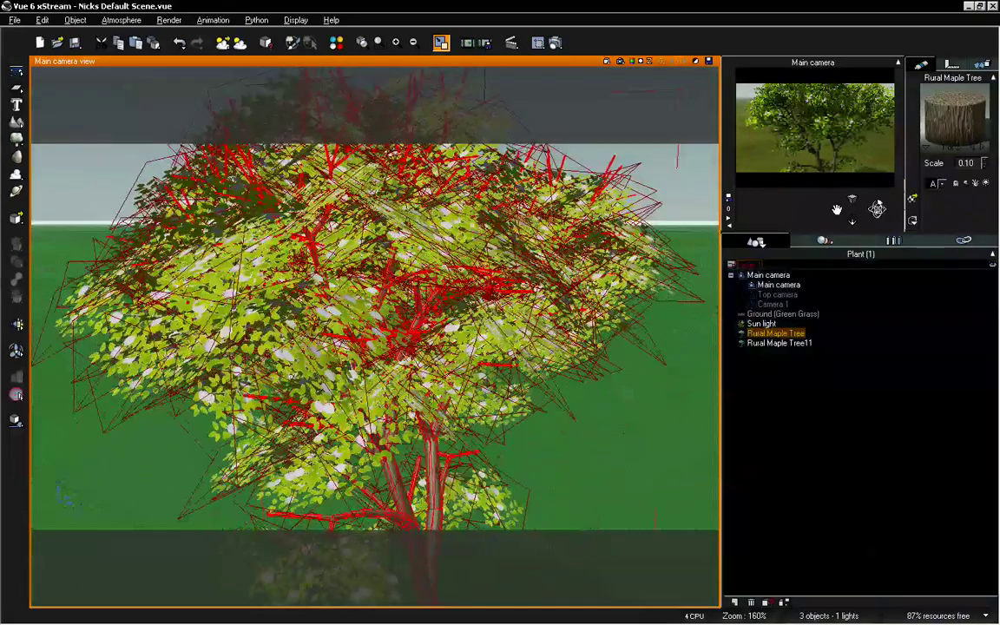
left_click(860, 476)
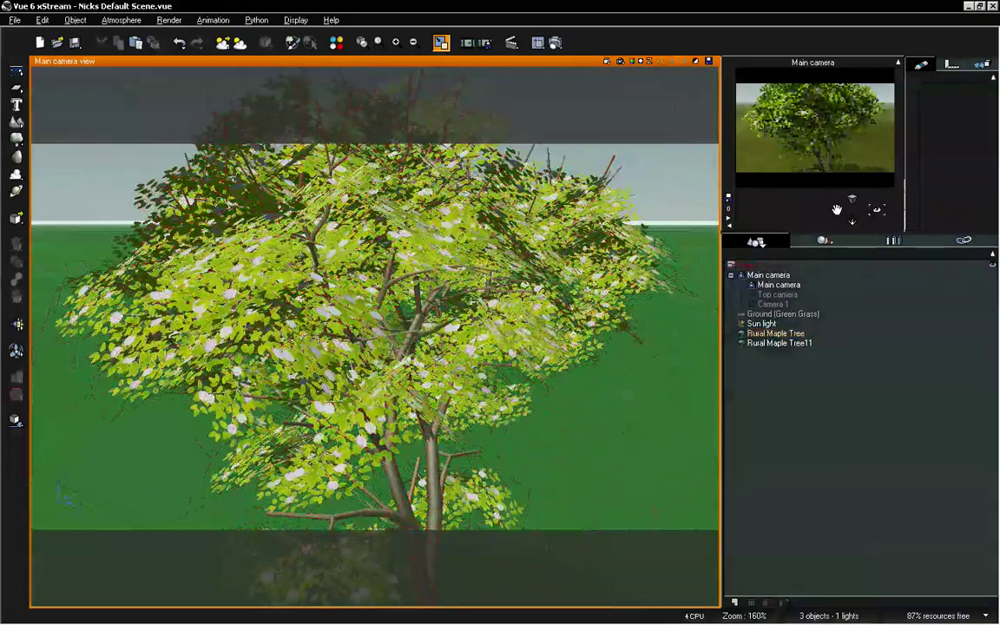
left_click(555, 41)
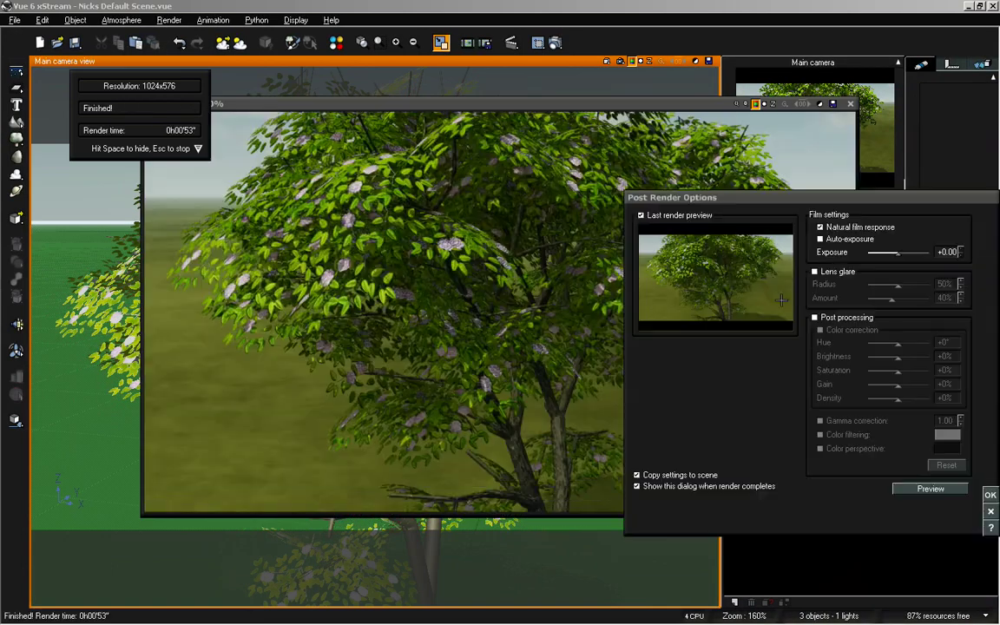
left_click(990, 494)
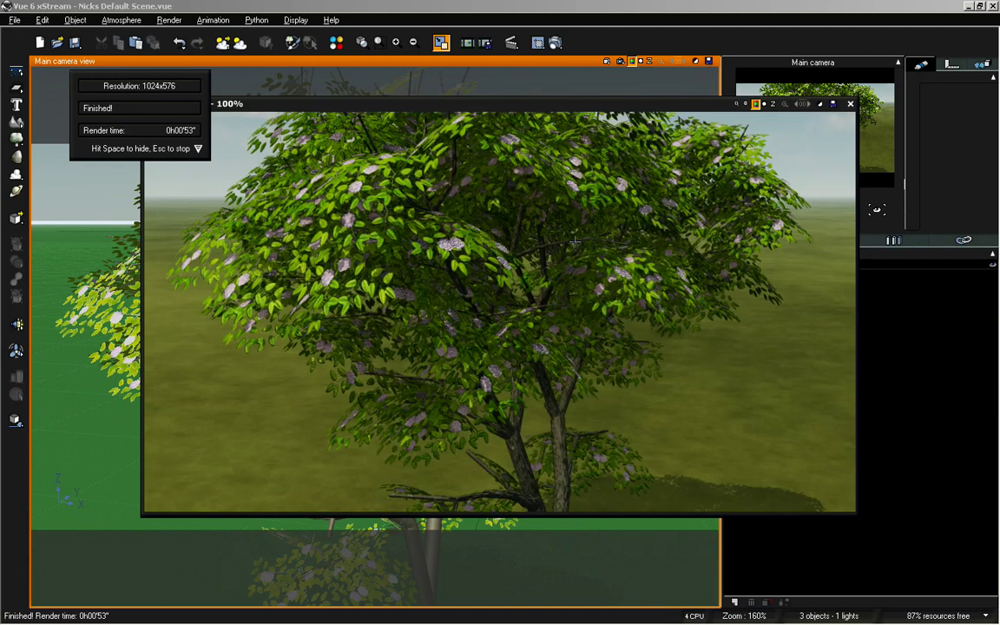
Set the bump depth of Rural Maple Tree11's Flower Group2 material to 2 and accept the material
left_click(850, 103)
left_click(792, 343)
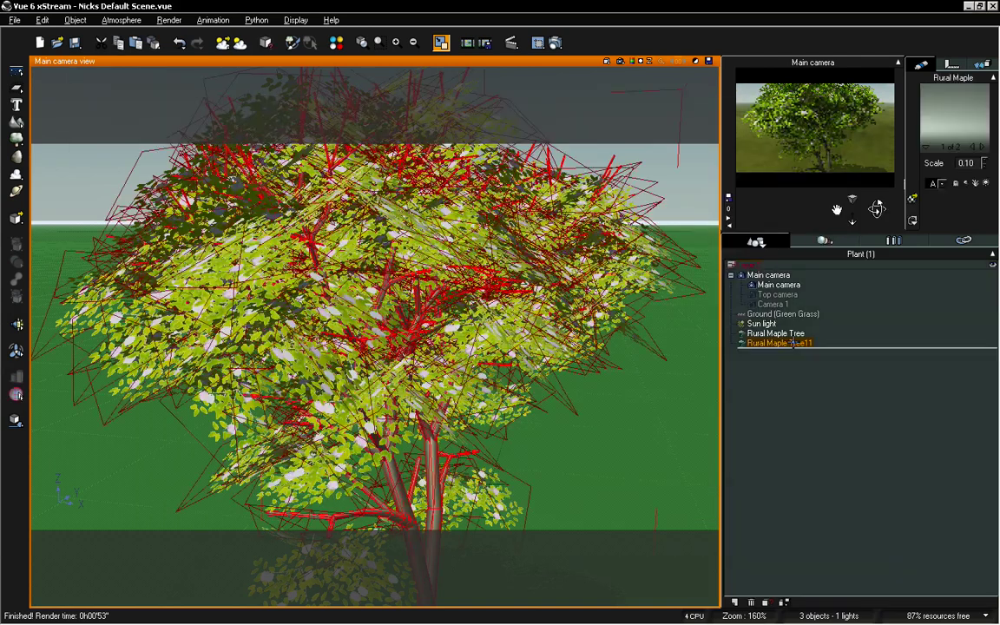
left_click(830, 373)
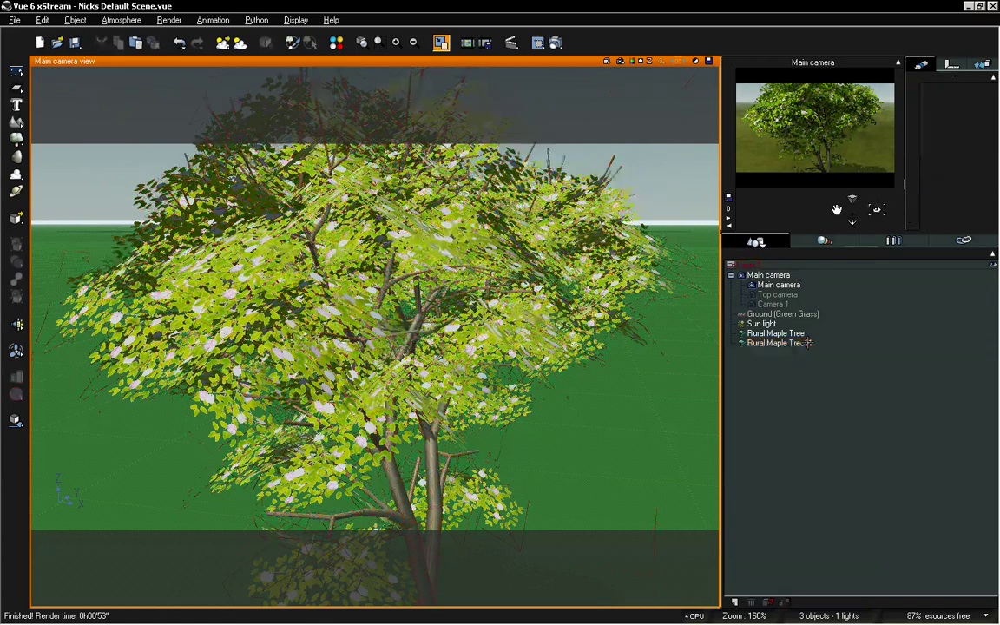
left_click(779, 343)
left_click(981, 147)
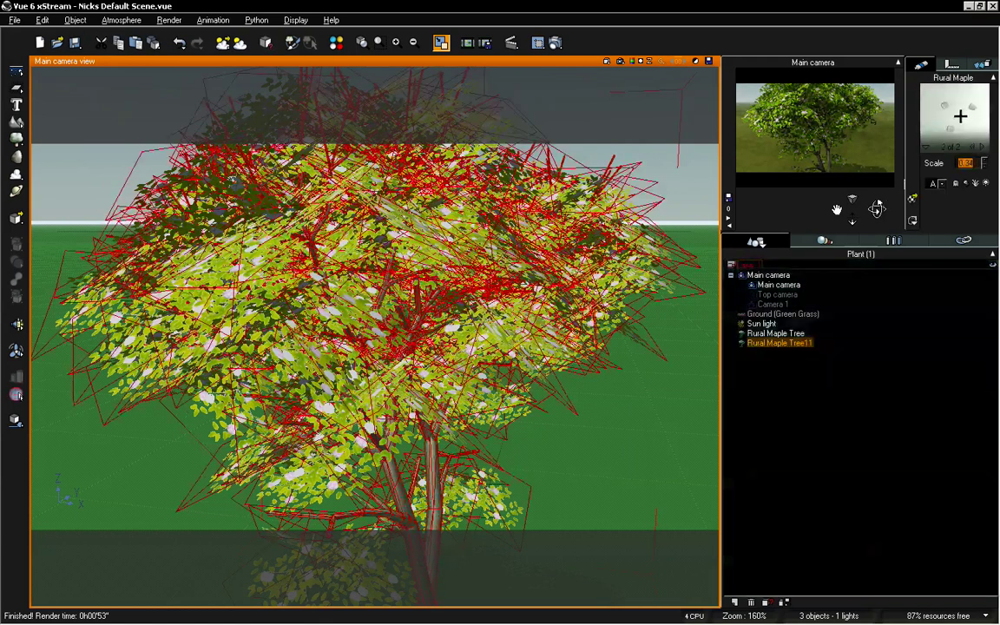
double_click(958, 112)
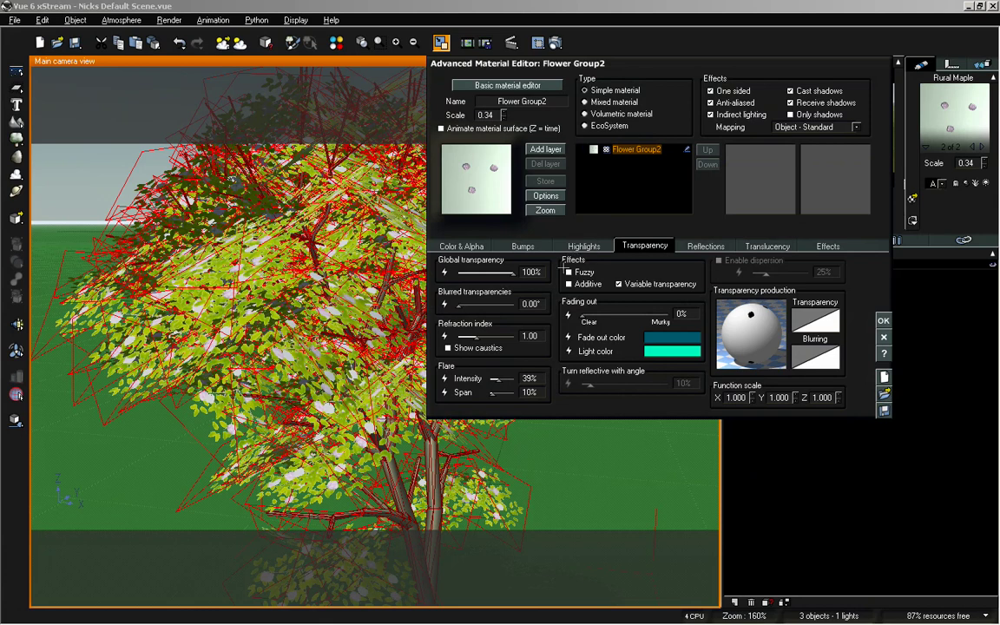
left_click(523, 246)
double_click(563, 331)
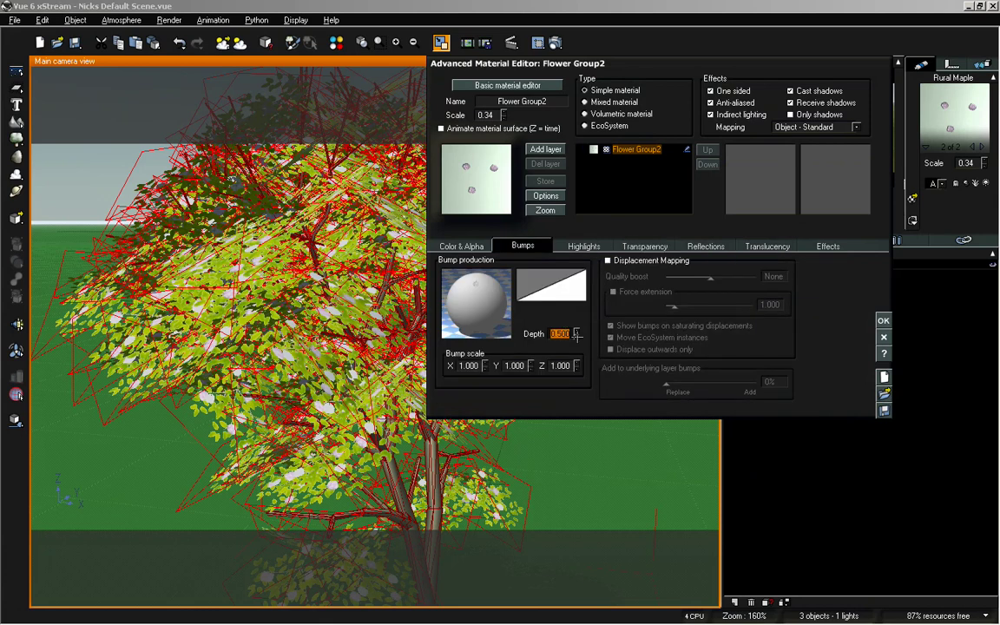
type("2")
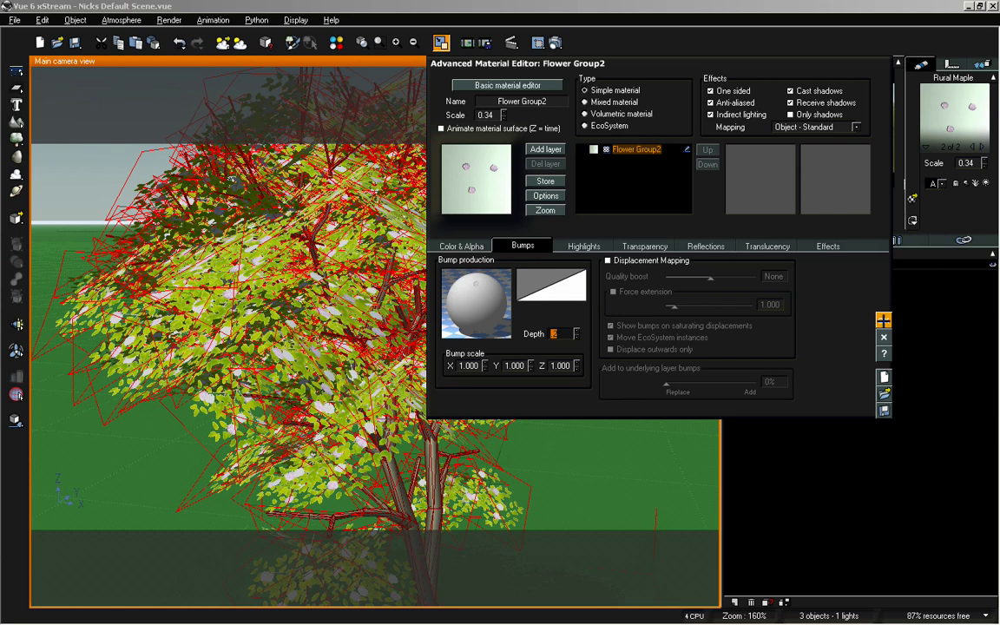
key("Return")
Open Rural Maple Tree11 in the Plant Editor and set the petal flexibility to 130 and the randomness to about +63
double_click(606, 288)
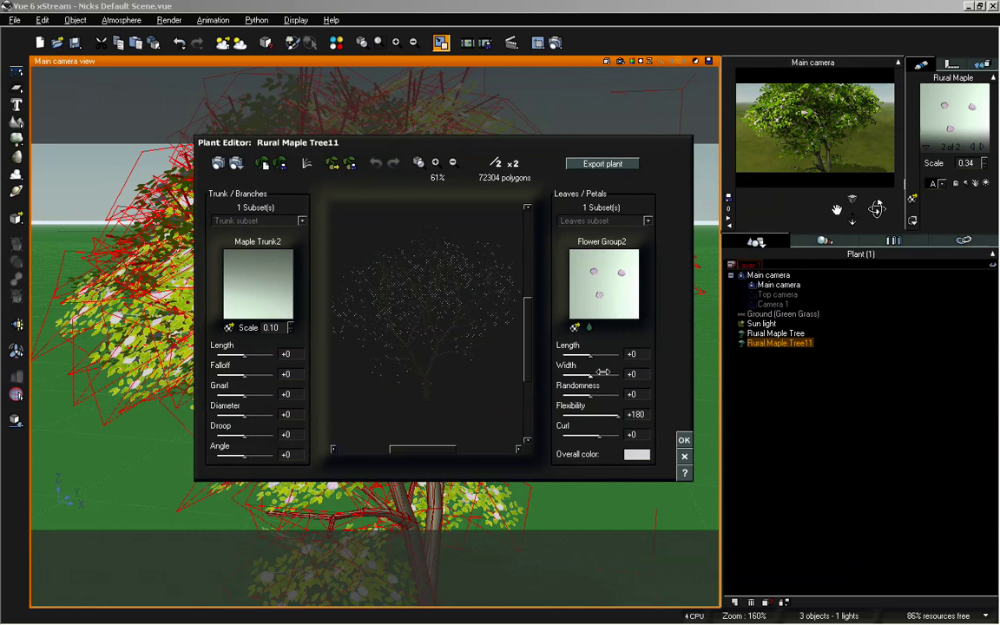
left_click(636, 415)
type("130")
left_click_drag(590, 395, 609, 395)
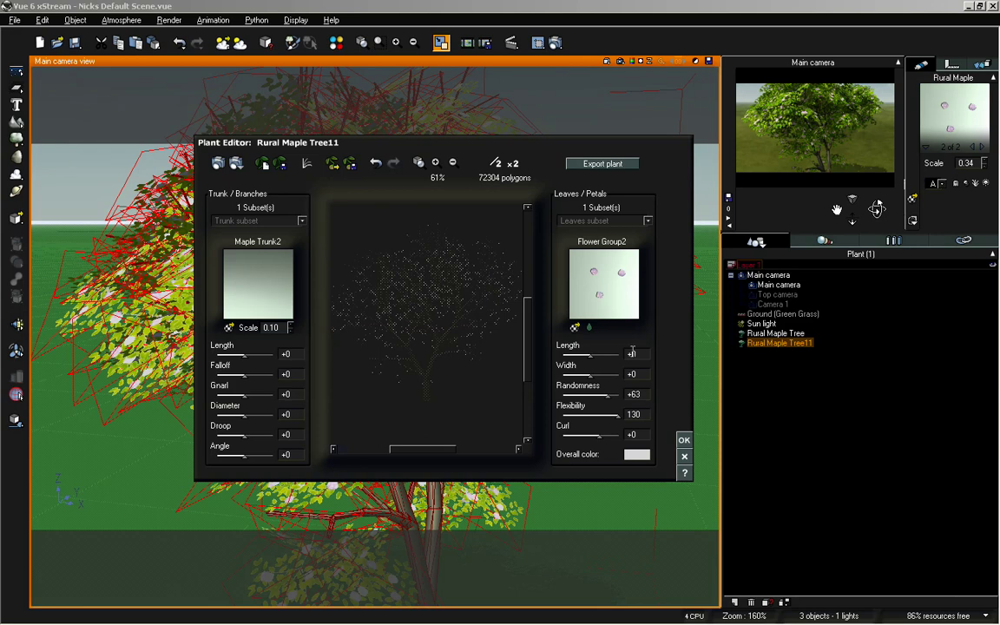
Set the petal length and width of Rural Maple Tree11 to -5 and the curl to about -37, and accept the plant
left_click(632, 352)
left_click(634, 373)
type("-5")
key("Return")
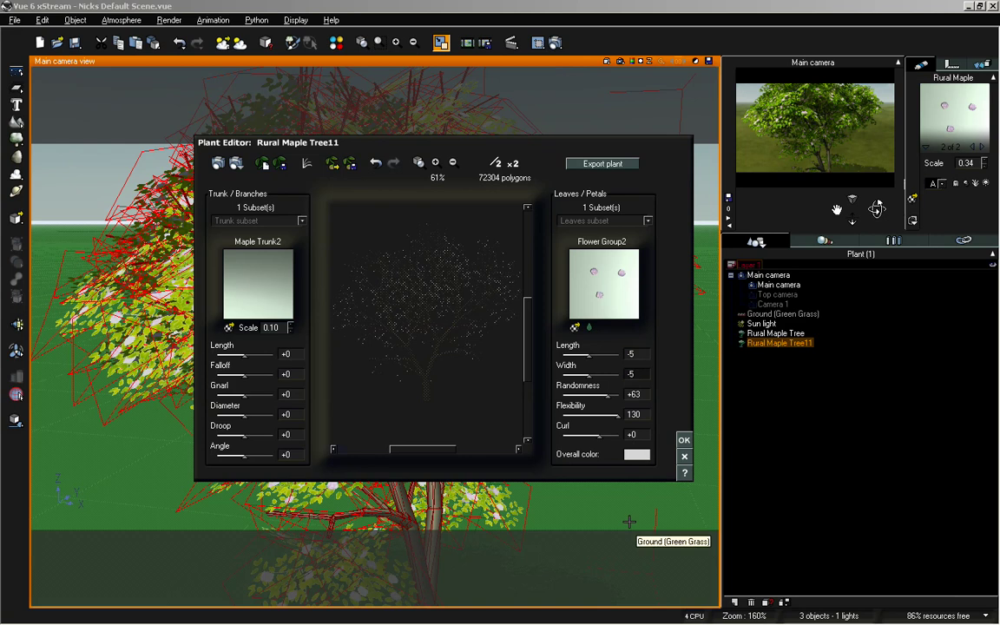
left_click_drag(598, 435, 595, 434)
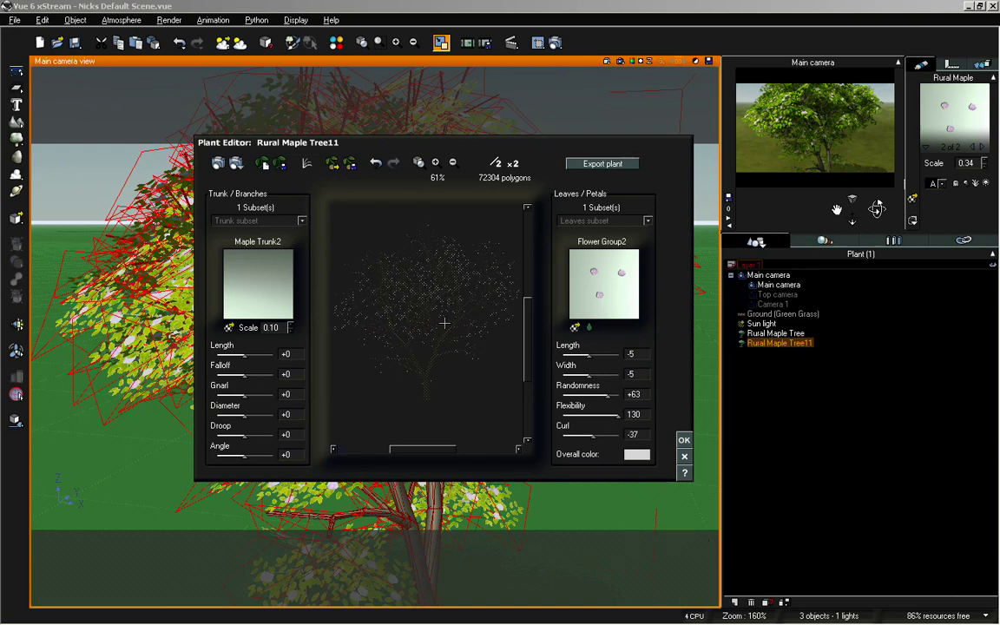
mouse_move(445, 323)
left_mouse_down()
mouse_move(457, 329)
mouse_move(459, 318)
left_mouse_up()
left_click_drag(461, 355, 463, 317)
key("Return")
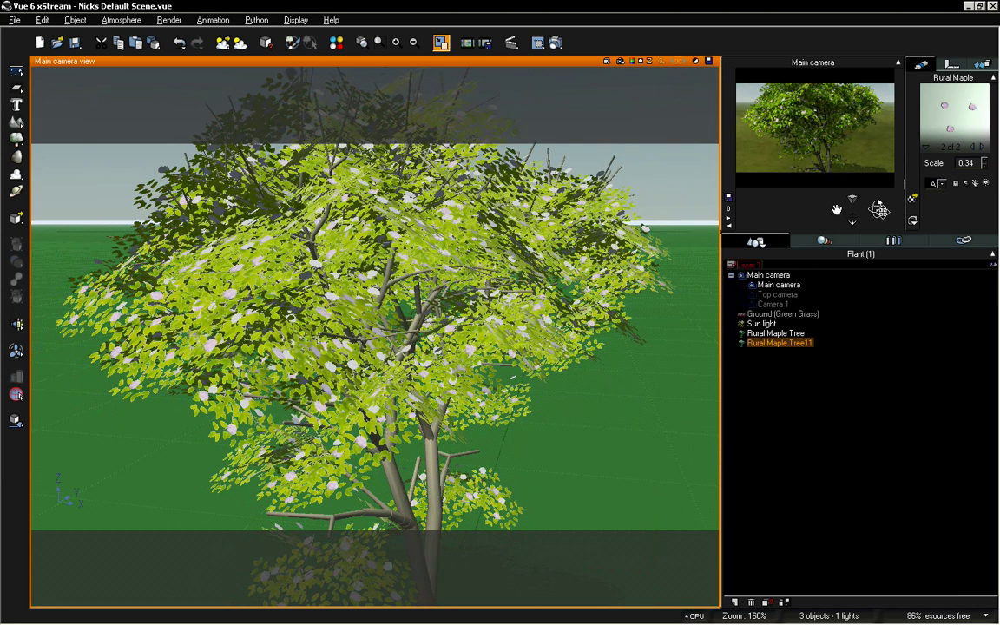
Render the main camera view, accept the post render options and hide the finished render
left_click(496, 39)
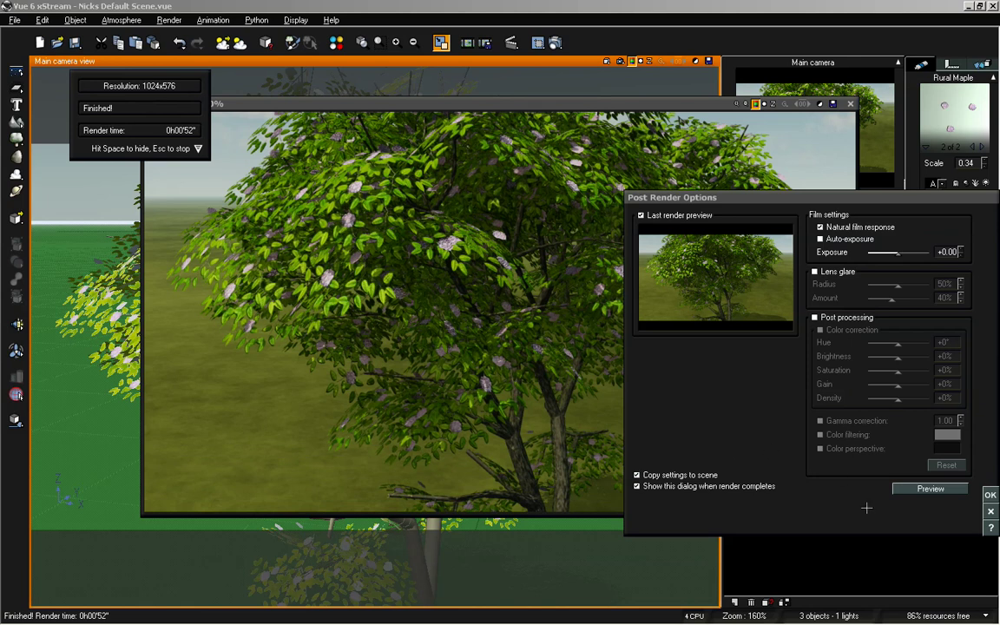
left_click(990, 495)
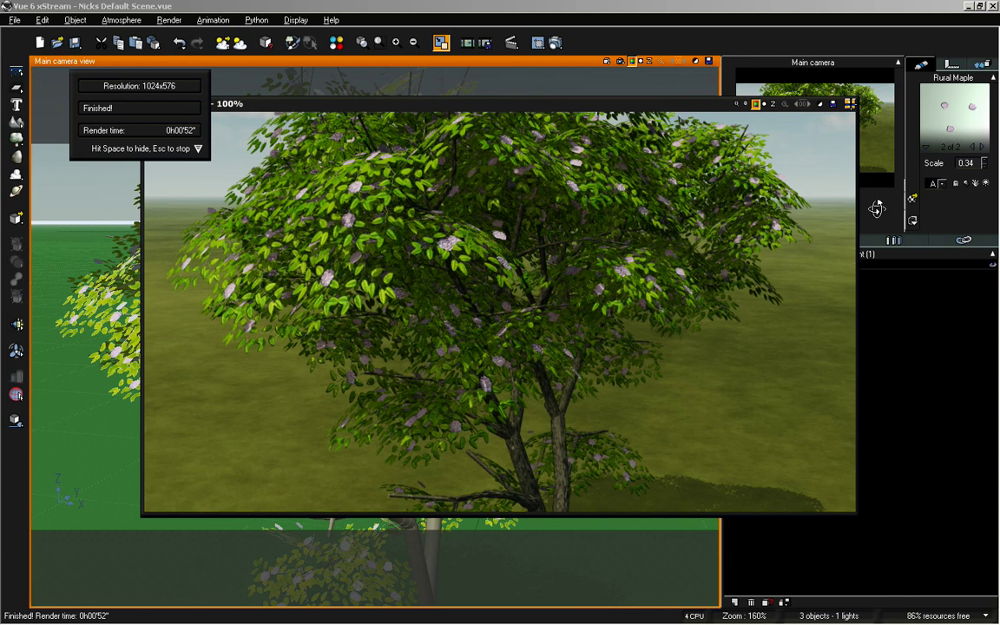
key("space")
Add a sphere, place it over the open grass beside the tree and assign it the Default material from the Rocks collection
left_click_drag(839, 210, 838, 209)
right_click_drag(838, 209, 836, 210)
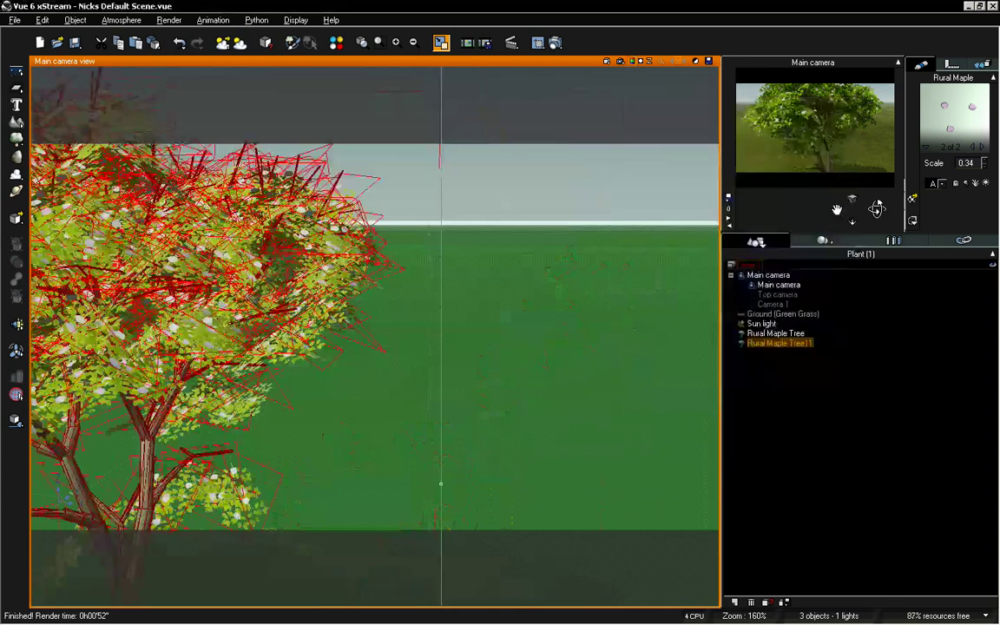
left_click_drag(837, 209, 838, 209)
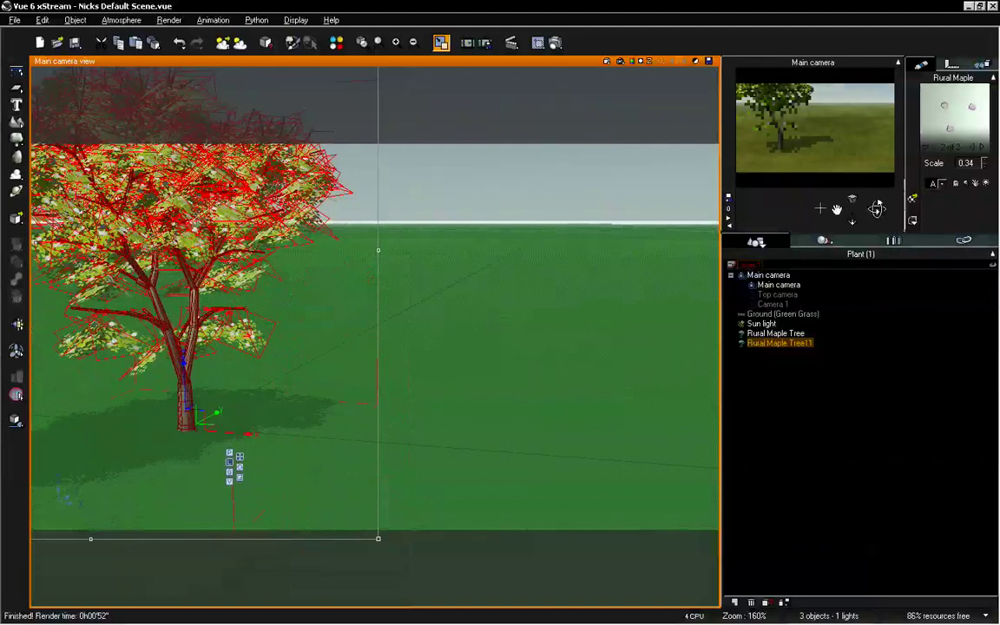
left_click(15, 88)
left_click(30, 93)
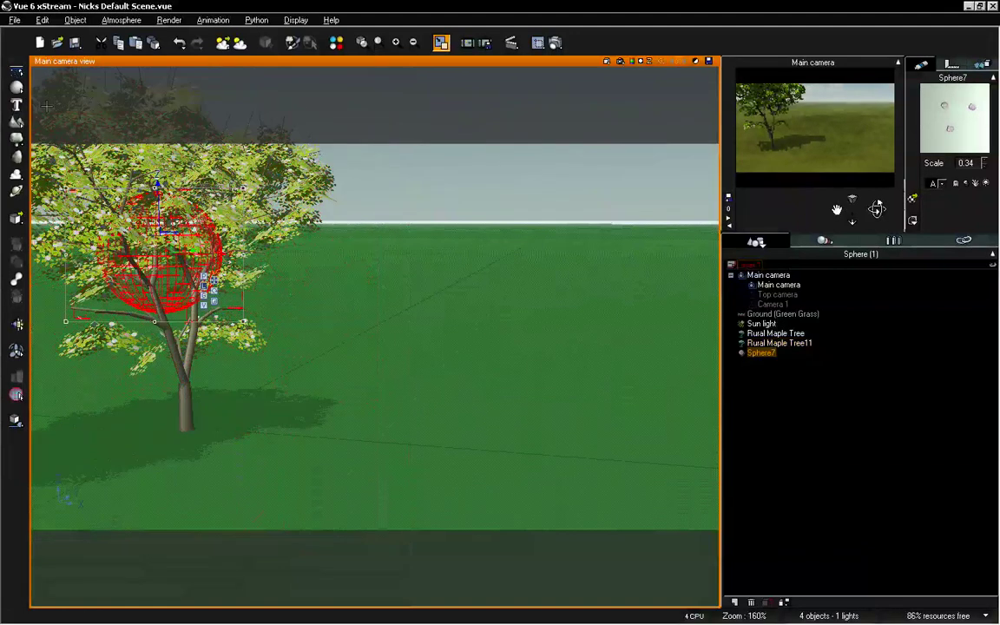
left_click_drag(235, 256, 525, 259)
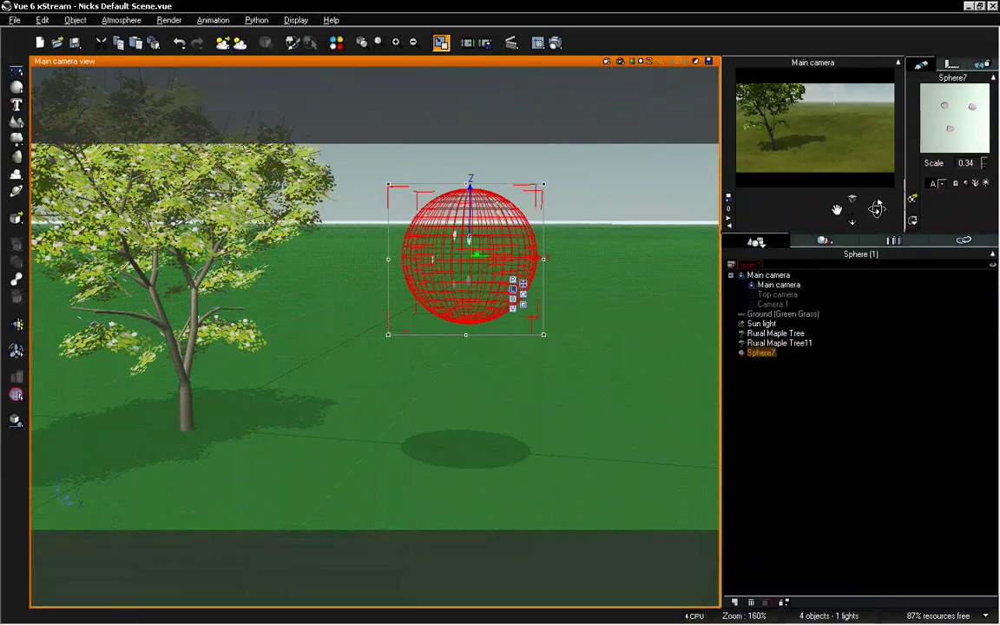
key("ctrl+m")
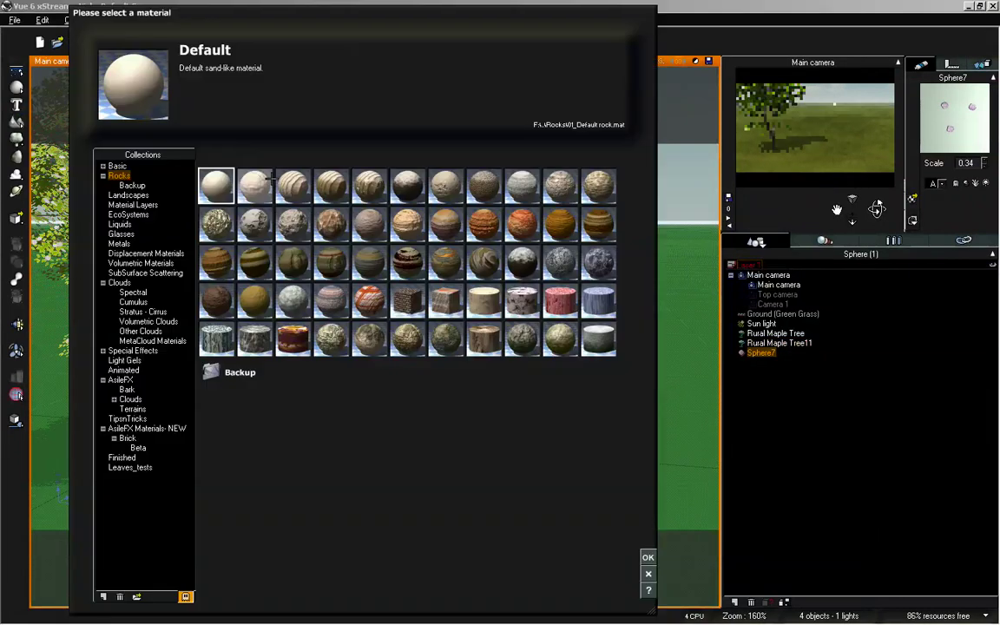
left_click(648, 558)
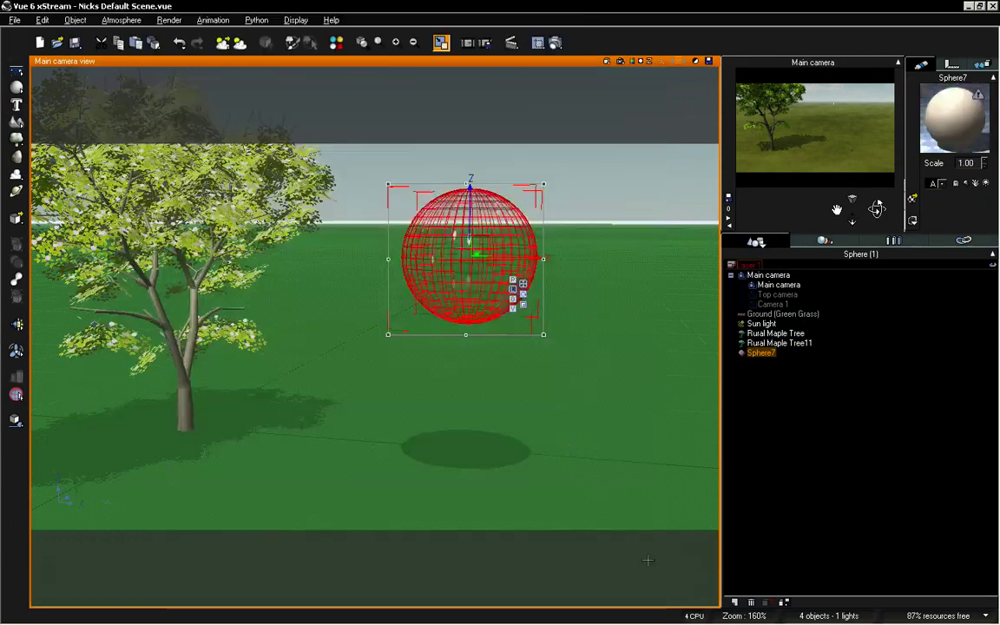
Flatten the sphere along its Z axis to roughly half its height
left_click(522, 304)
left_click_drag(472, 207, 480, 266)
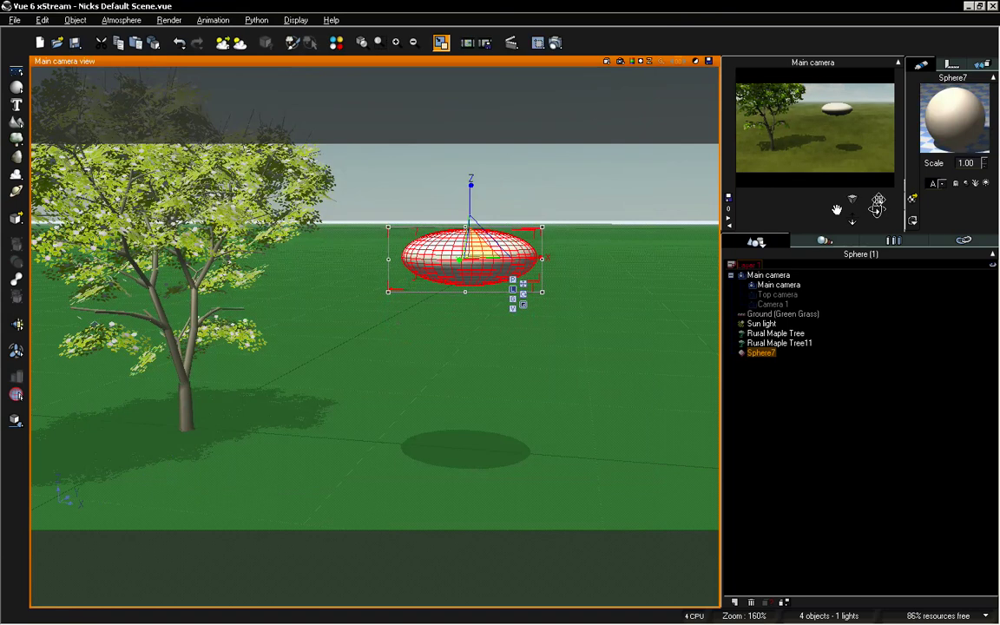
left_click_drag(878, 208, 877, 209)
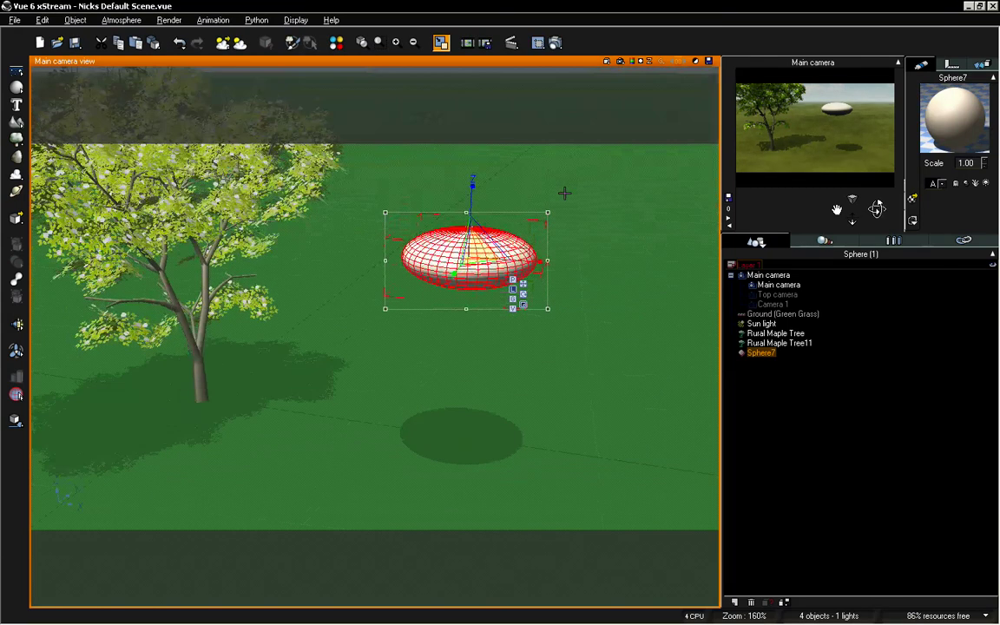
left_click_drag(475, 197, 478, 152)
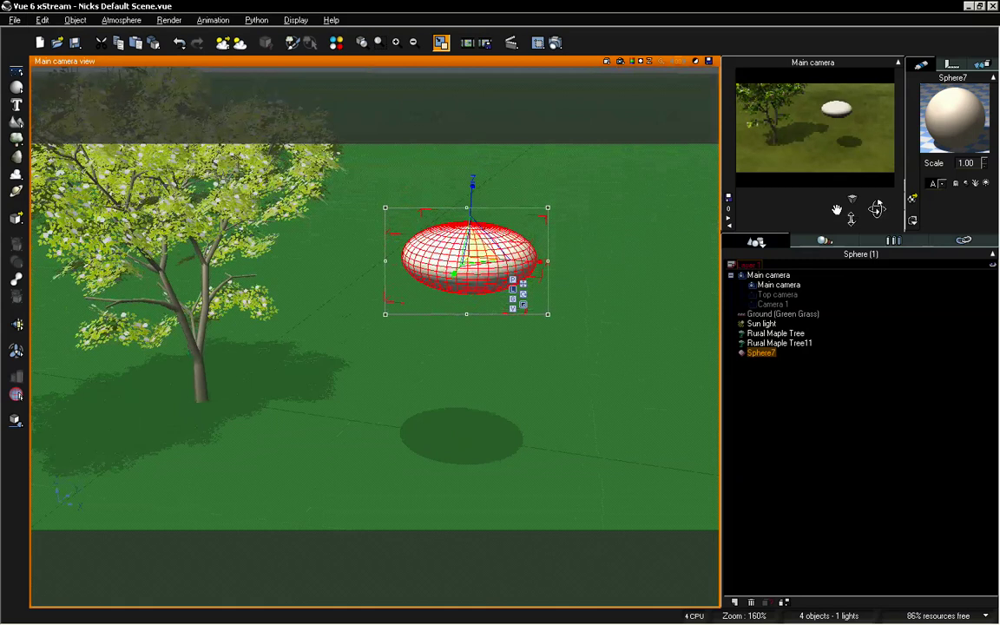
left_click_drag(856, 221, 836, 210)
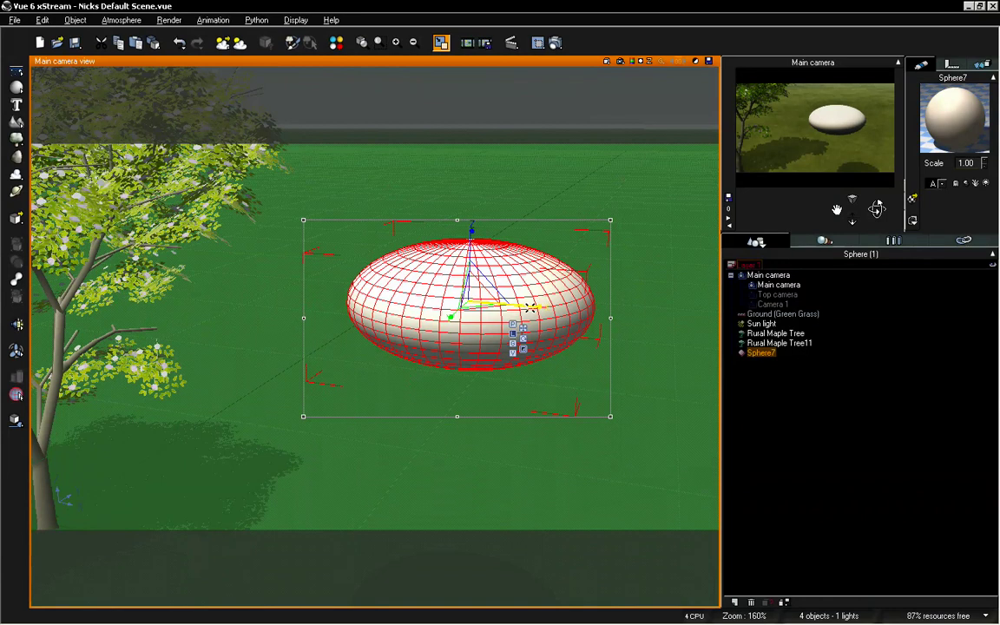
Duplicate the flattened sphere, raise the copy and scale it down so that only its crown pokes through the first one
key("ctrl+d")
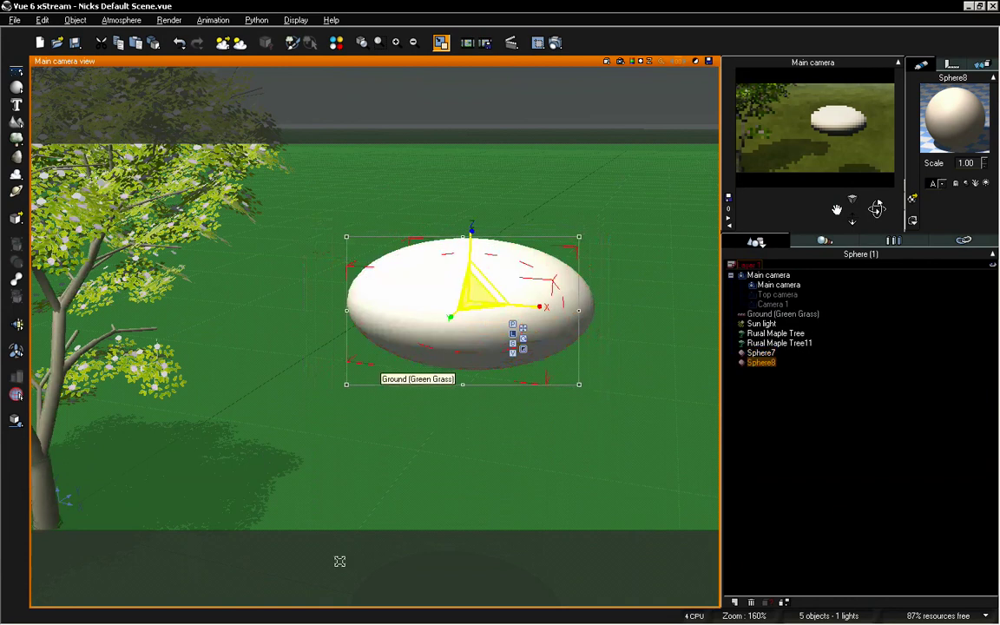
left_click_drag(601, 406, 578, 384)
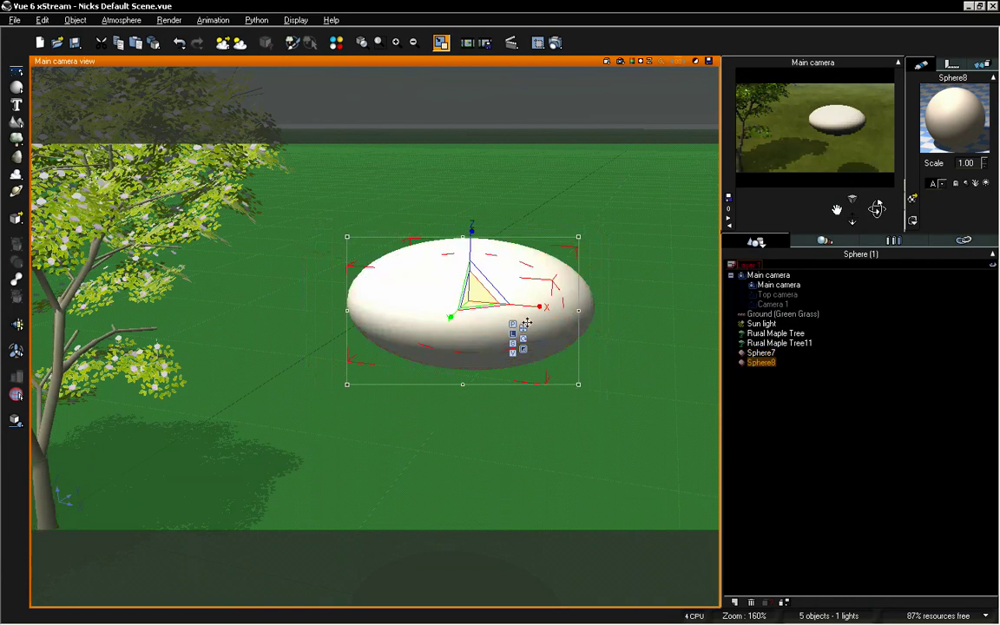
left_click_drag(482, 316, 483, 290)
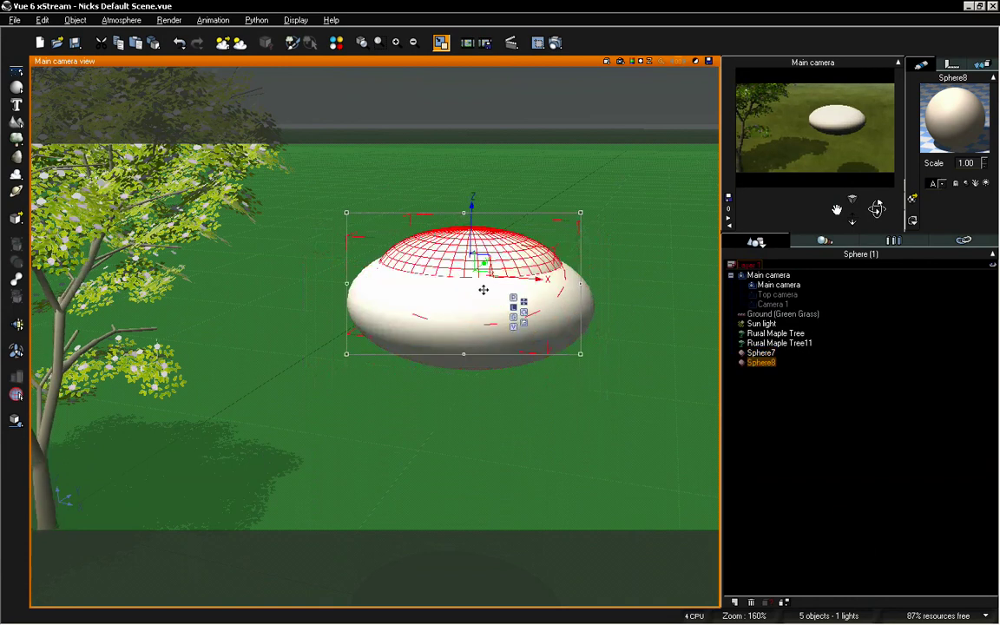
left_click(522, 311)
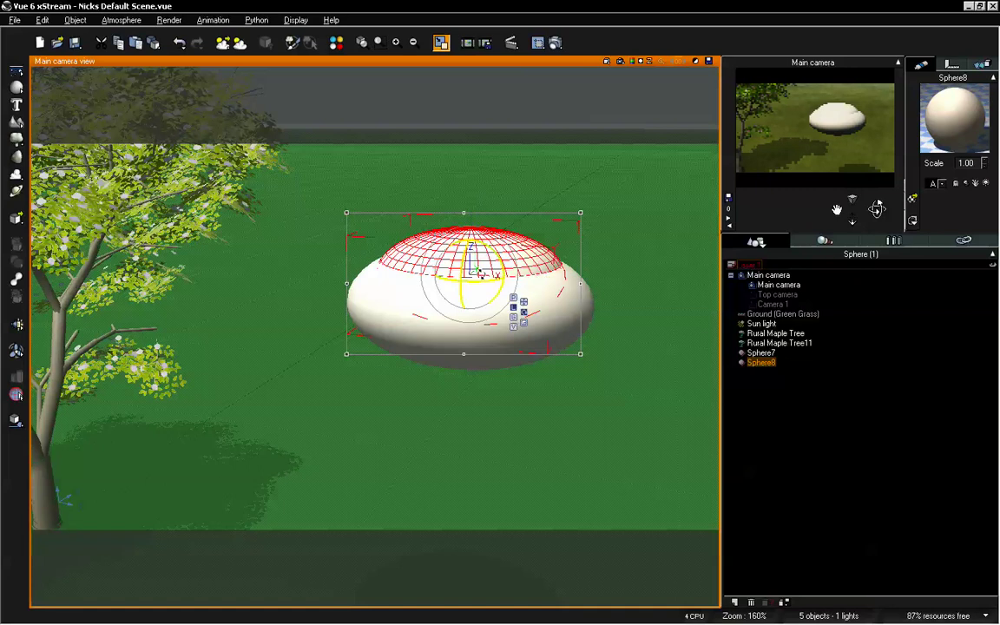
left_click(526, 322)
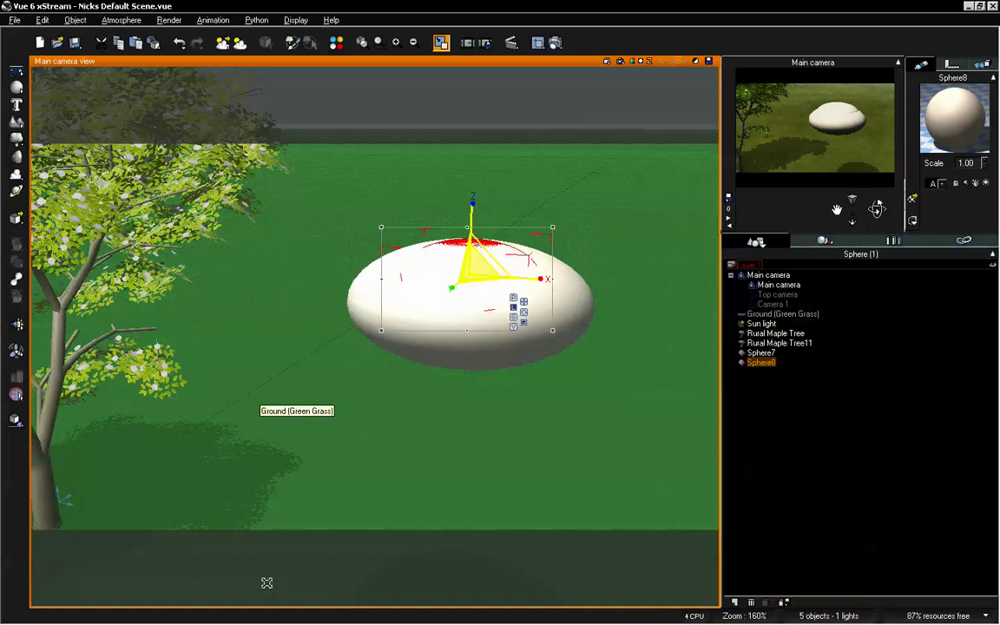
left_click(446, 305)
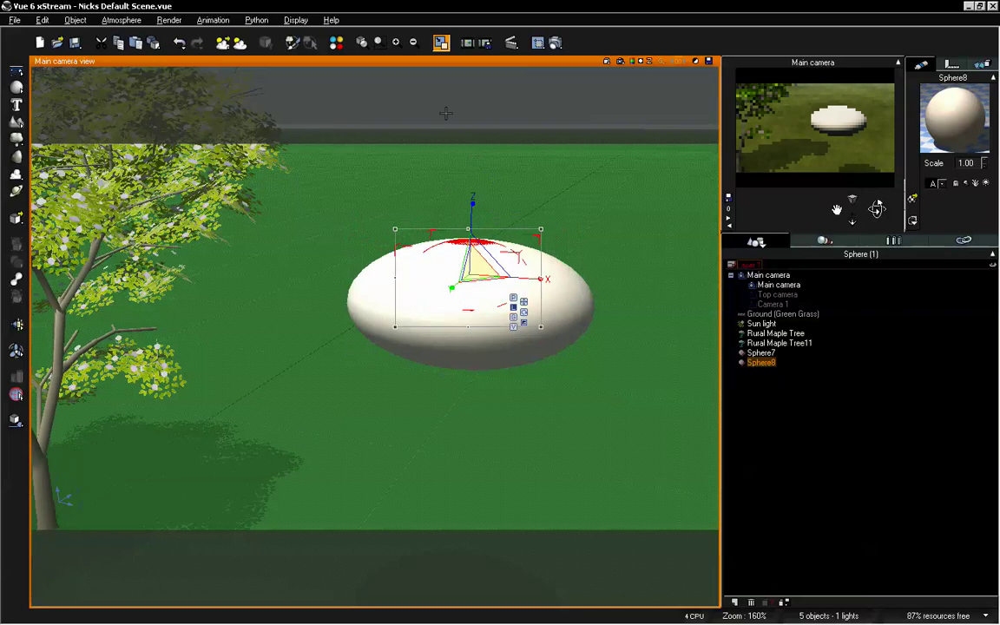
Shift the small sphere copy to the front-left edge of the flattened sphere and adjust its height so it bulges from the surface
double_click(464, 63)
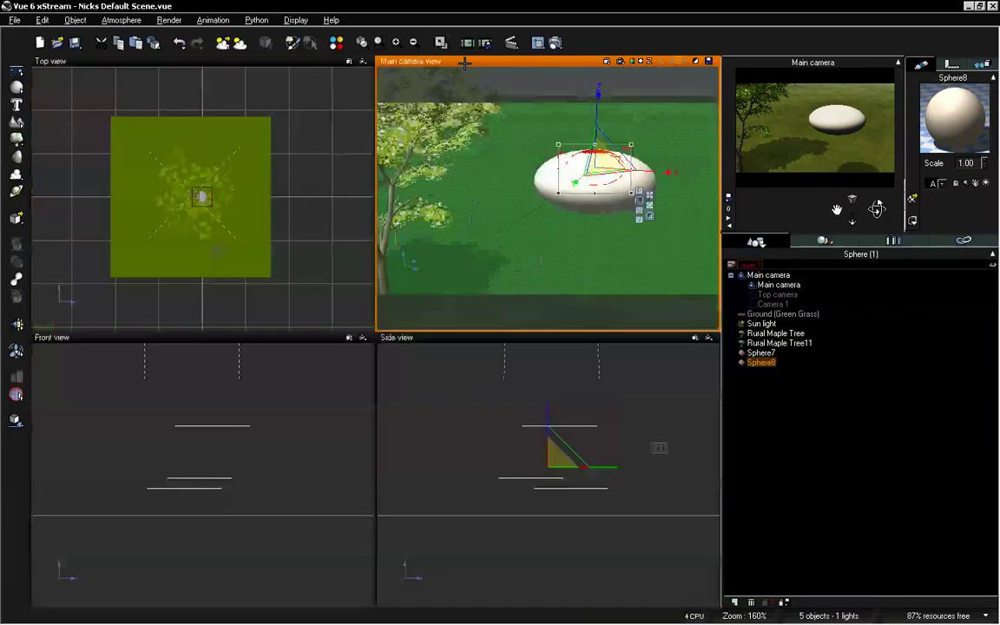
left_click(295, 472)
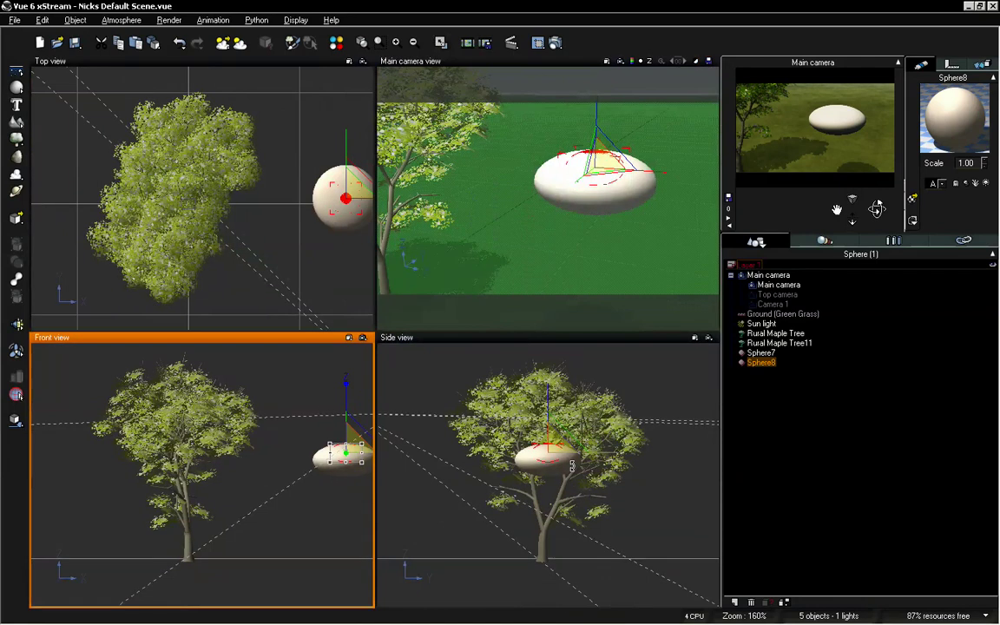
left_click(573, 439)
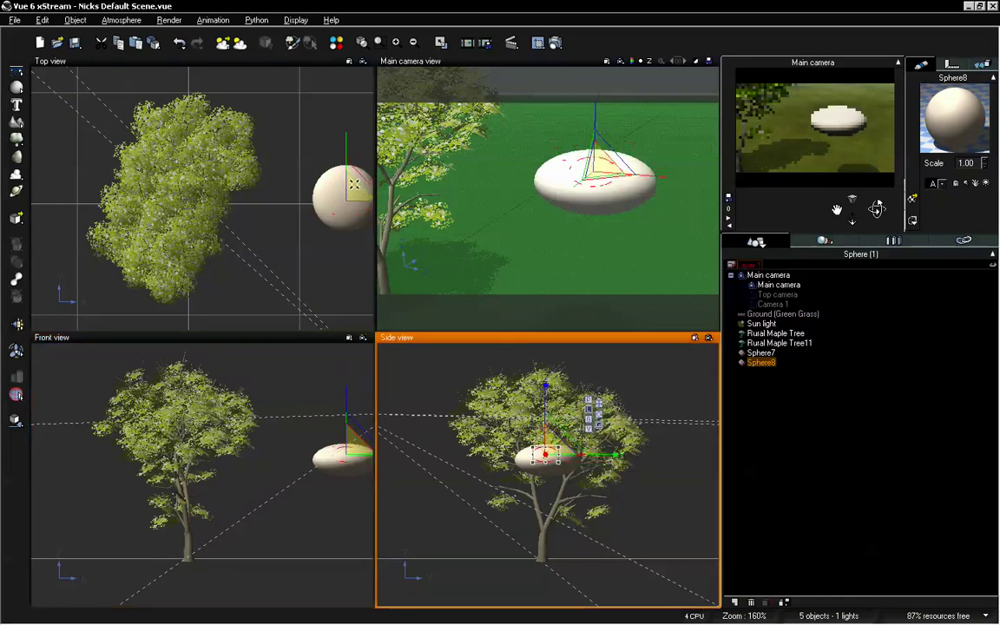
left_click(329, 225)
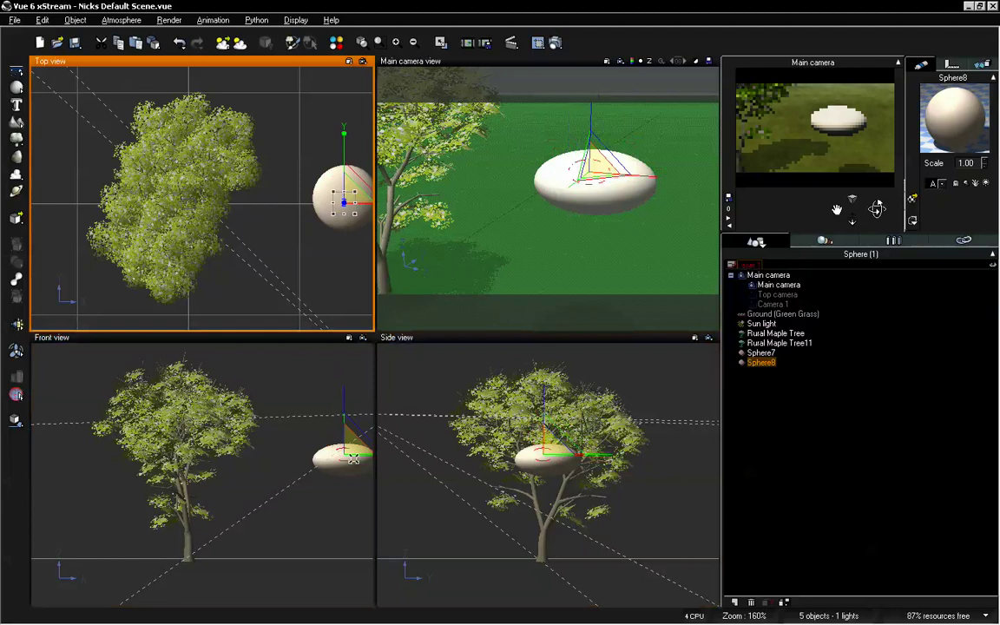
left_click(343, 408)
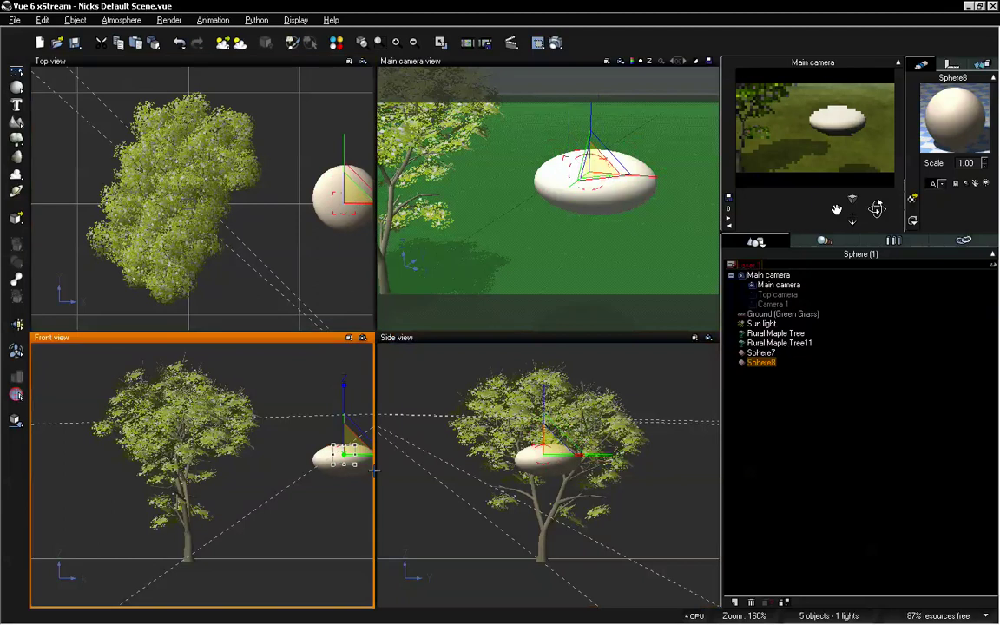
right_click_drag(307, 411, 194, 421)
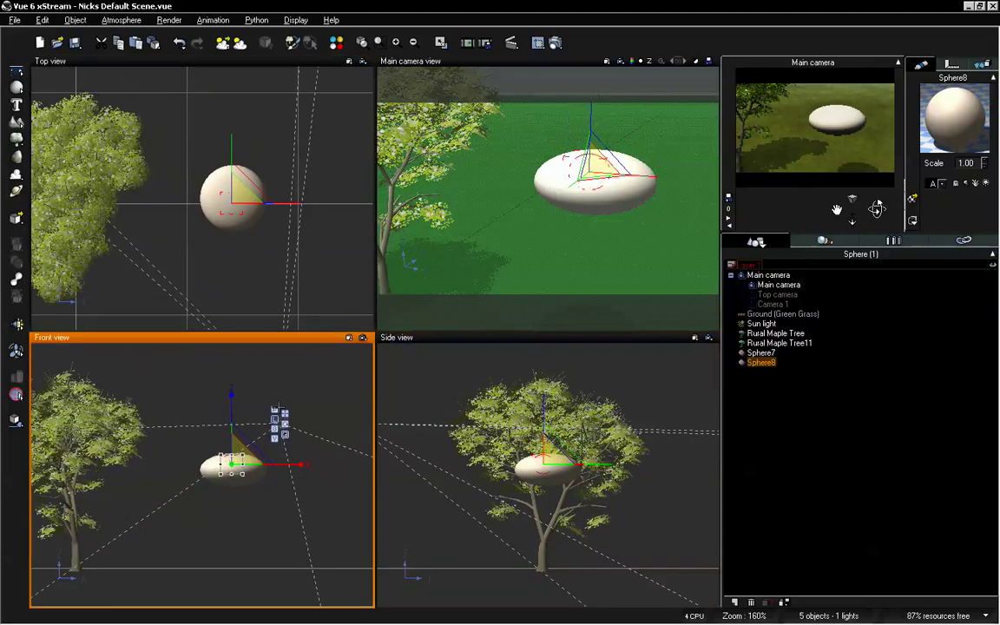
left_click(240, 192)
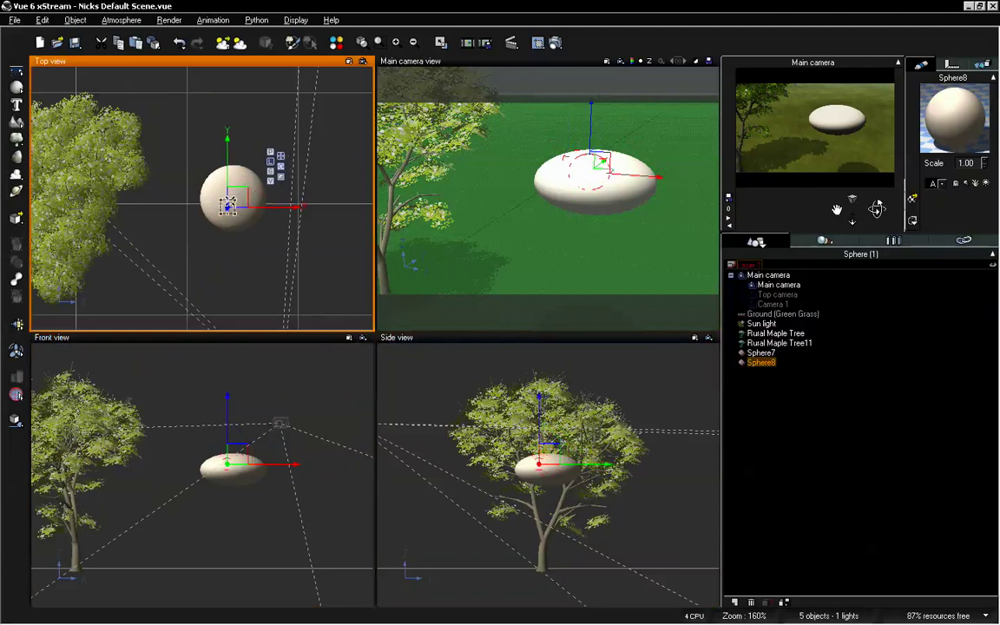
left_click_drag(241, 192, 231, 201)
left_click(219, 429)
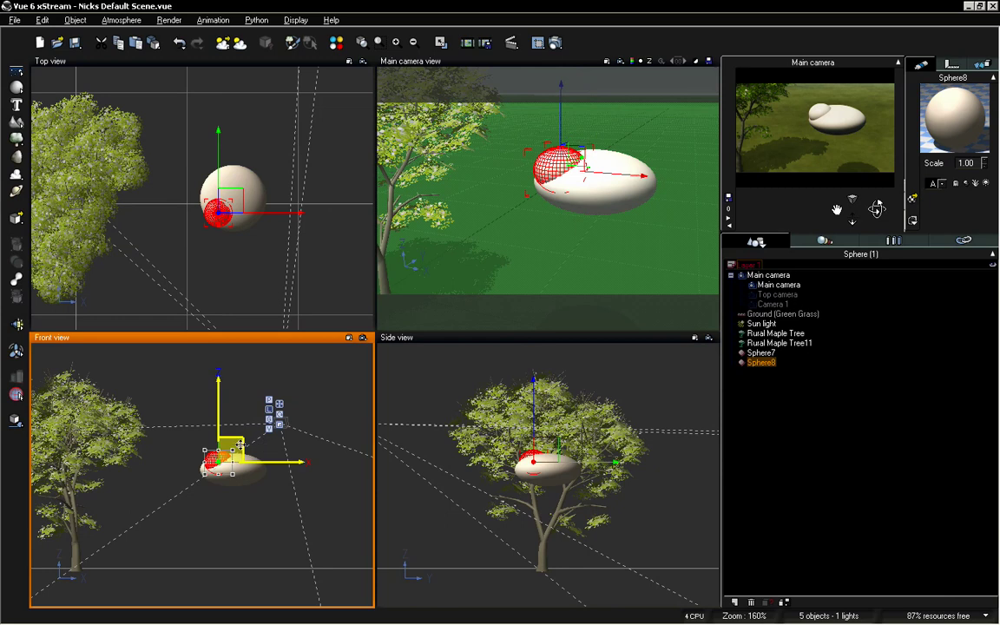
left_click_drag(237, 445, 240, 449)
Duplicate the small sphere four times, spreading the copies around the flattened sphere's top with one raised at the centre
key("ctrl+d")
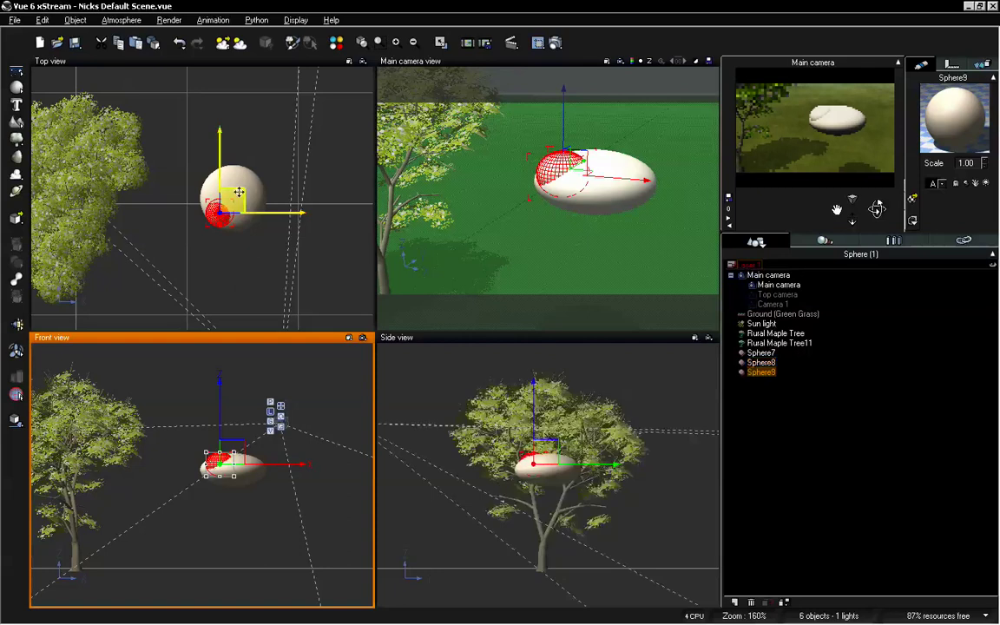
left_click_drag(231, 198, 261, 208)
key("ctrl+d")
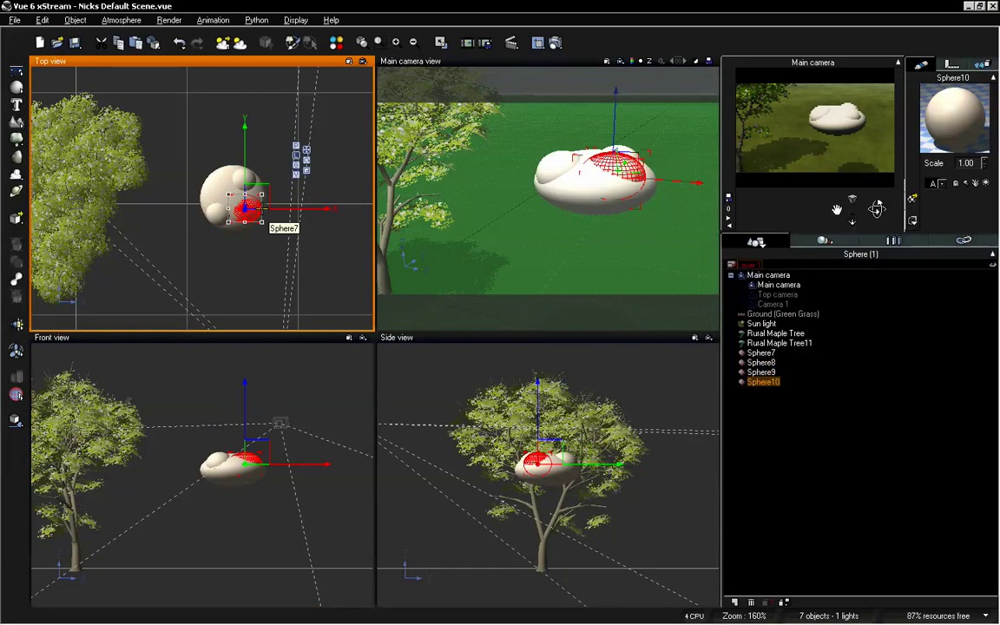
key("ctrl+d")
left_click_drag(262, 209, 250, 179)
key("ctrl+d")
left_click_drag(233, 421, 236, 409)
Select all six spheres and merge them into a metablob
left_click(190, 445)
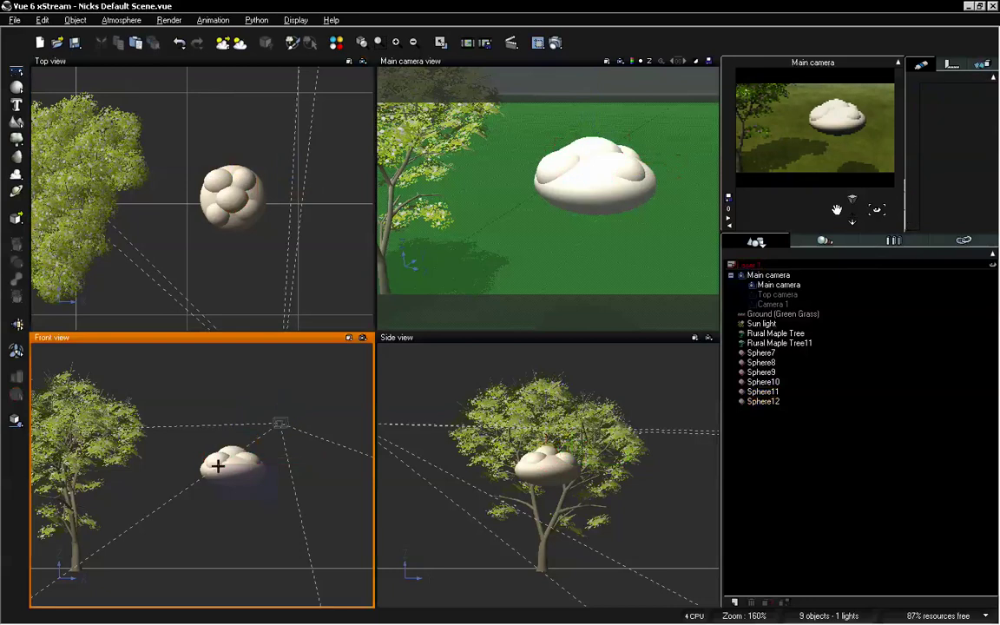
left_click_drag(190, 446, 220, 458)
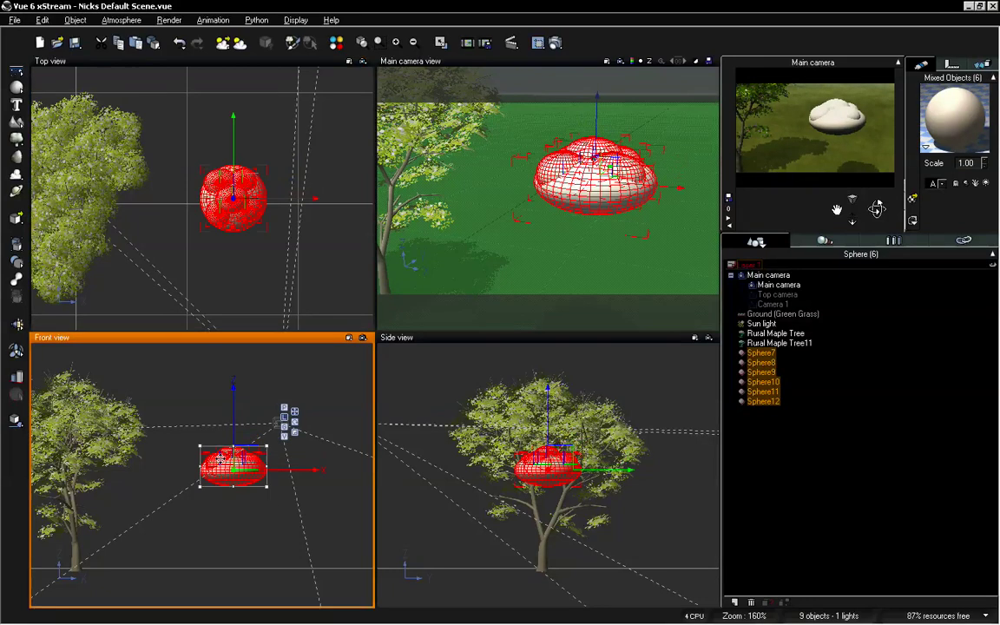
left_click(16, 277)
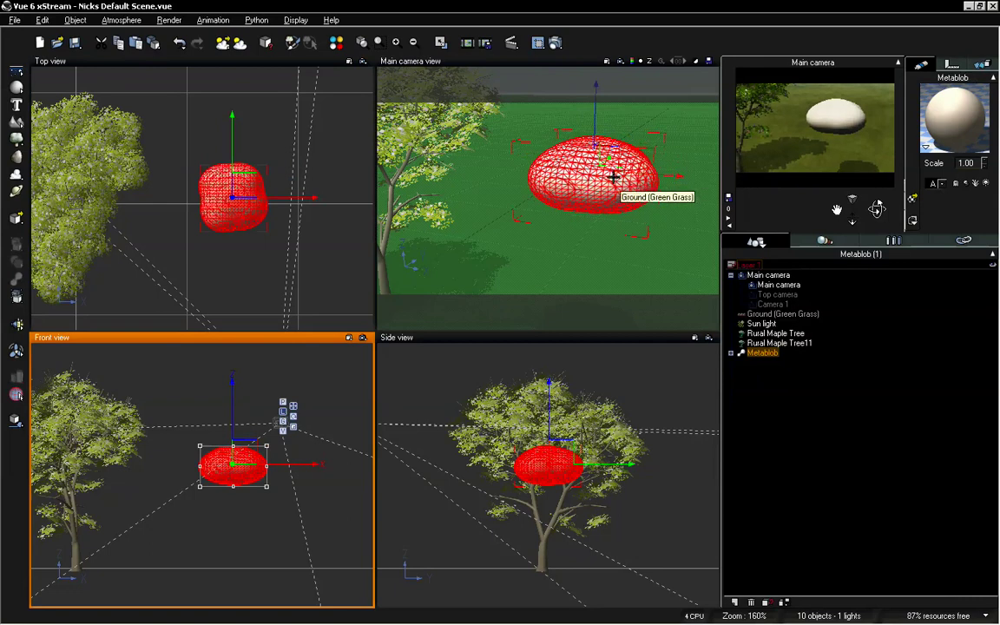
Set the metablob's envelope distance to 41% and its contribution intensity to 78%, and accept the options
double_click(613, 176)
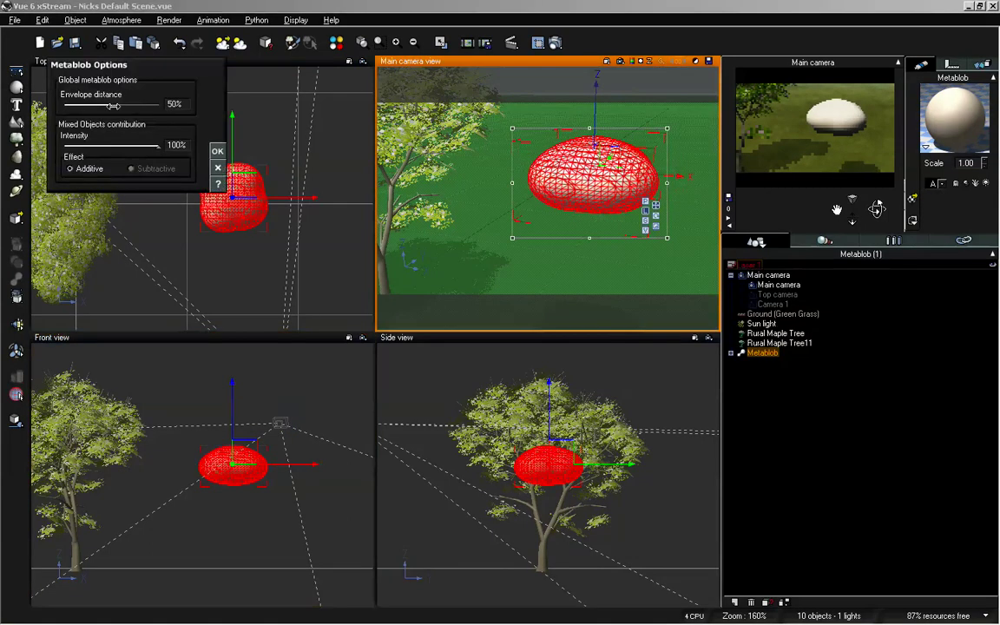
left_click_drag(113, 105, 90, 102)
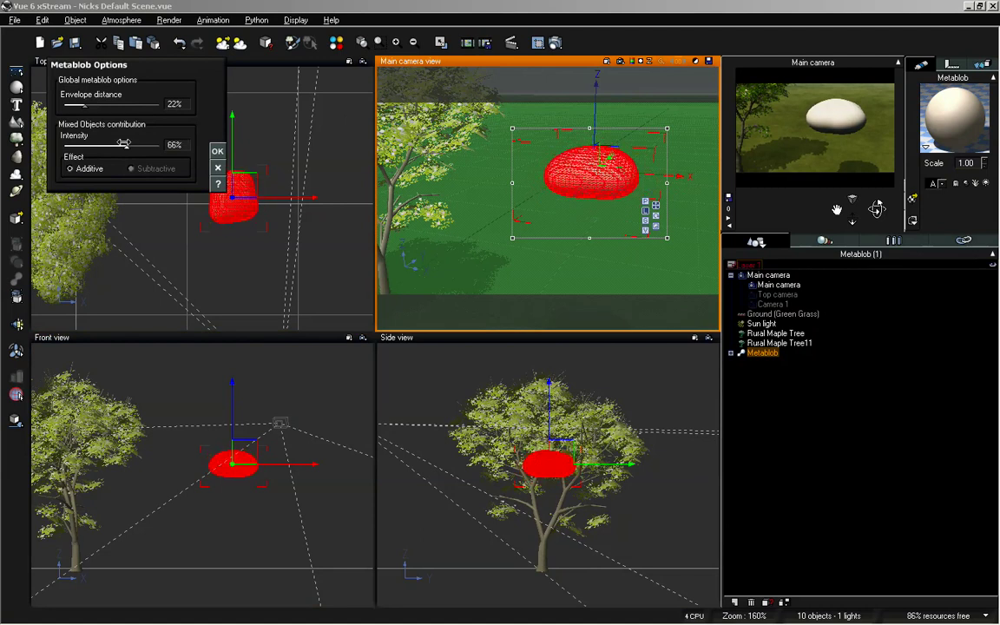
mouse_move(84, 104)
left_mouse_down()
mouse_move(75, 104)
mouse_move(142, 104)
mouse_move(90, 102)
left_mouse_up()
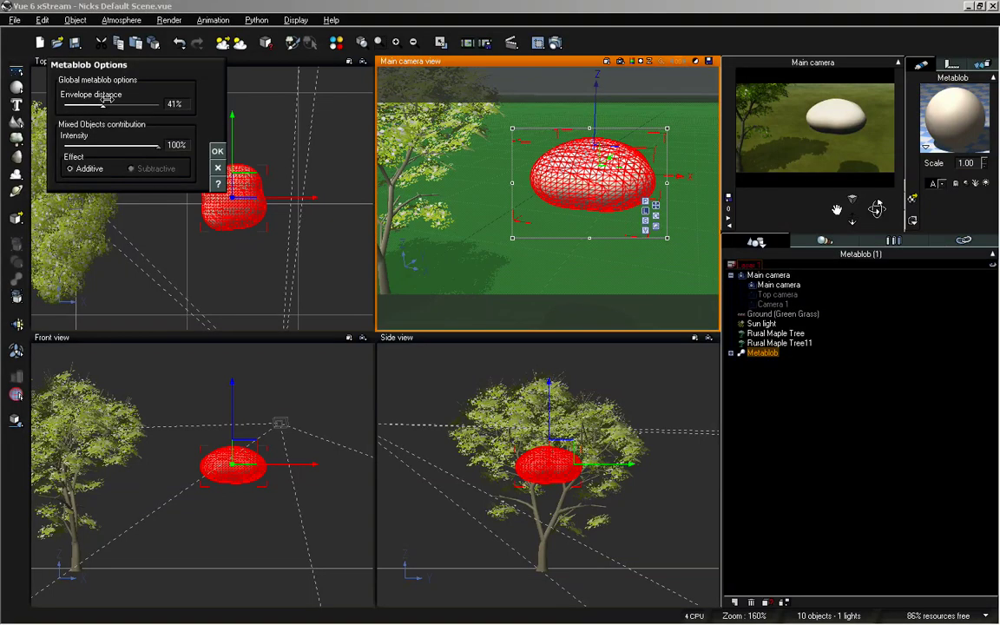
mouse_move(152, 146)
left_mouse_down()
mouse_move(114, 144)
mouse_move(135, 144)
left_mouse_up()
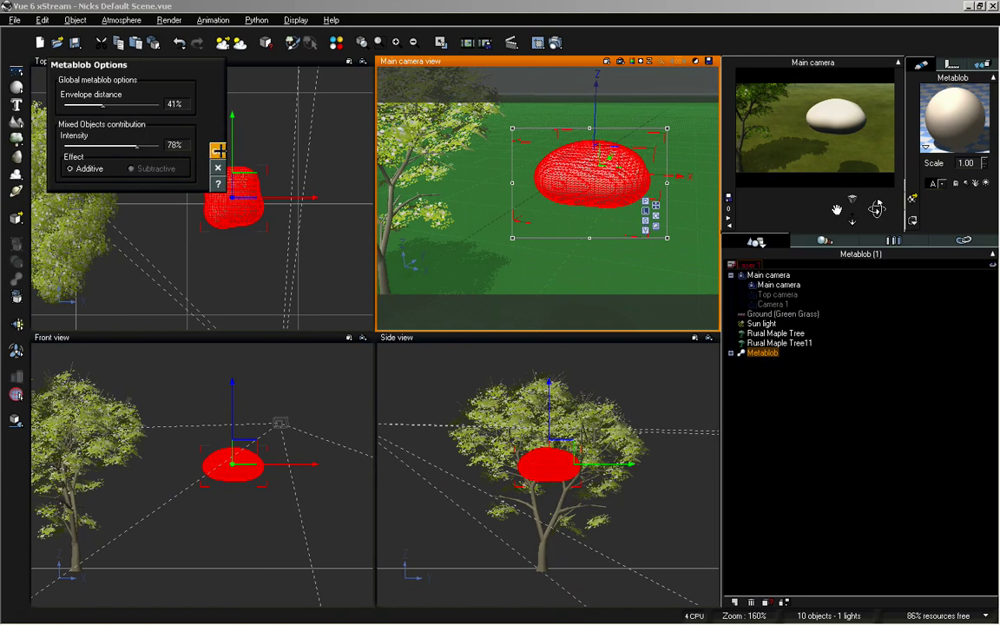
left_click(218, 167)
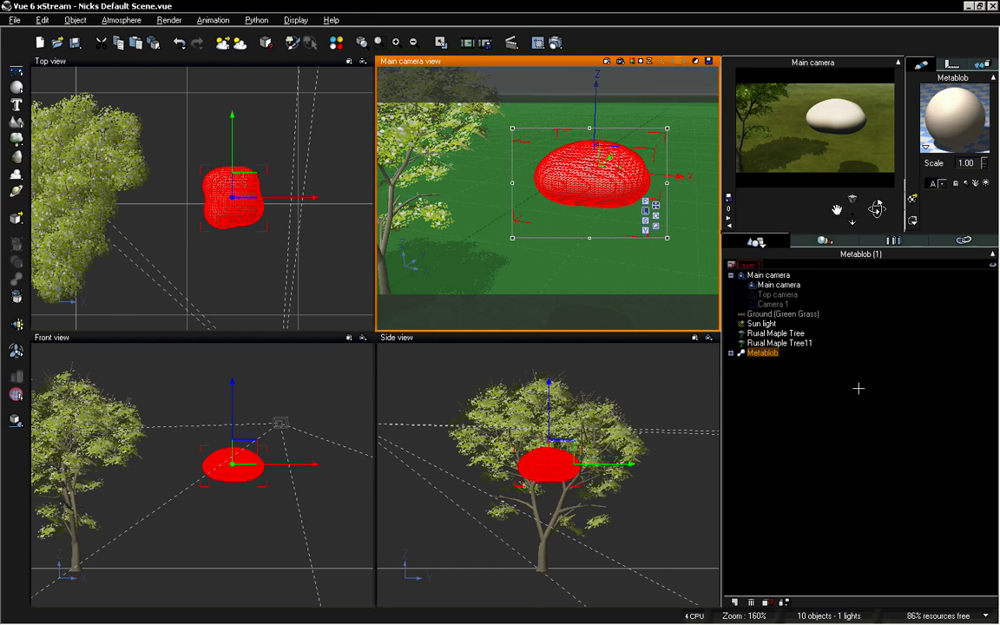
Bake the metablob to polygons at the default low quality and rename the resulting mesh Flowers
right_click(768, 355)
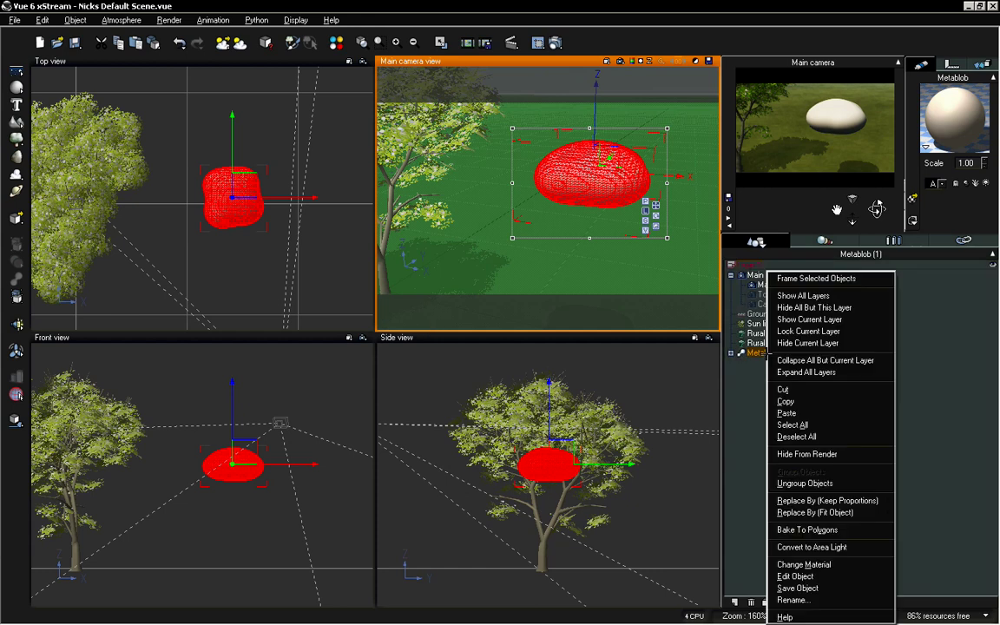
left_click(807, 530)
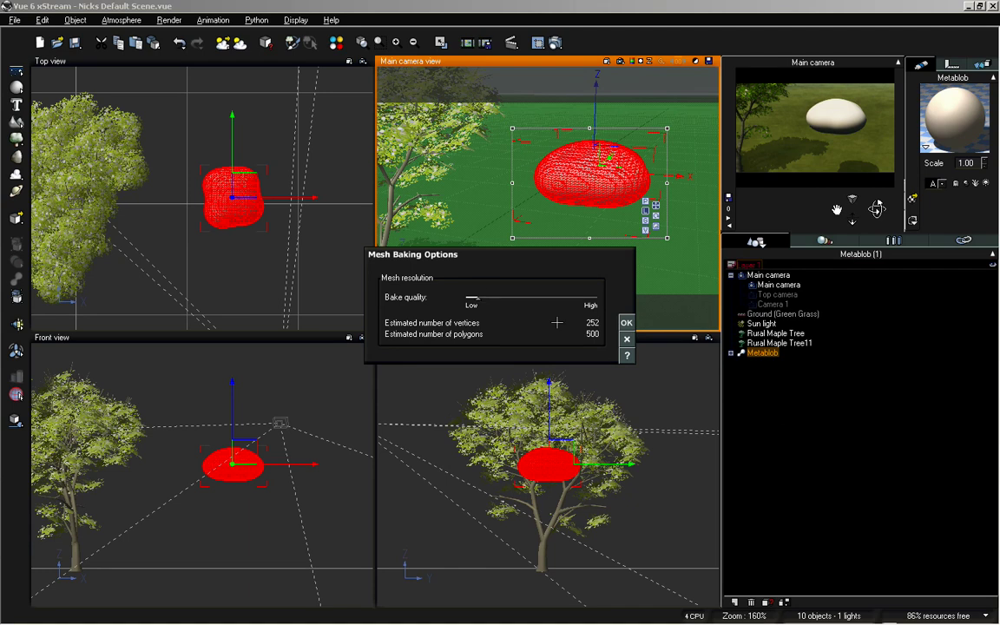
left_click(625, 323)
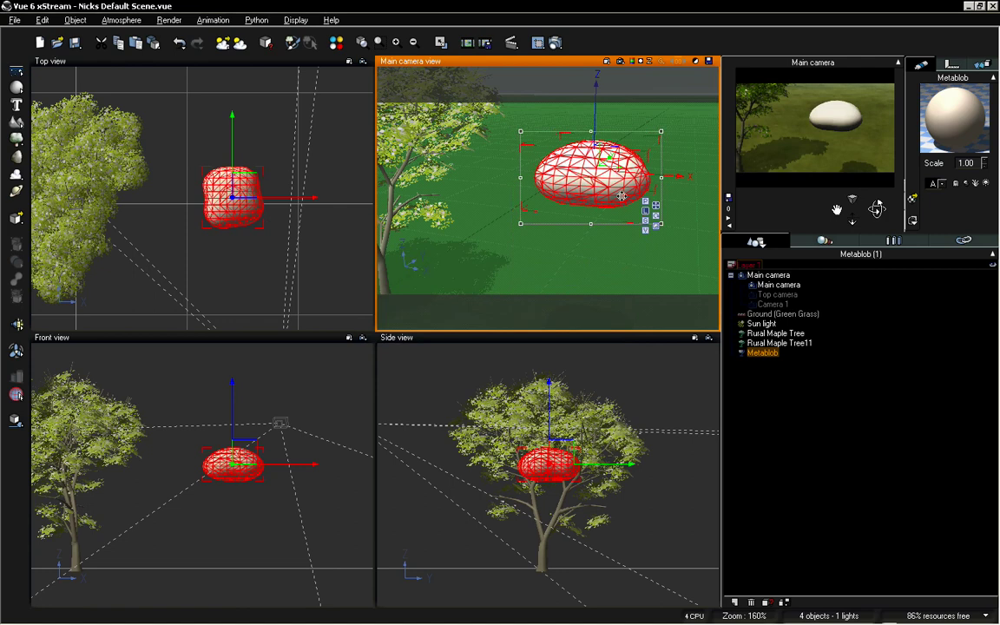
double_click(763, 354)
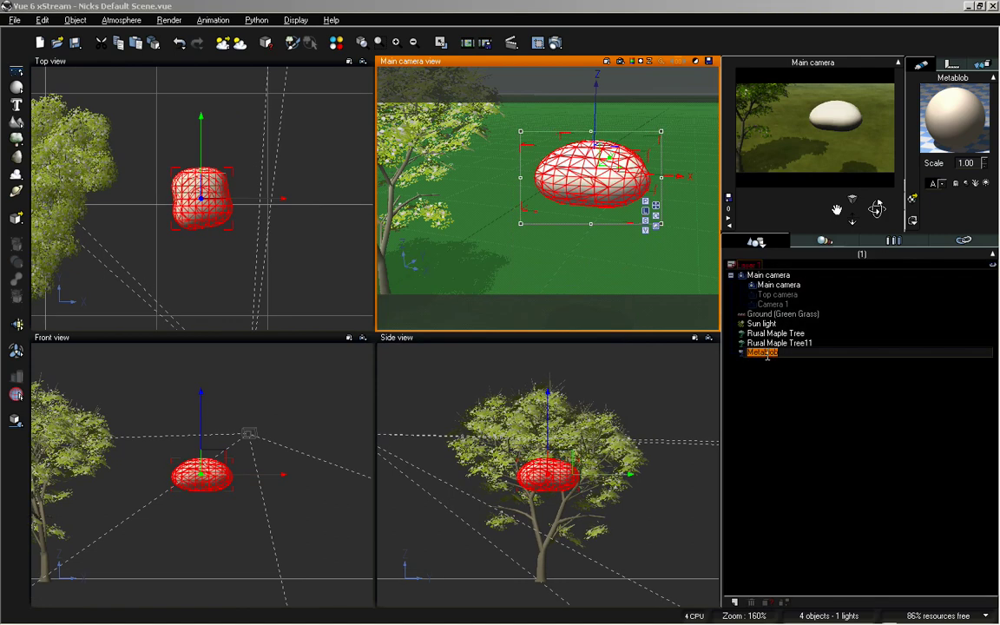
key("Return")
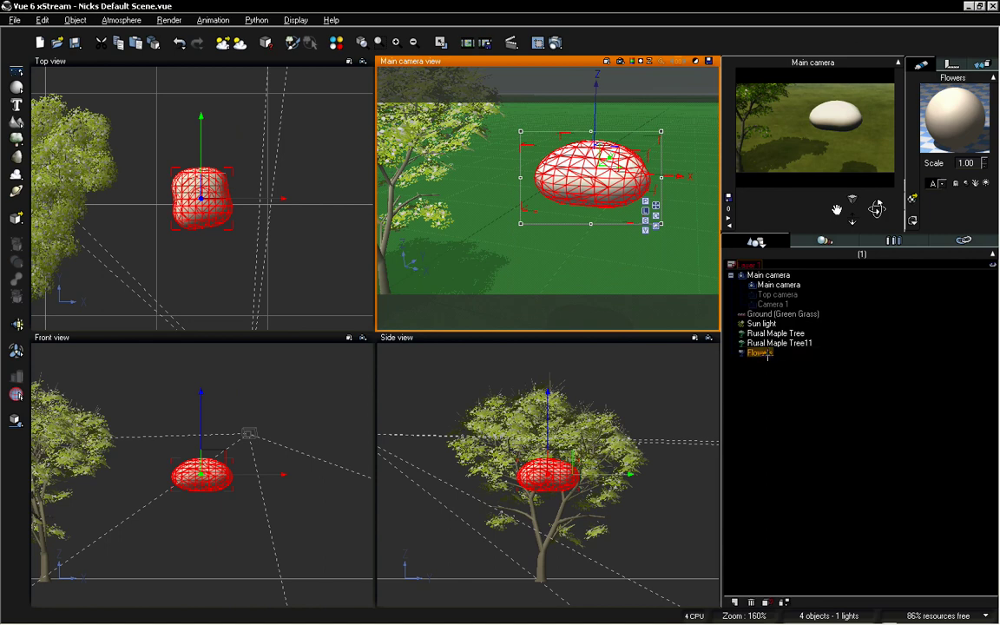
Name the mesh's material Flowers and set its mapping to Object - Parametric, keeping the mesh in view beside the material editor
double_click(949, 112)
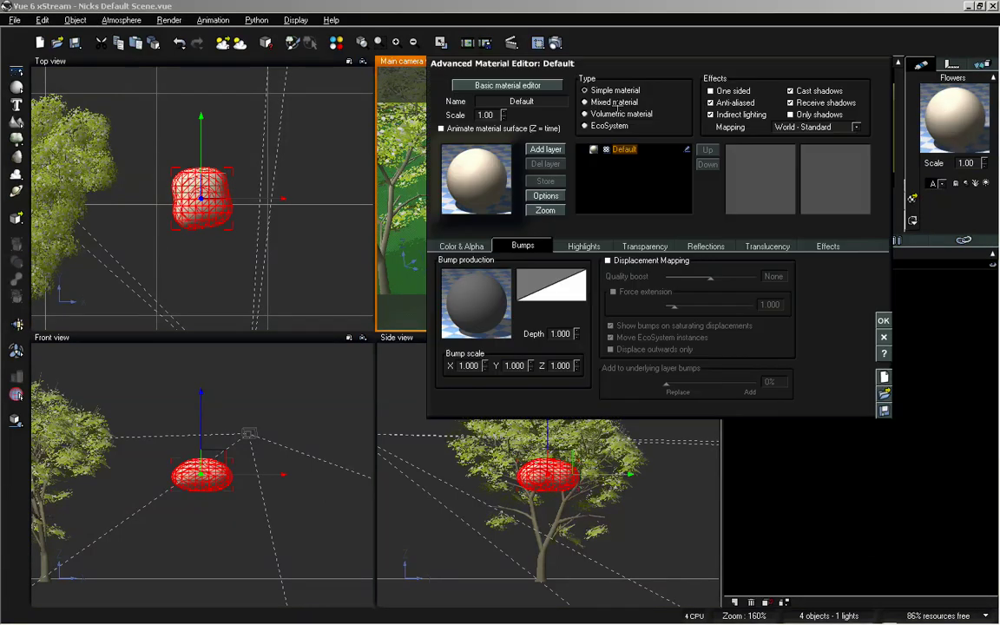
left_click(534, 102)
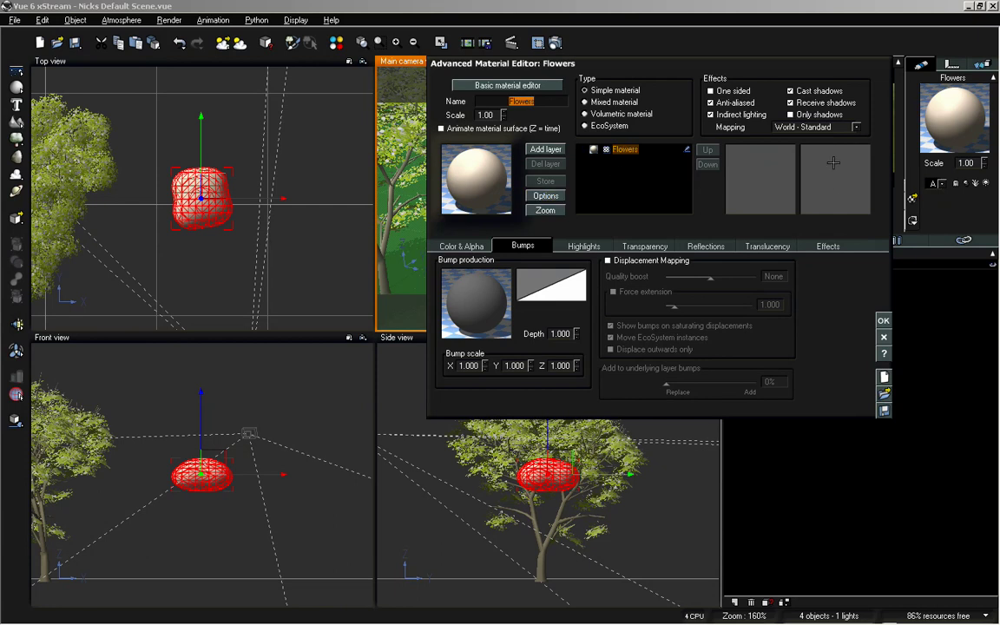
left_click(807, 127)
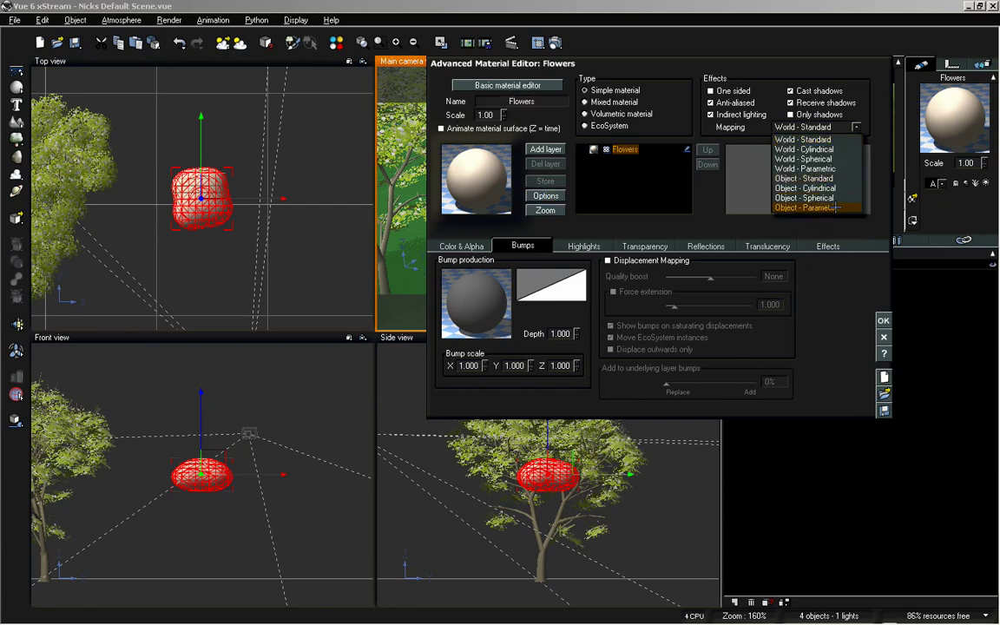
left_click(738, 182)
left_click_drag(770, 64, 381, 113)
scroll(590, 200, "up", 3)
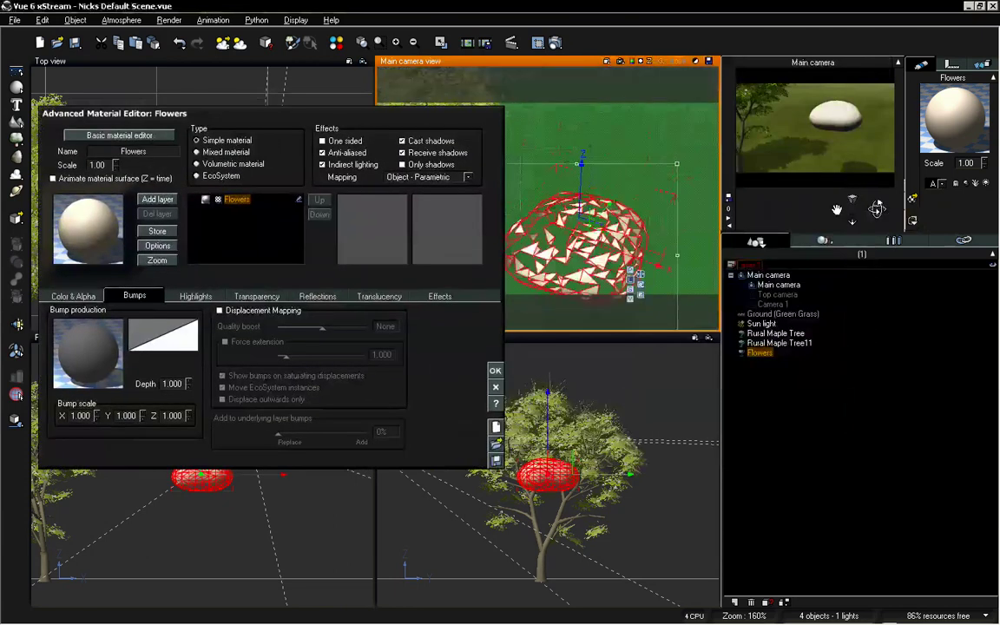
Edit the bump function, delete its existing nodes and add a Projected Texture Map node
right_click(90, 314)
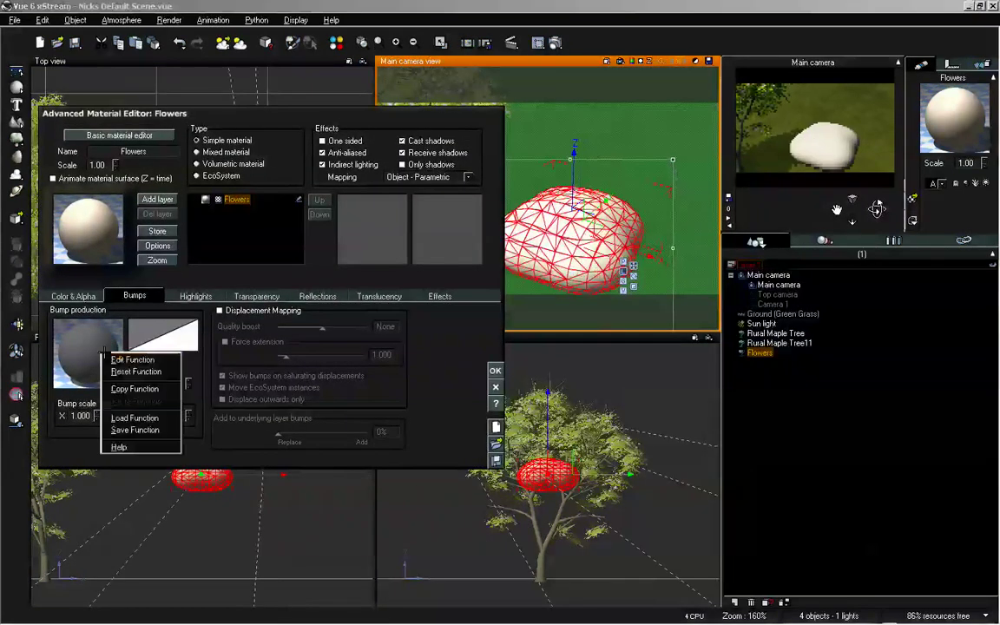
left_click(121, 322)
left_click_drag(387, 364, 271, 233)
key("Delete")
left_click(59, 174)
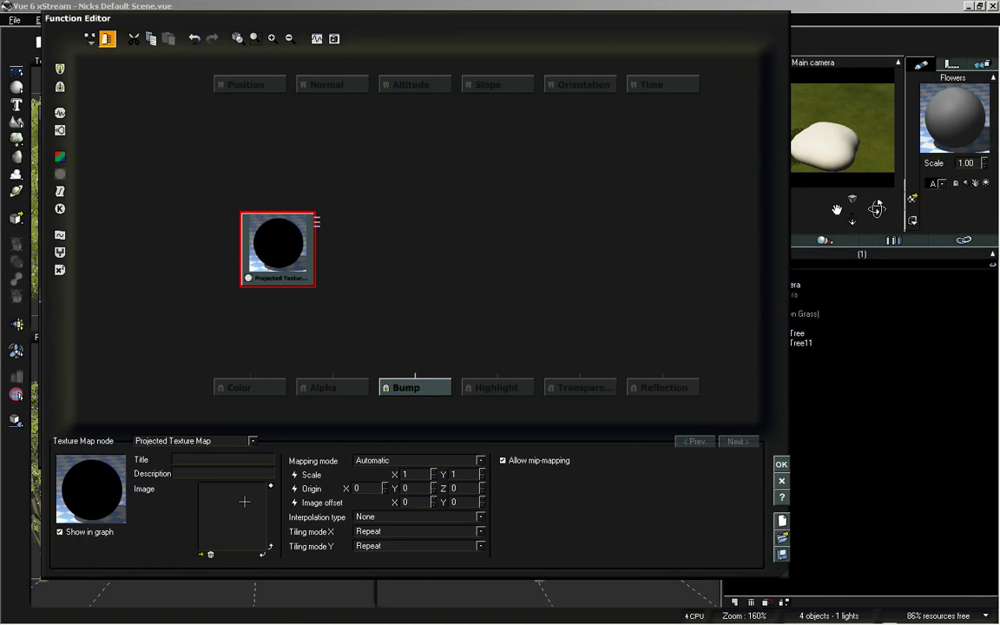
Load FlowerCluster_Color from the BranchSet collection into the texture map node and set its mapping mode to Flat (vertical)
double_click(244, 502)
left_click(562, 195)
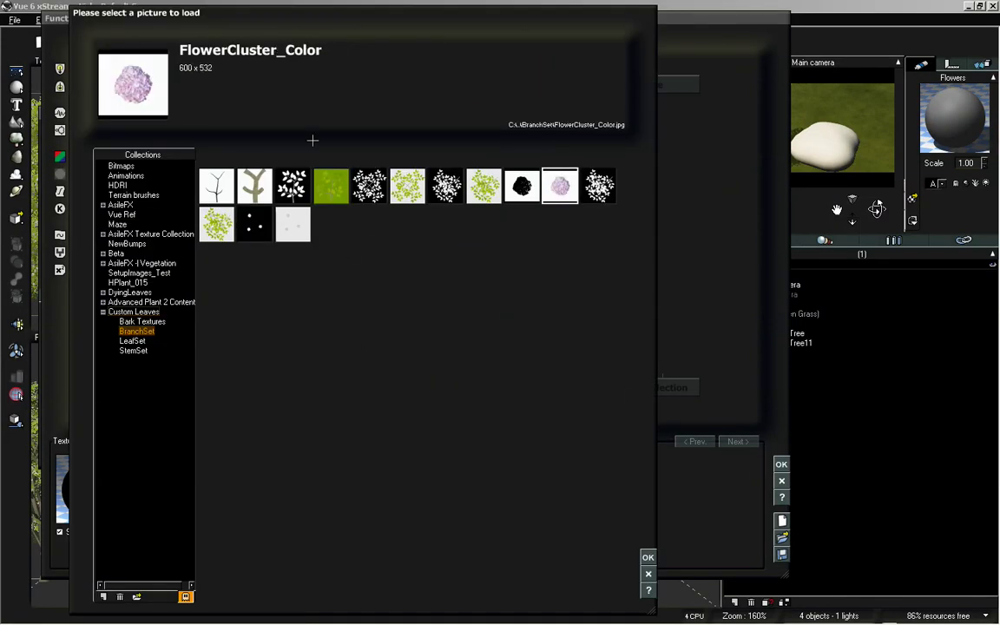
left_click(647, 558)
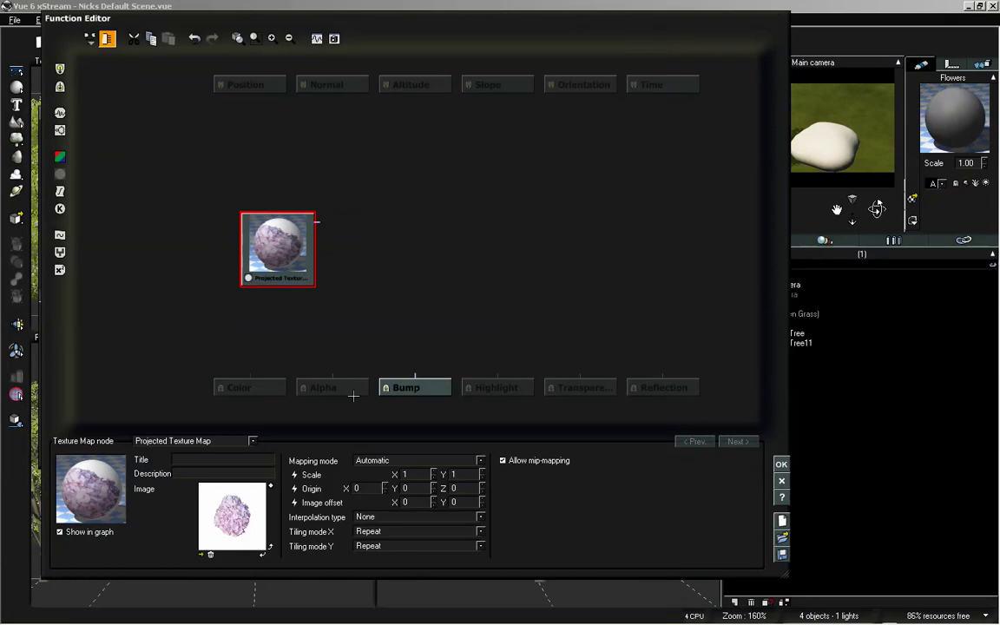
left_click(379, 461)
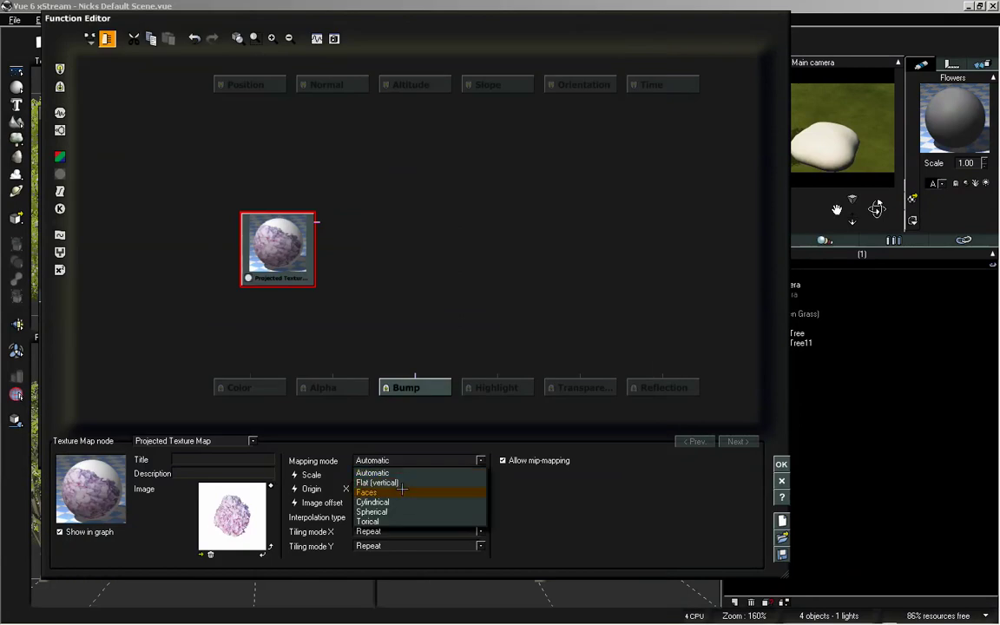
left_click(402, 482)
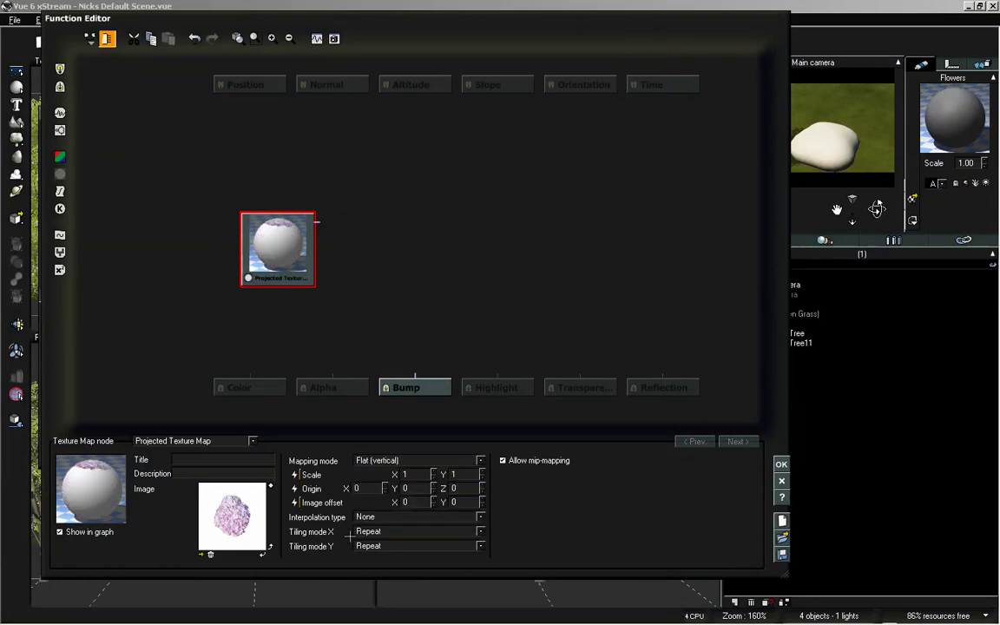
Reposition the FlowerCluster_Color texture node above the Color output and connect its color output to it
left_click_drag(265, 236, 217, 213)
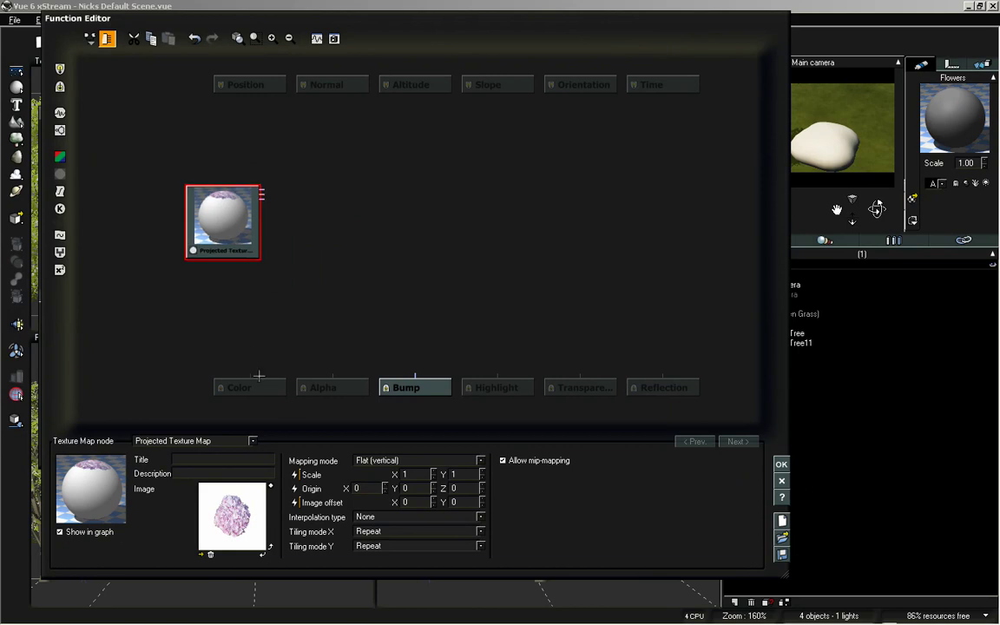
left_click(224, 259)
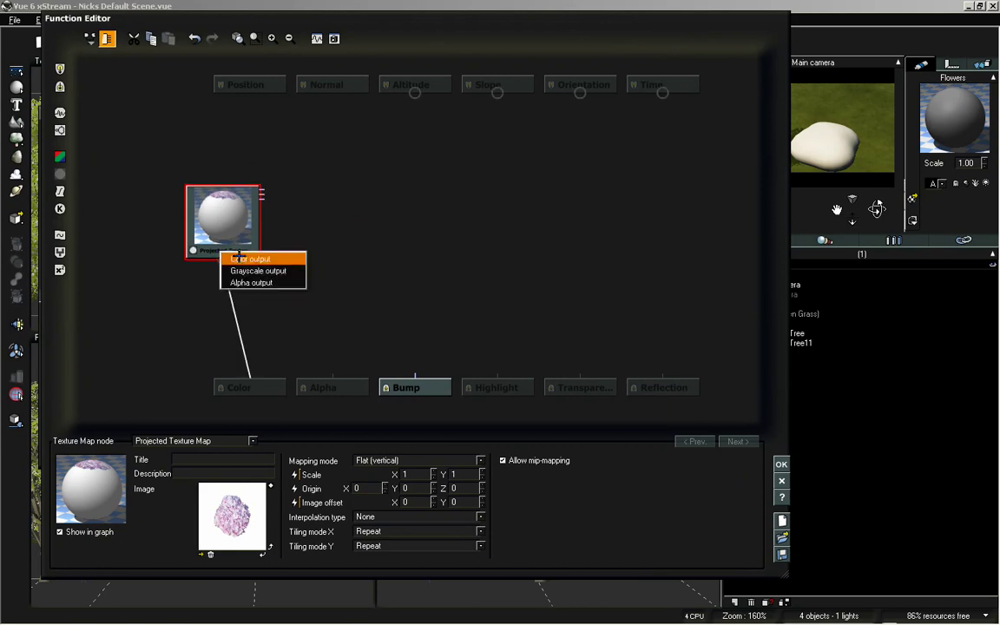
left_click(247, 261)
Add a second Projected Texture Map node beside the first and load FlowerCluster_Clip from the BranchSet collection into it
left_click(399, 252)
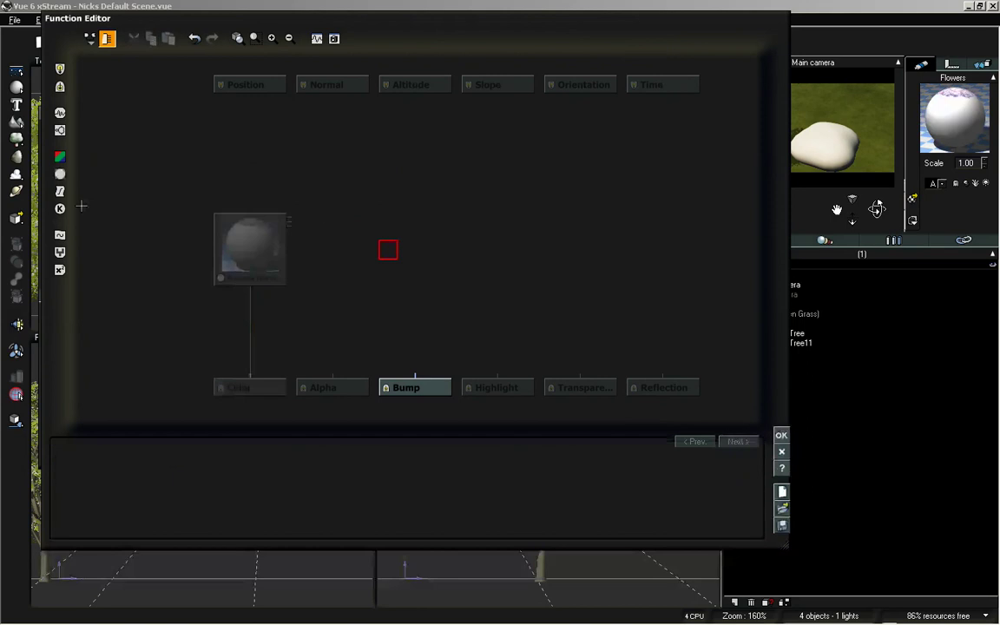
left_click(59, 173)
double_click(239, 493)
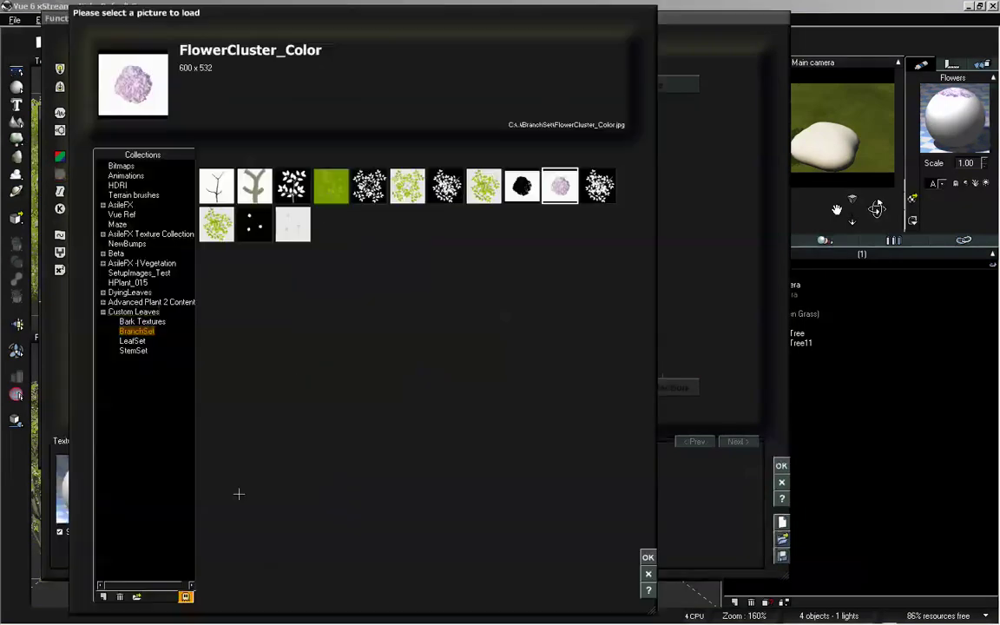
left_click(522, 186)
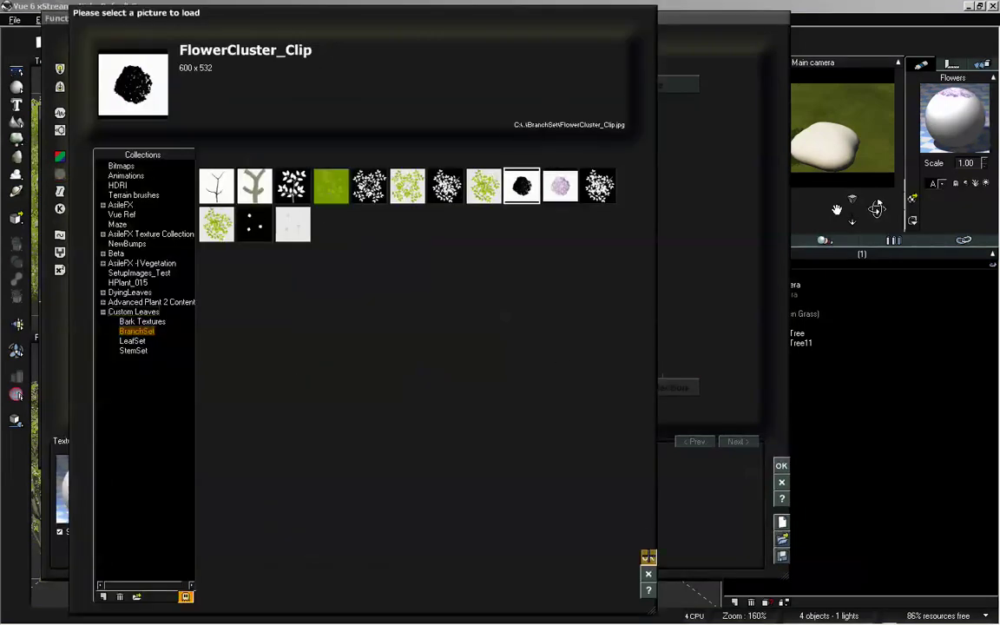
double_click(521, 186)
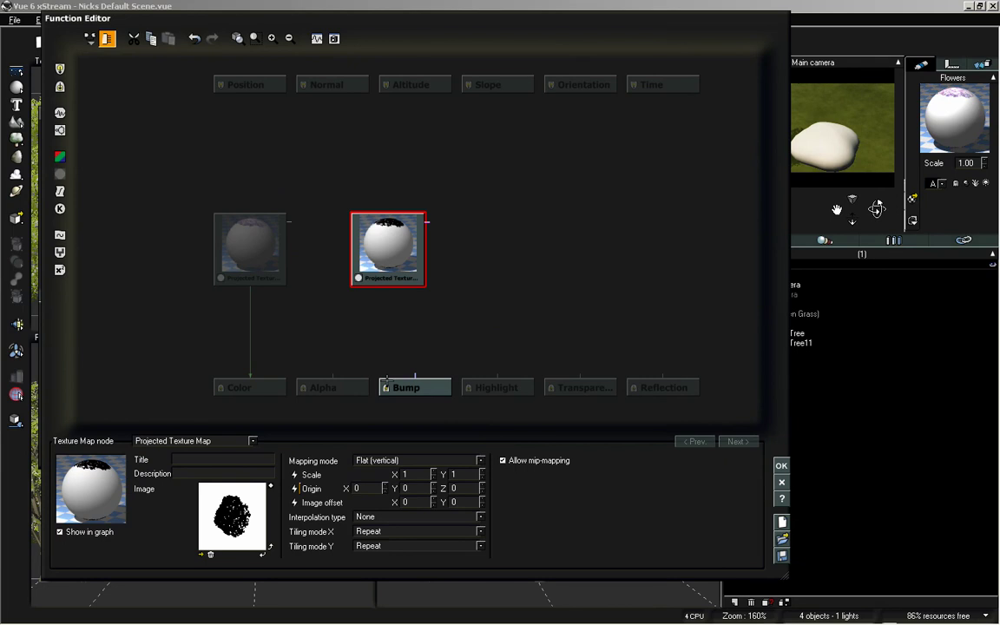
Connect the FlowerCluster_Clip node to the Alpha output and its grayscale output to Transparency
left_click_drag(332, 373, 387, 287)
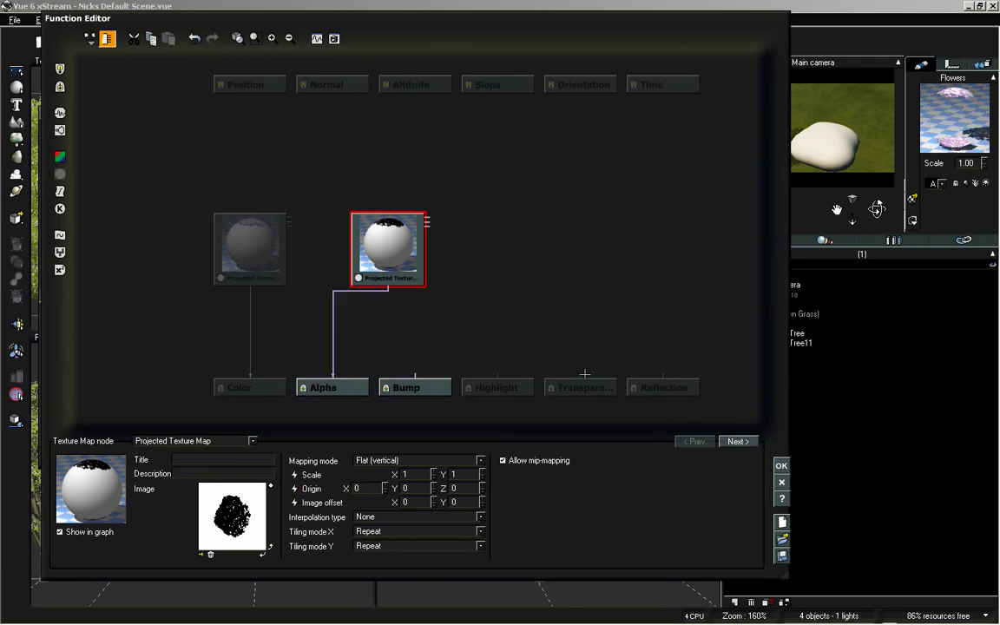
left_click_drag(579, 374, 388, 286)
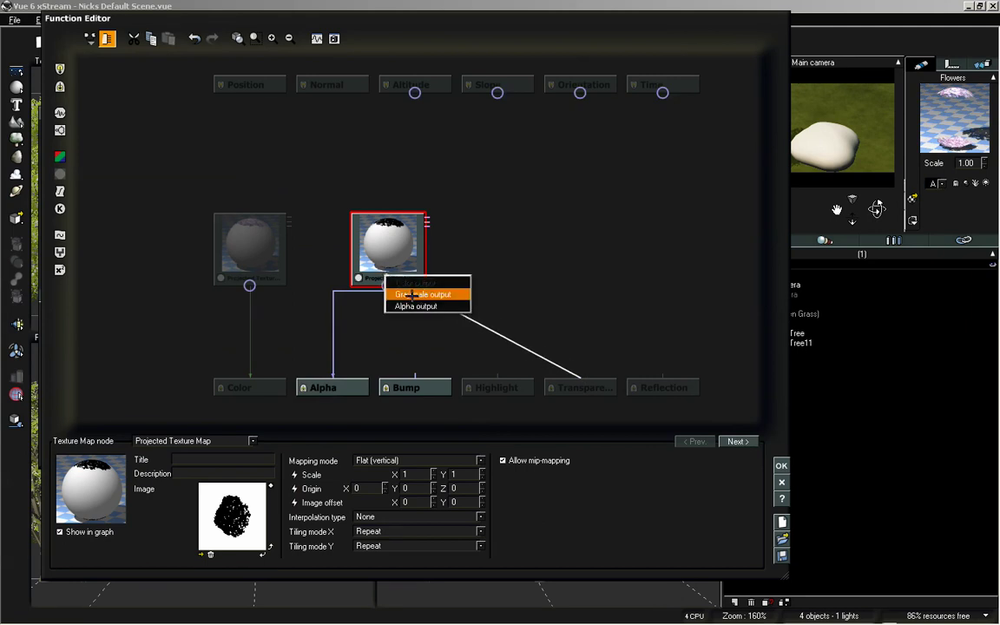
left_click(413, 294)
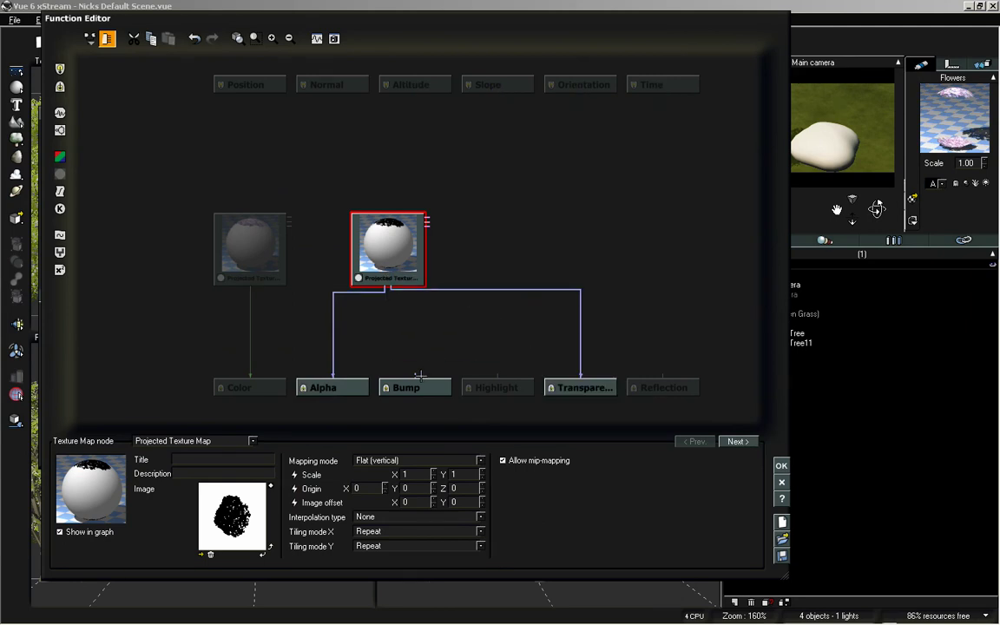
Connect the FlowerCluster_Color node's grayscale output to Bump, then accept the function and the Flowers material
left_click_drag(415, 373, 250, 286)
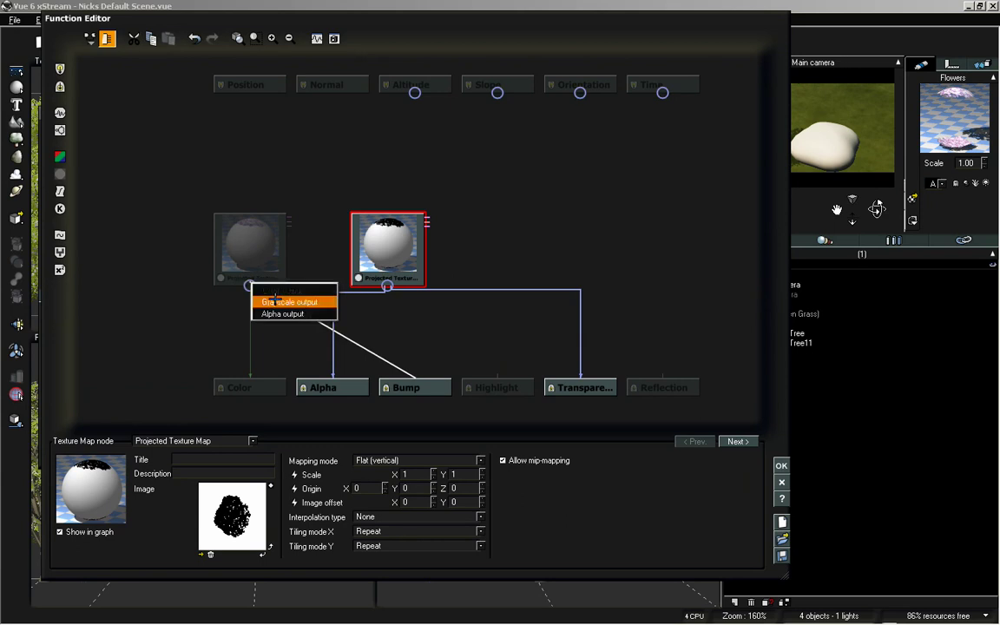
left_click(275, 296)
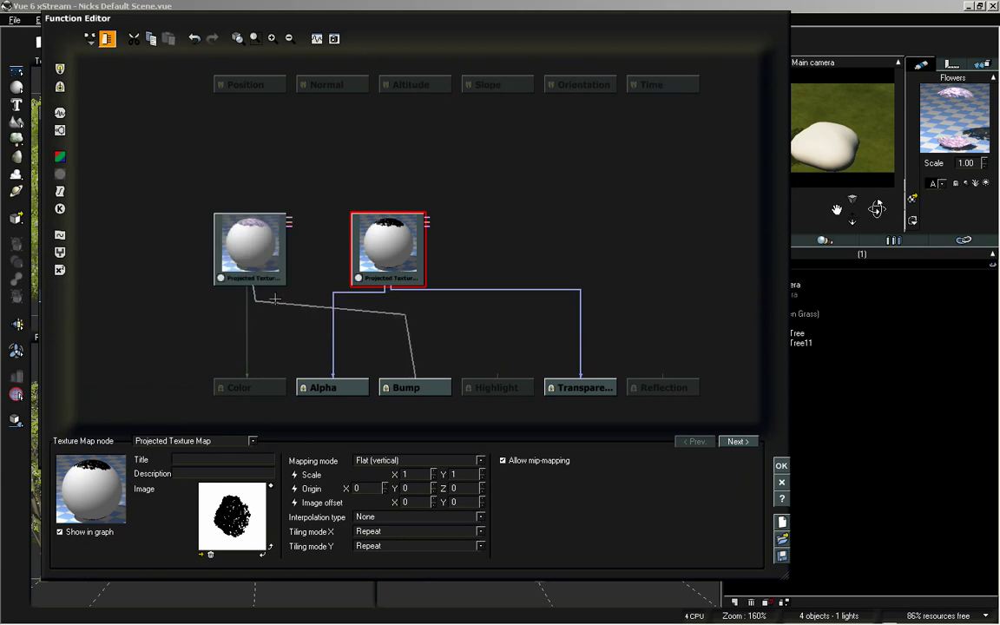
left_click(781, 464)
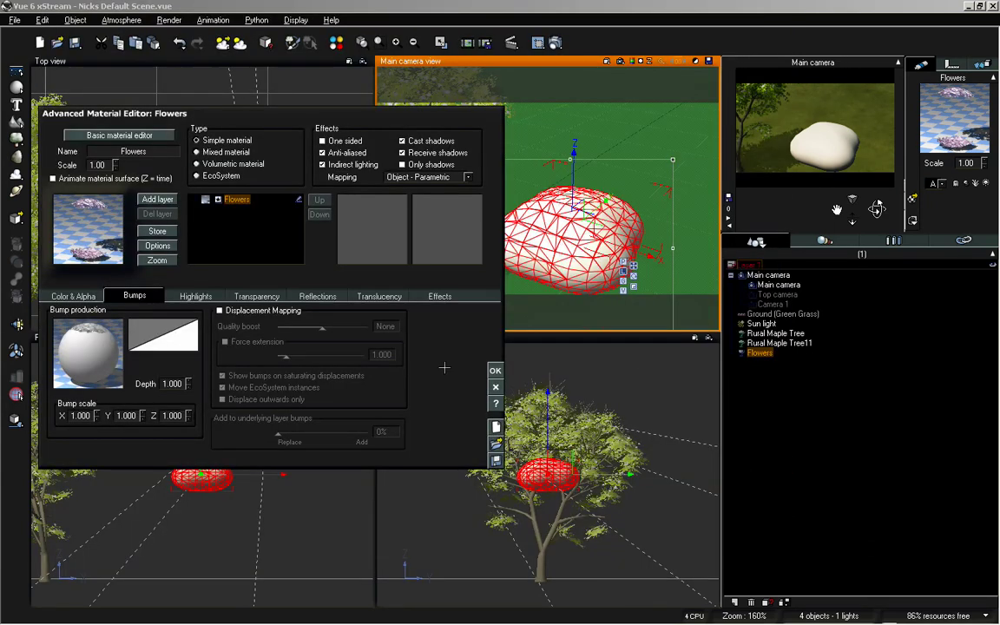
left_click(495, 371)
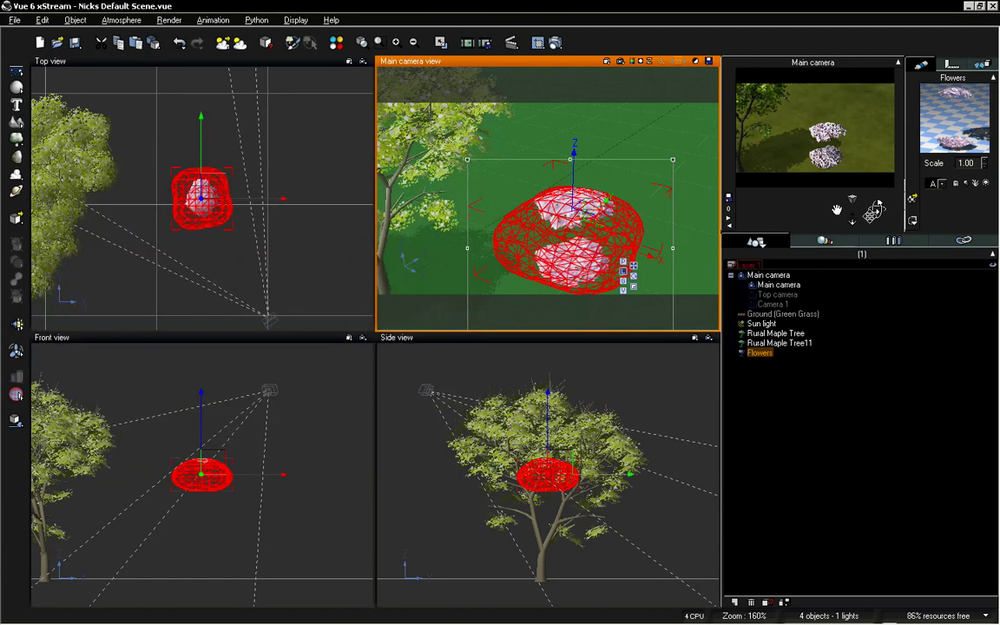
Open the Flowers material's color function and set the FlowerCluster_Color node's scale to 1.5 in X and Y
mouse_move(877, 209)
left_mouse_down()
mouse_move(867, 213)
mouse_move(878, 209)
left_mouse_up()
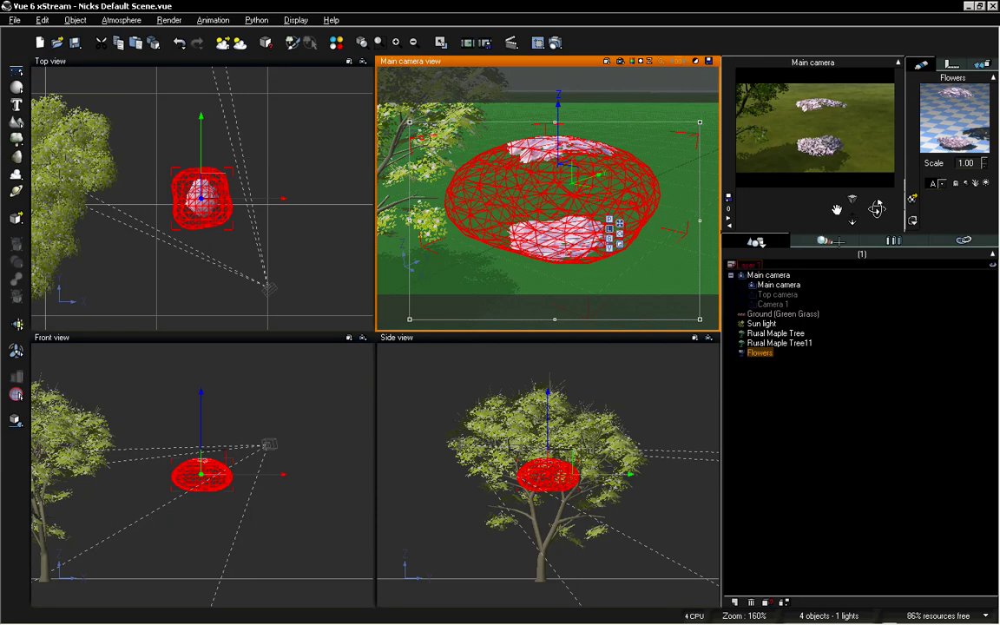
left_click_drag(878, 209, 880, 206)
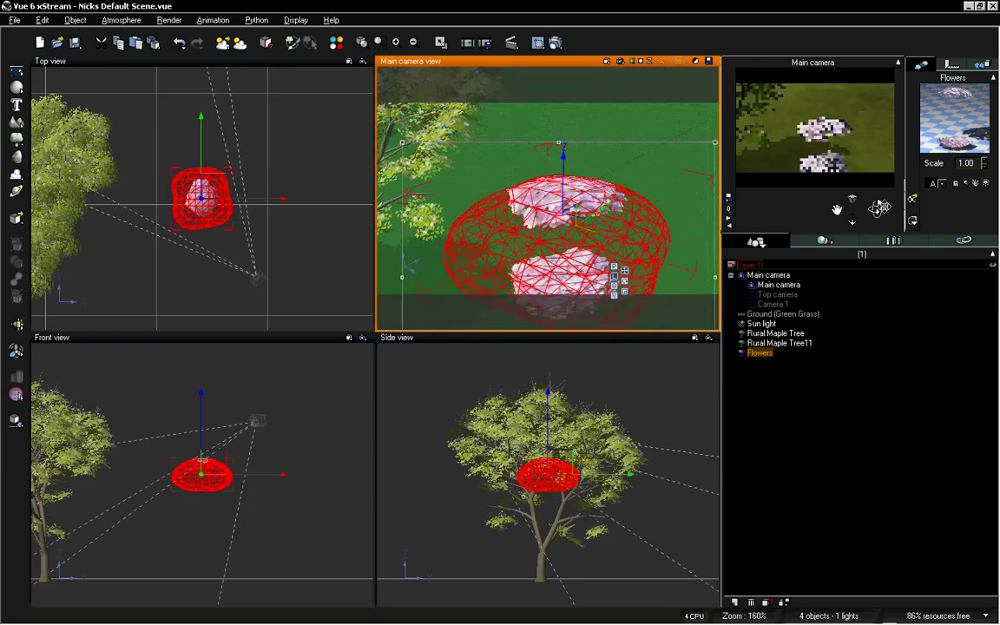
double_click(530, 271)
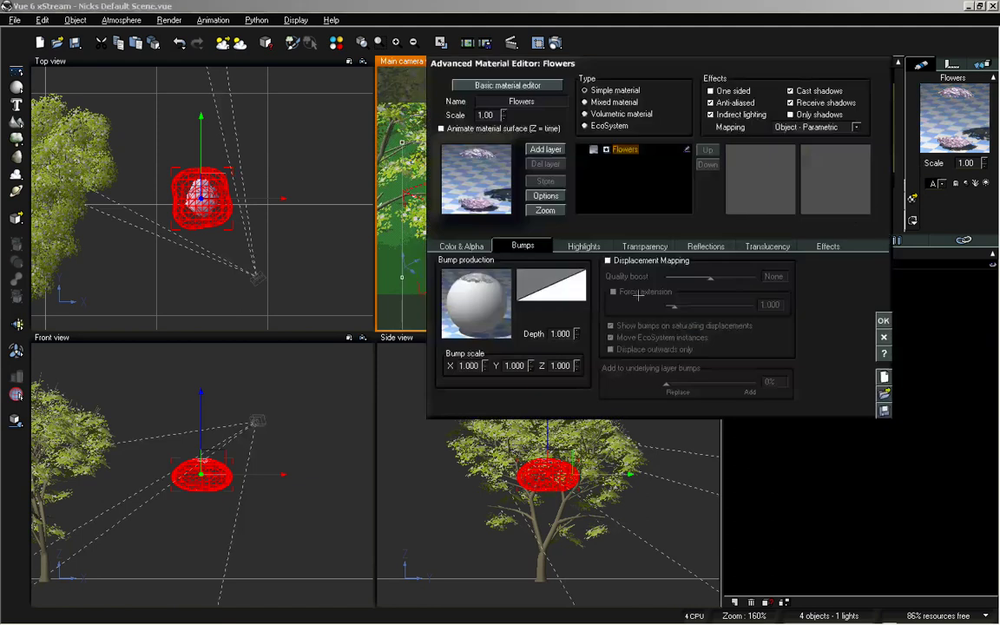
left_click(469, 246)
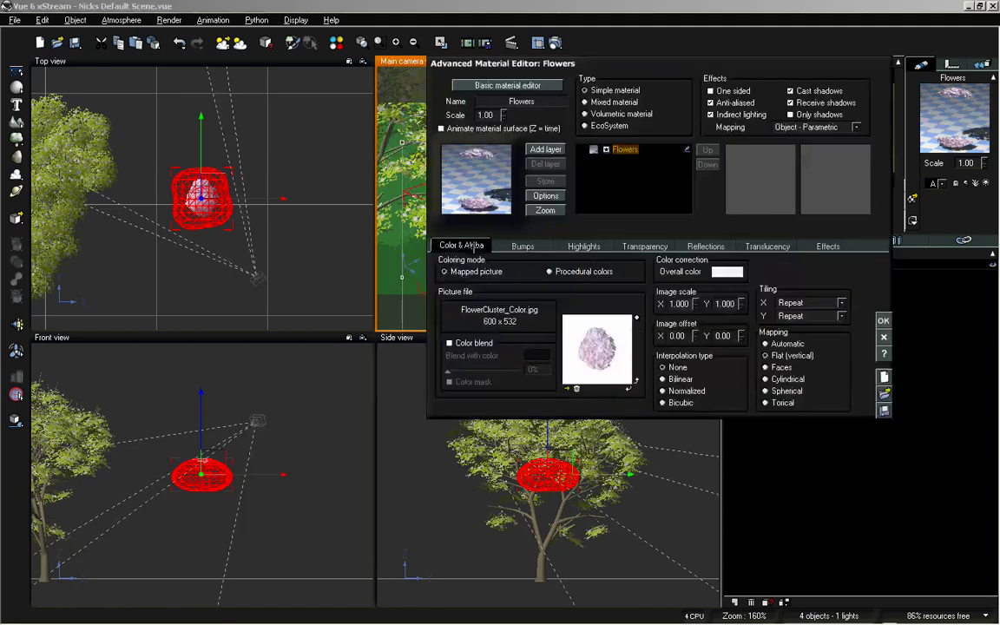
double_click(621, 345)
left_click_drag(262, 259, 261, 230)
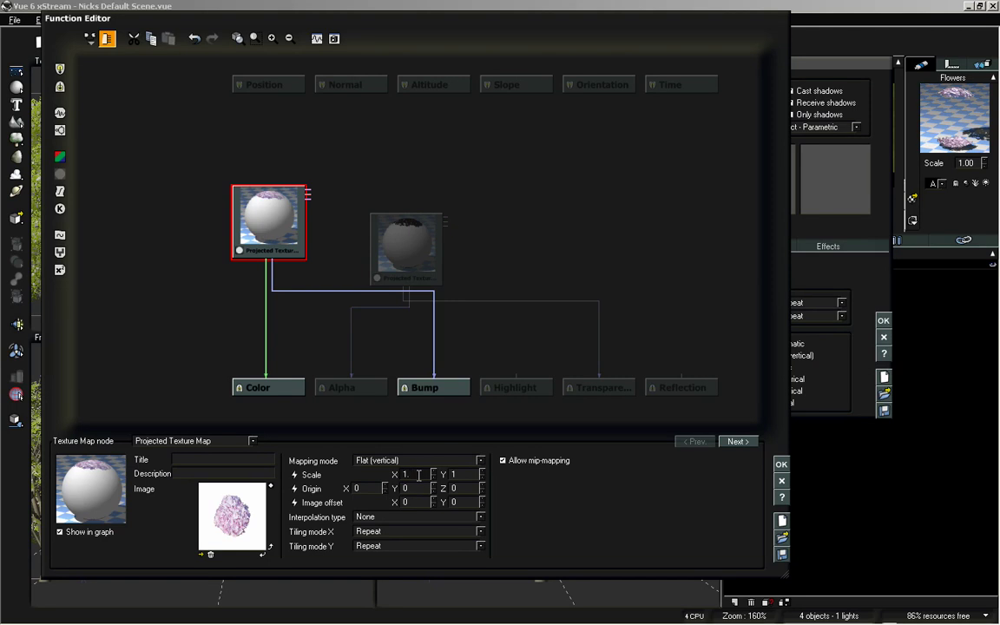
type("5")
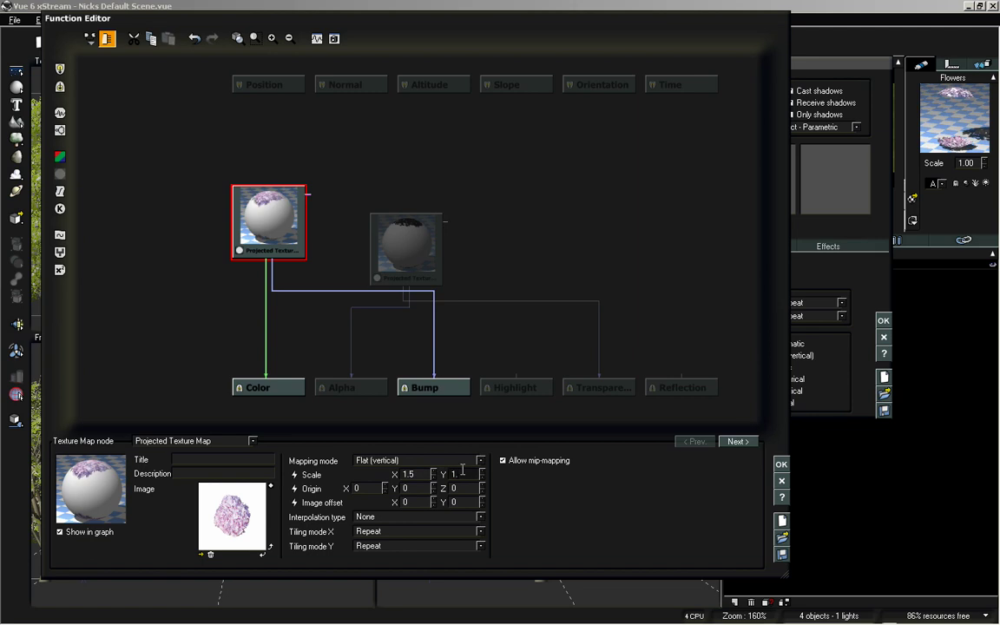
key("Tab")
type(".5")
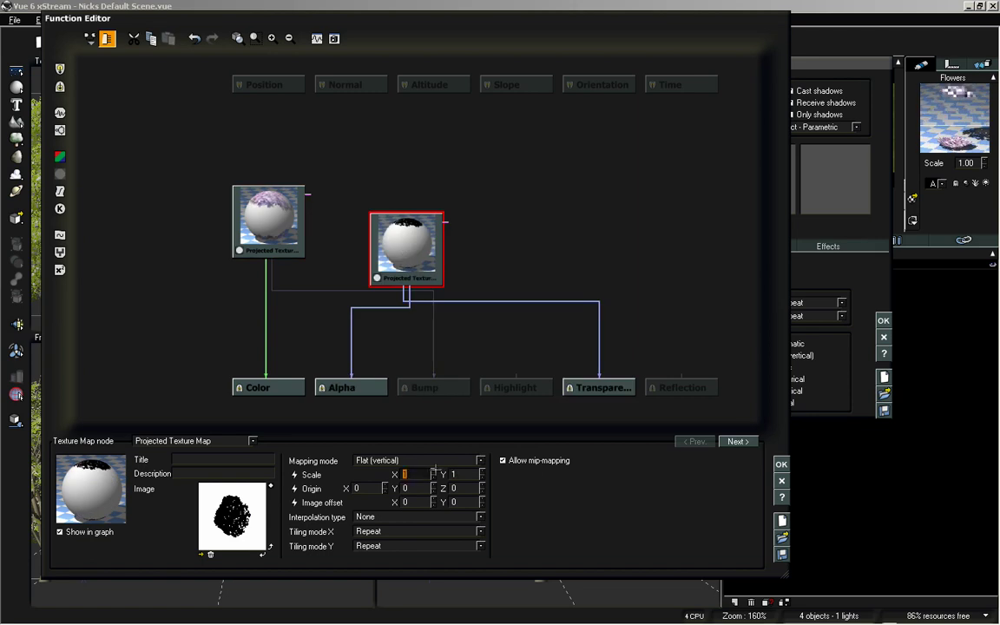
Set the FlowerCluster_Clip node's scale to 1.5 in X and Y and accept the function and material changes
key("Tab")
type("1.5")
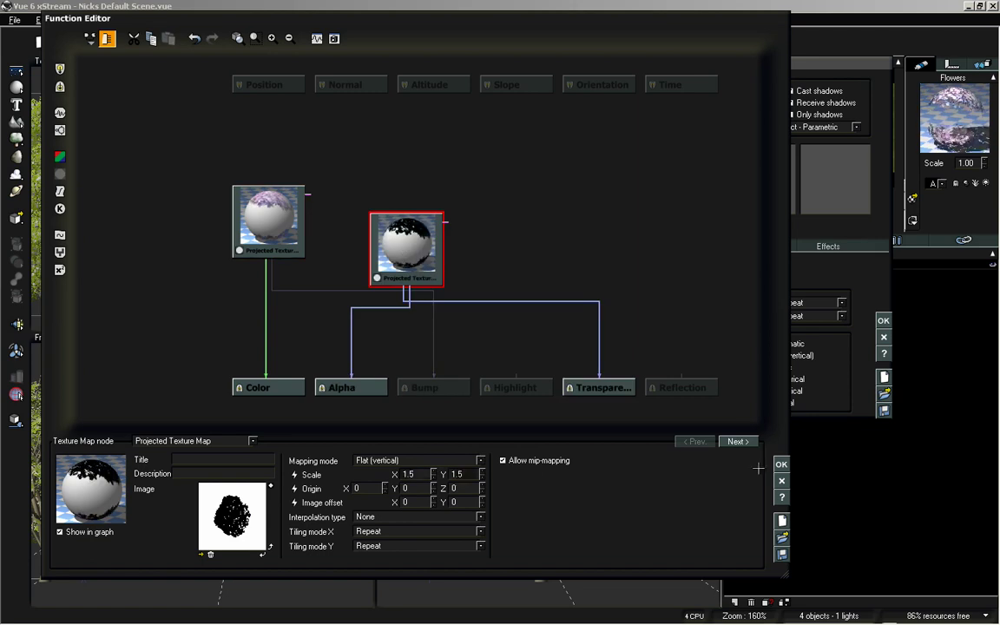
left_click(781, 464)
left_click(882, 320)
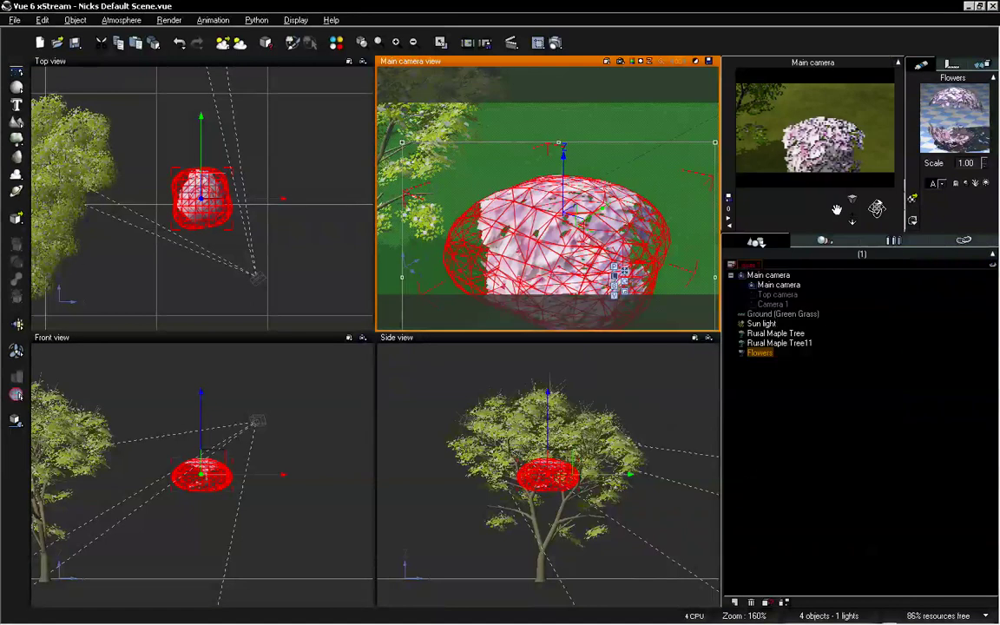
Set the Flowers material's bump depth to 0.2 and apply the material
mouse_move(877, 208)
left_mouse_down()
mouse_move(876, 191)
mouse_move(877, 207)
left_mouse_up()
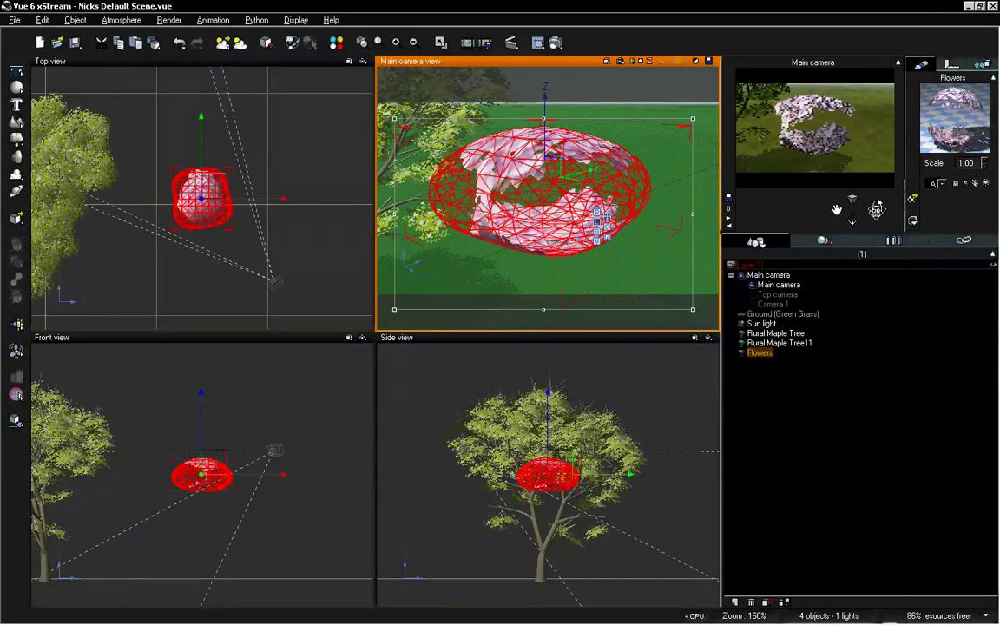
left_click_drag(877, 208, 878, 209)
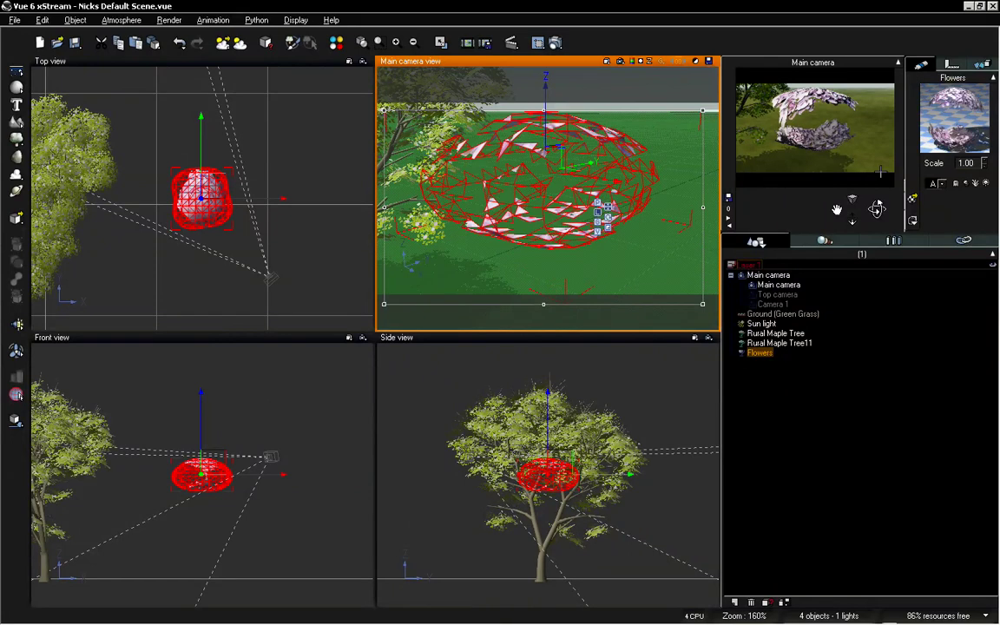
mouse_move(879, 206)
left_mouse_down()
mouse_move(836, 208)
mouse_move(860, 214)
mouse_move(840, 223)
mouse_move(875, 210)
left_mouse_up()
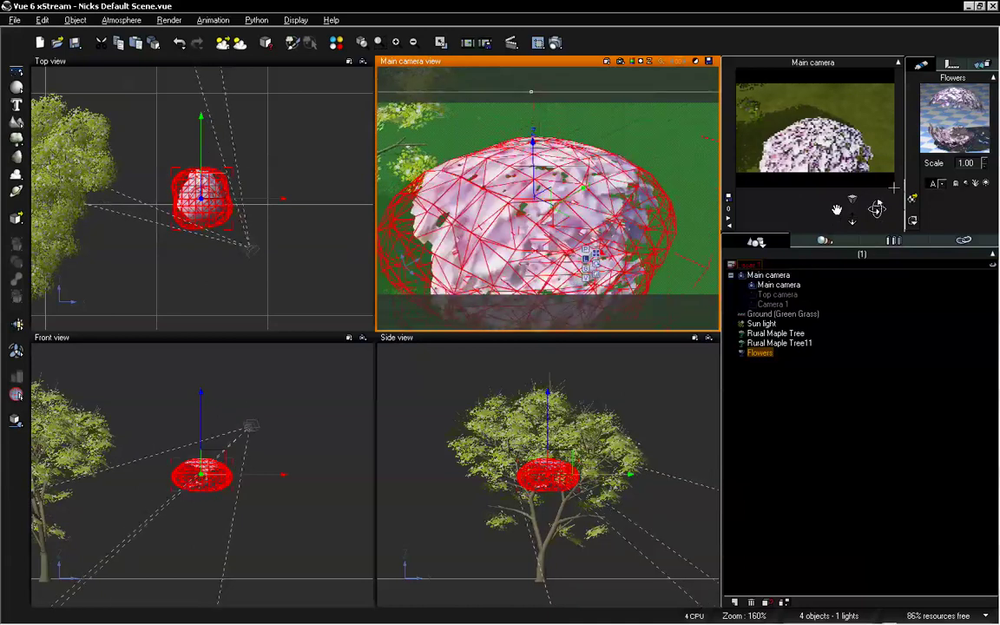
double_click(957, 111)
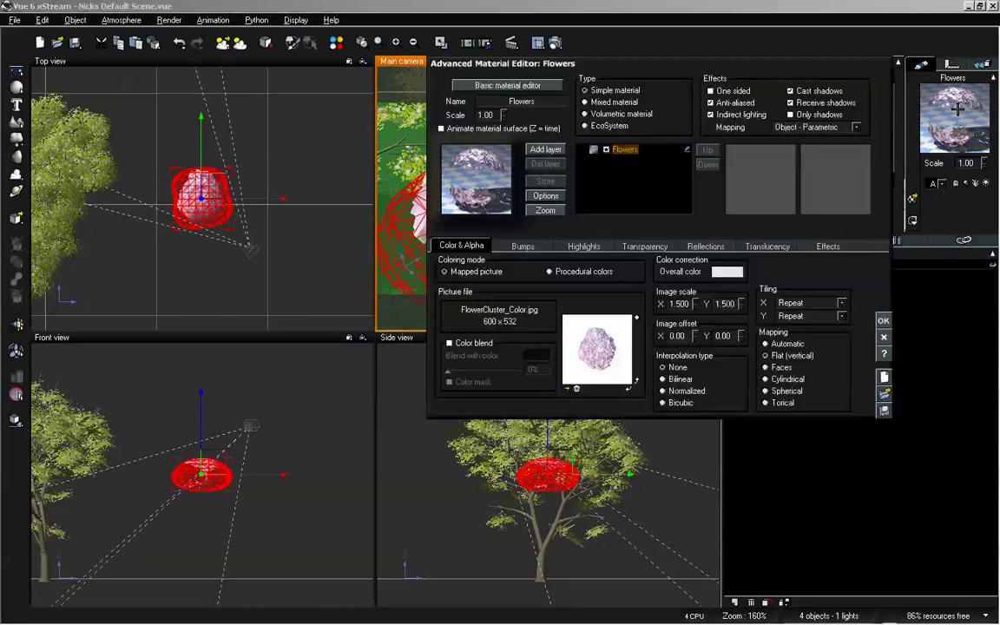
left_click(522, 246)
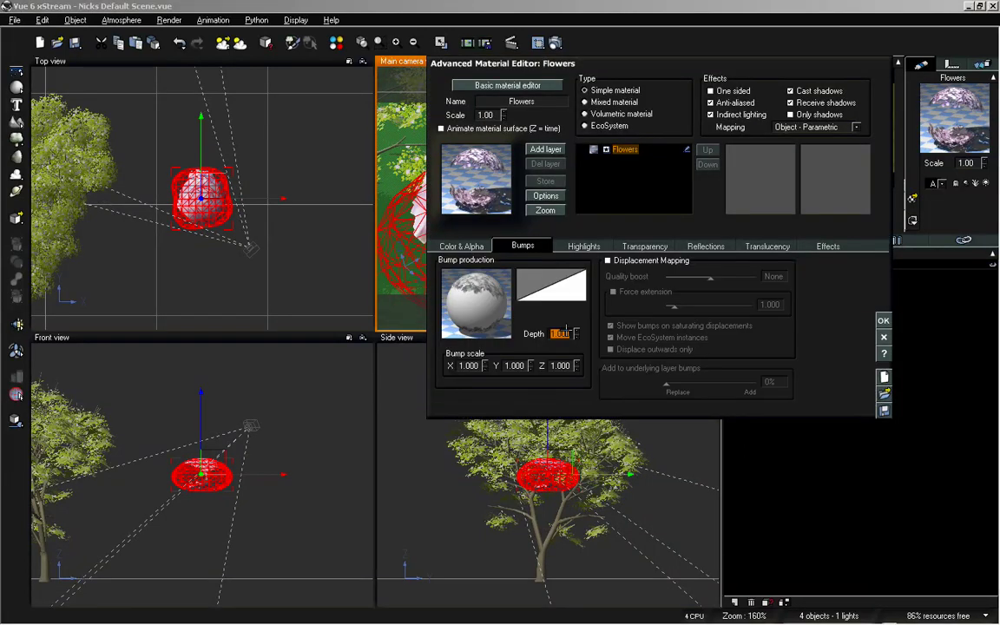
type(".2")
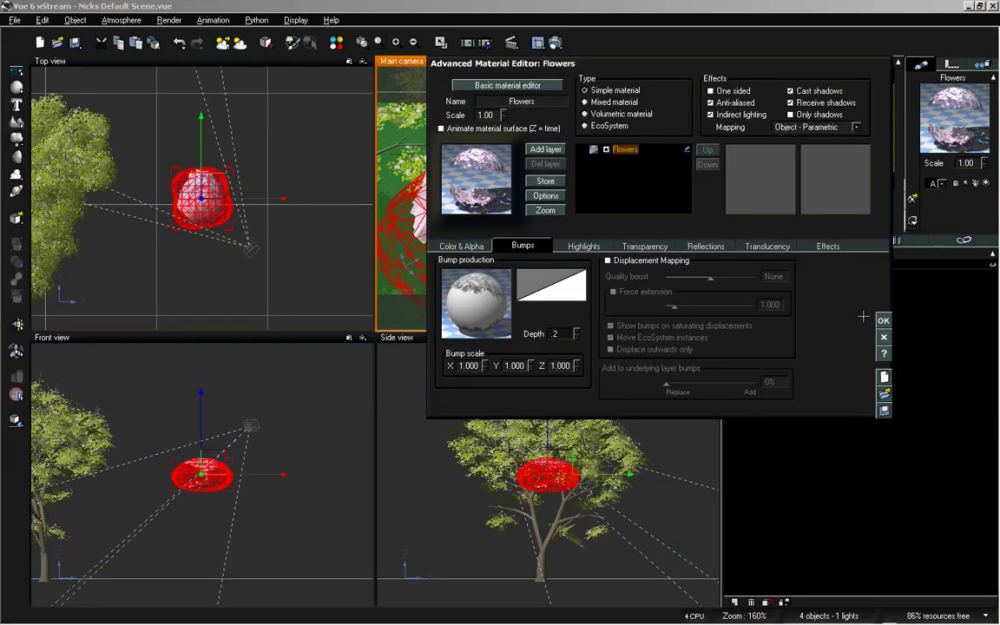
left_click(884, 319)
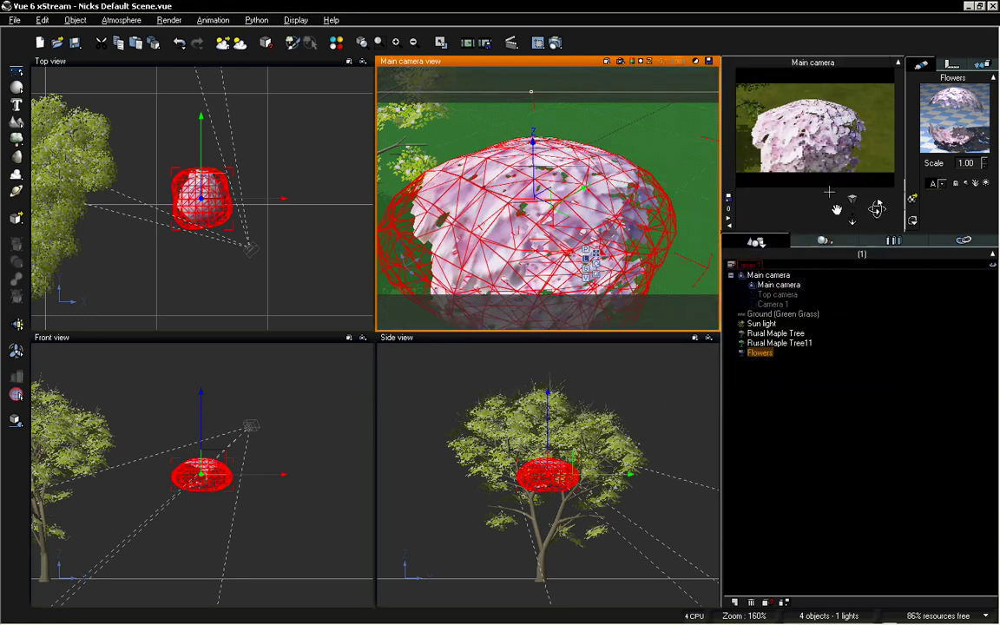
Render the flower cluster to screen at Broadcast quality and 640x360, inspect the result and close the render
left_click_drag(877, 205, 879, 209)
left_click(554, 42)
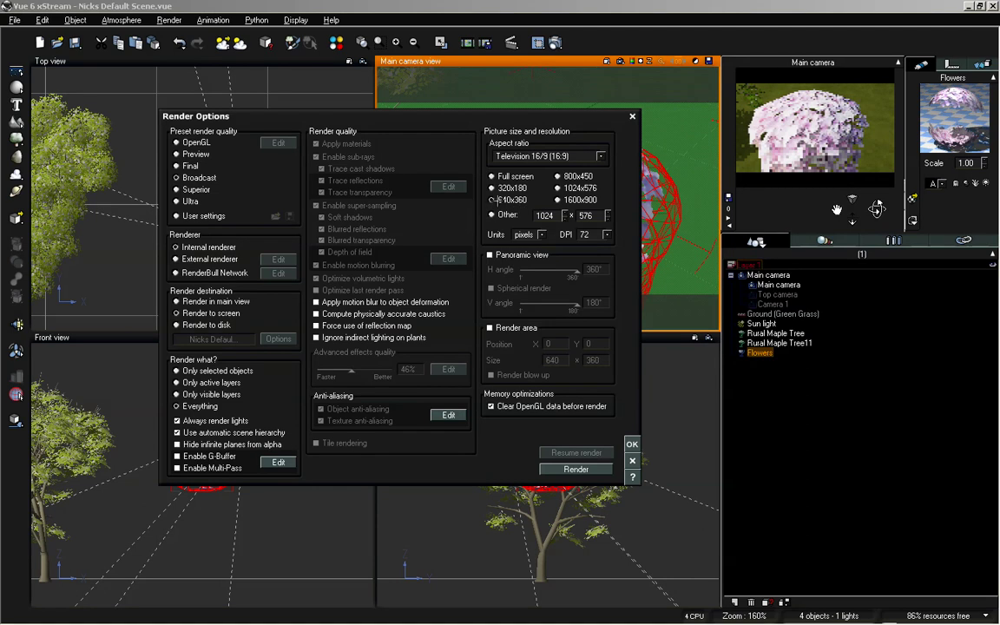
left_click(576, 469)
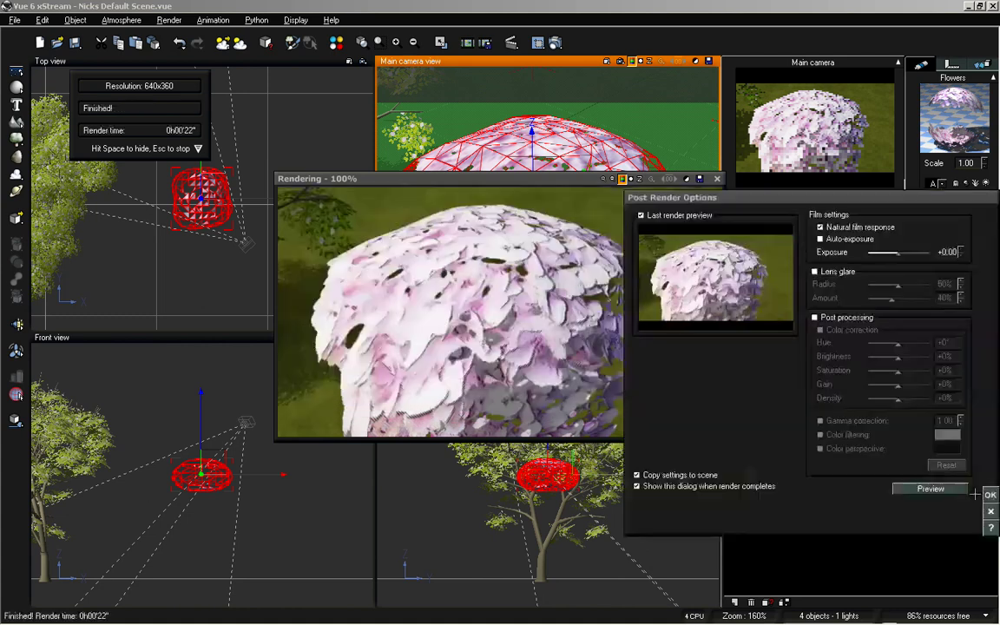
left_click(926, 486)
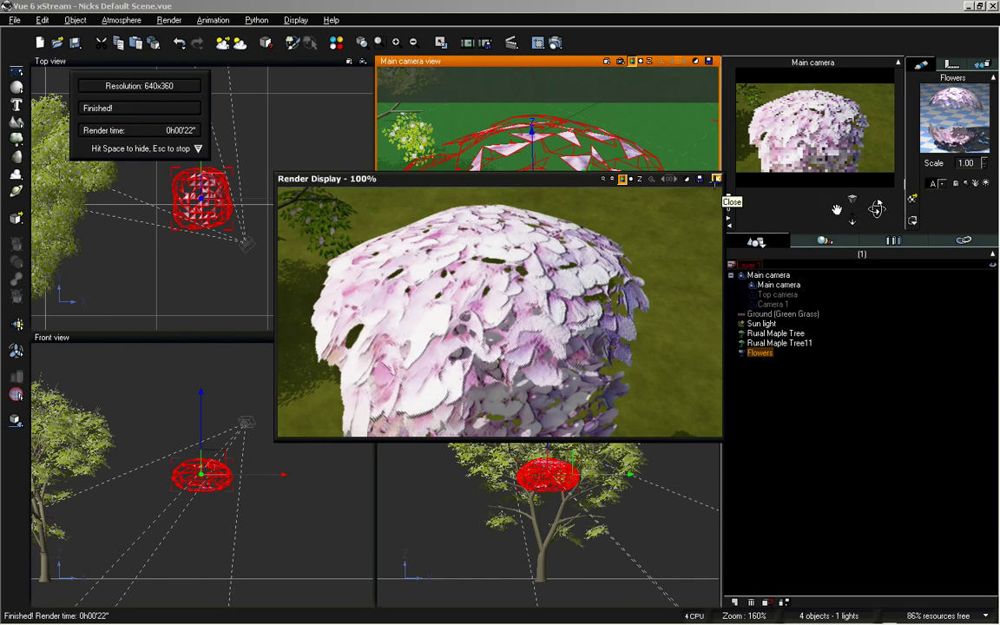
left_click(717, 180)
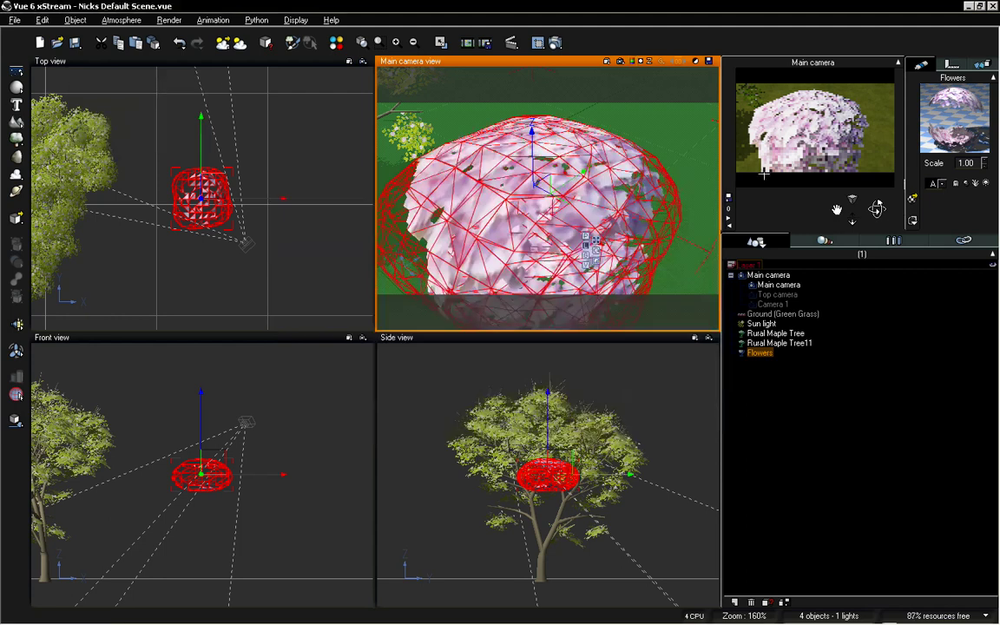
Open the Flowers material's bump function and set the flower color texture node's interpolation type to Bilinear
double_click(958, 116)
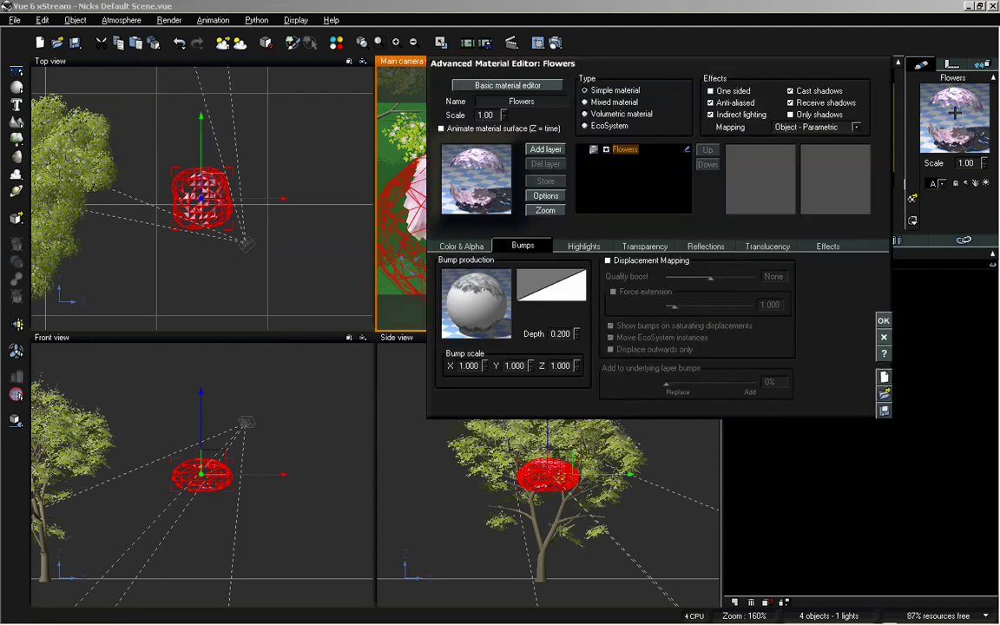
right_click(465, 307)
left_click(469, 310)
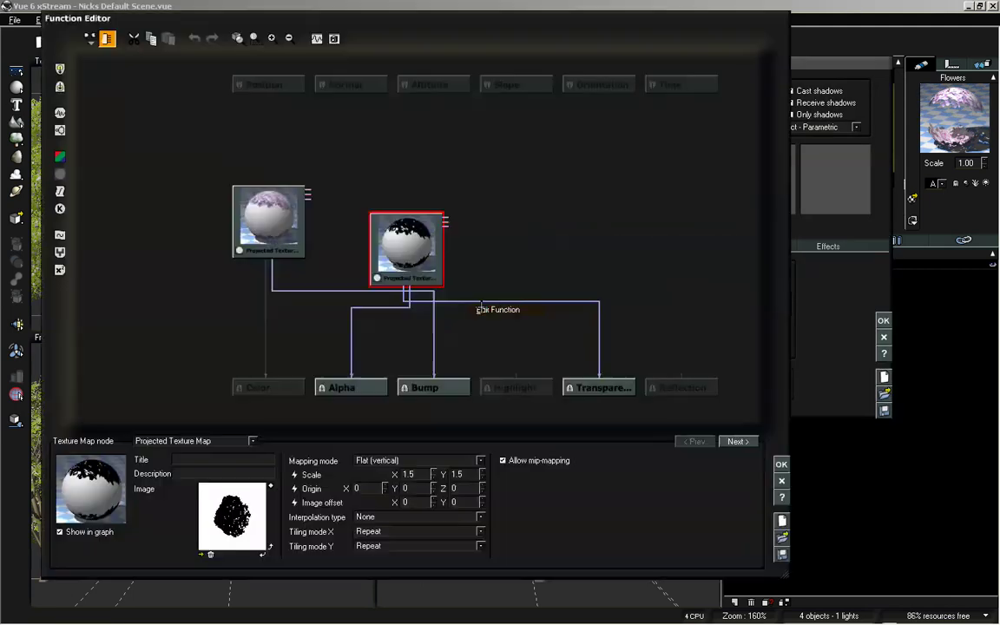
left_click(246, 227)
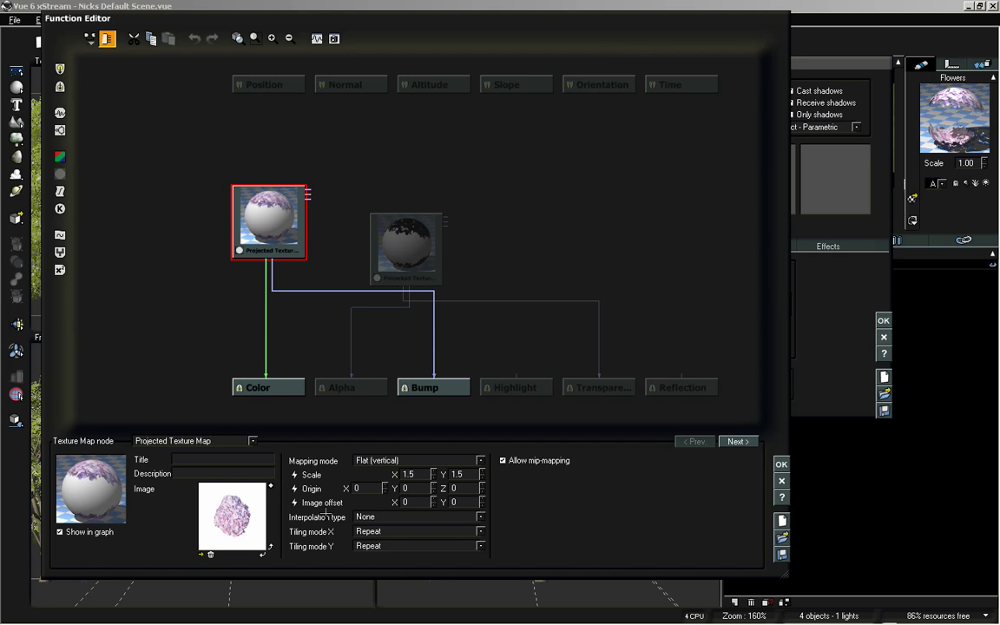
left_click(380, 516)
left_click(373, 531)
Set the black-and-white clip texture node's interpolation to Bilinear, and apply the Flowers material with a bump depth of 0.3
left_click(387, 243)
left_click(379, 516)
left_click(374, 530)
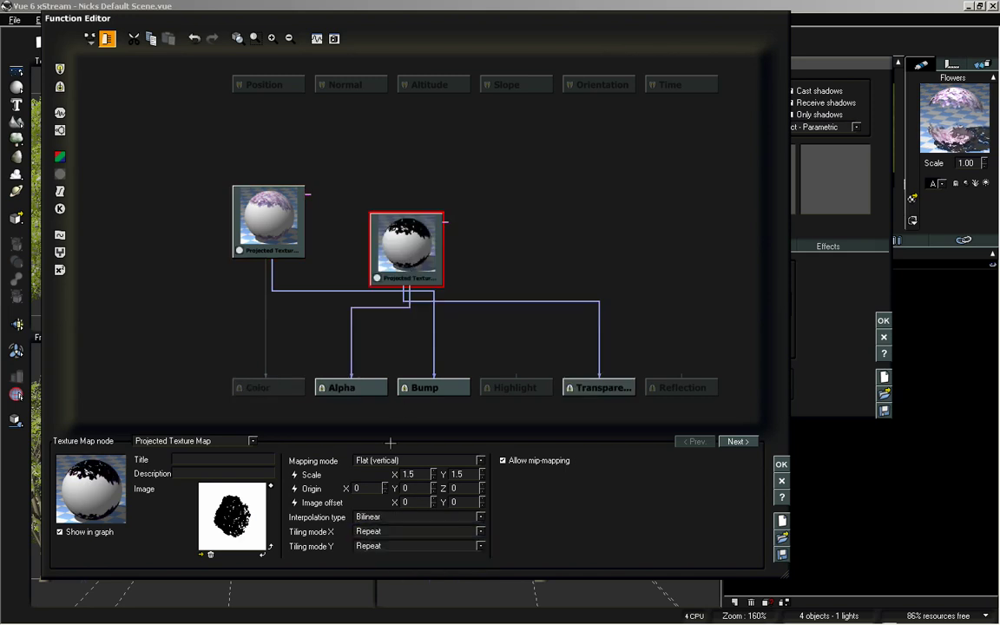
left_click(780, 465)
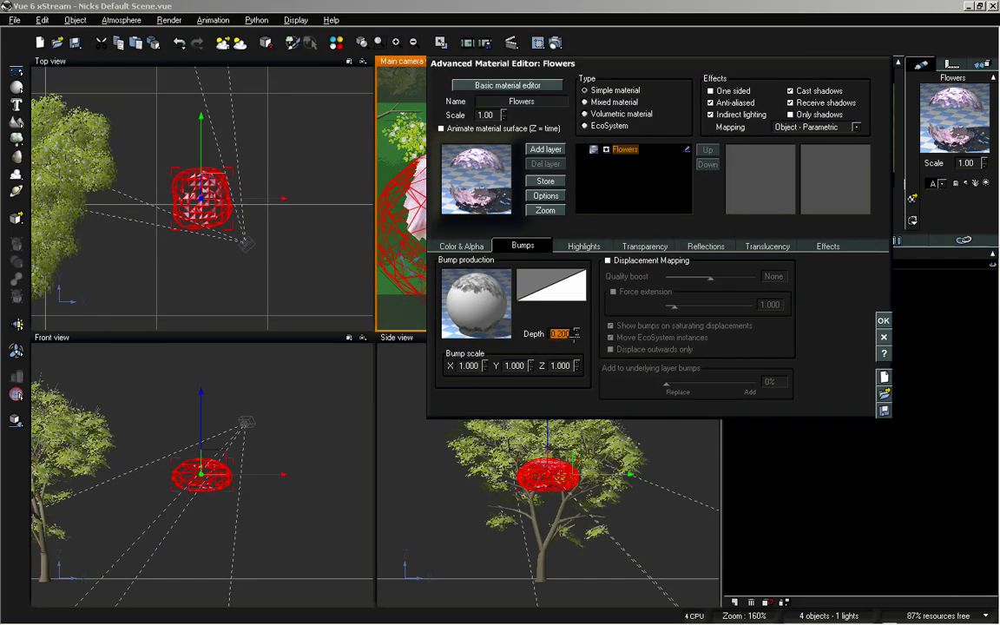
left_click(882, 320)
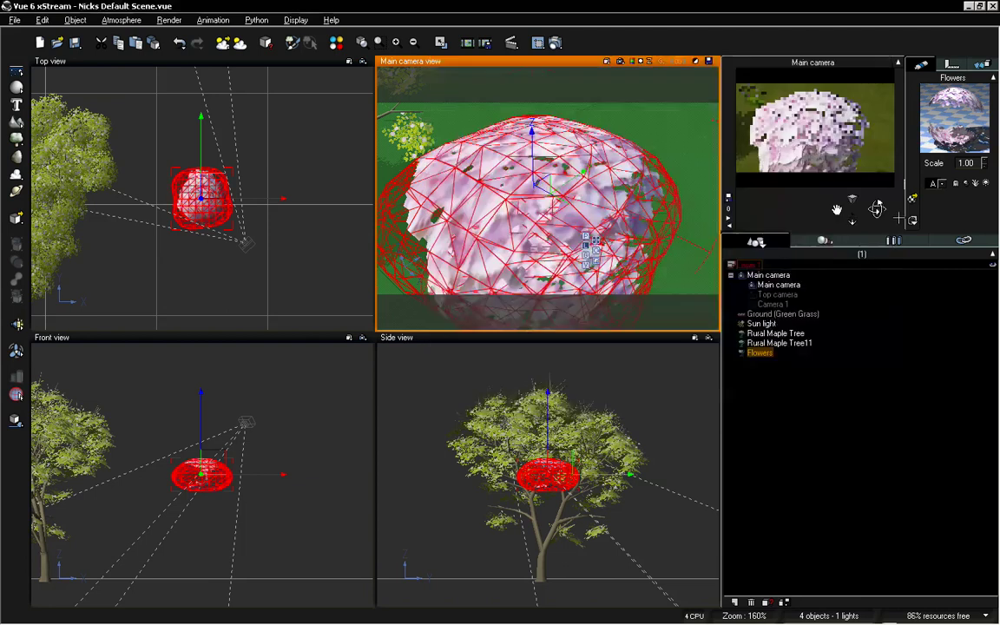
Reframe the main camera to show the whole flower cluster, render it, accept the post render options and close the render
left_click_drag(837, 210, 806, 199)
left_click(512, 42)
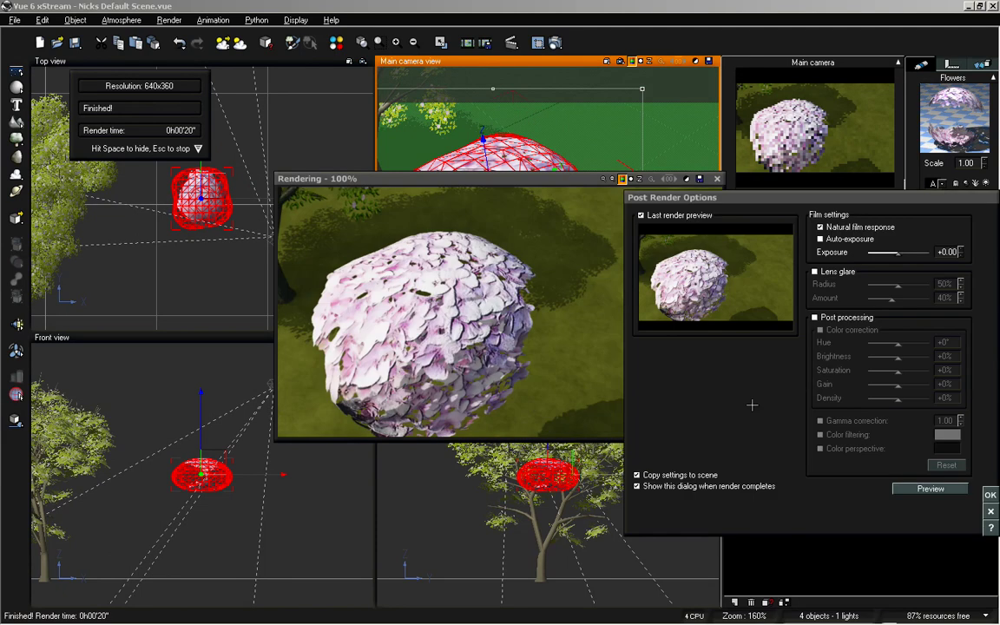
left_click(990, 495)
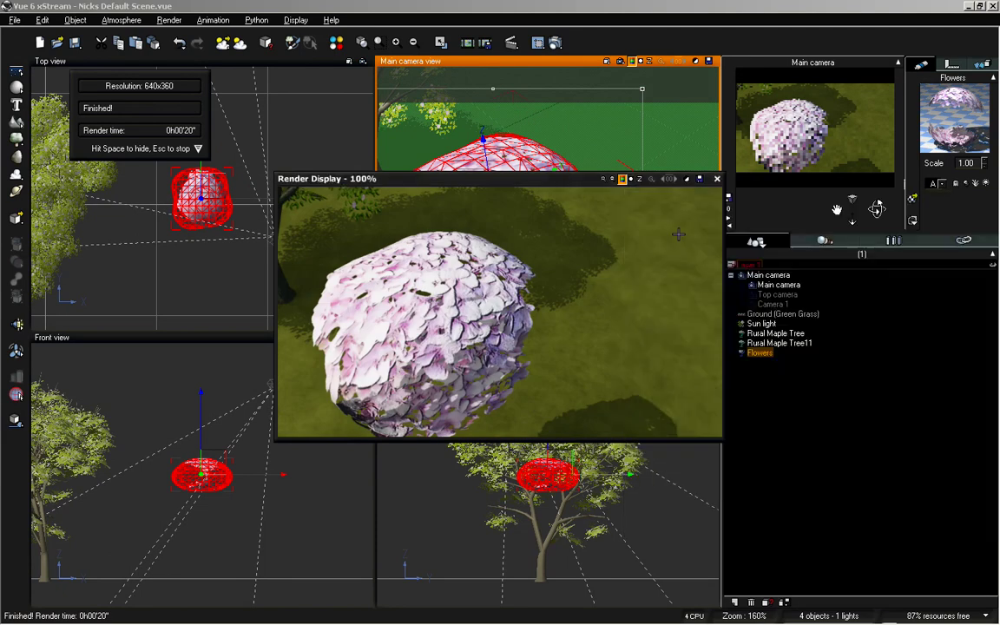
left_click(717, 179)
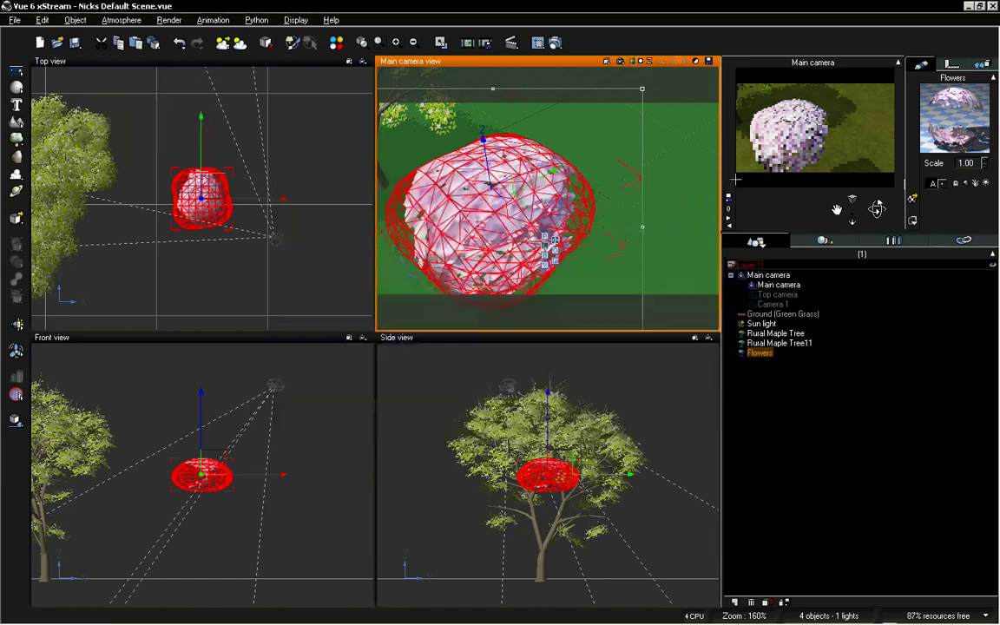
Try converting Flowers to a mixed material whose Material 2 has 100% global transparency
mouse_move(877, 208)
left_mouse_down()
mouse_move(879, 219)
mouse_move(877, 200)
mouse_move(877, 209)
left_mouse_up()
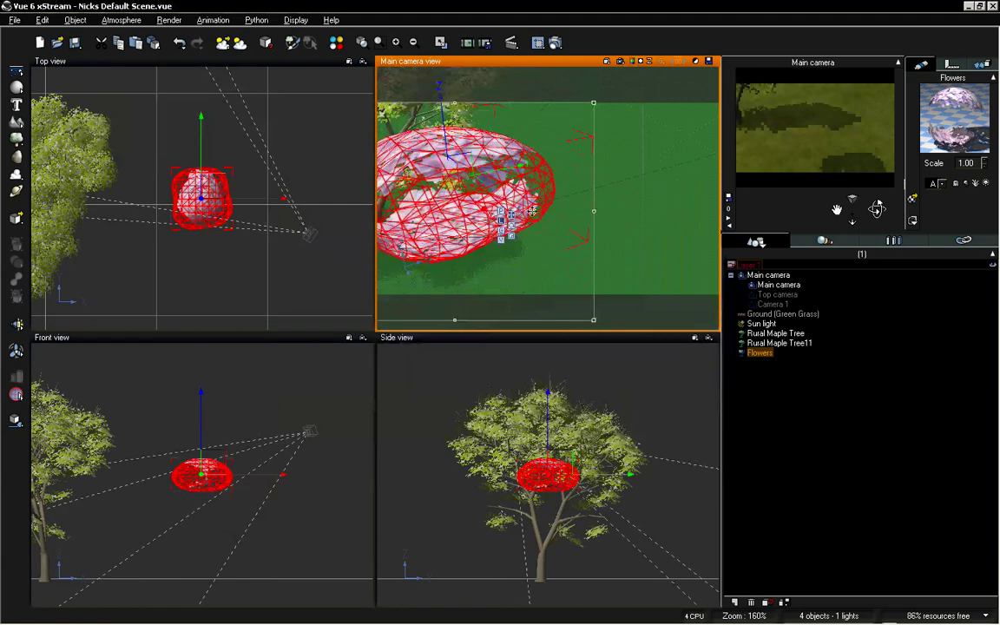
double_click(970, 119)
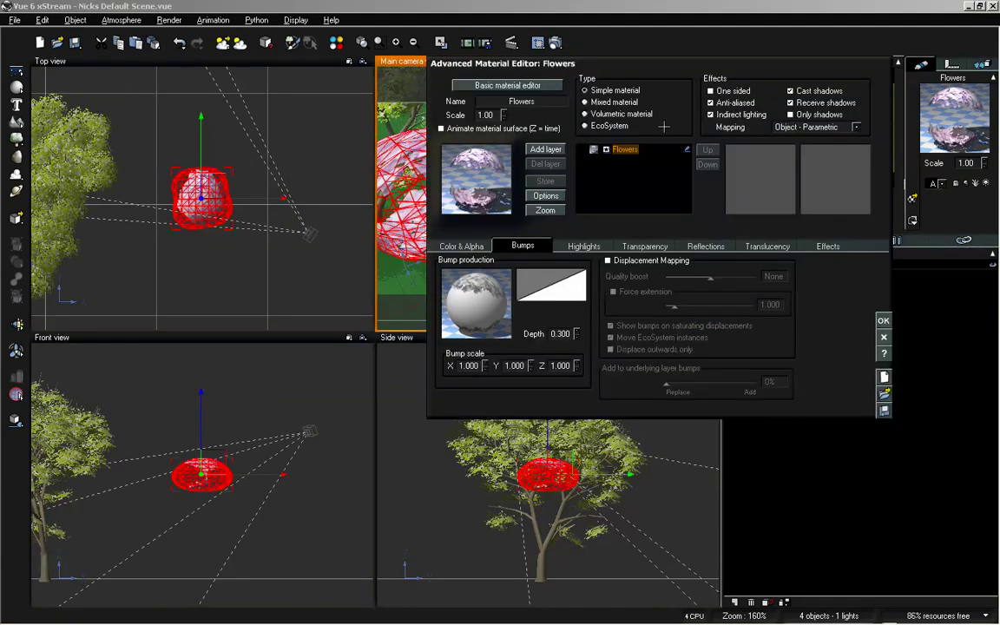
left_click(589, 102)
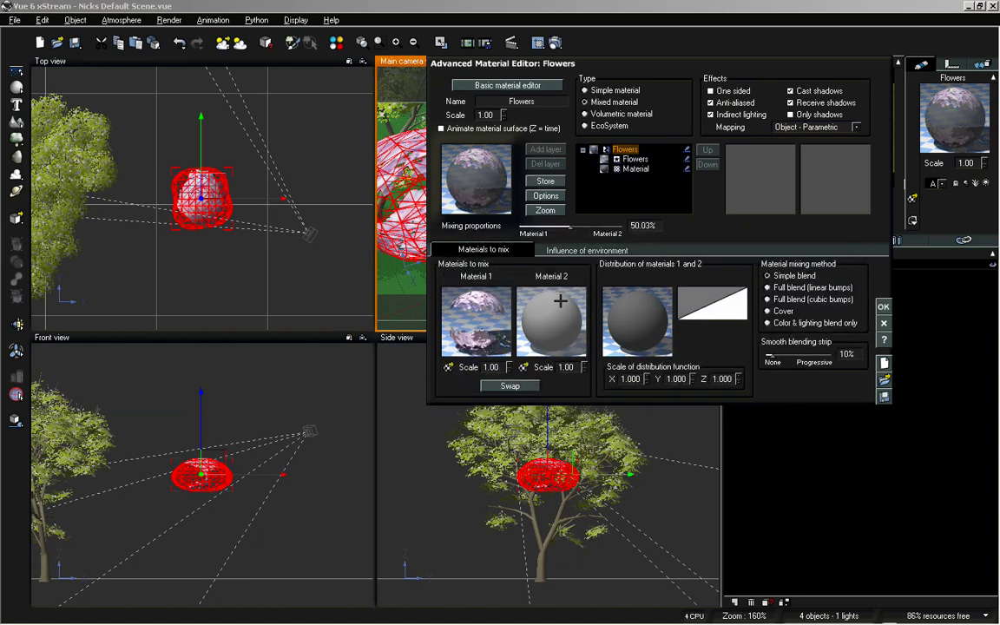
double_click(560, 301)
left_click_drag(544, 227, 500, 224)
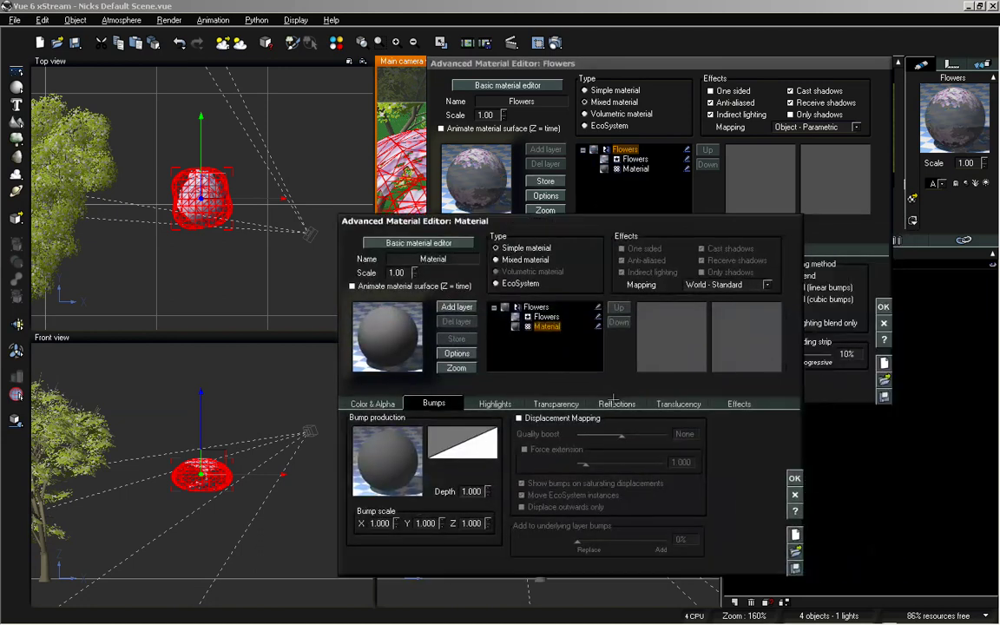
left_click(579, 403)
left_click_drag(432, 433, 433, 432)
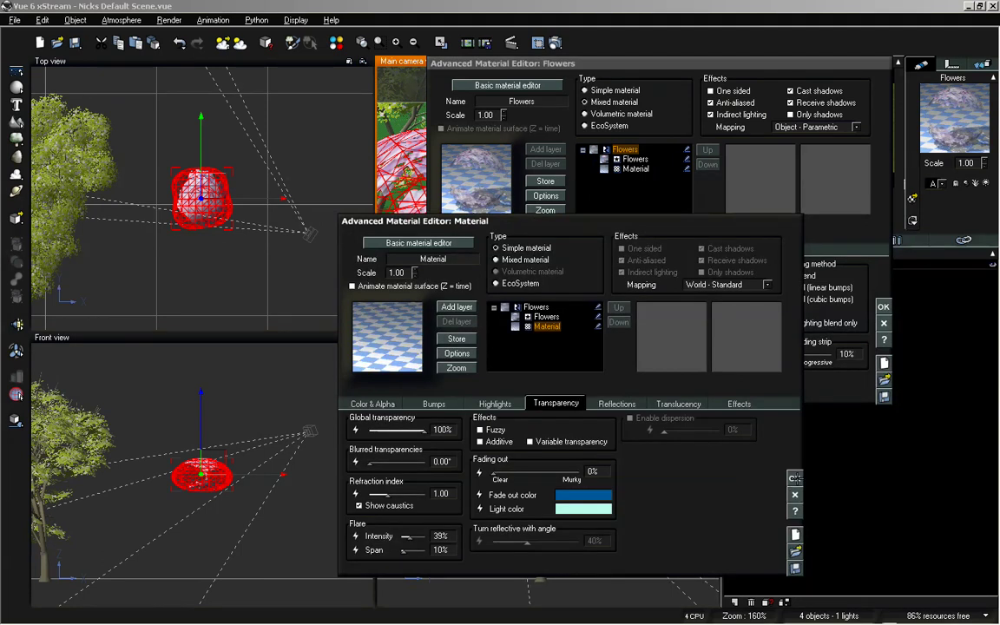
left_click(793, 478)
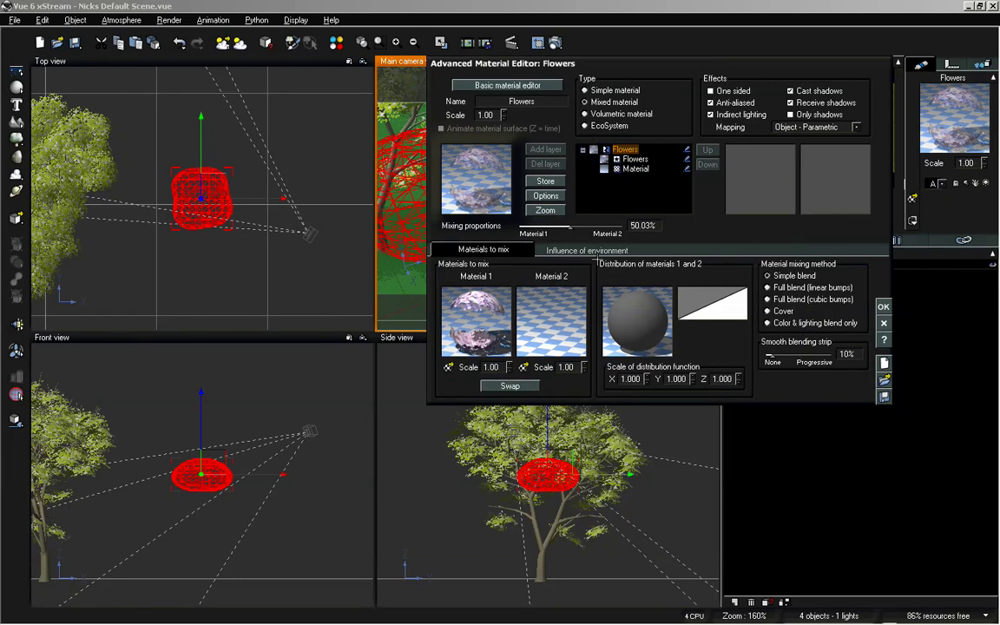
Make the material distribution depend on the environment with 0% altitude and 100% slope influence, and apply the mixed material
left_click(596, 251)
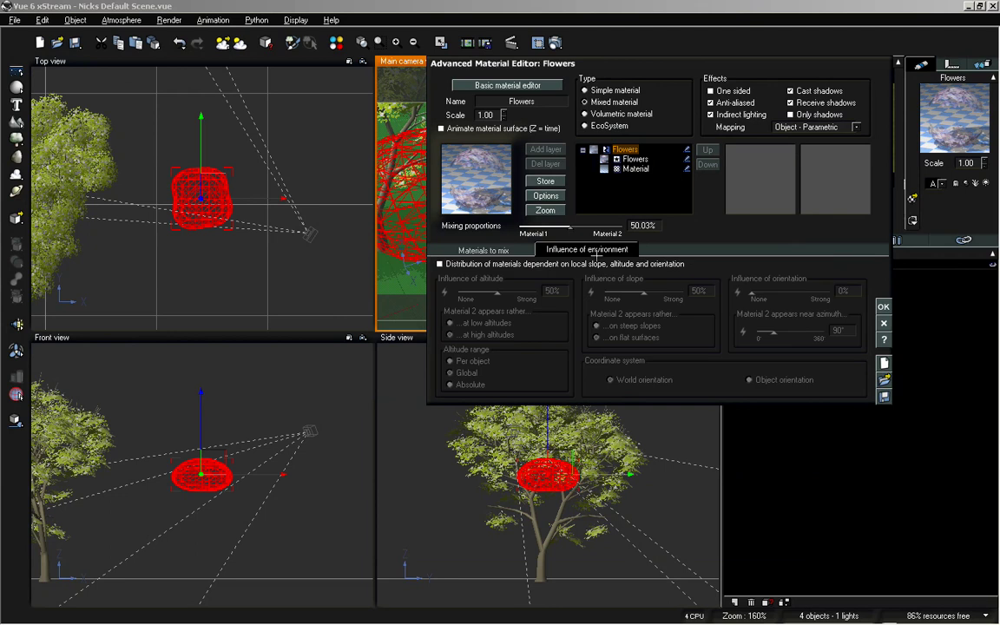
left_click(441, 264)
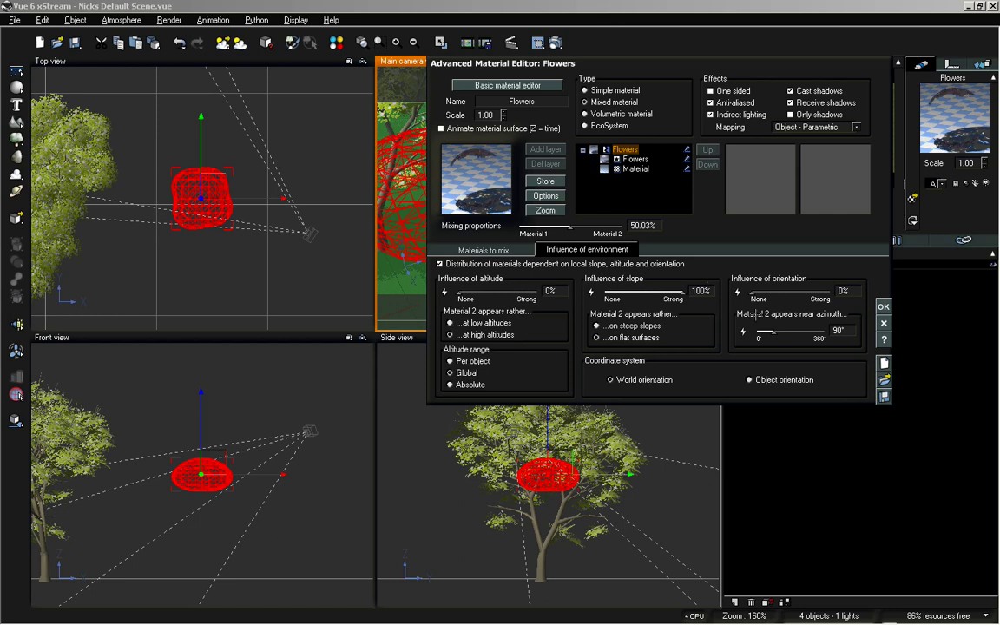
left_click(473, 249)
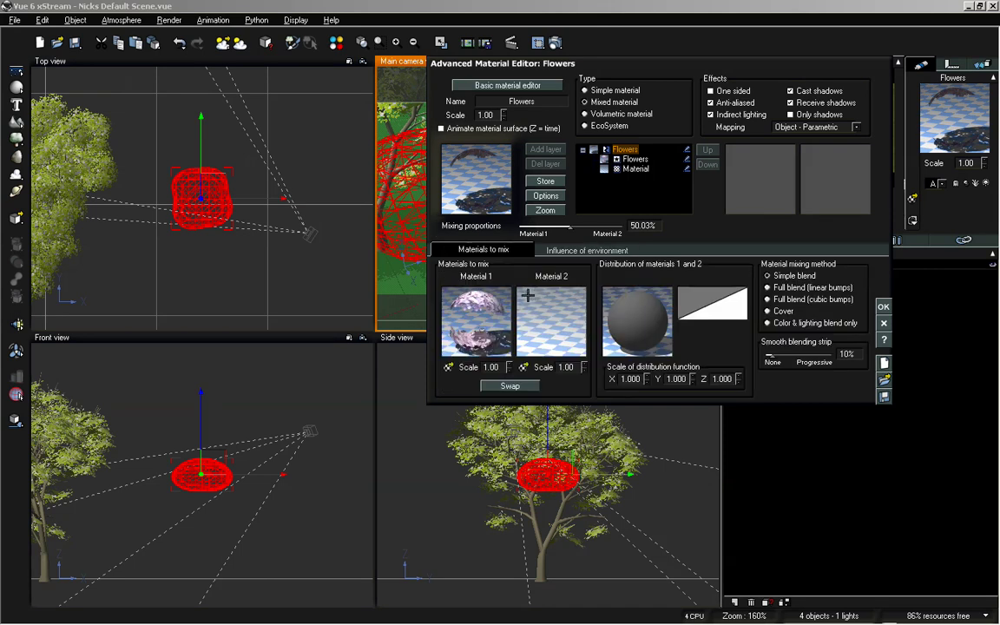
left_click(885, 323)
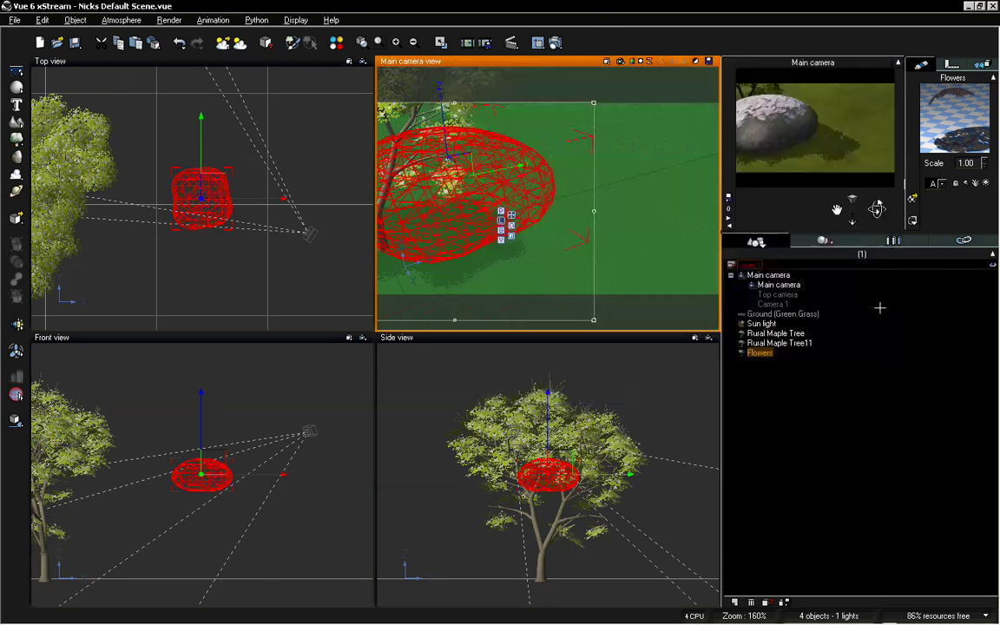
Swap Material 1 and Material 2 in the Flowers mixed material, apply it and view the cluster from another angle
left_click_drag(887, 206, 878, 207)
double_click(971, 122)
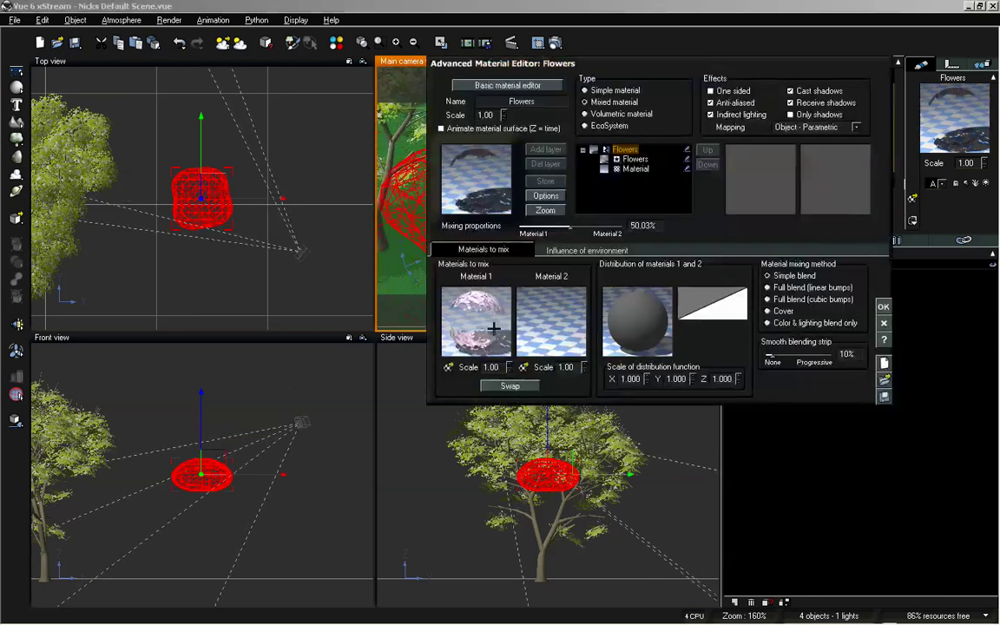
left_click(505, 385)
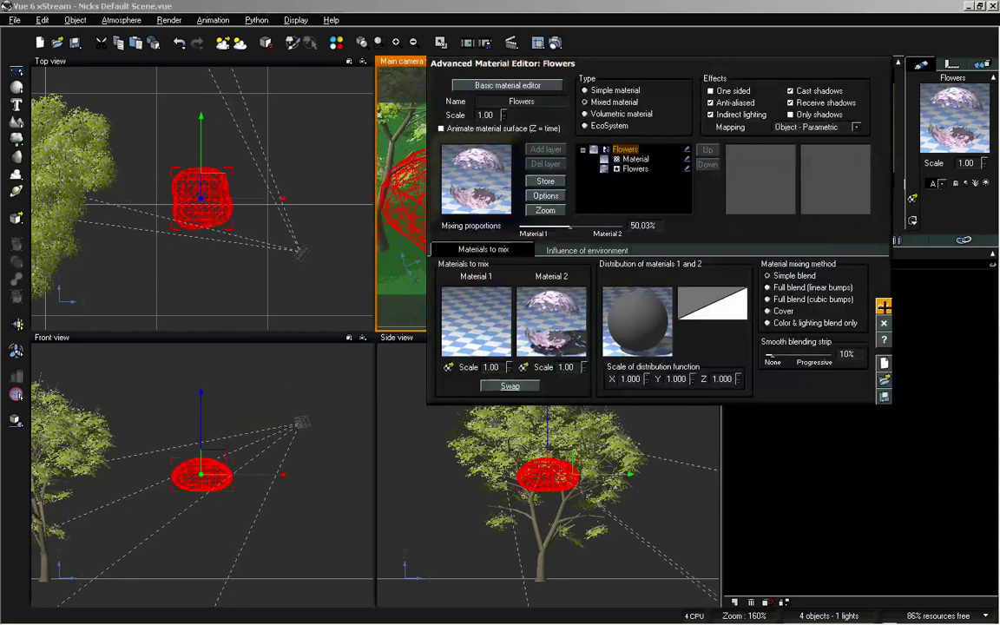
left_click(883, 322)
left_click_drag(876, 208, 880, 211)
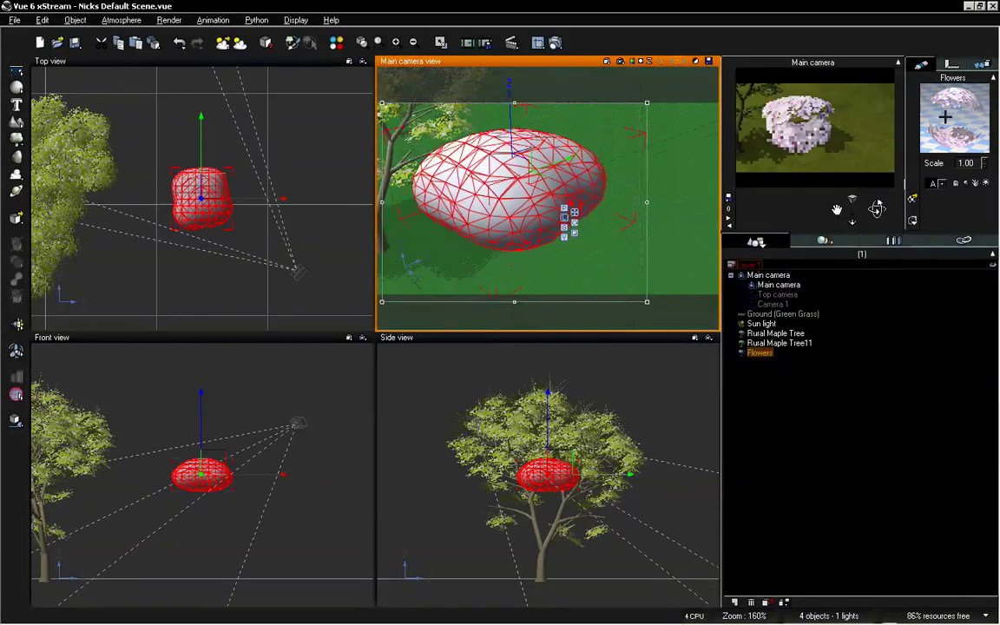
Review the mixed material's environment influence, set its mixing method to Cover and apply the change
key("ctrl+e")
left_click_drag(724, 87, 682, 104)
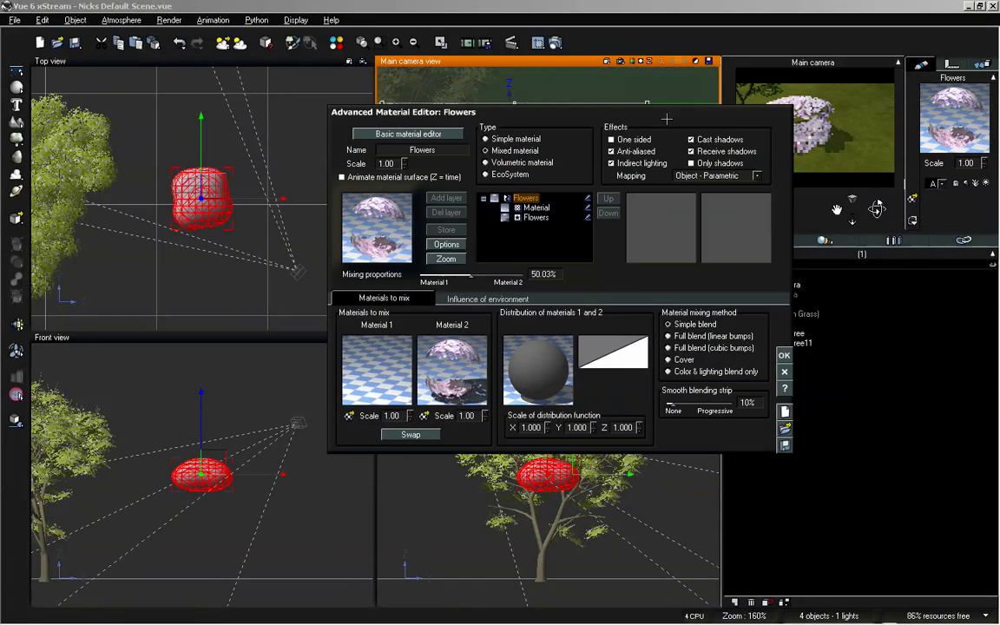
left_click(506, 299)
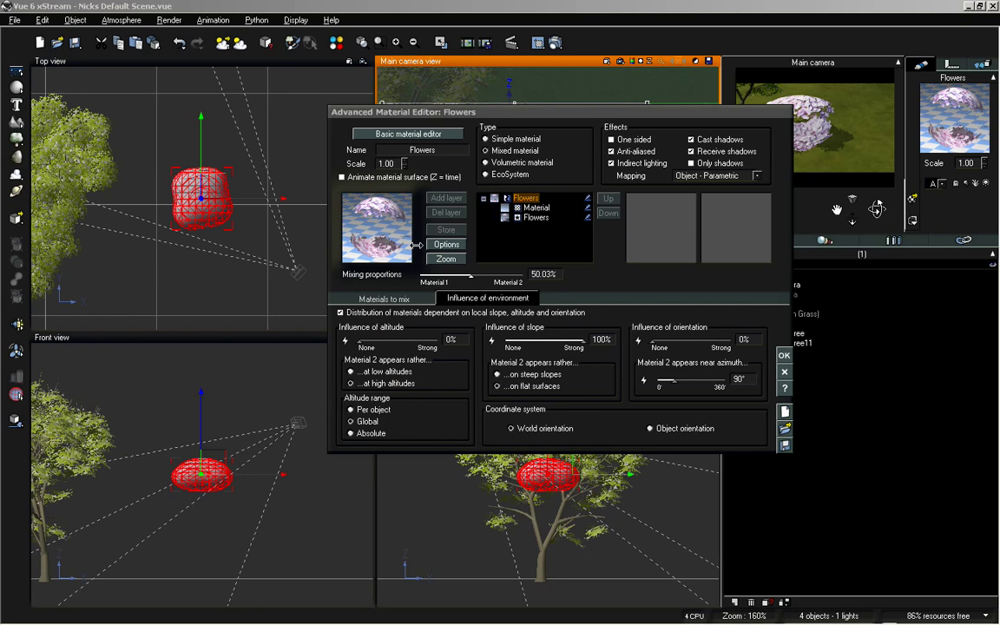
left_click(412, 297)
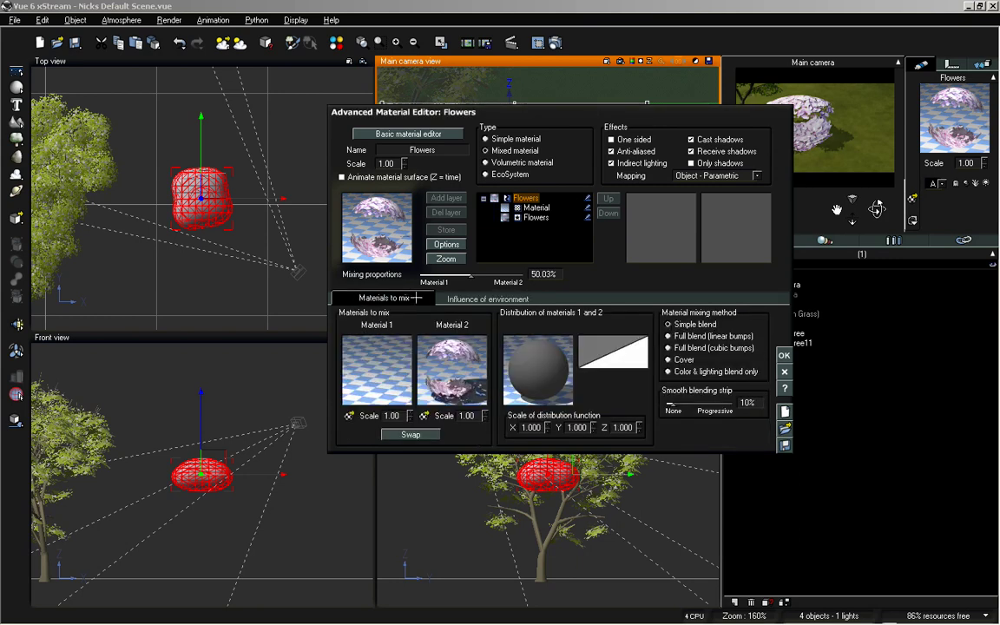
left_click(669, 359)
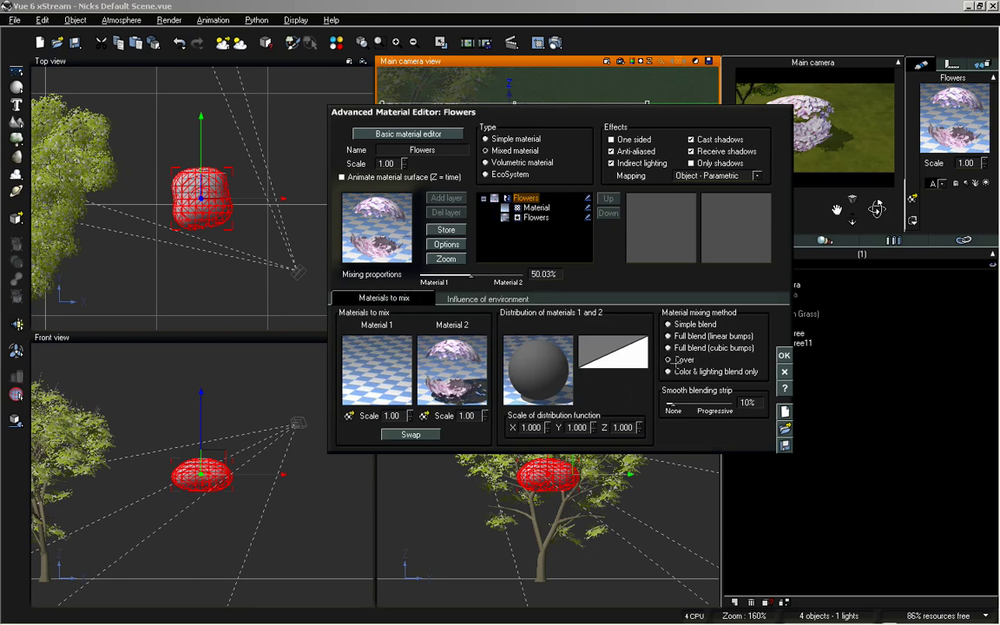
key("Return")
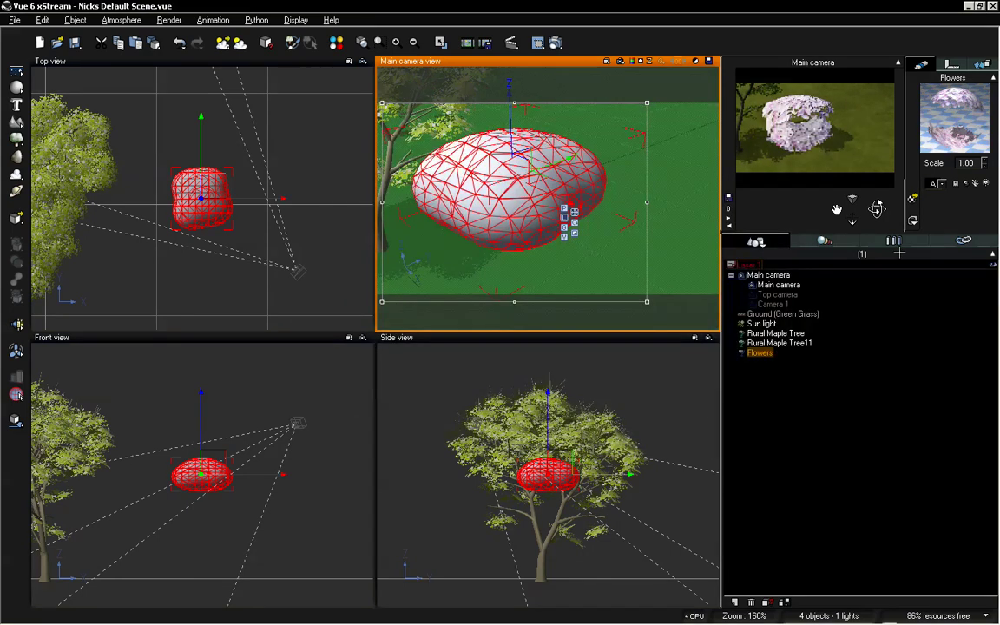
Swap the mixed materials back, return Flowers to a simple material and make it one sided
left_click_drag(878, 206, 878, 208)
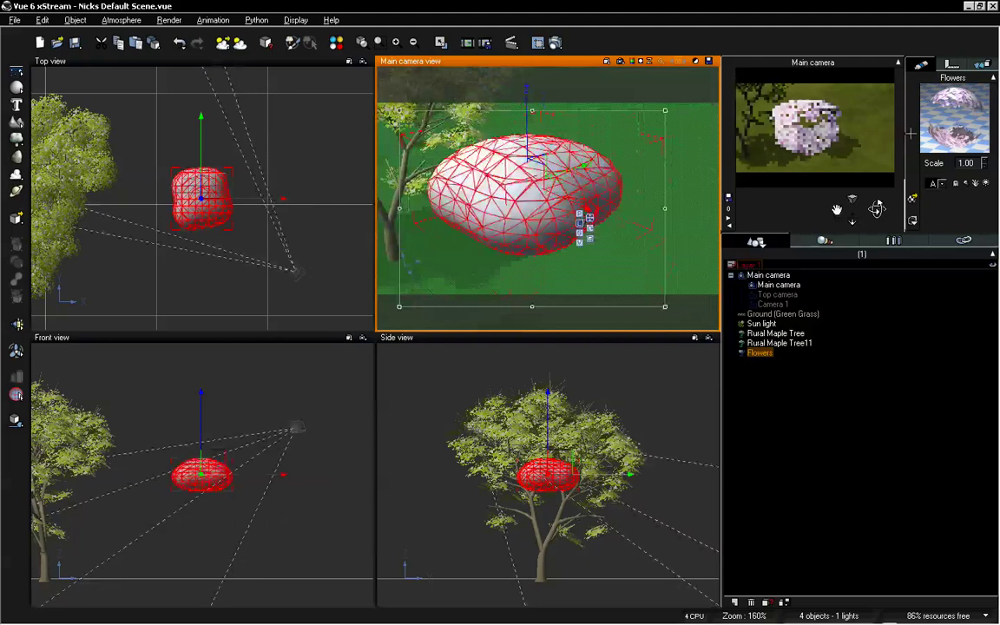
double_click(956, 114)
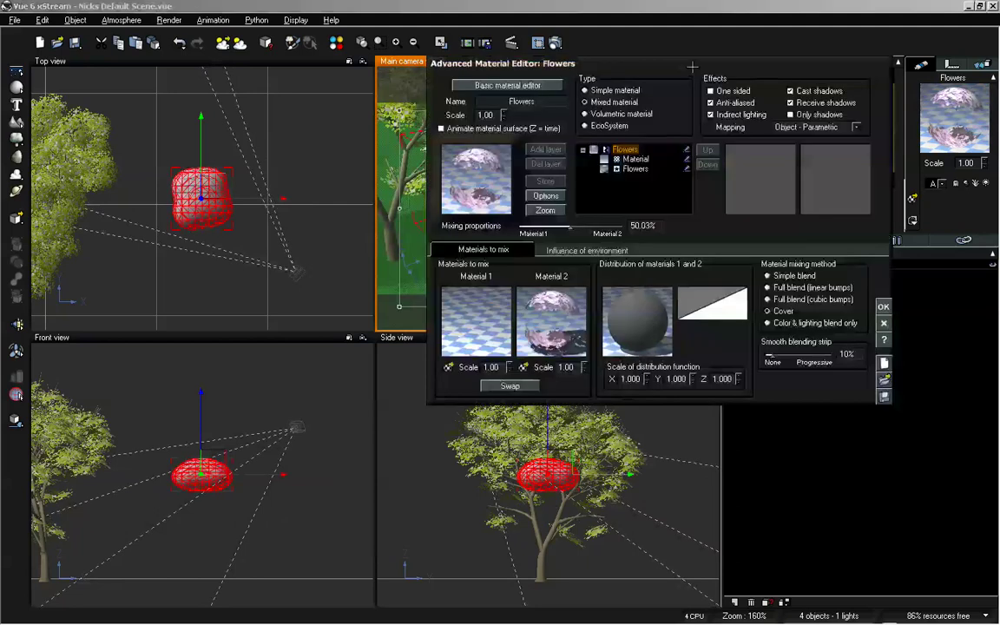
left_click_drag(692, 67, 434, 152)
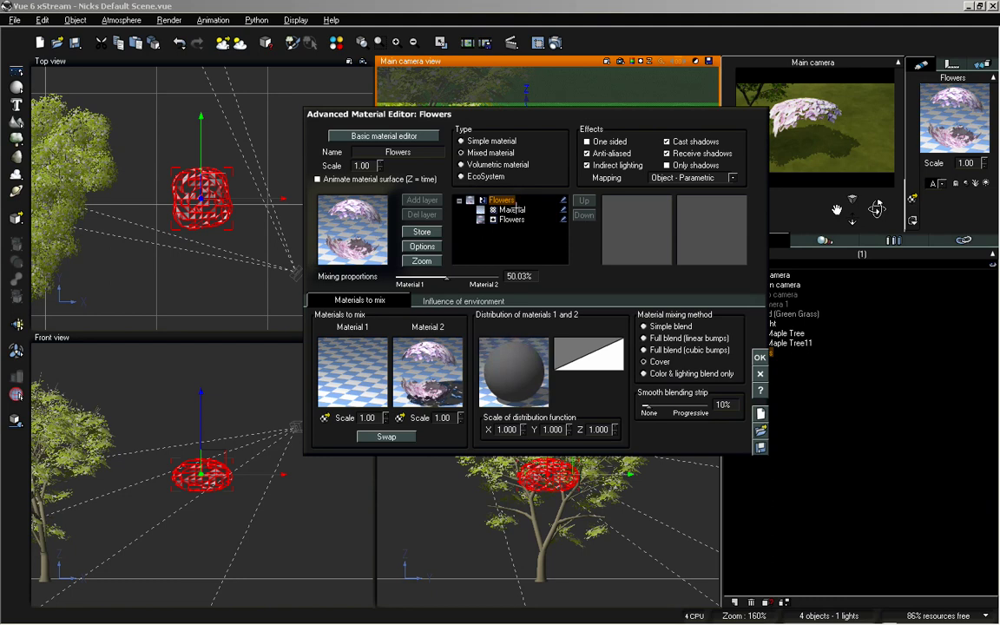
left_click(512, 209)
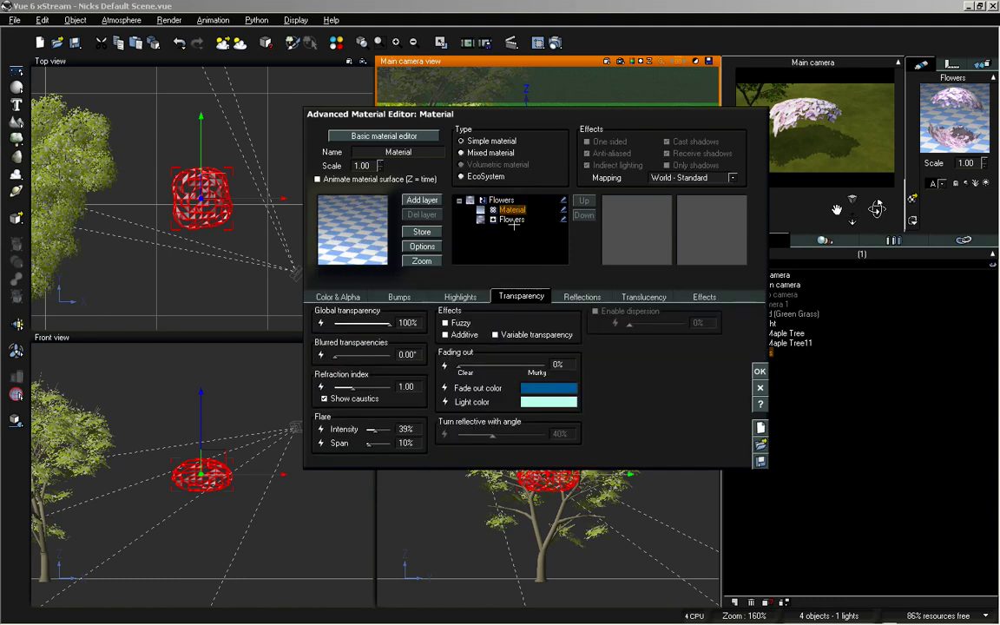
left_click(498, 199)
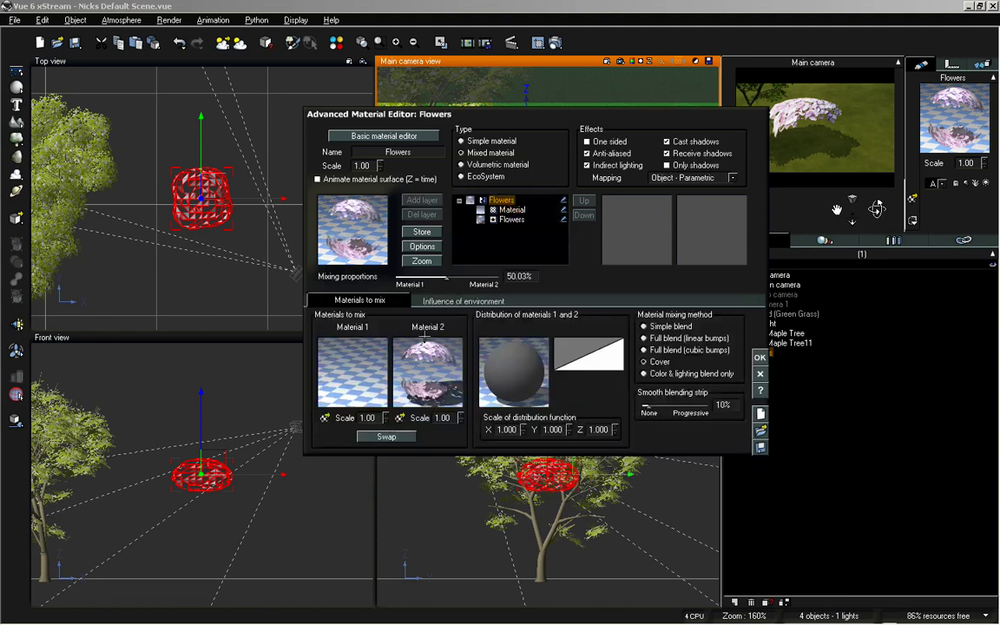
left_click(407, 438)
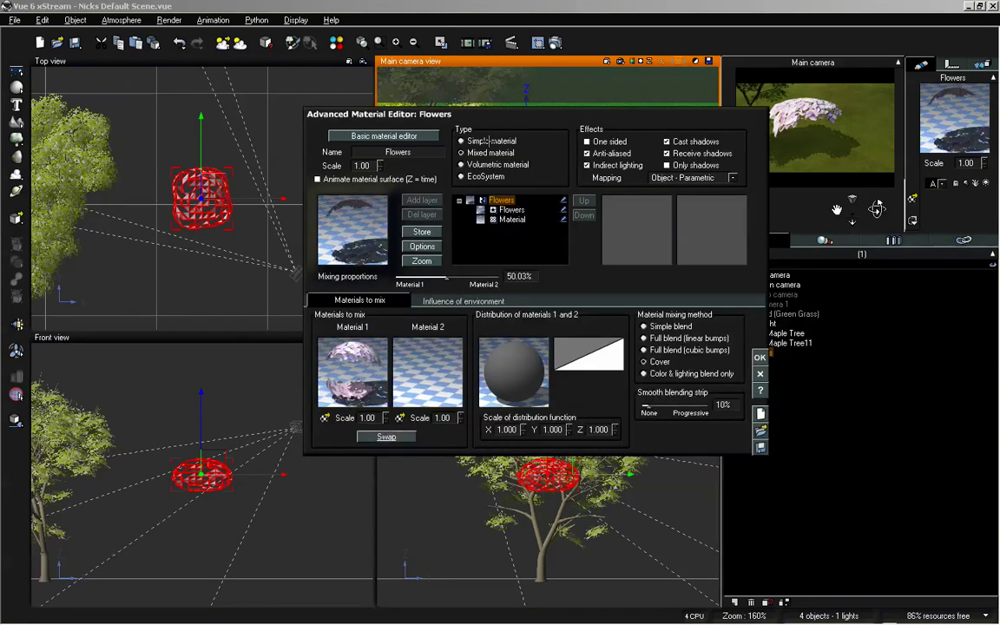
left_click(488, 141)
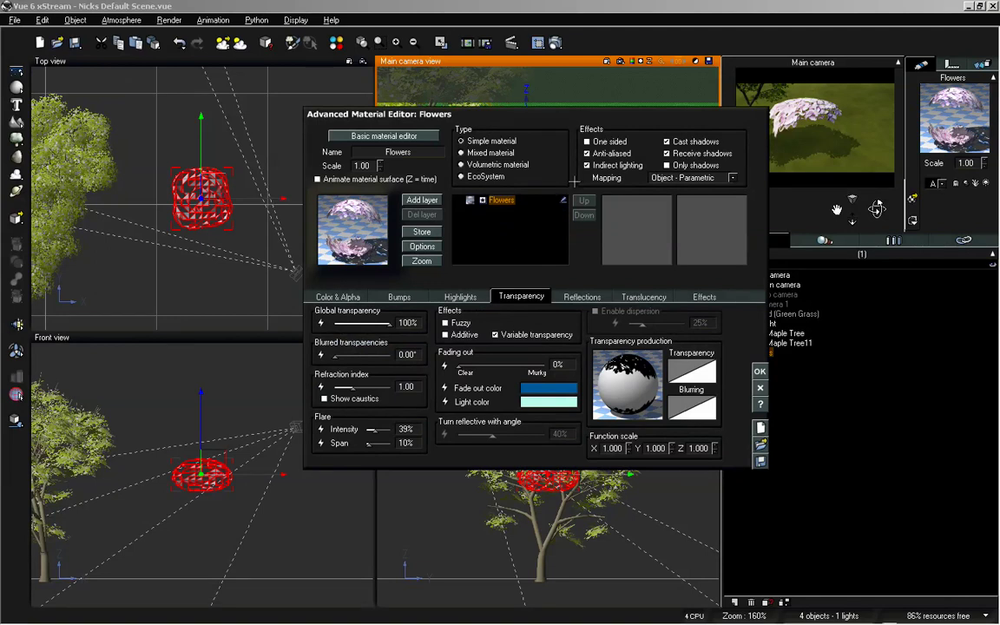
left_click(602, 141)
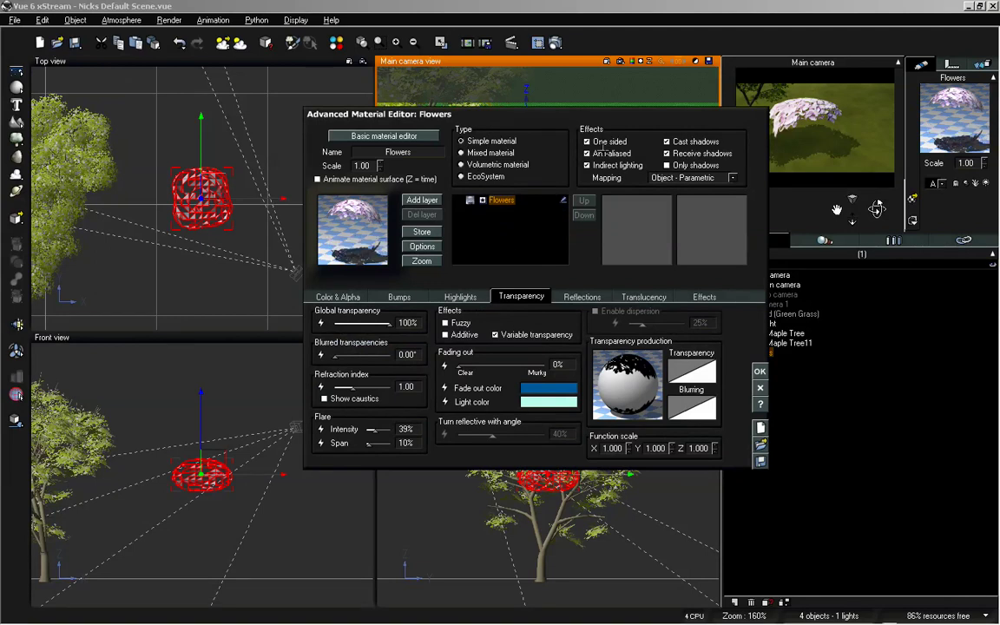
Apply the one-sided Flowers material and inspect the cluster in the main camera view from wider and lower angles
left_click(759, 371)
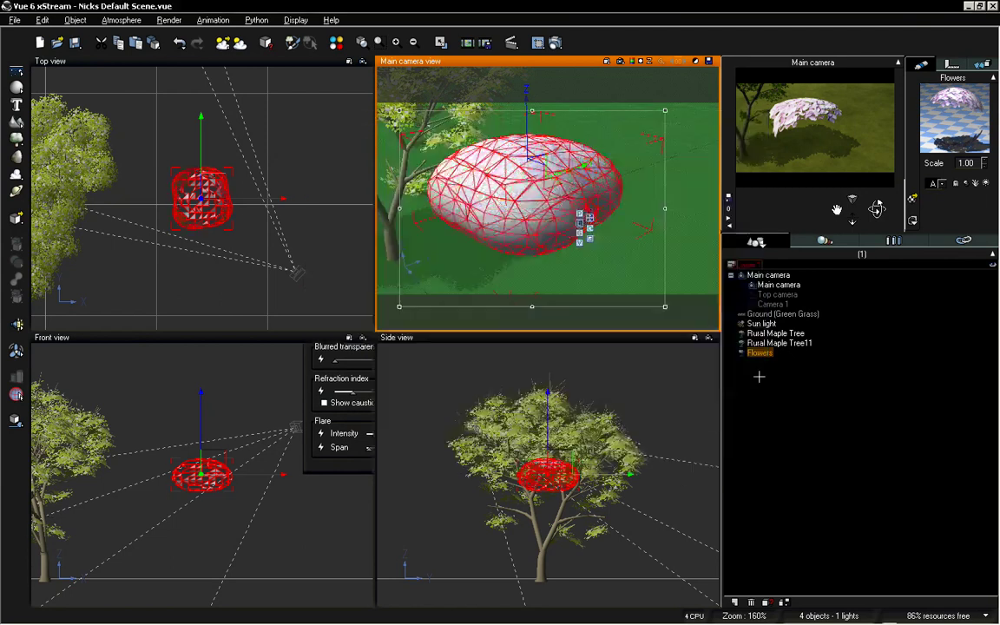
left_click_drag(877, 208, 854, 215)
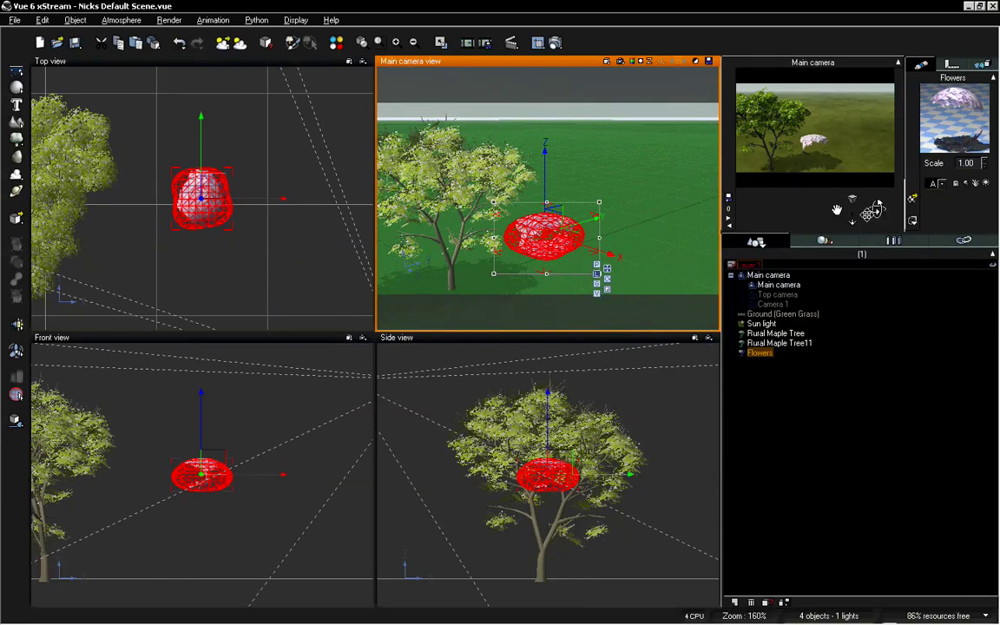
left_click_drag(877, 209, 877, 208)
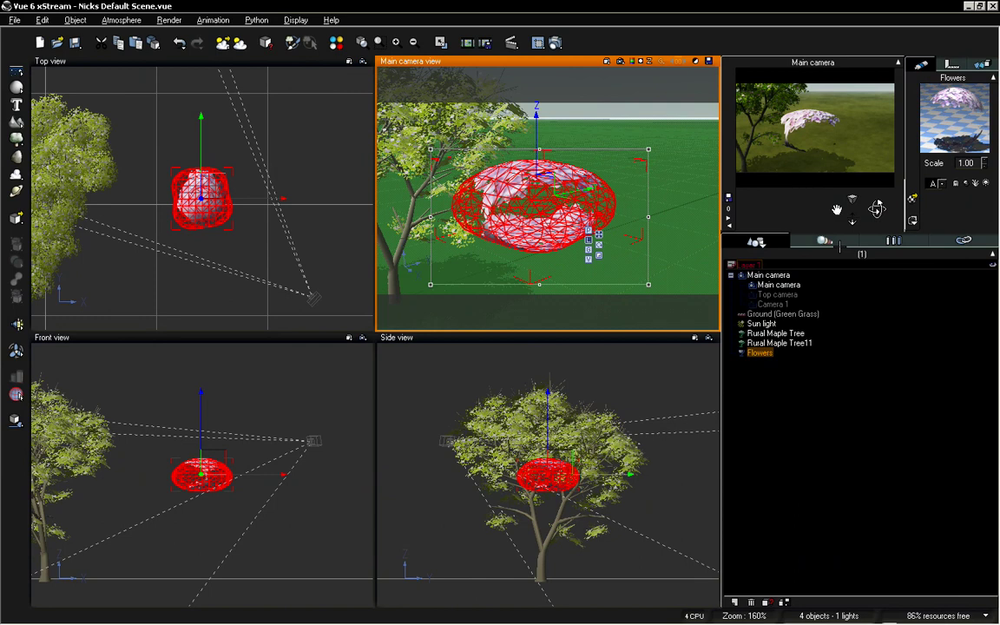
Add a new layer above Flowers in its material, with 100% global transparency and +100 alpha boost
double_click(848, 101)
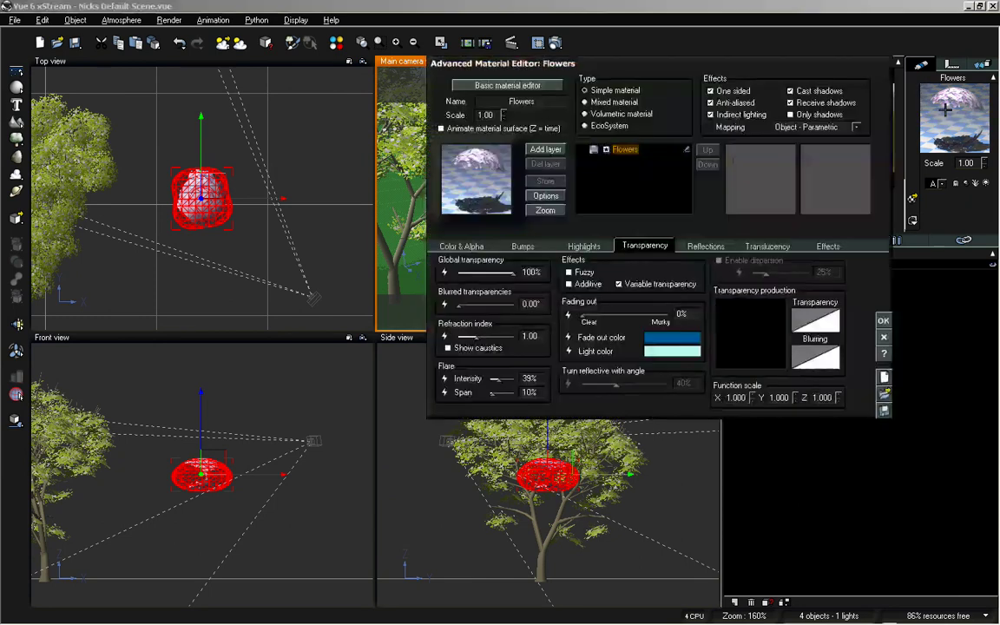
left_click_drag(655, 66, 583, 150)
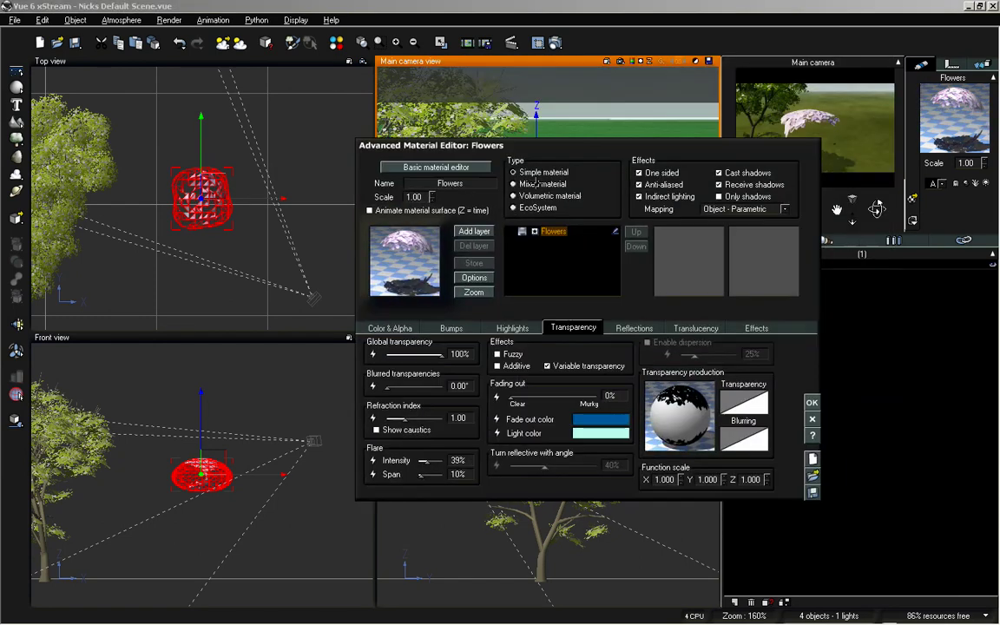
left_click(429, 229)
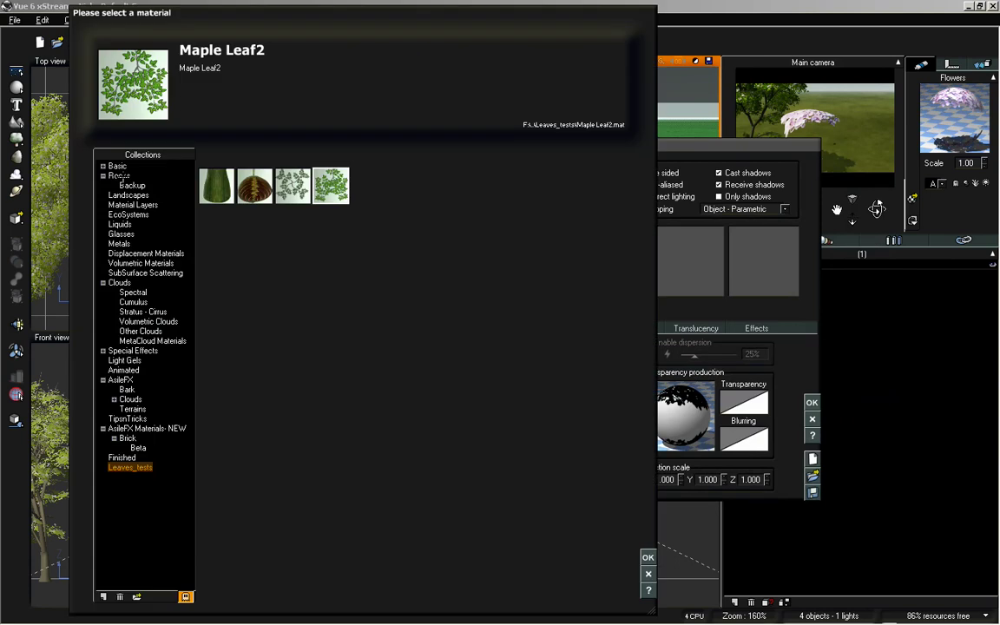
left_click(648, 557)
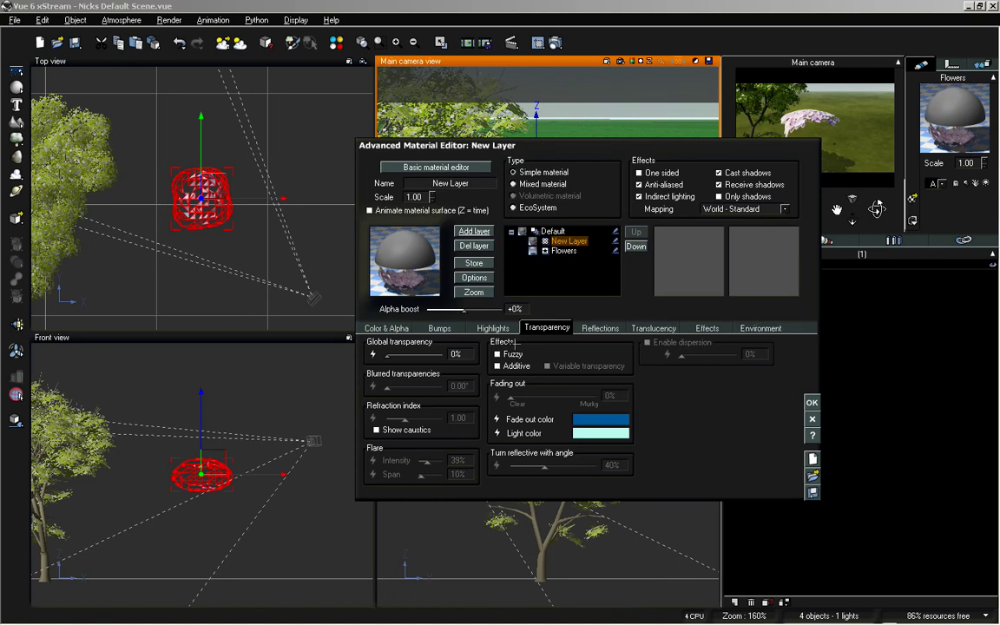
left_click_drag(408, 359, 447, 359)
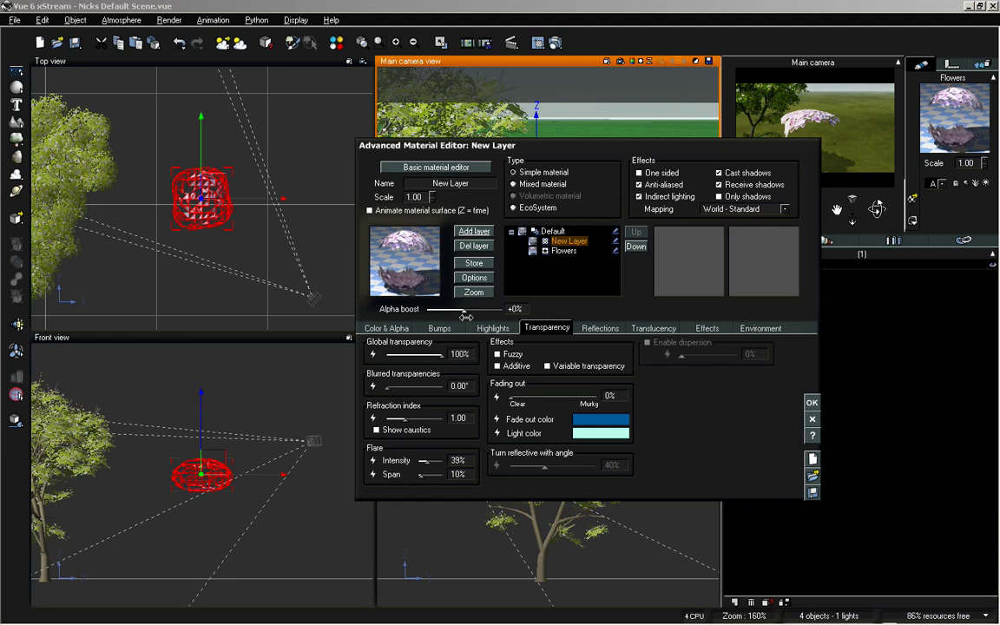
left_click_drag(466, 311, 507, 312)
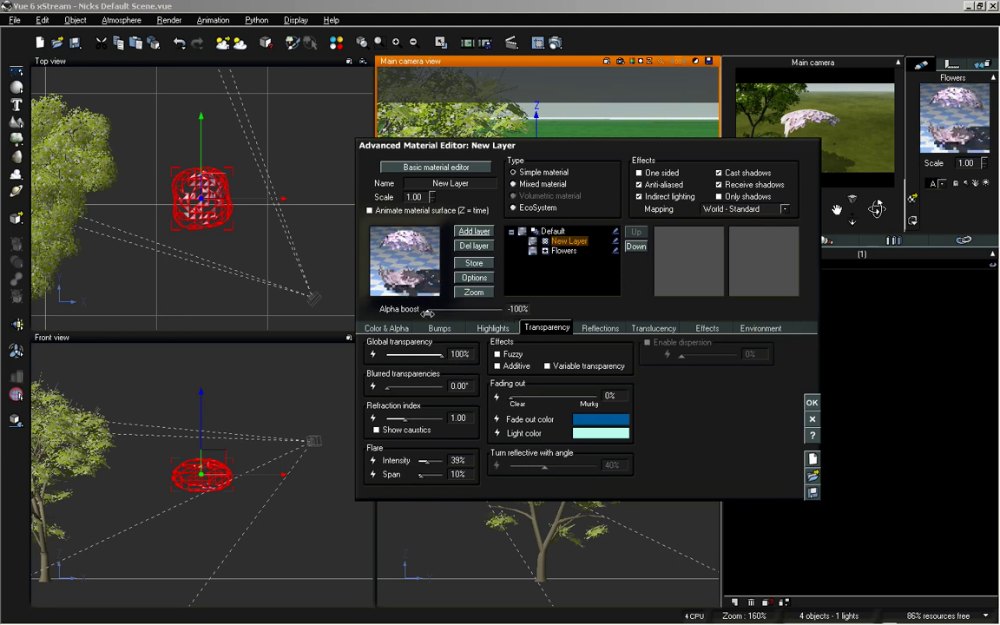
Limit the new layer's altitude range to -1.00 to 0.00, make the layer one sided and apply the material
left_click(732, 329)
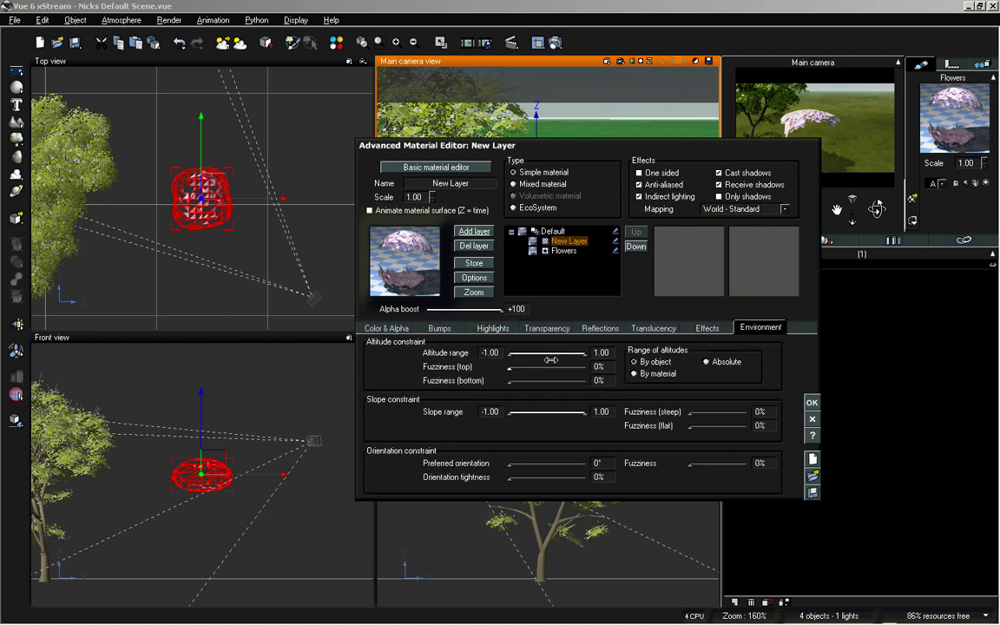
mouse_move(555, 352)
left_mouse_down()
mouse_move(587, 350)
mouse_move(544, 350)
left_mouse_up()
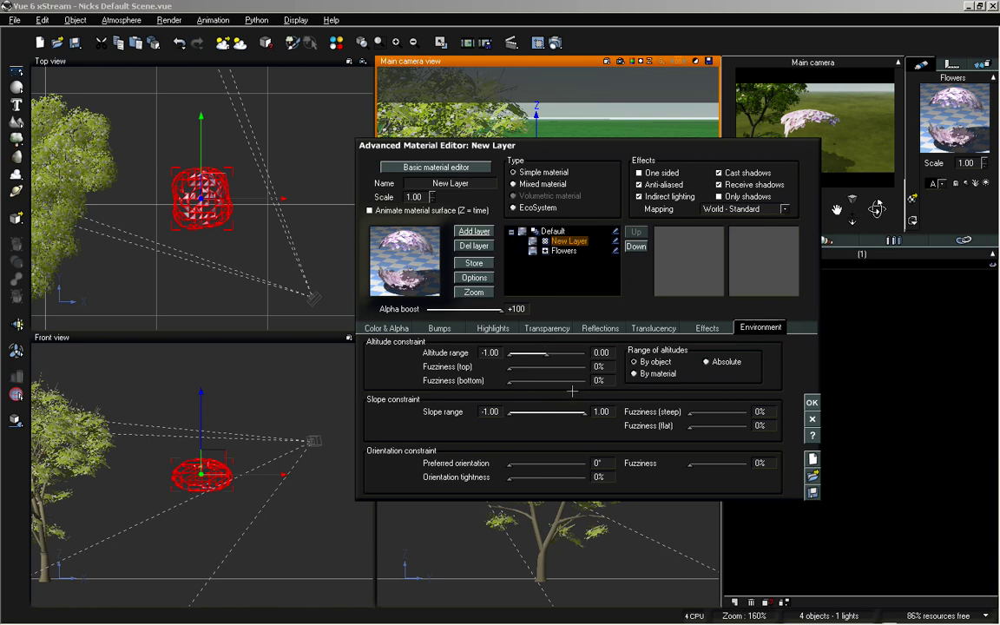
left_click(416, 328)
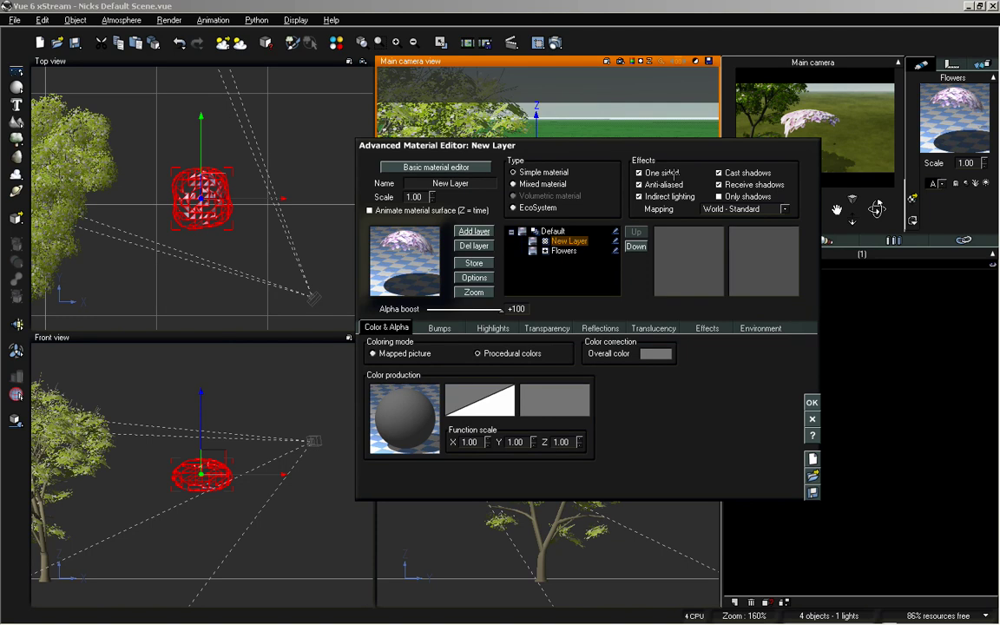
left_click(811, 402)
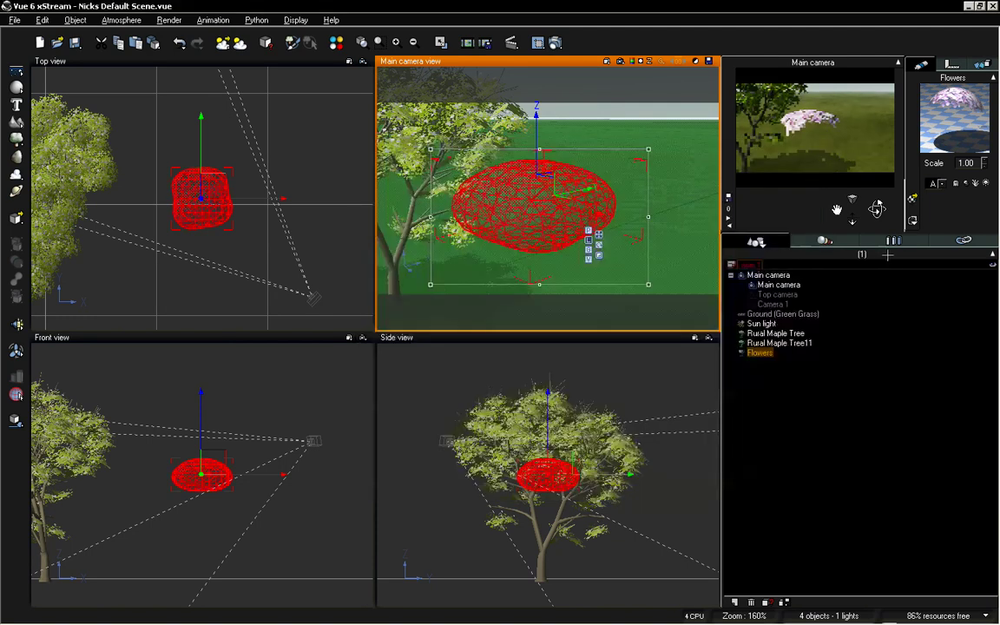
Stretch the Flowers mesh vertically along Z and render the main camera view from a higher angle
mouse_move(877, 209)
left_mouse_down()
mouse_move(871, 170)
mouse_move(876, 209)
mouse_move(836, 205)
mouse_move(878, 205)
left_mouse_up()
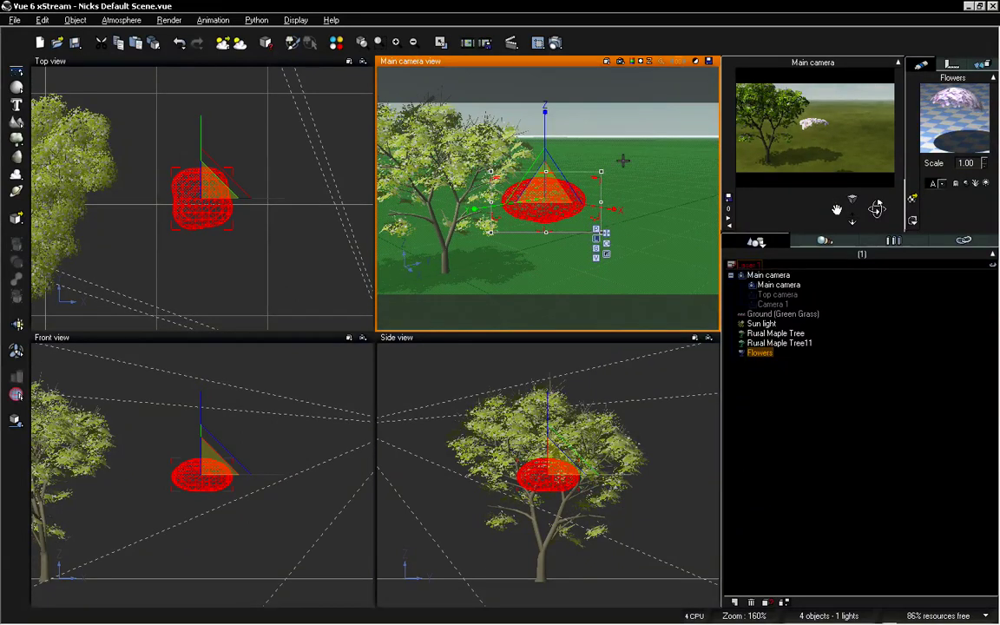
mouse_move(545, 129)
left_mouse_down()
mouse_move(551, 107)
mouse_move(569, 121)
mouse_move(545, 97)
mouse_move(554, 128)
left_mouse_up()
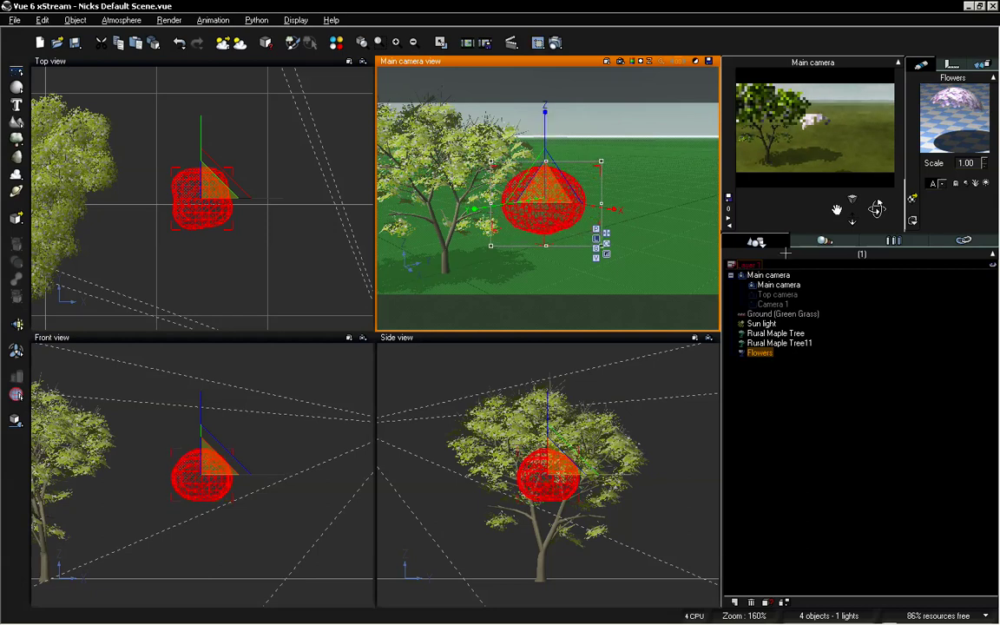
left_click_drag(878, 208, 849, 248)
left_click(555, 42)
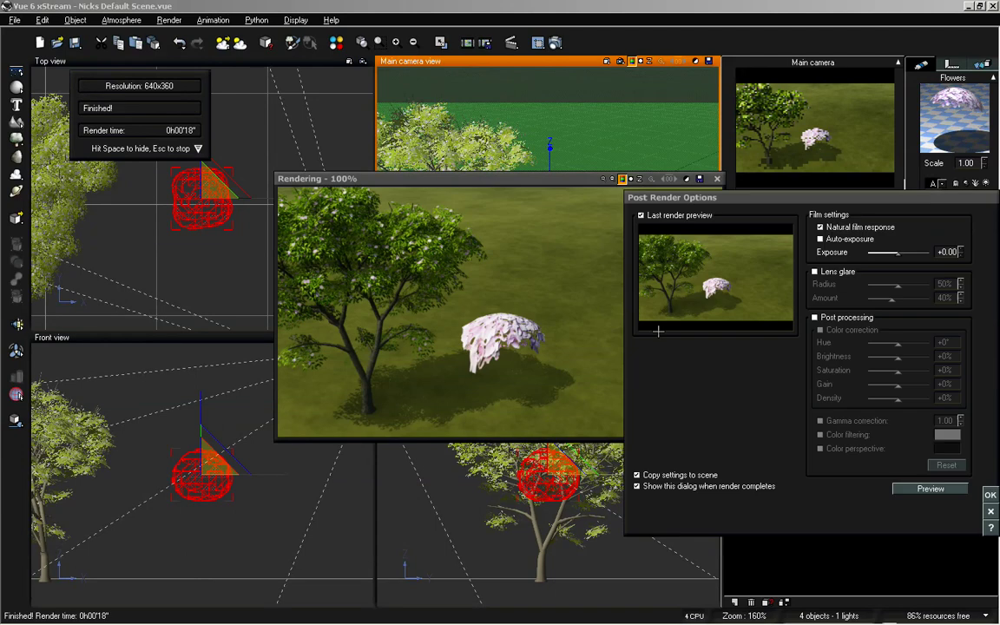
left_click(990, 495)
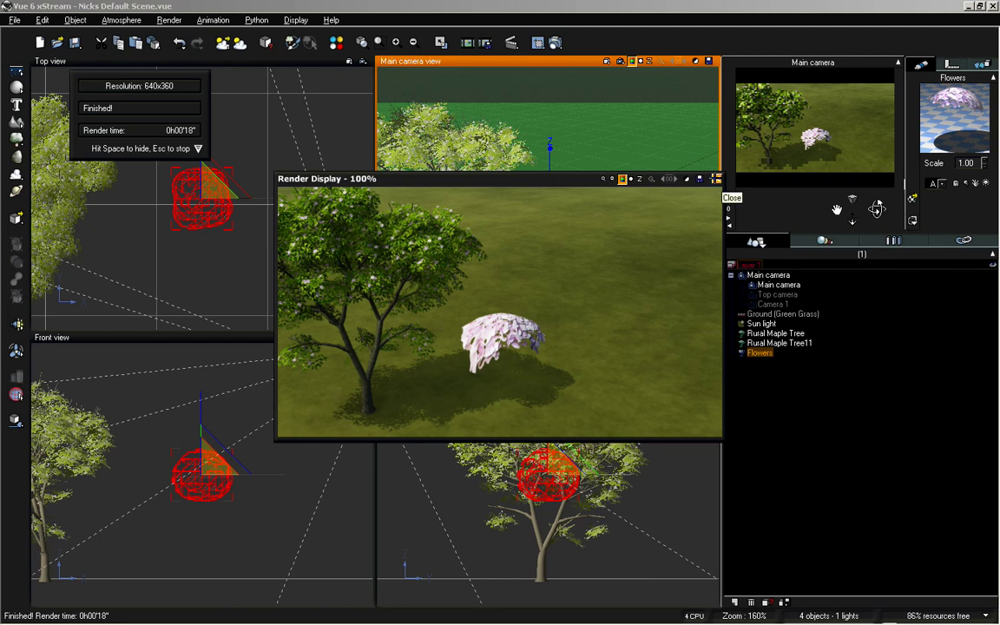
left_click(716, 179)
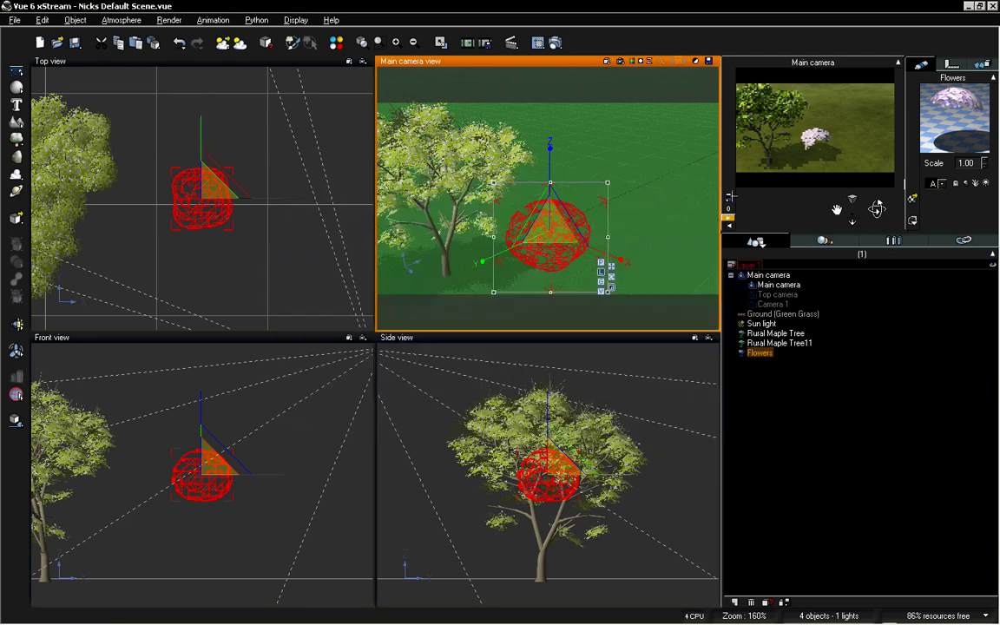
Reselect the Flowers mesh and move it well away from the maple tree
left_click(798, 374)
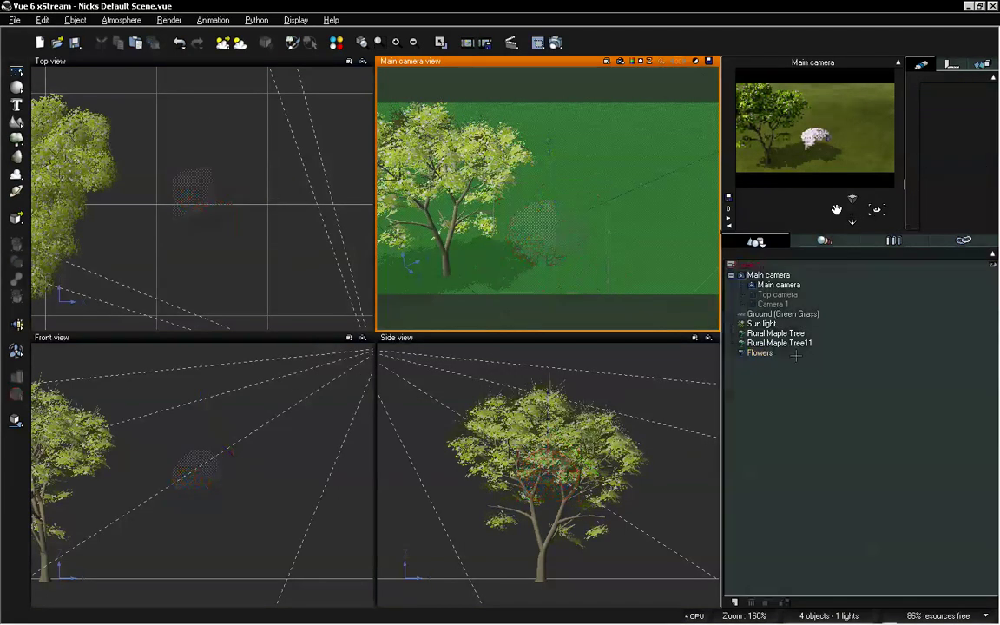
left_click(761, 352)
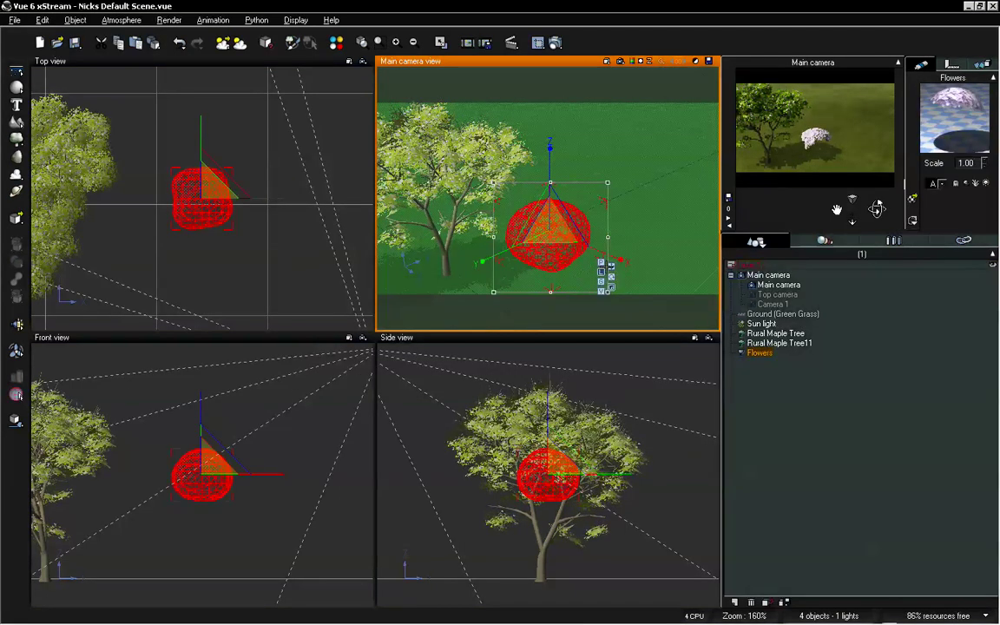
right_click(559, 229)
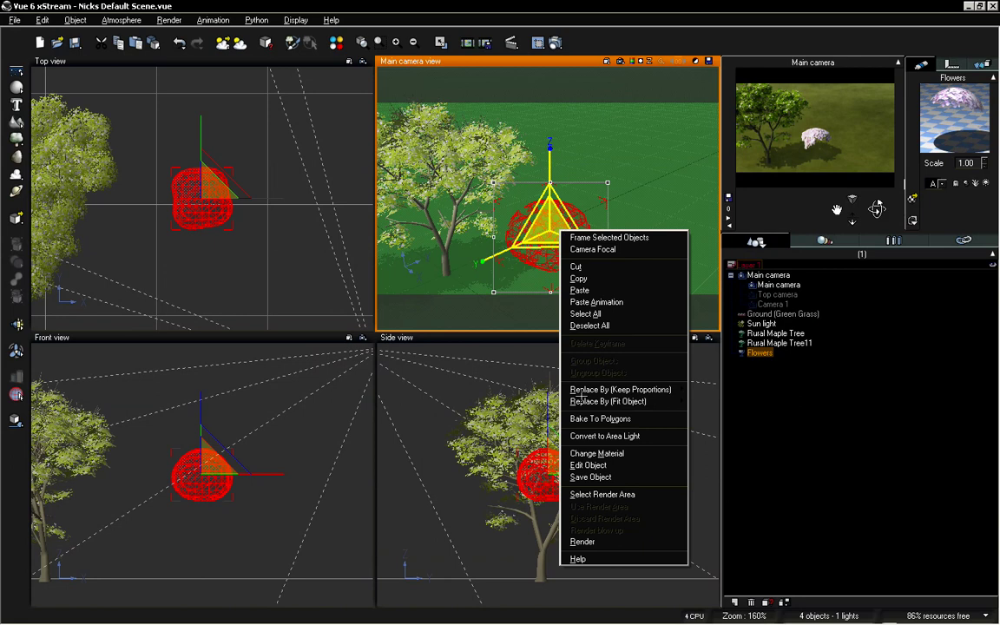
left_click(593, 477)
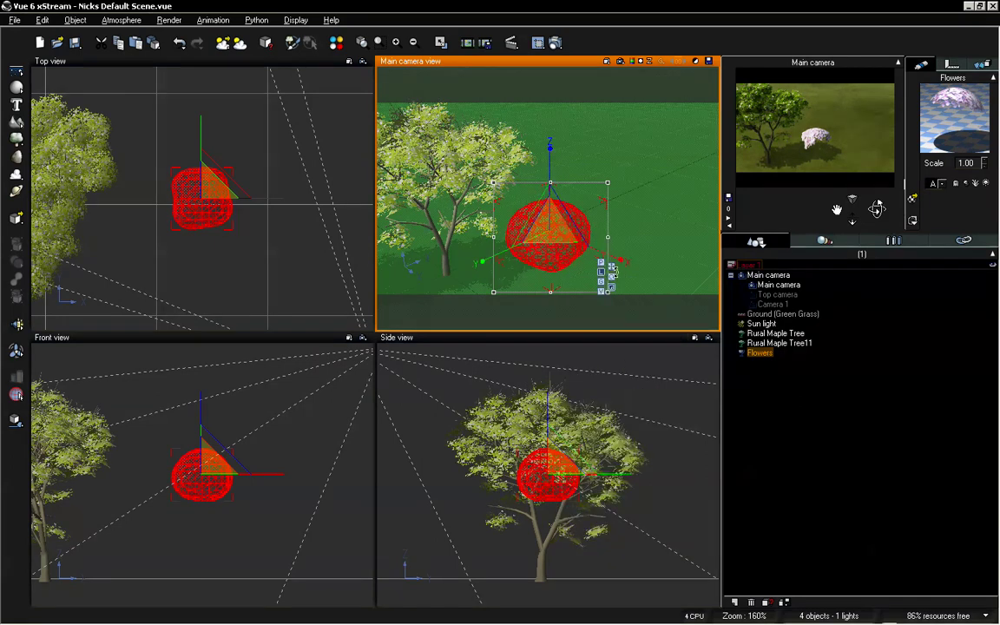
left_click_drag(585, 217, 697, 261)
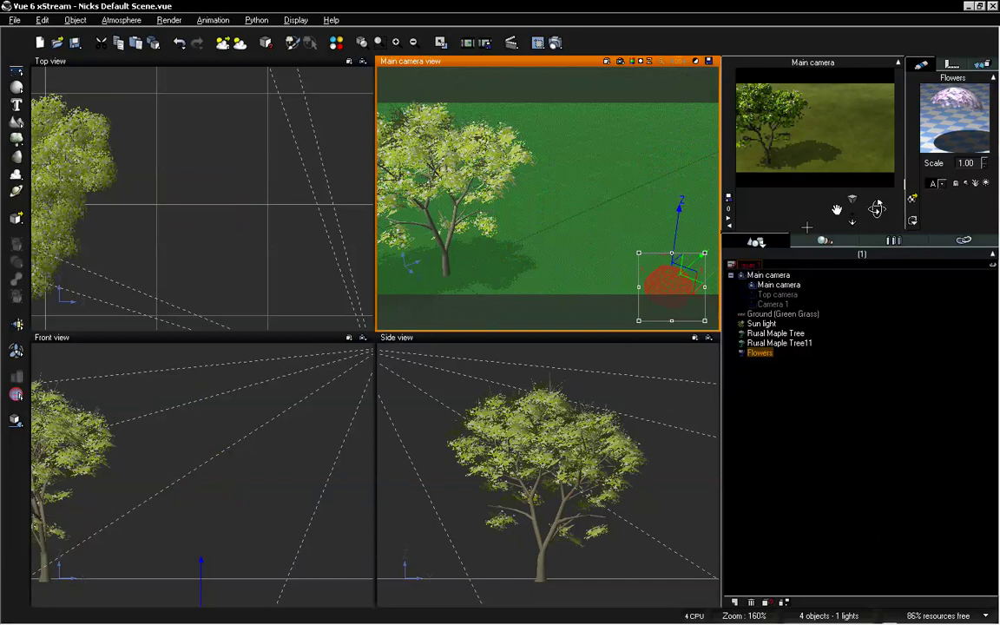
Frame the maple tree closely in an enlarged main camera view and delete Rural Maple Tree11
mouse_move(843, 211)
left_mouse_down()
mouse_move(854, 207)
mouse_move(836, 202)
left_mouse_up()
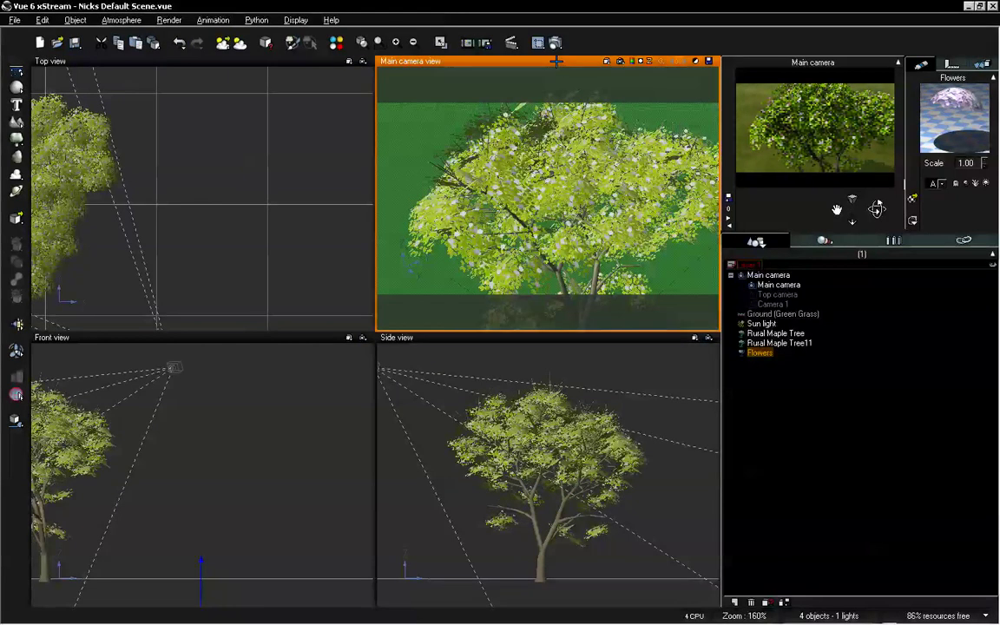
double_click(556, 65)
left_click(769, 354)
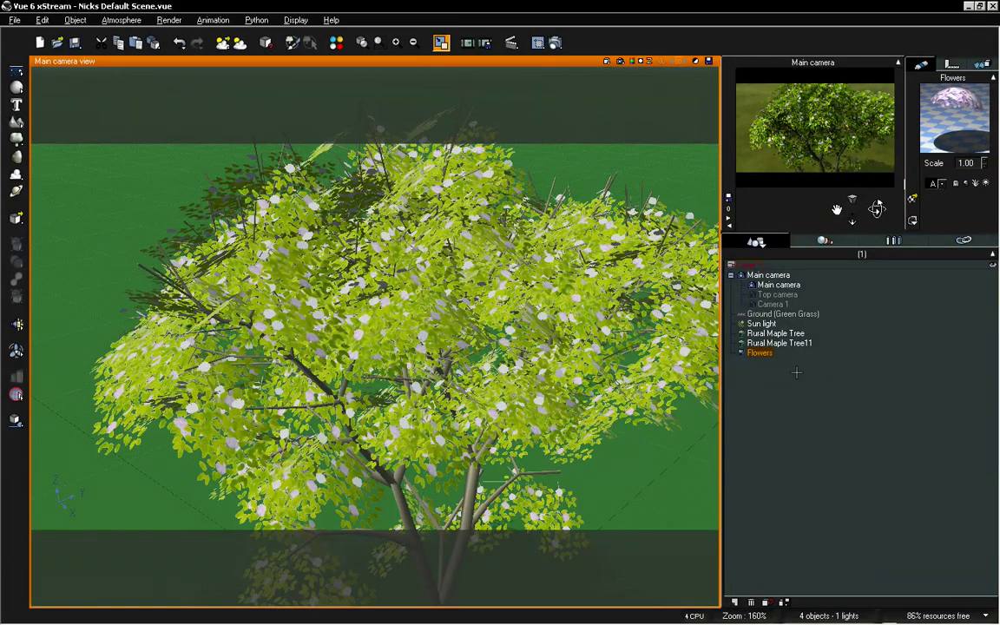
left_click(778, 344)
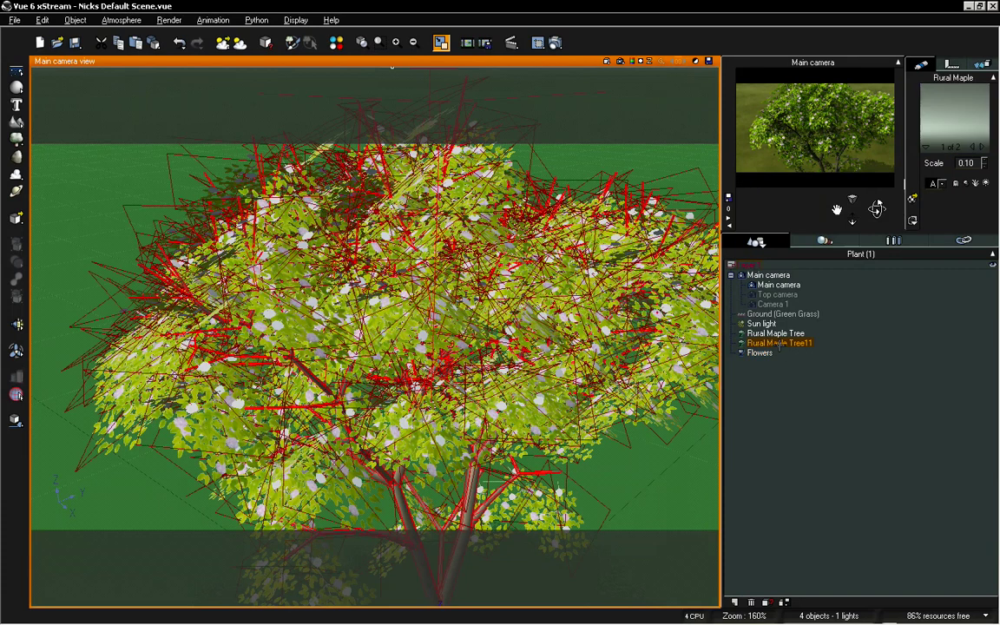
key("Delete")
In the Rural Maple Tree's Flower Group material function, replace the color texture with the flowerless green branch picture from the BranchSet collection
left_click(781, 334)
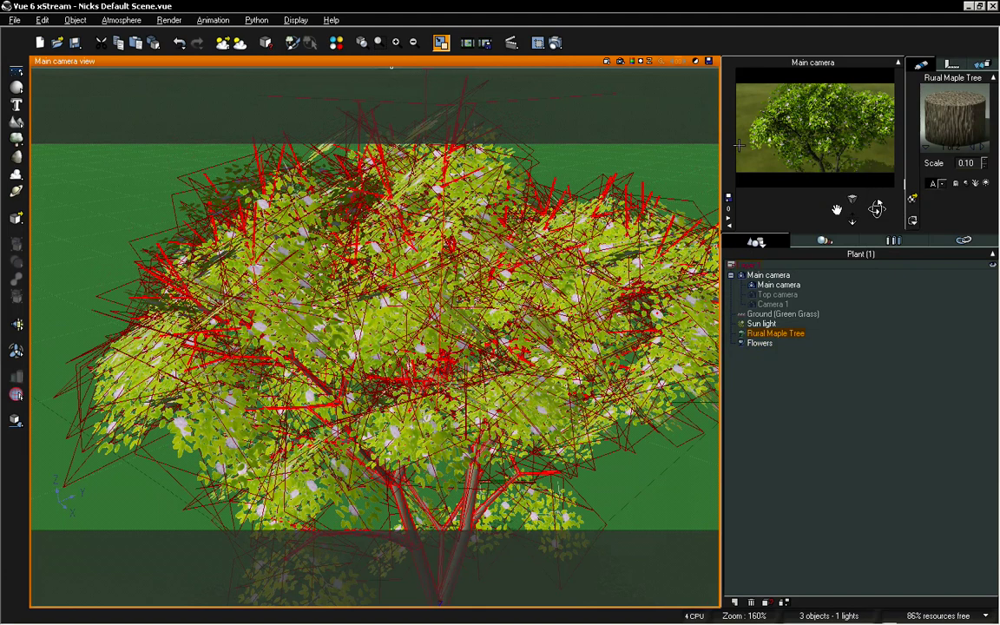
double_click(955, 117)
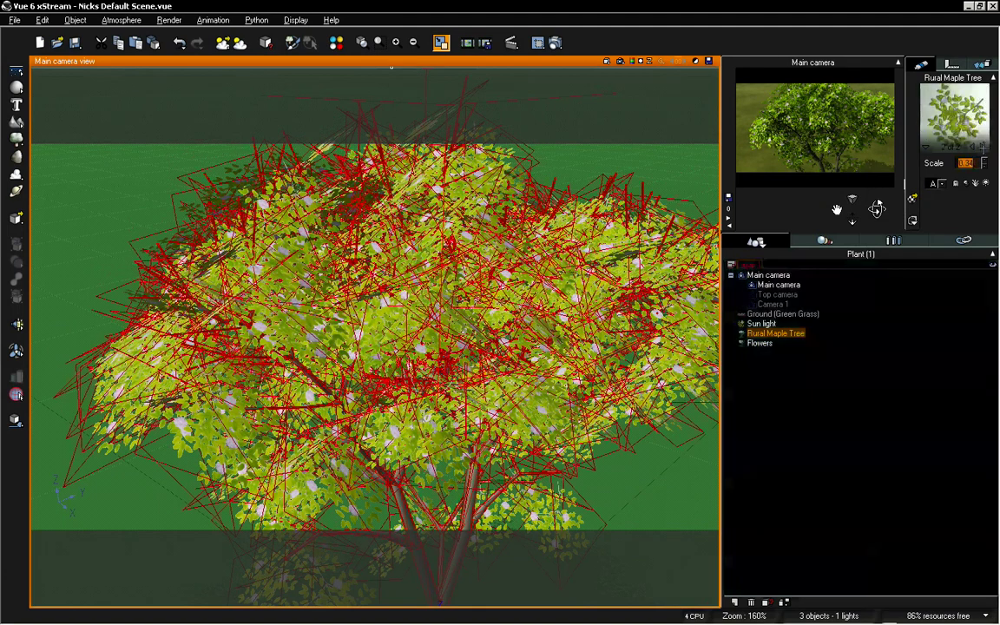
right_click(516, 331)
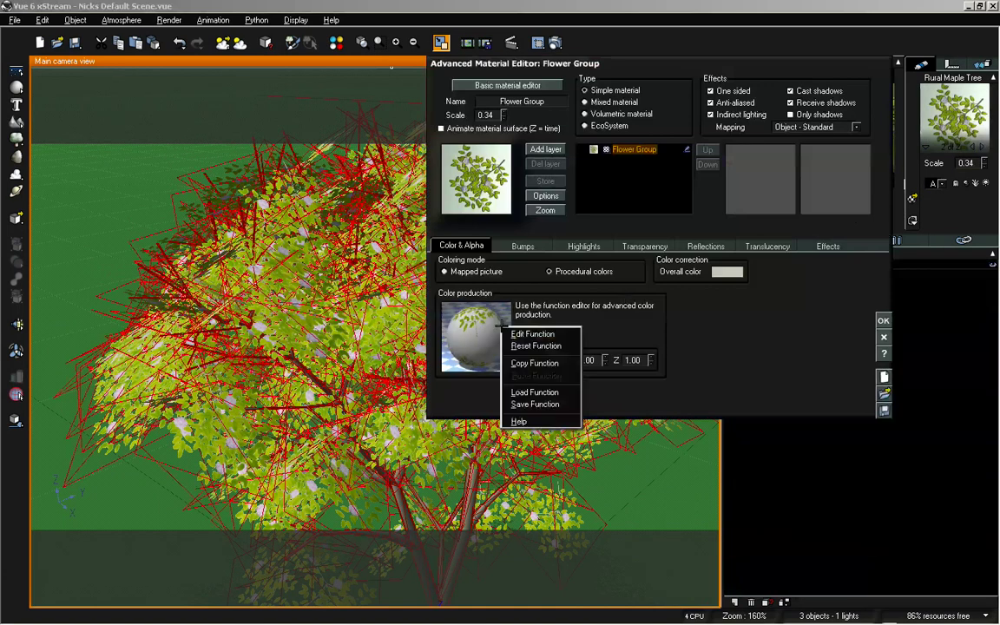
left_click(536, 335)
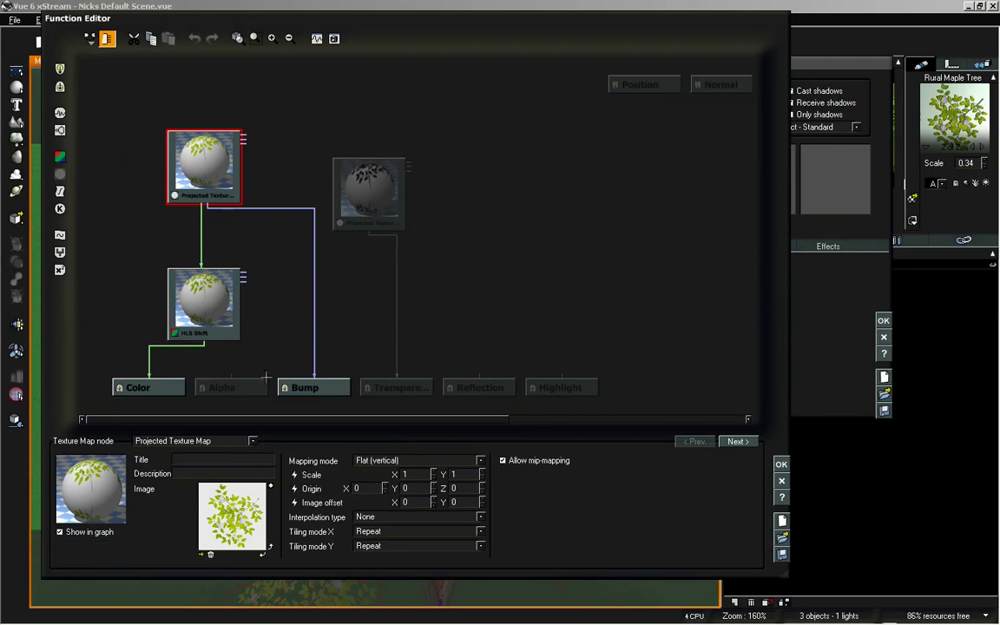
left_click(232, 512)
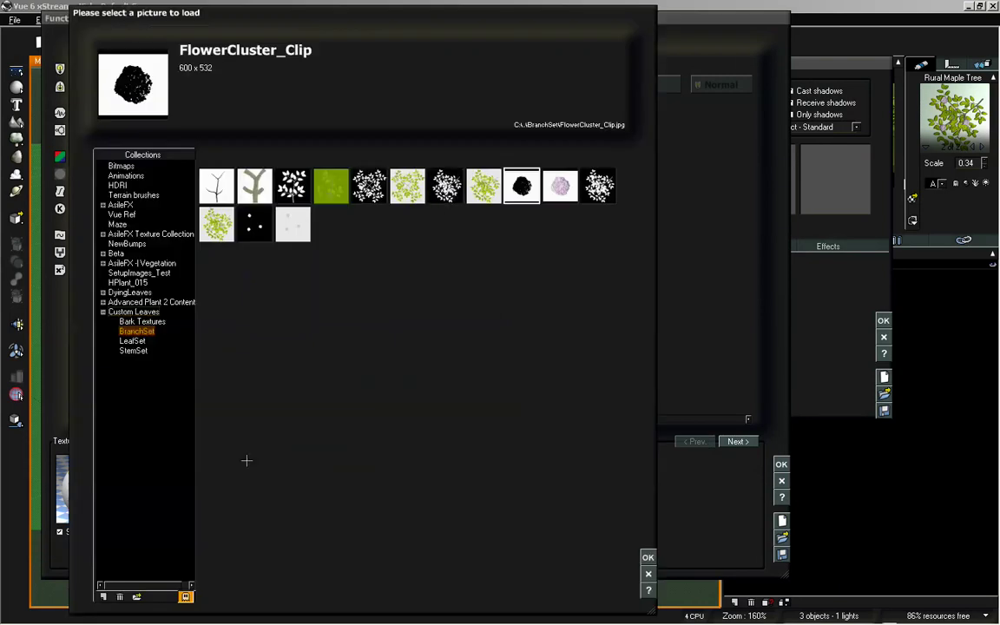
left_click(483, 185)
left_click(648, 557)
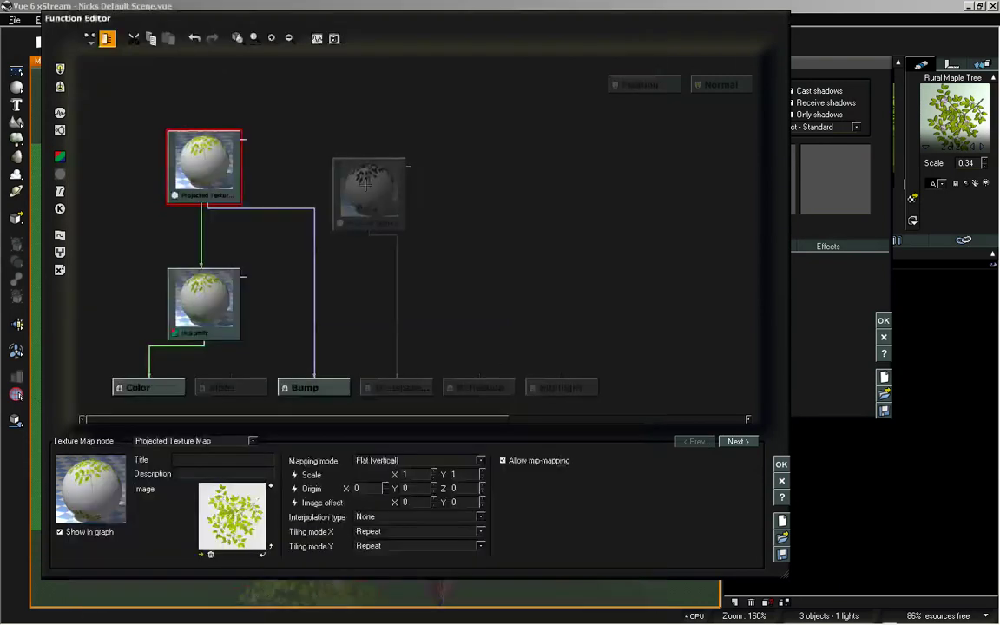
Load BranchGroup_002_Clip, inverted, into the texture map driving transparency and accept the Flower Group function changes
left_click(365, 183)
left_click(239, 523)
left_click(460, 184)
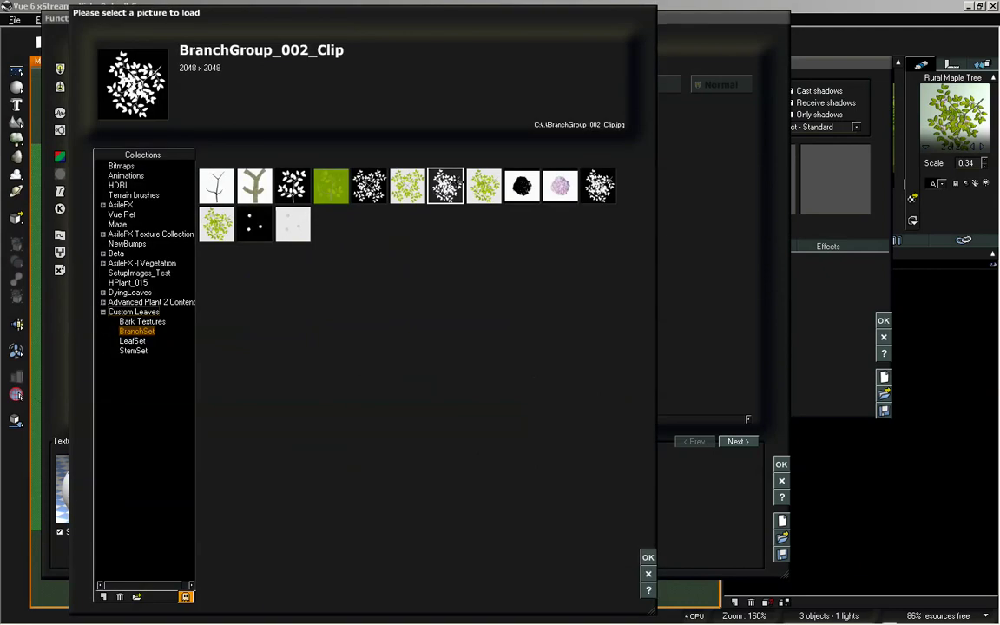
left_click(647, 558)
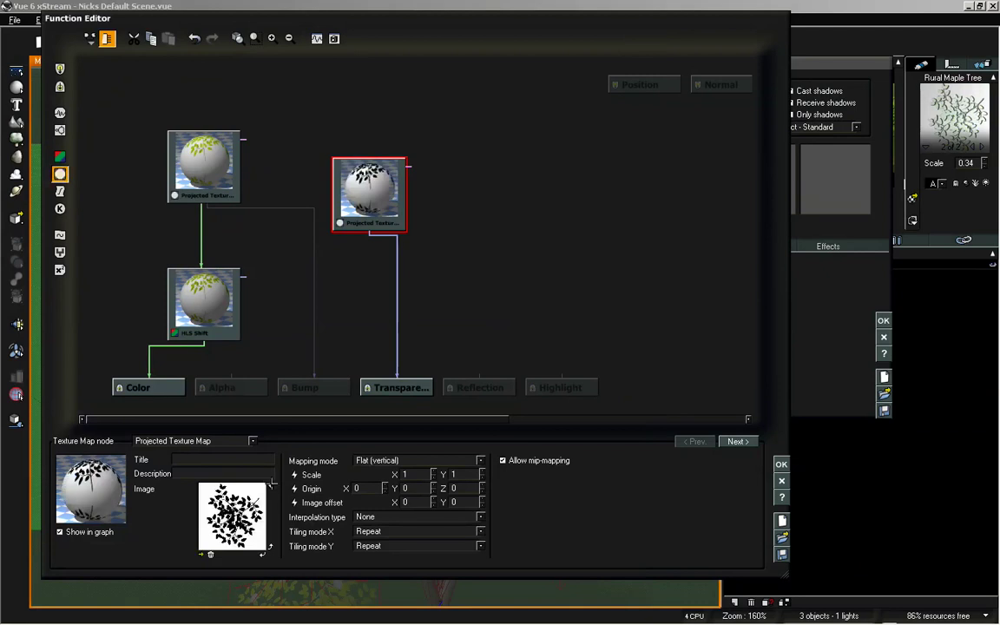
left_click(781, 464)
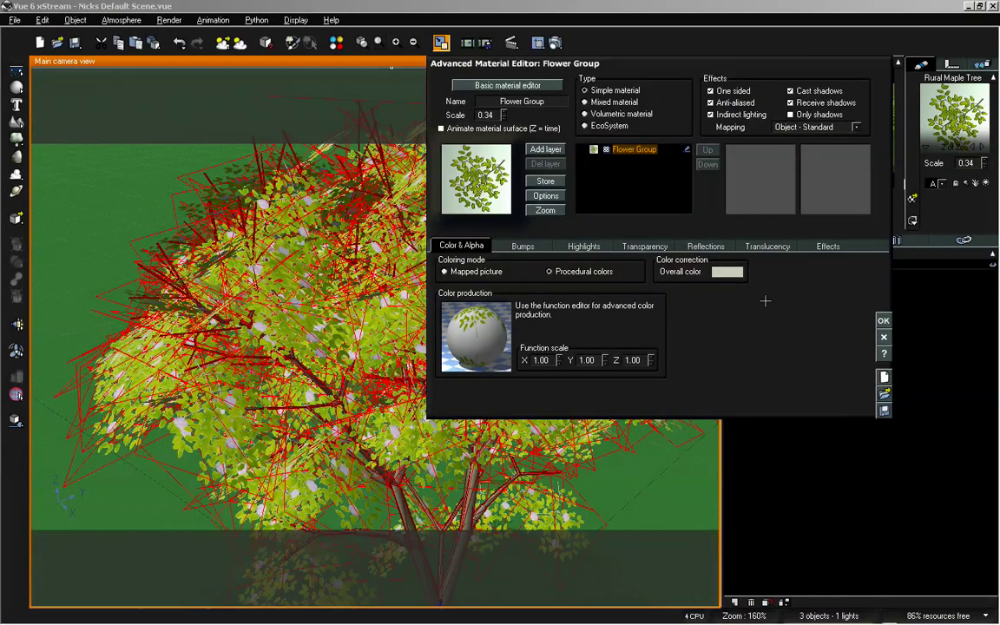
Convert the maple tree's Flower Group material to an EcoSystem and add the Flowers object to its population
left_click(883, 320)
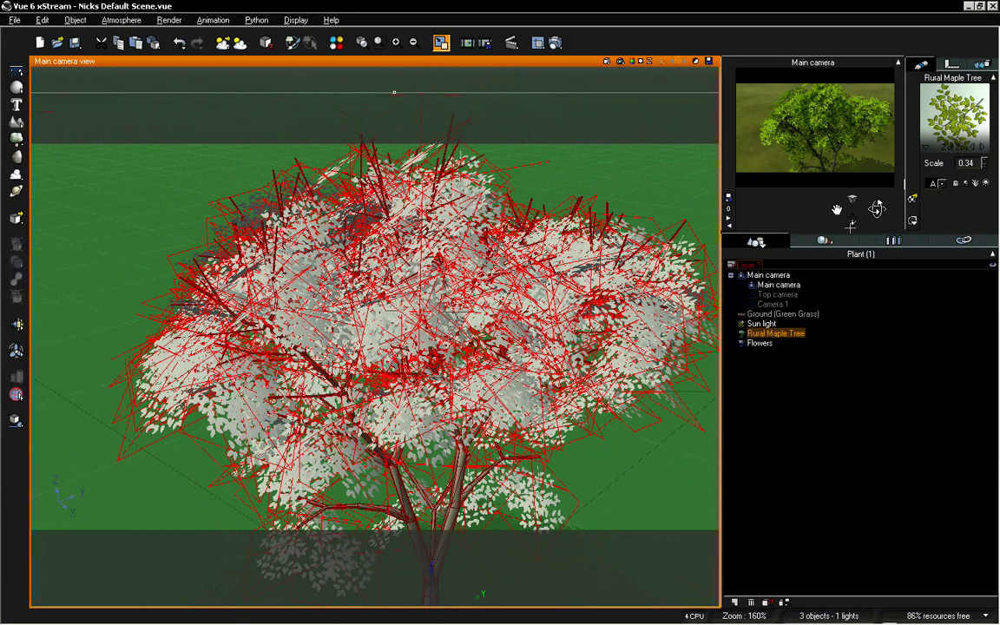
double_click(965, 101)
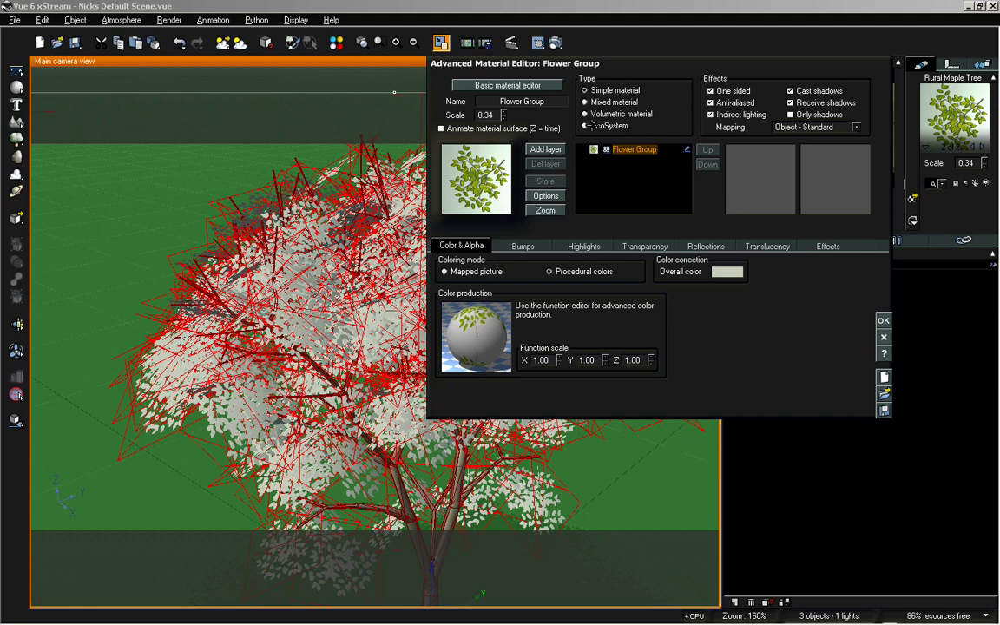
left_click(597, 127)
left_click(485, 246)
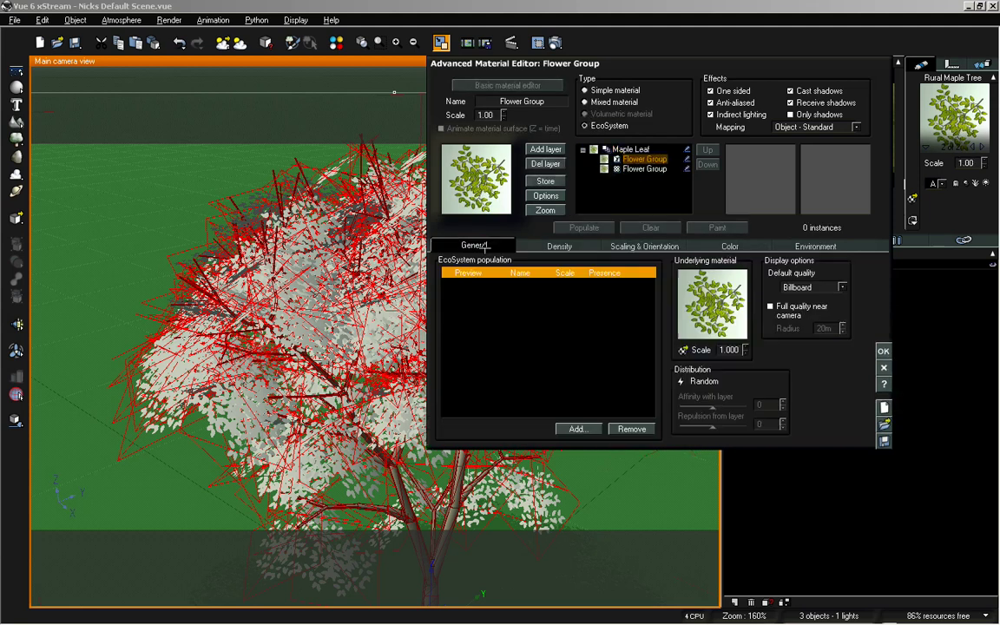
left_click(576, 429)
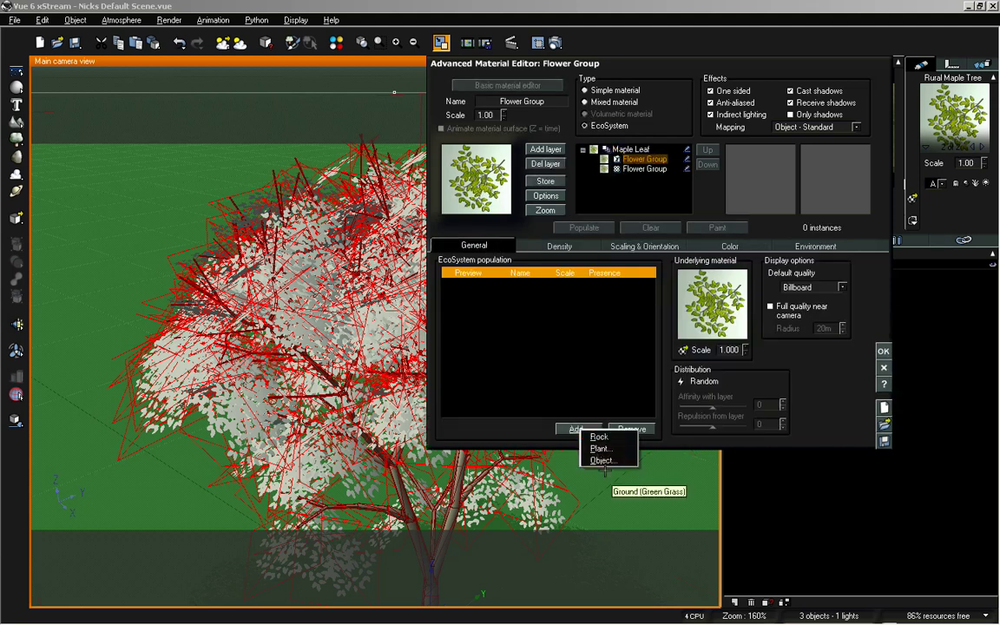
left_click(603, 460)
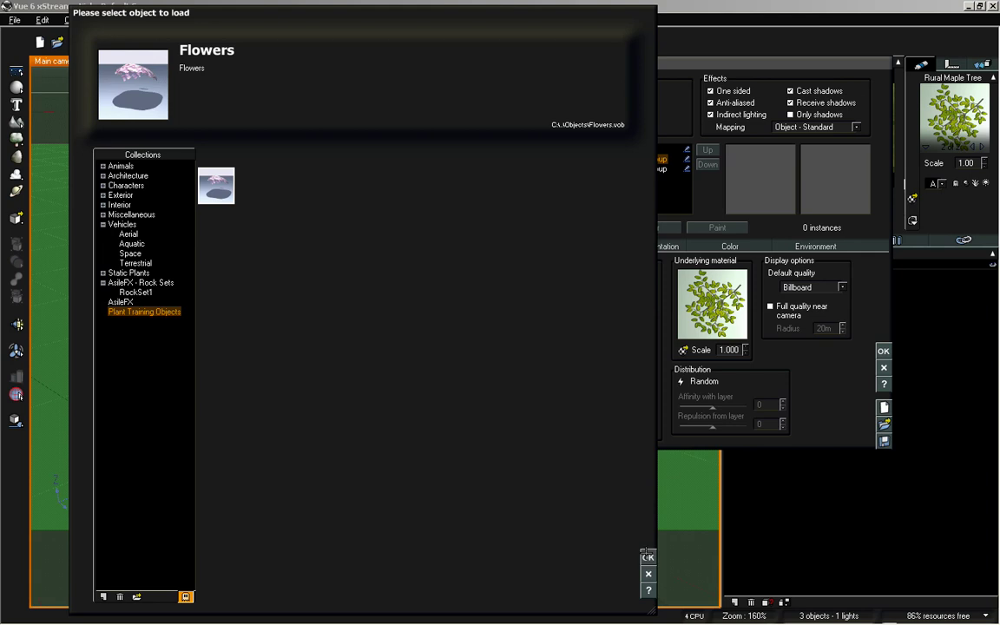
left_click(647, 558)
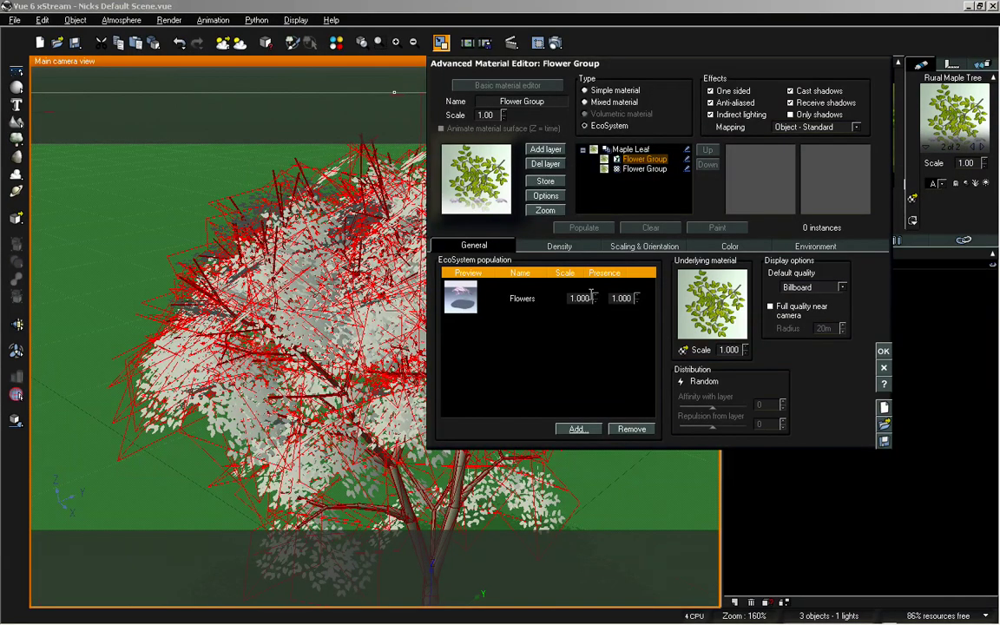
Populate the foliage with Flowers at scales 0.400 and 0.200, settling on a scale of 0.300
left_click_drag(597, 298, 596, 299)
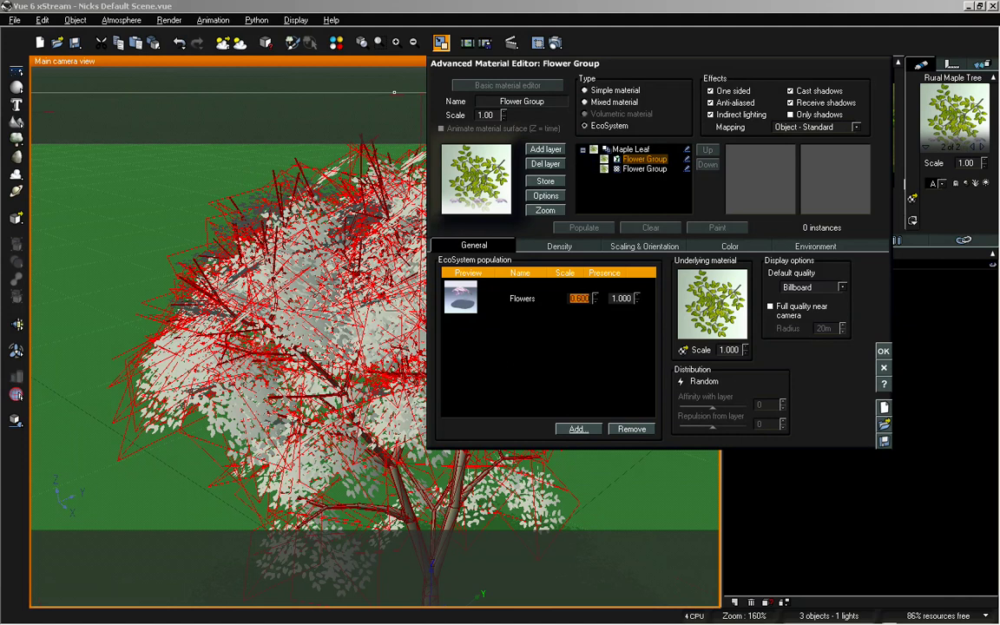
left_click(583, 228)
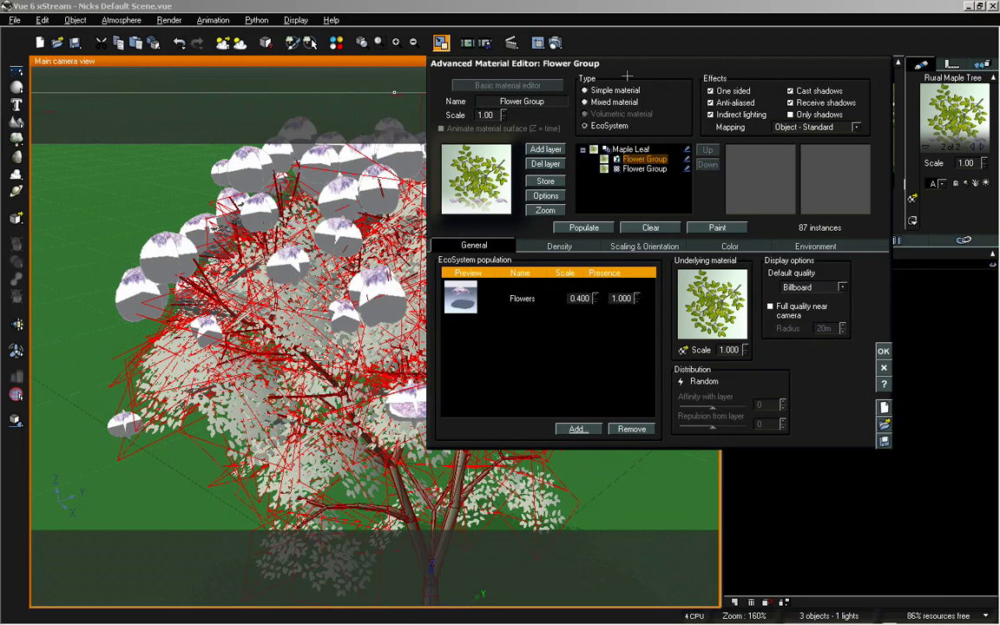
left_click_drag(627, 65, 622, 185)
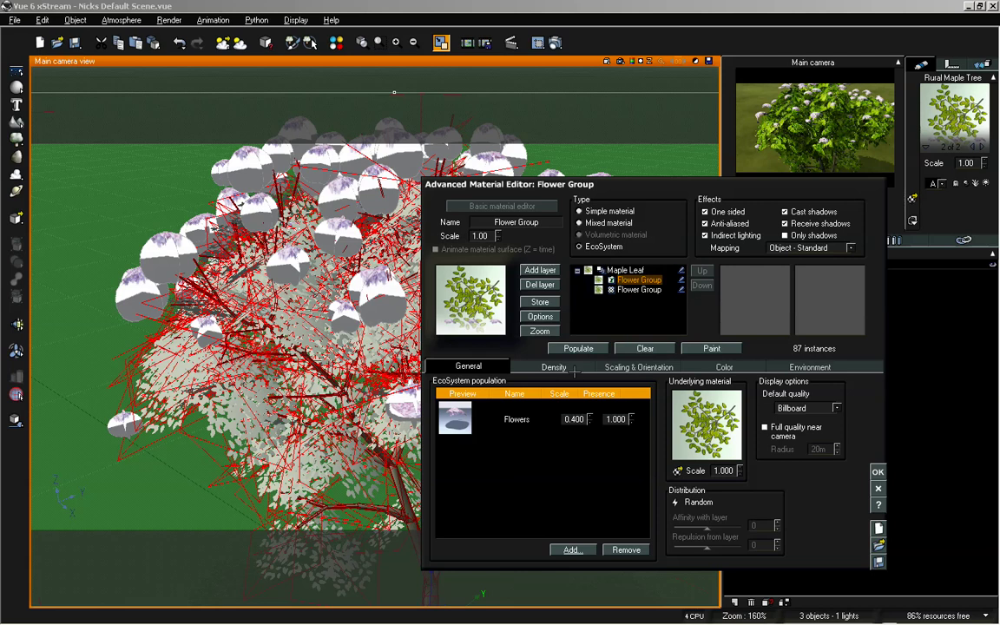
left_click_drag(592, 419, 592, 426)
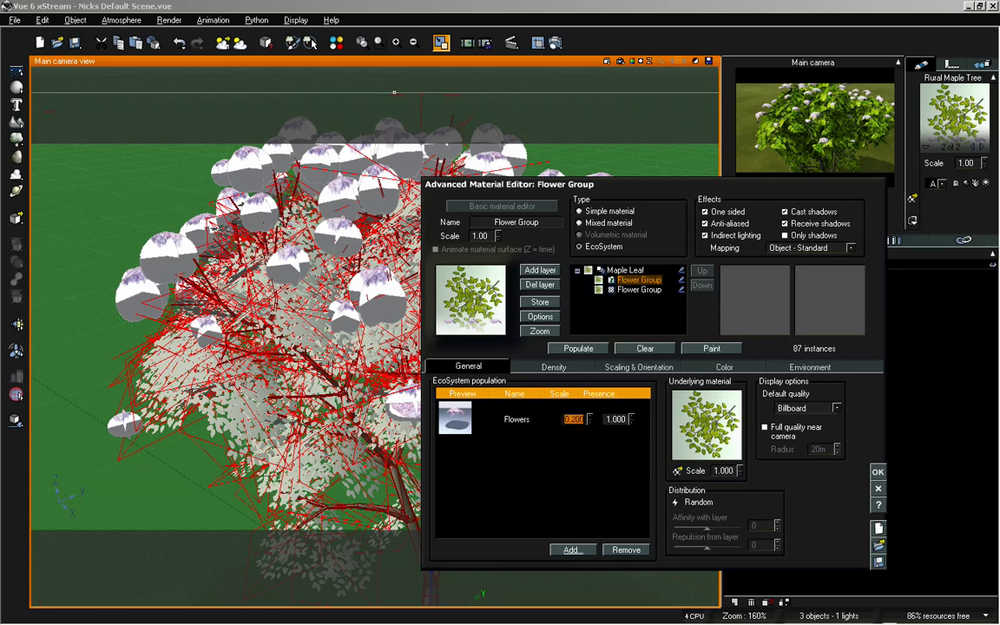
left_click(584, 350)
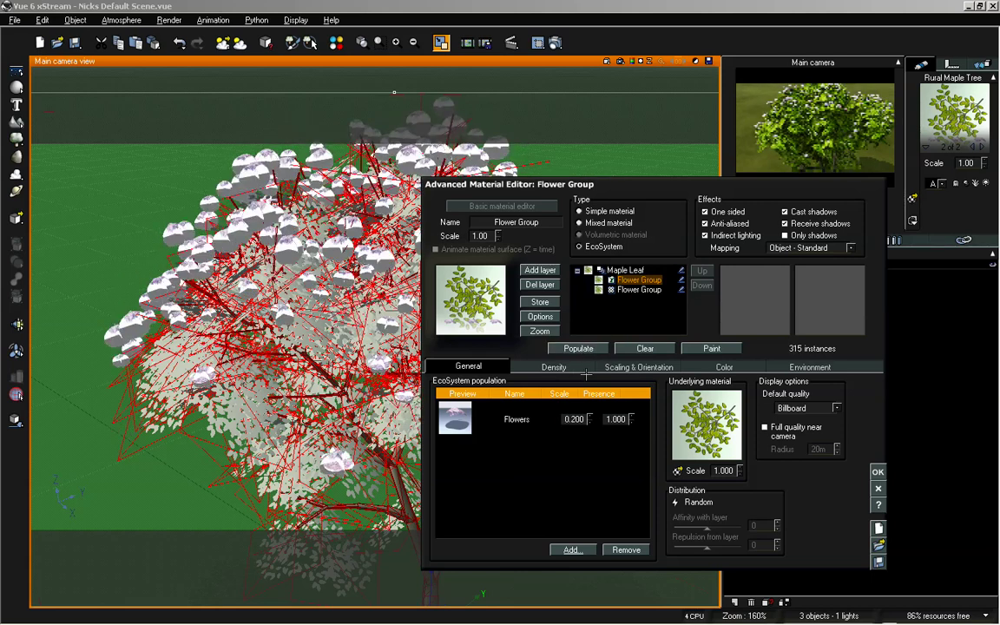
left_click_drag(592, 419, 592, 415)
left_click(579, 348)
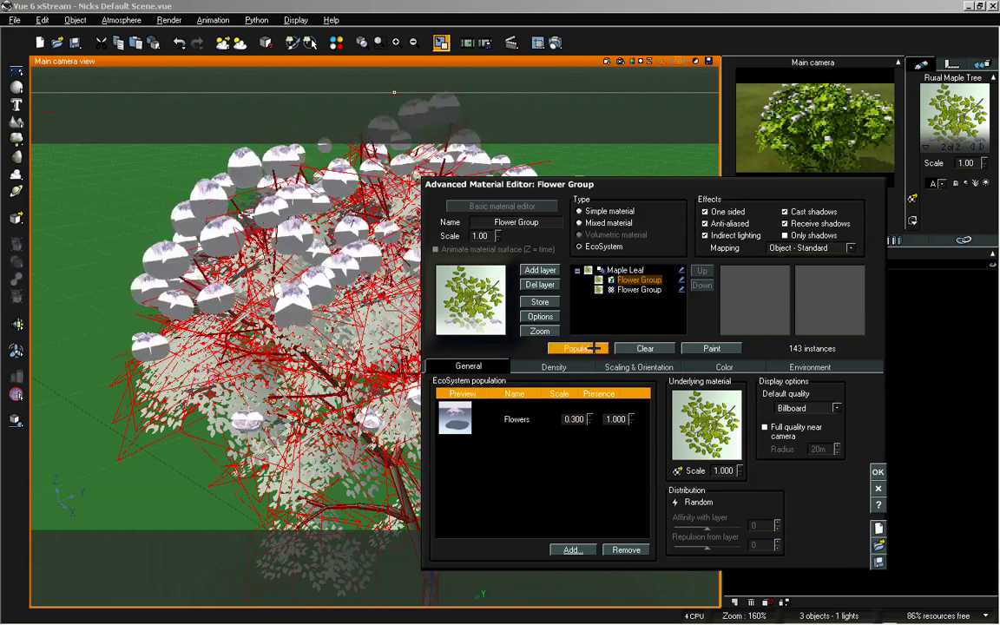
Try overall densities of 77% and 39% for the Flowers population, settling on 42% and repopulating
left_click(554, 365)
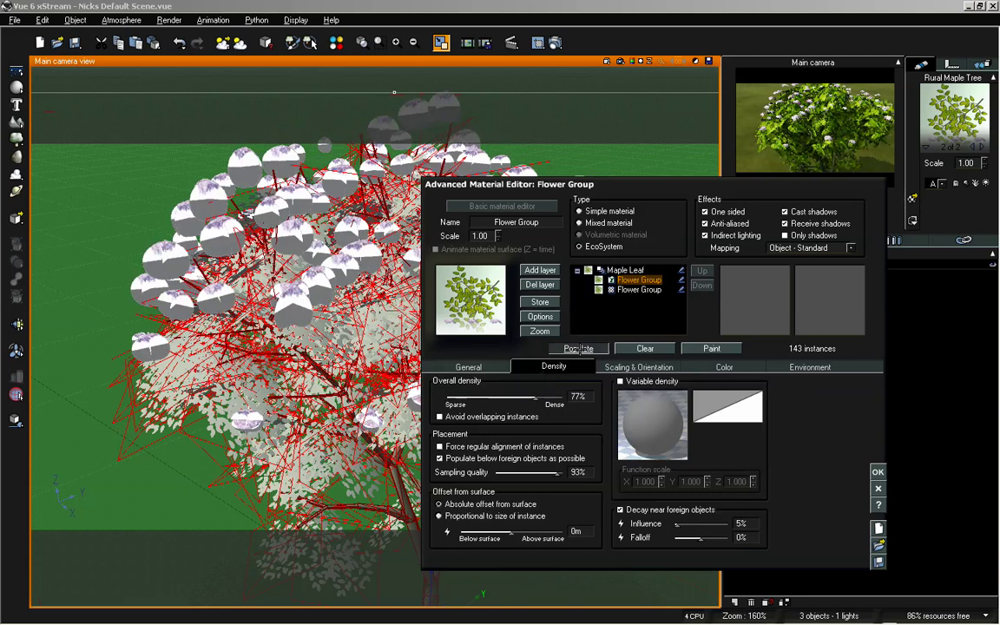
left_click(579, 348)
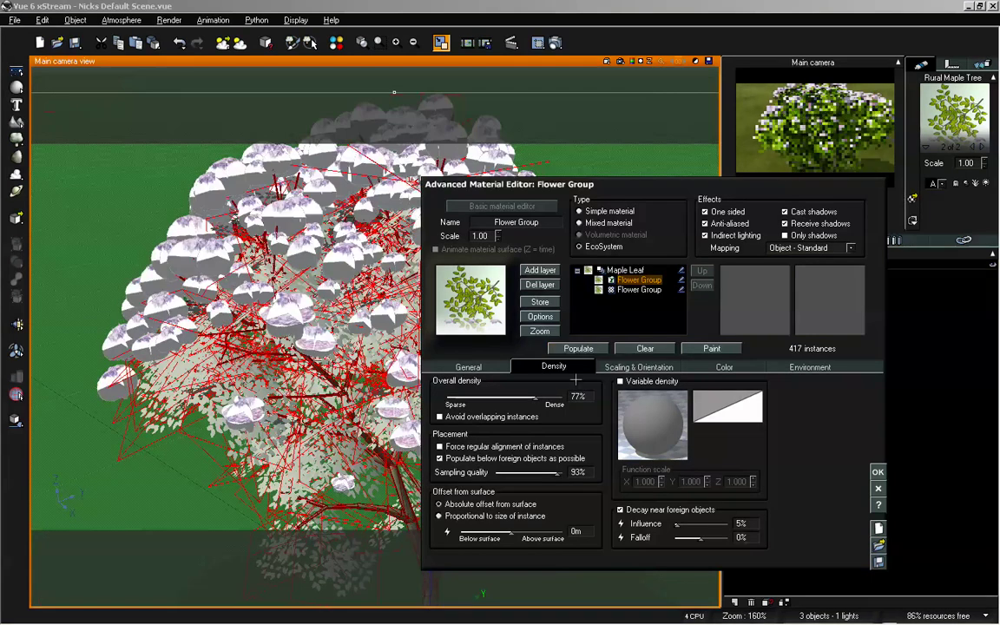
left_click_drag(536, 398, 492, 397)
left_click(579, 348)
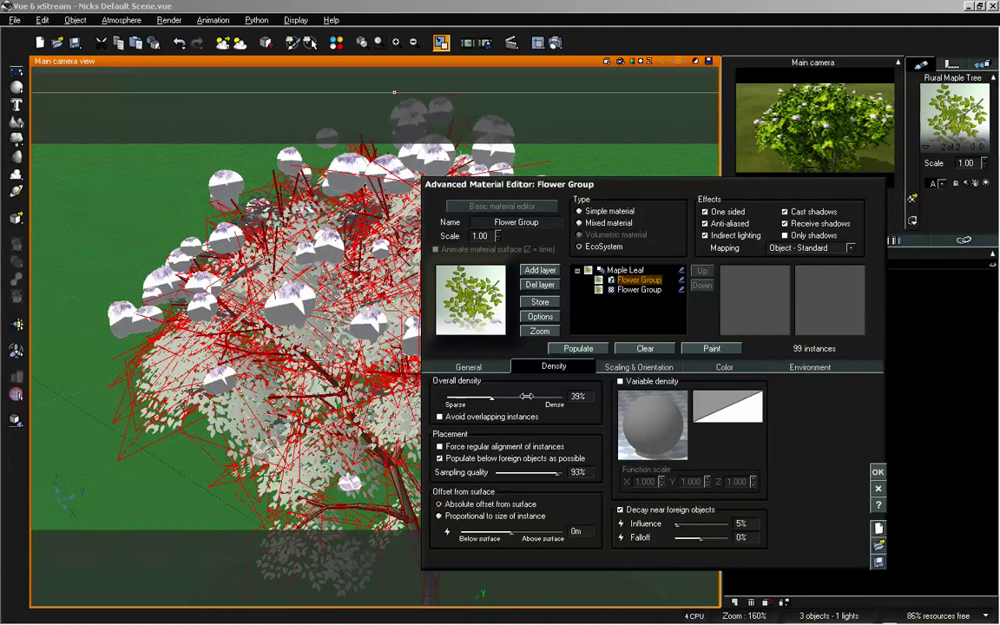
left_click_drag(526, 396, 522, 382)
left_click(573, 348)
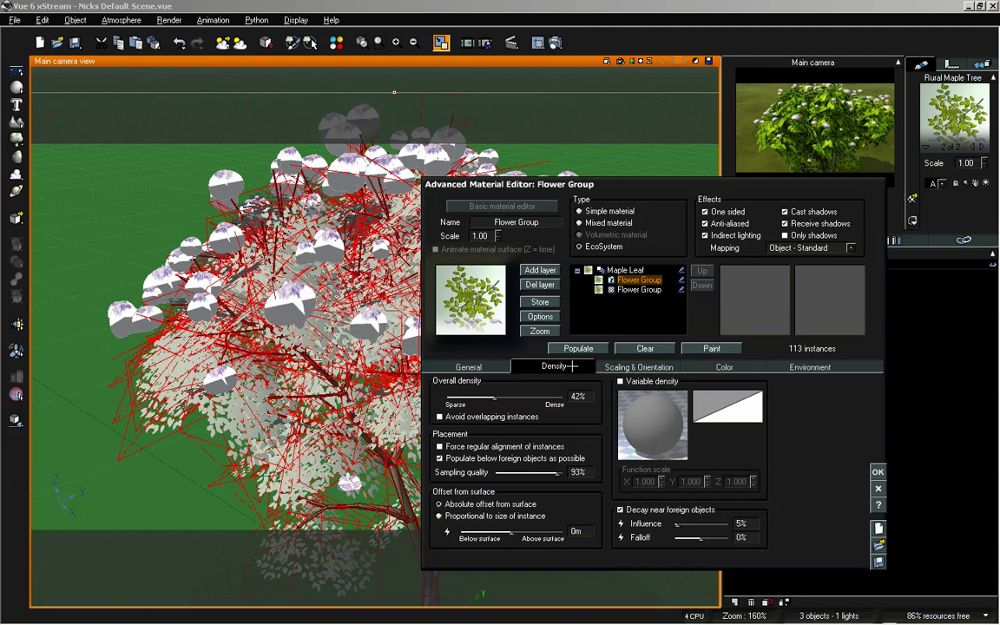
Try offsetting the flowers below the surface proportionally to instance size, repopulating at -43% and -100%
left_click(468, 515)
left_click_drag(523, 529, 508, 532)
left_click(568, 348)
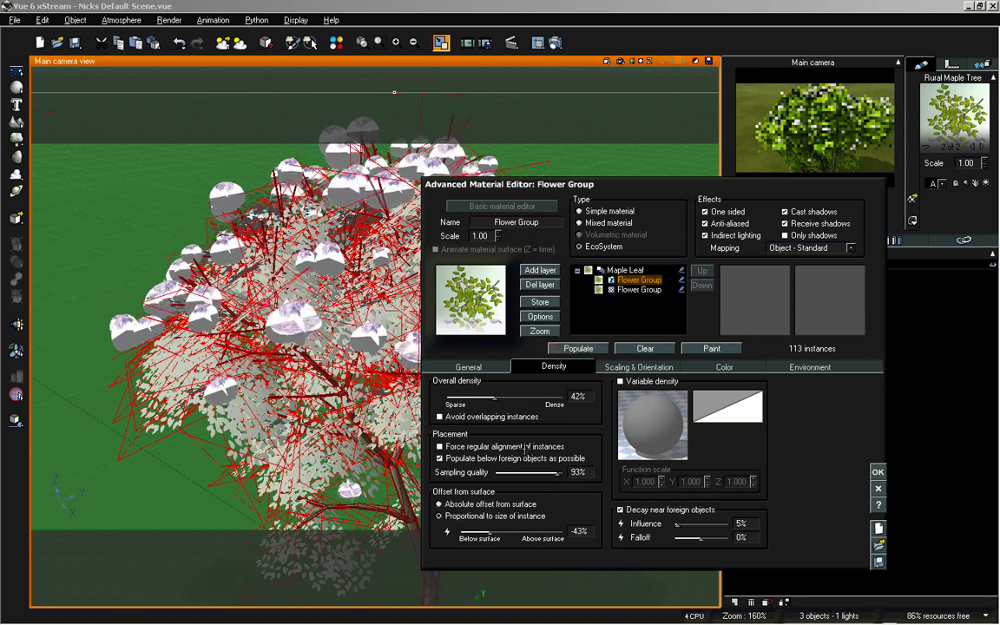
left_click(578, 349)
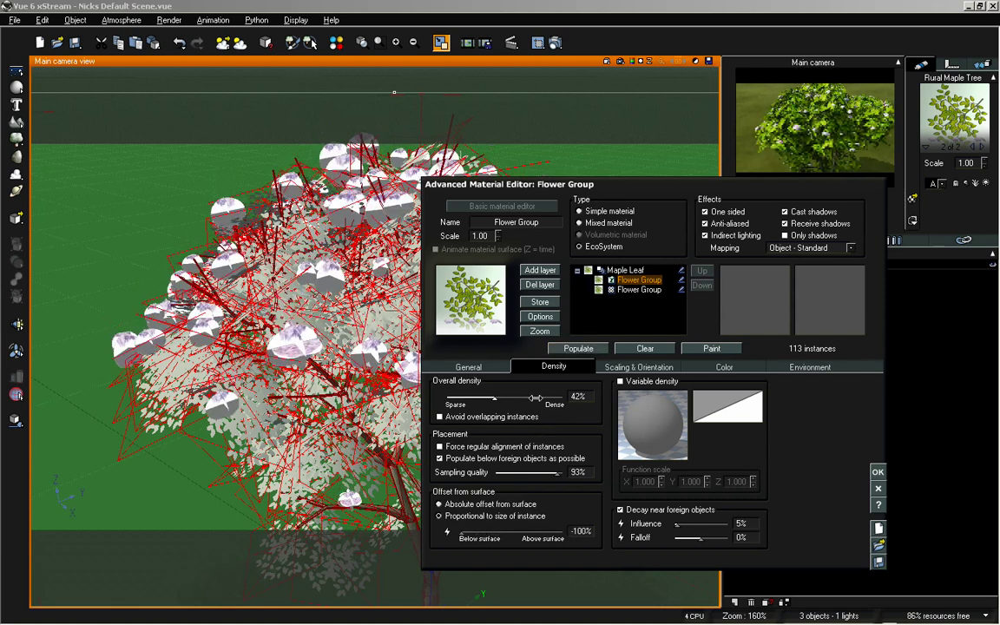
Uncover more of the tree and try to enter a size-proportional surface offset of -300
left_click_drag(645, 189, 722, 104)
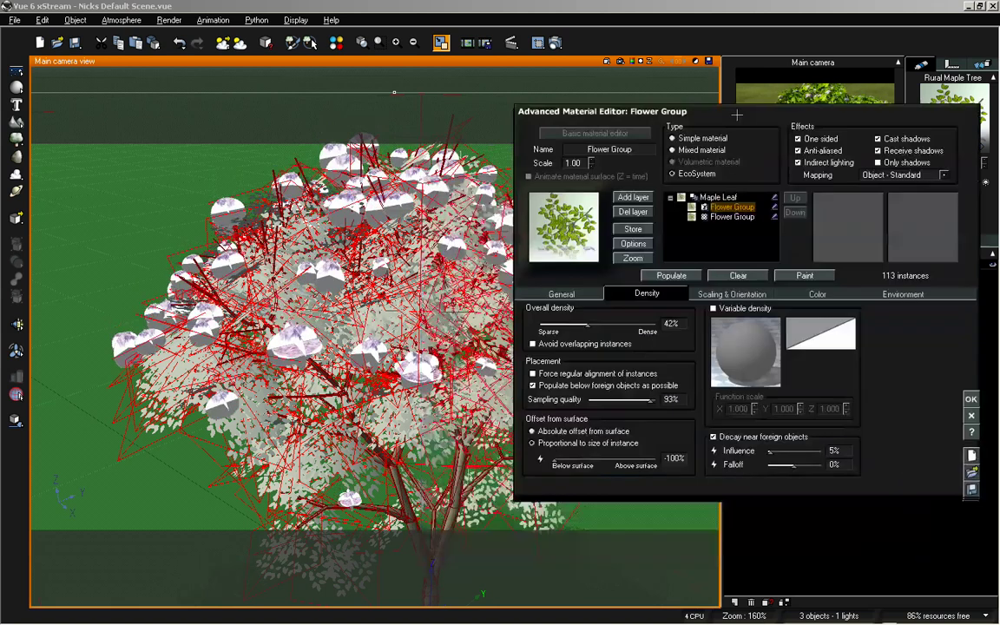
double_click(657, 453)
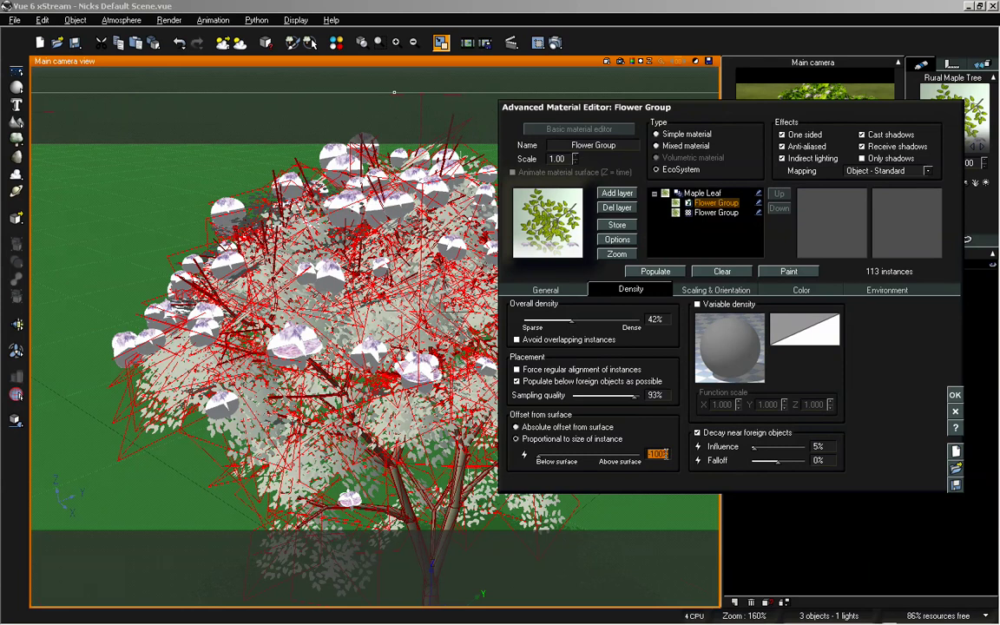
type("-")
key("Return")
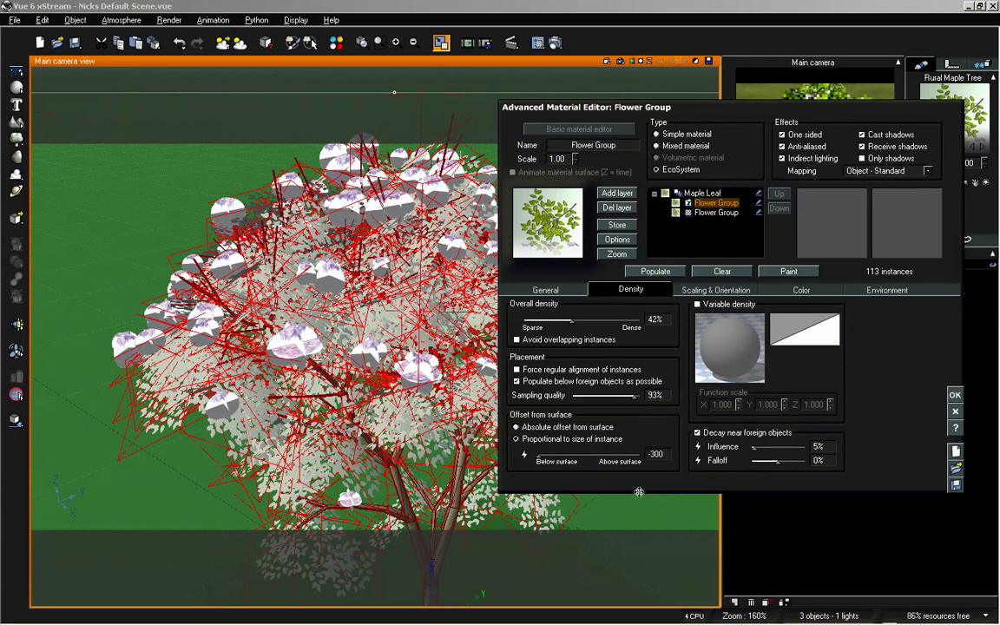
left_click(538, 453)
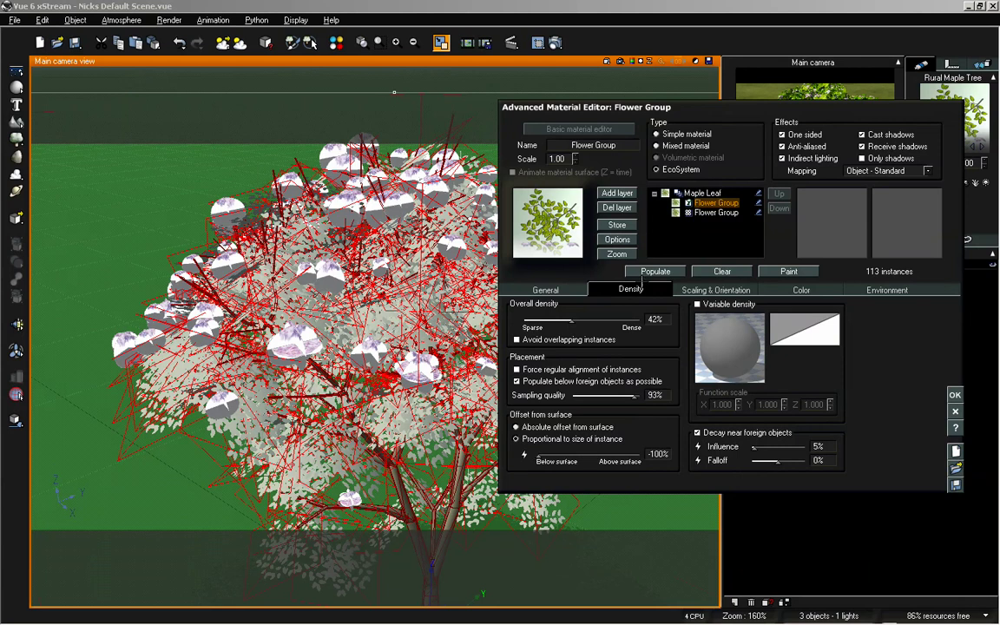
Switch to an absolute offset from surface, set it to -2.4 m and repopulate the flowers
left_click(537, 428)
left_click(655, 271)
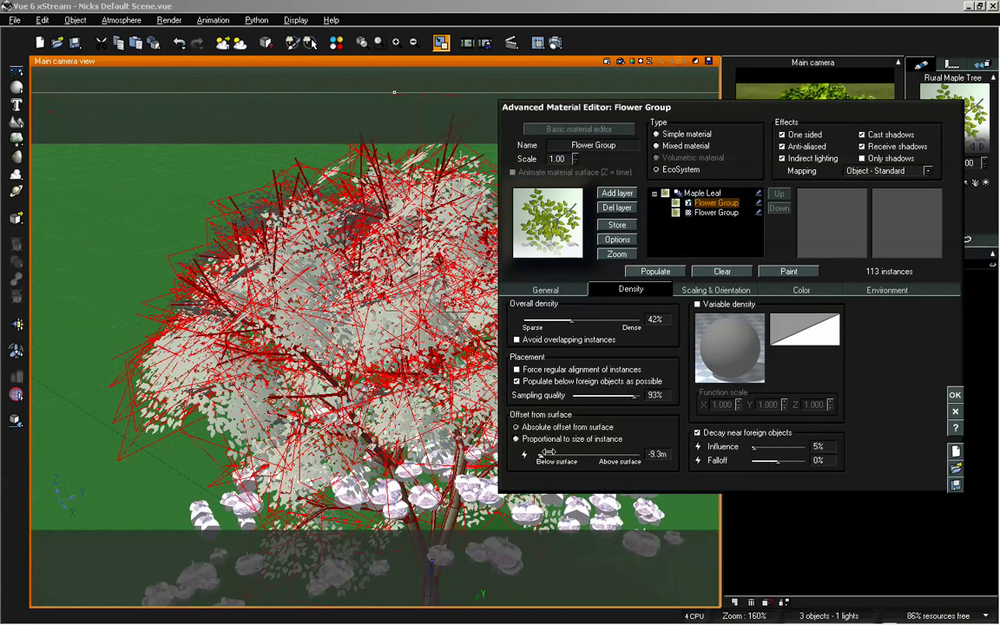
left_click_drag(545, 454, 580, 458)
left_click(650, 273)
left_click(654, 271)
left_click(653, 271)
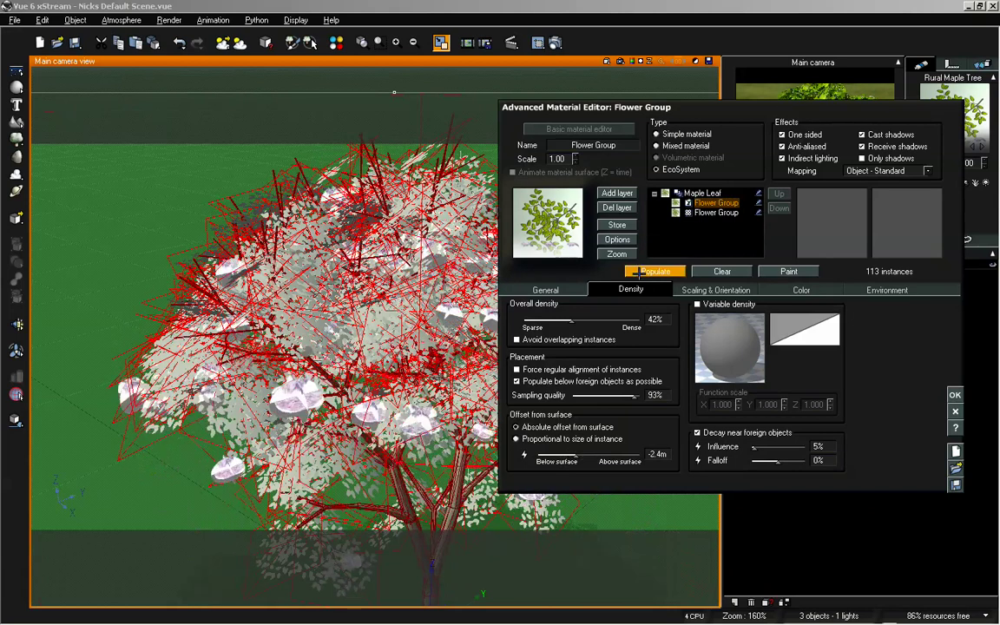
Turn the plain Flower Group layer into a second EcoSystem layer and add the Flowers object to its population
left_click_drag(750, 111, 717, 162)
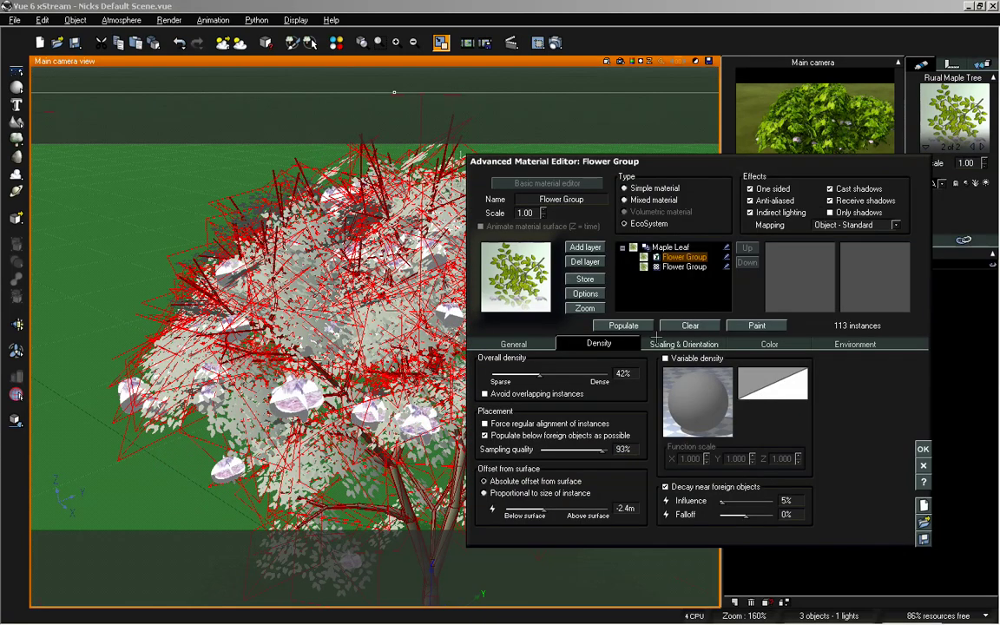
left_click(682, 266)
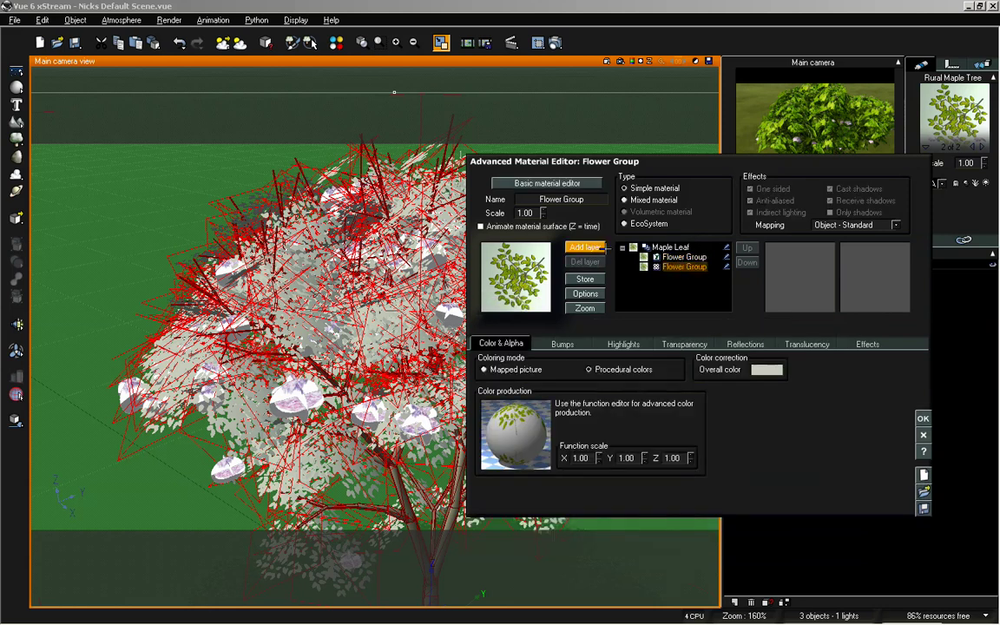
left_click(641, 225)
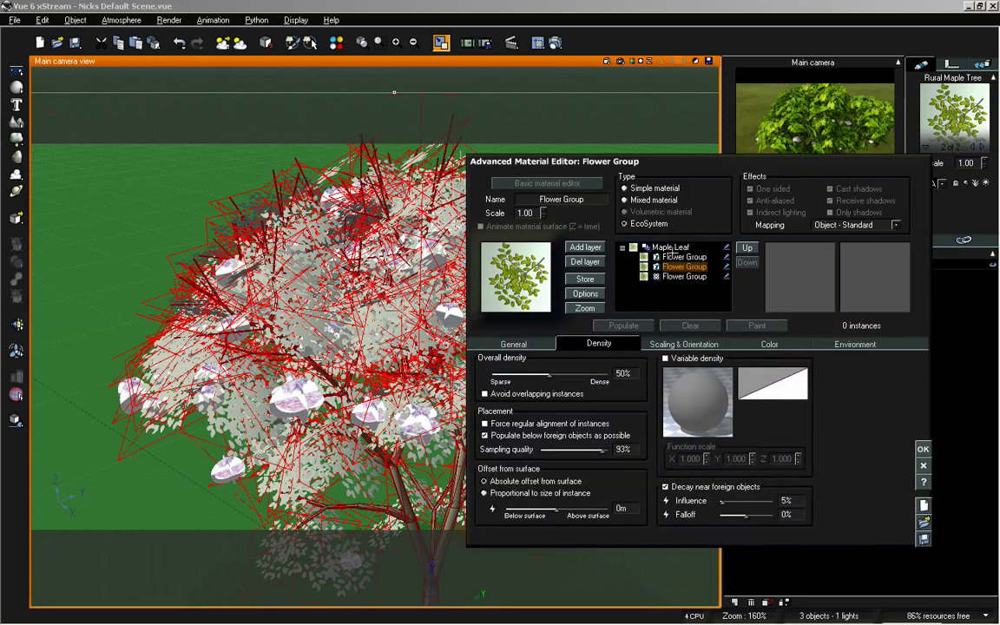
left_click(514, 344)
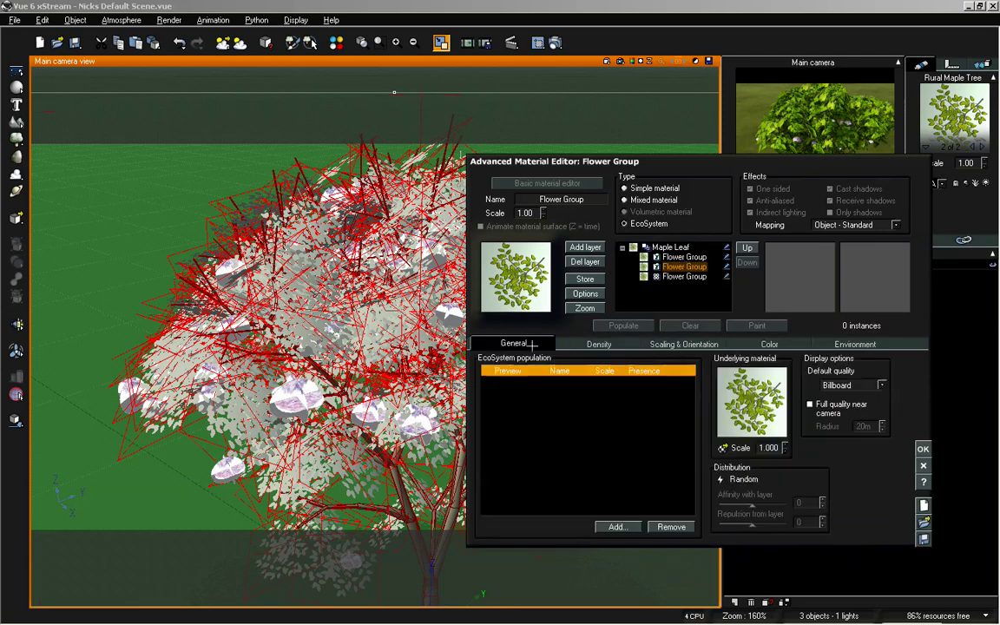
left_click(614, 527)
left_click(640, 547)
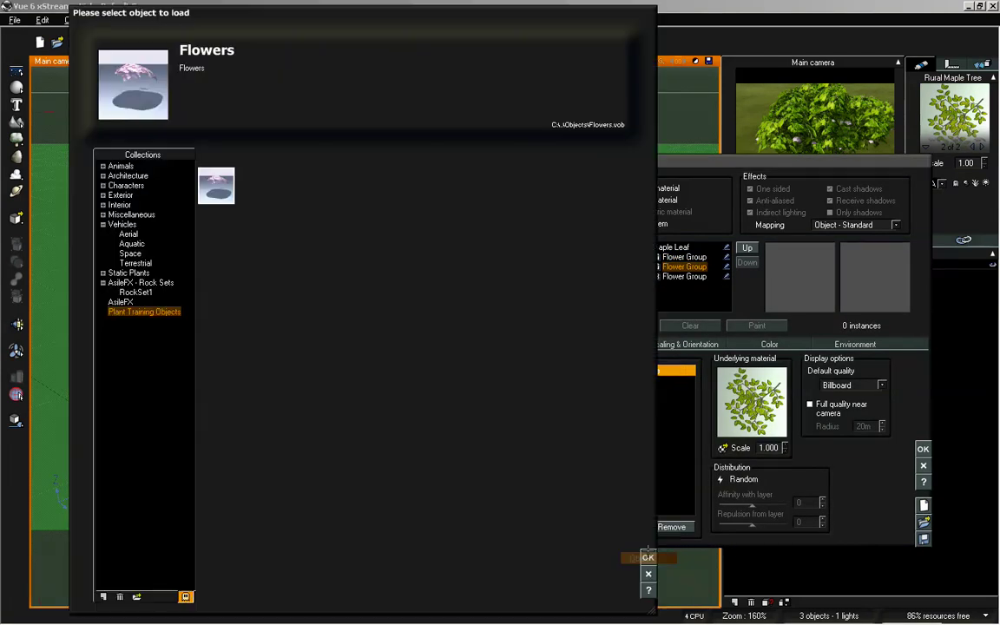
key("Return")
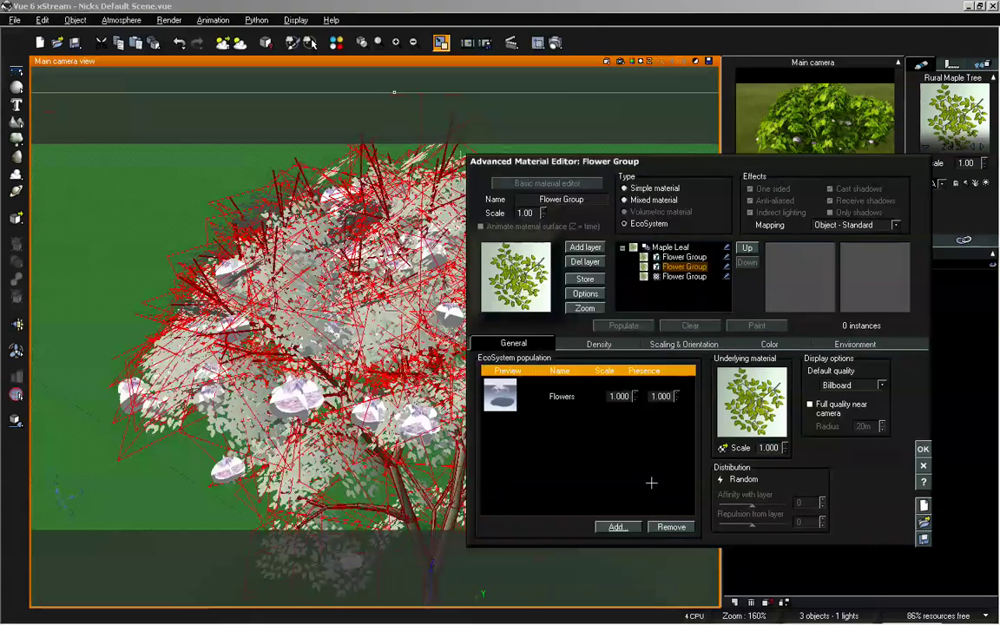
Populate the new EcoSystem layer with a reduced Flowers scale, 36% density, a -47% size-proportional offset and no decay near foreign objects
left_click(574, 397)
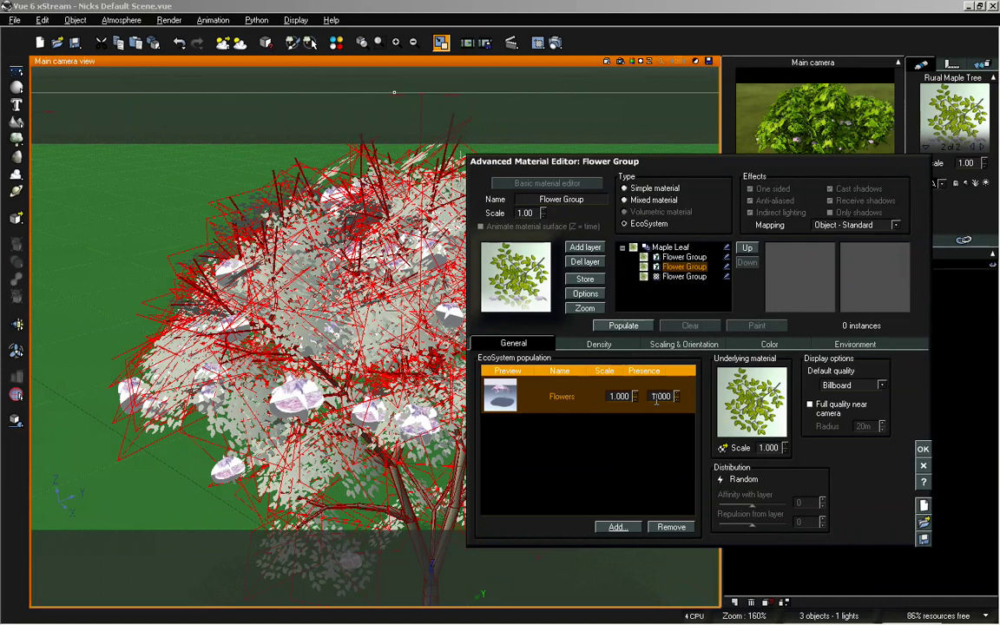
left_click_drag(635, 397, 634, 409)
left_click(598, 344)
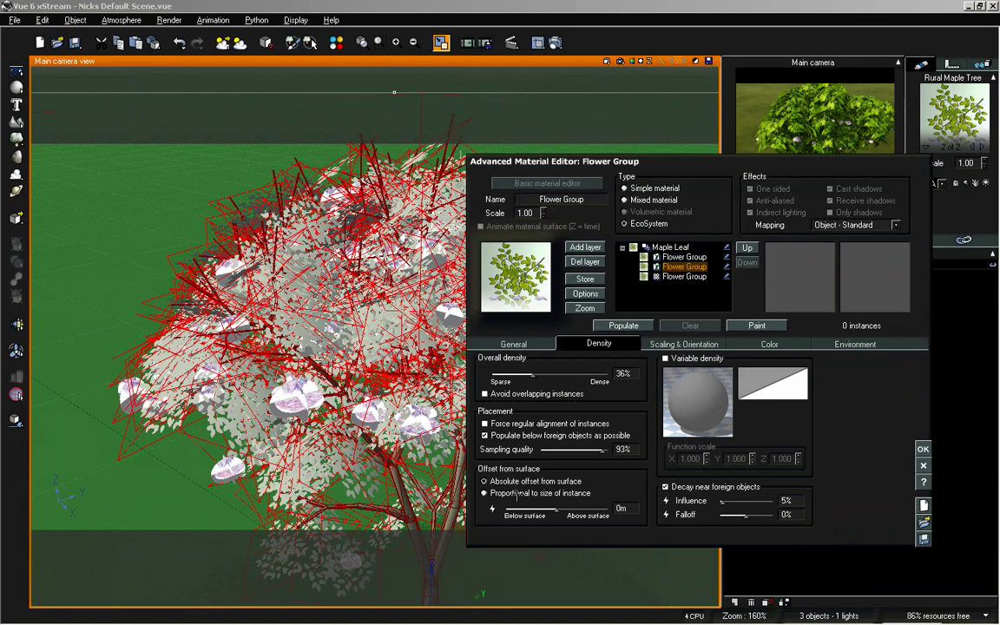
left_click_drag(571, 505, 535, 504)
left_click(695, 485)
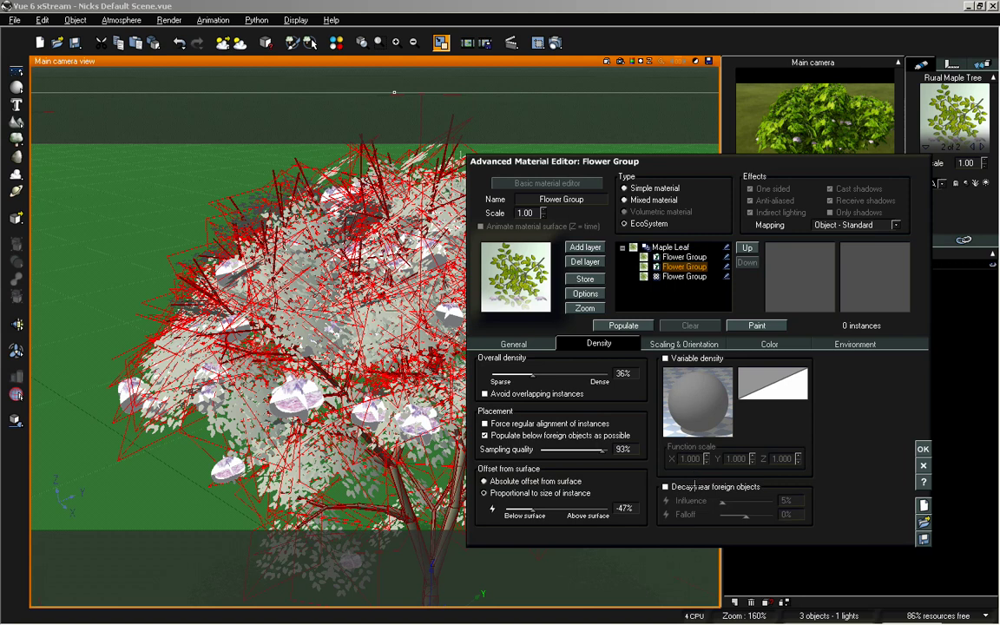
left_click(623, 324)
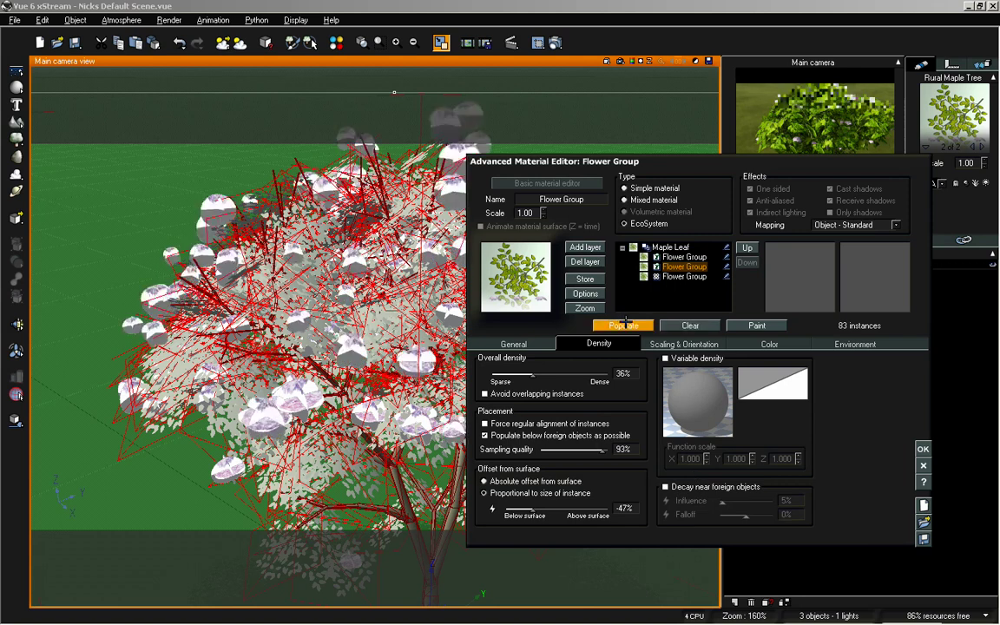
Turn off decay near foreign objects on the first Flower Group layer, and repopulate the second with a -82% size-proportional offset
left_click(682, 257)
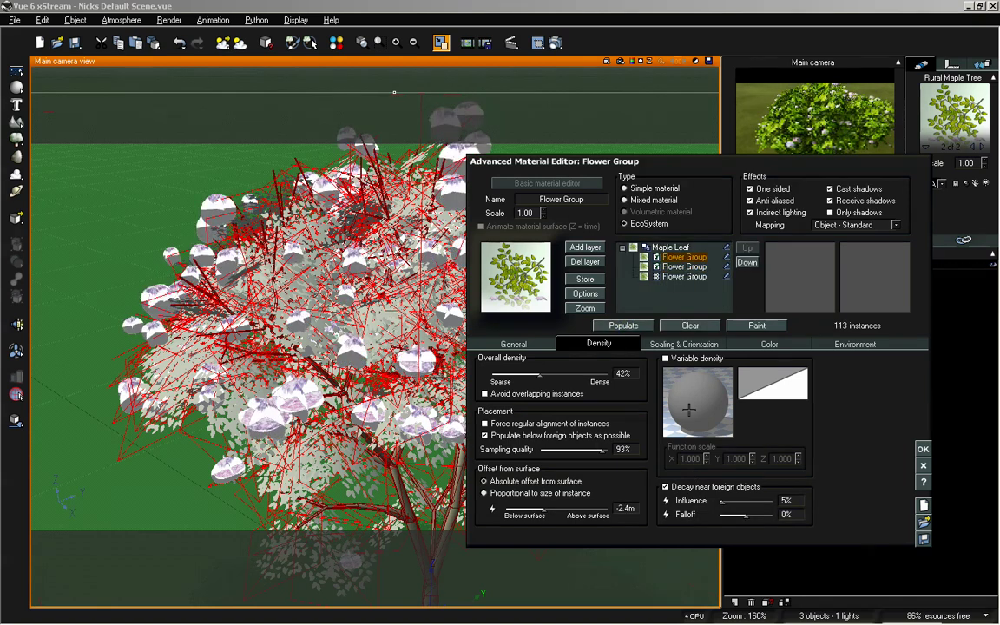
left_click(680, 479)
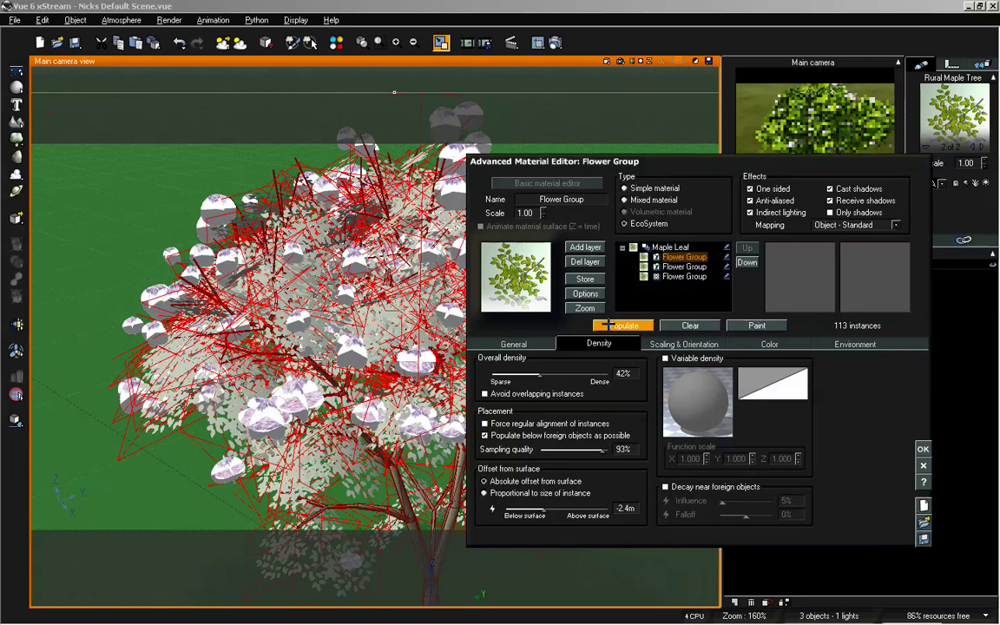
left_click(684, 266)
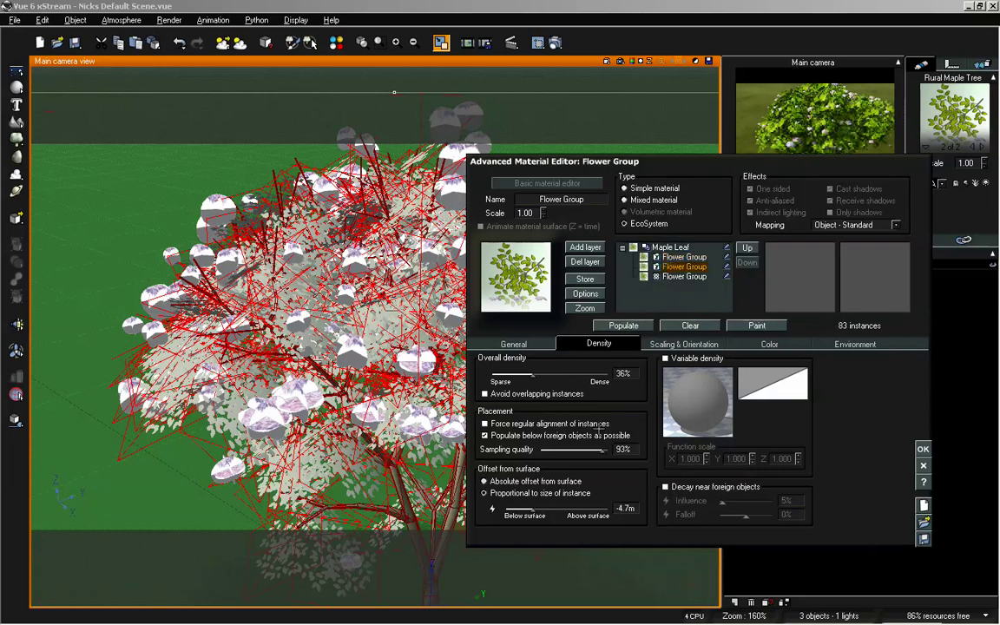
left_click_drag(548, 507, 518, 510)
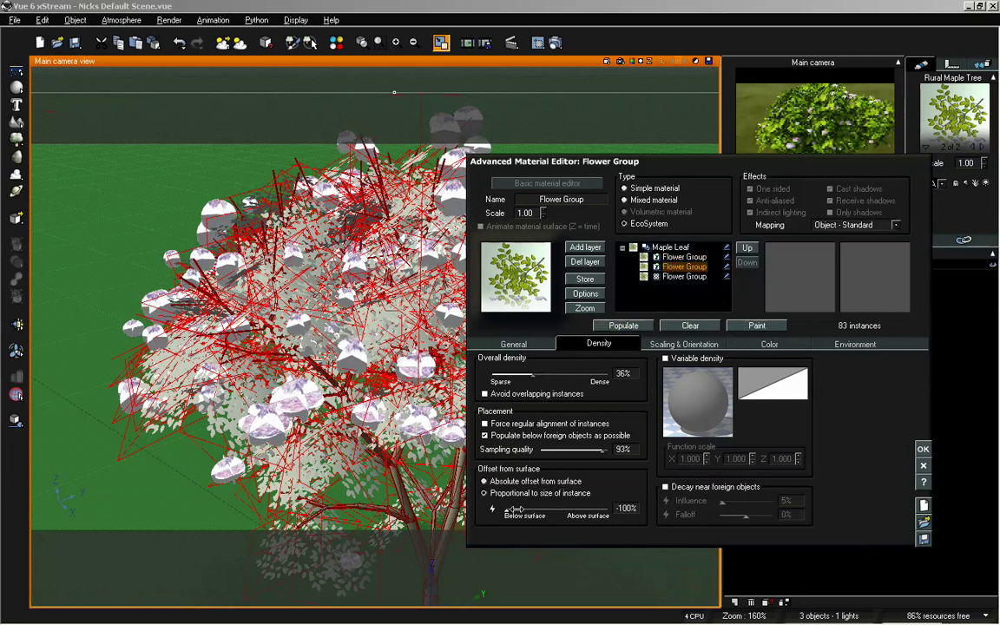
left_click(623, 326)
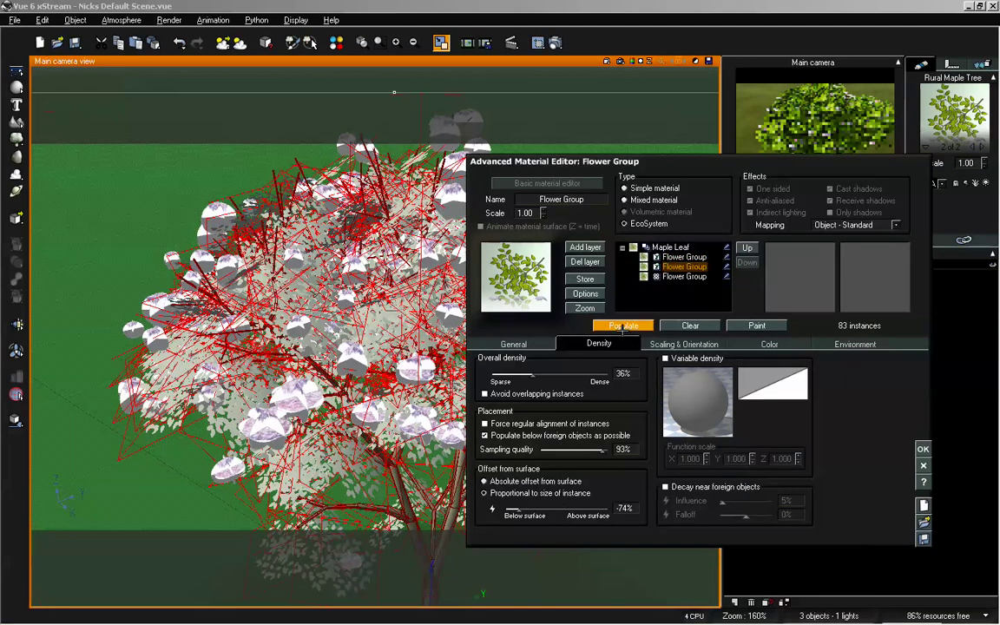
mouse_move(519, 510)
left_mouse_down()
mouse_move(510, 509)
mouse_move(528, 509)
left_mouse_up()
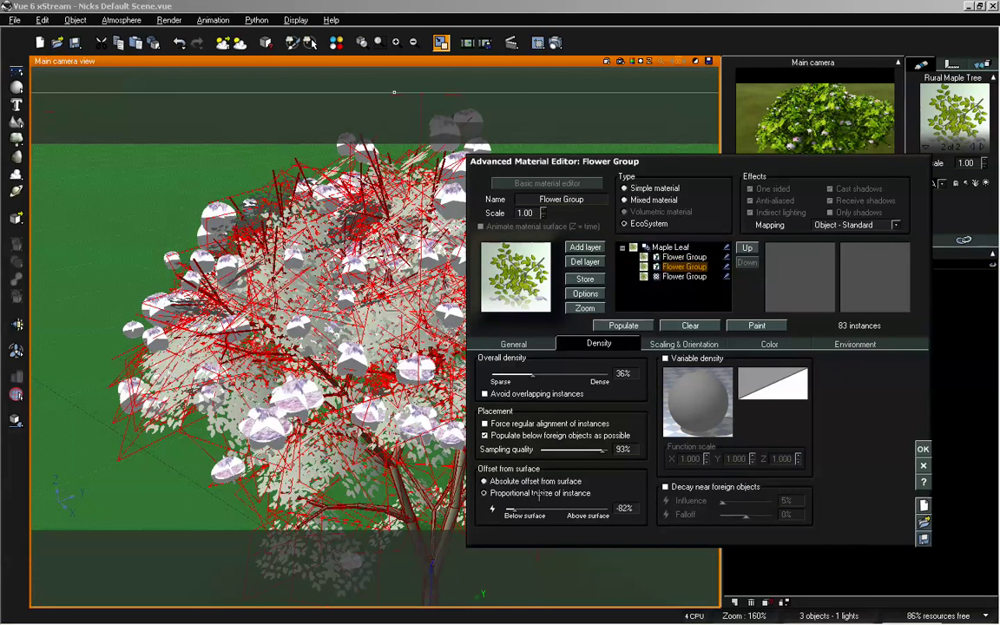
left_click(623, 326)
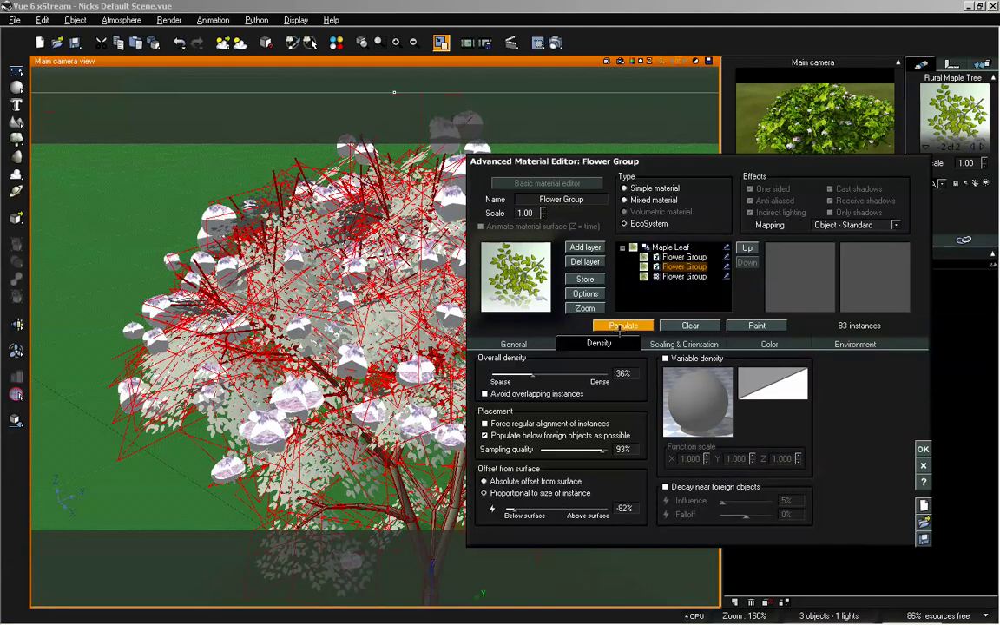
Repopulate the first Flower Group layer with an absolute offset of -3.2 m from the surface and accept the material
left_click(684, 257)
left_click_drag(548, 510, 544, 509)
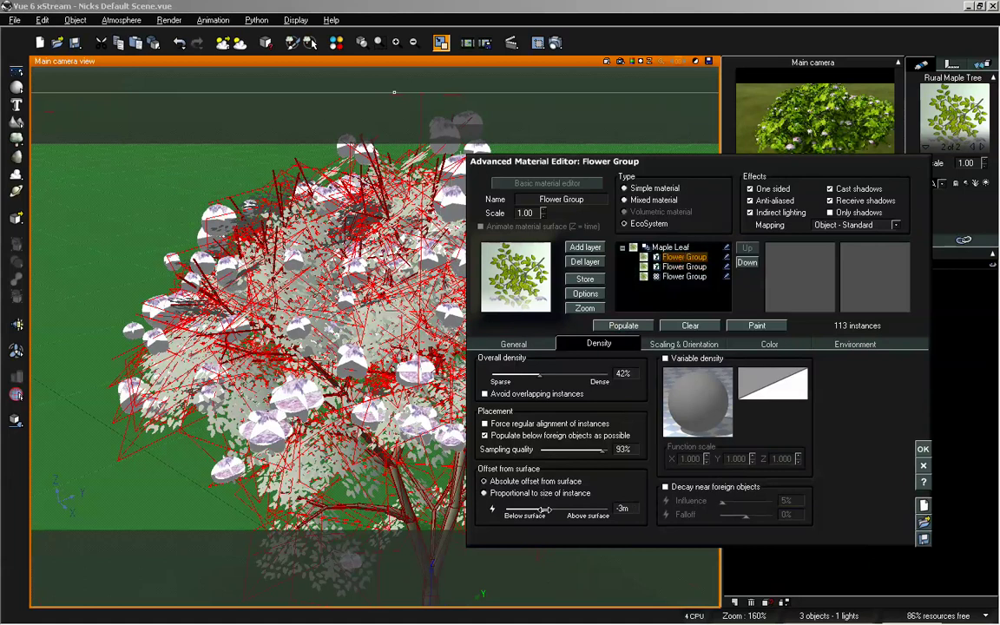
left_click(623, 326)
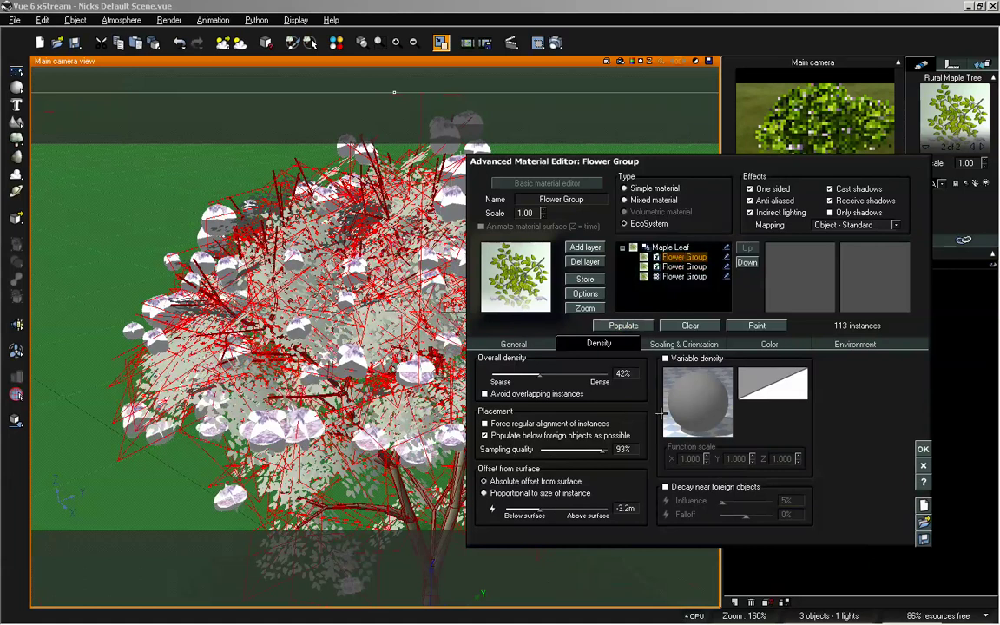
left_click(923, 448)
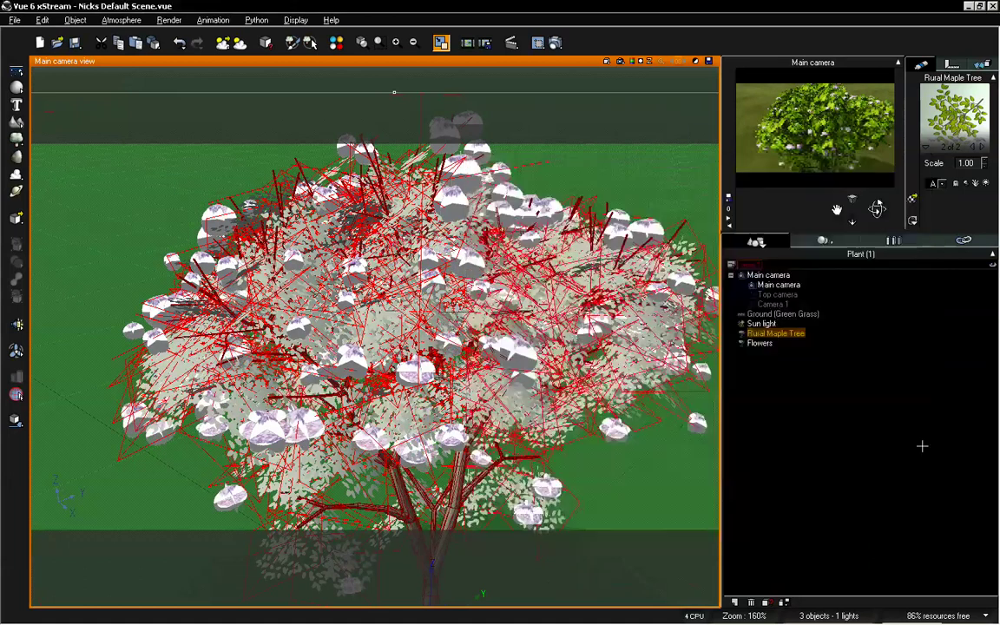
Reframe the camera on the whole tree, render it at 640x360 to check the flower distribution, and close the render
left_click_drag(876, 208, 877, 165)
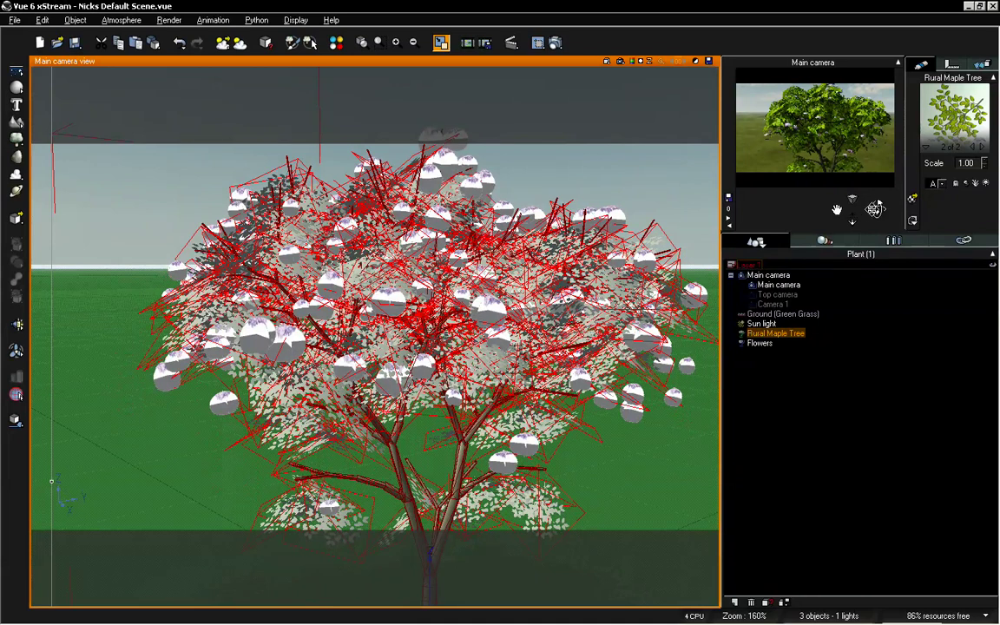
left_click_drag(877, 208, 854, 223)
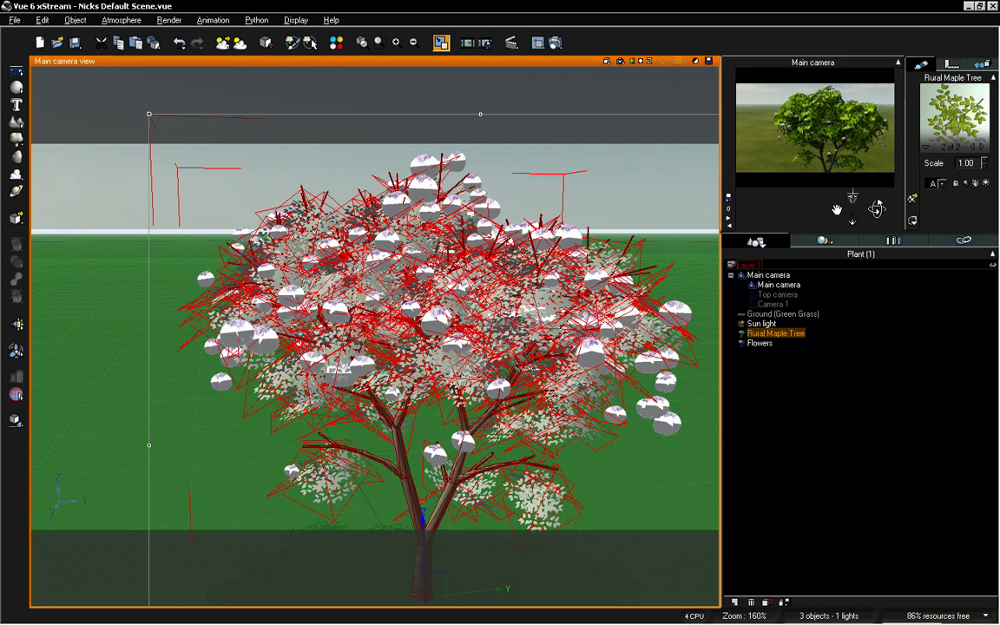
left_click_drag(878, 209, 831, 203)
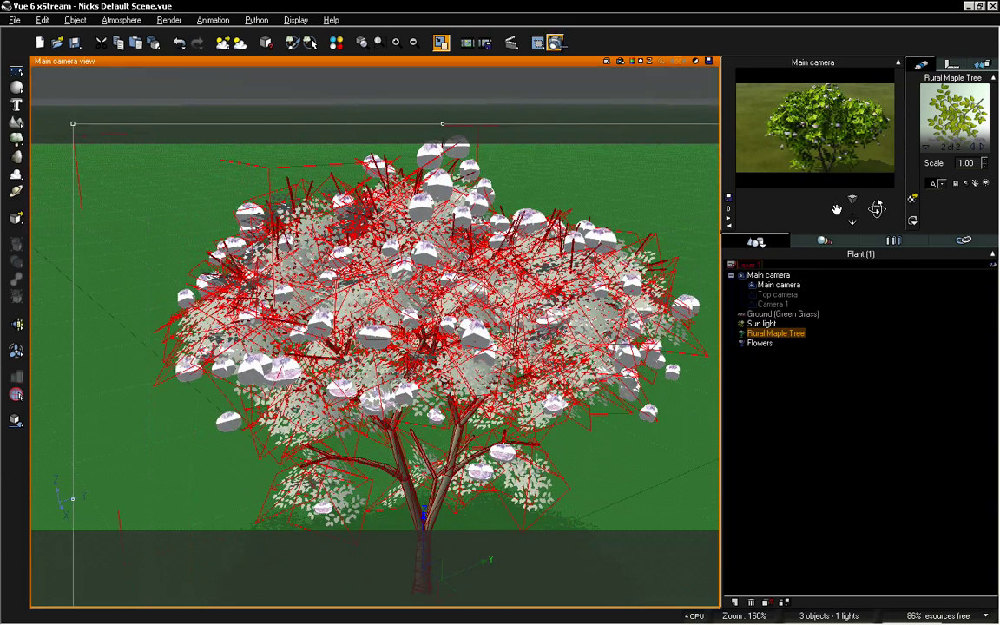
left_click(556, 41)
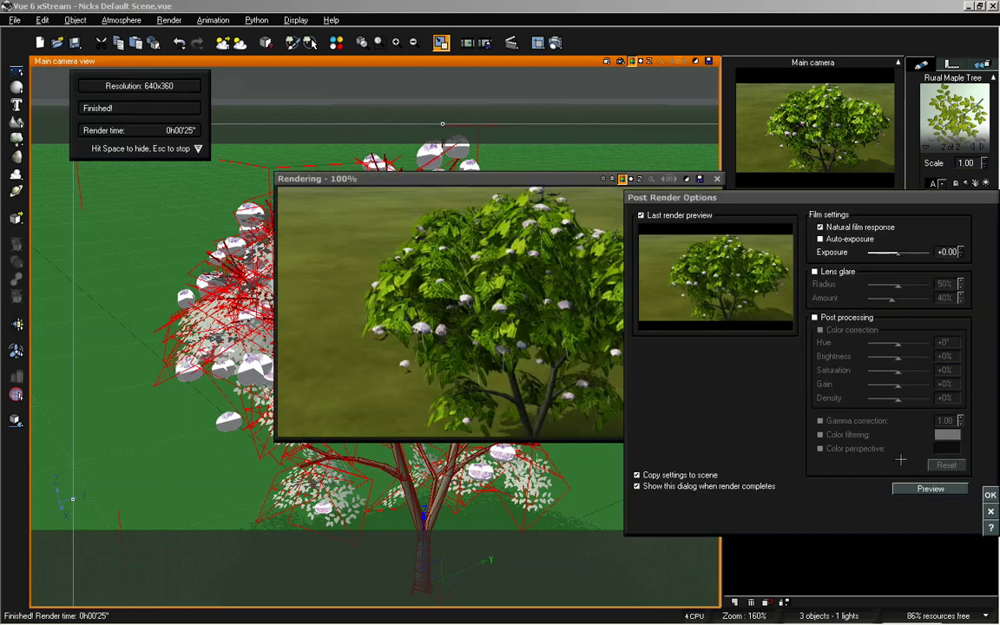
key("Return")
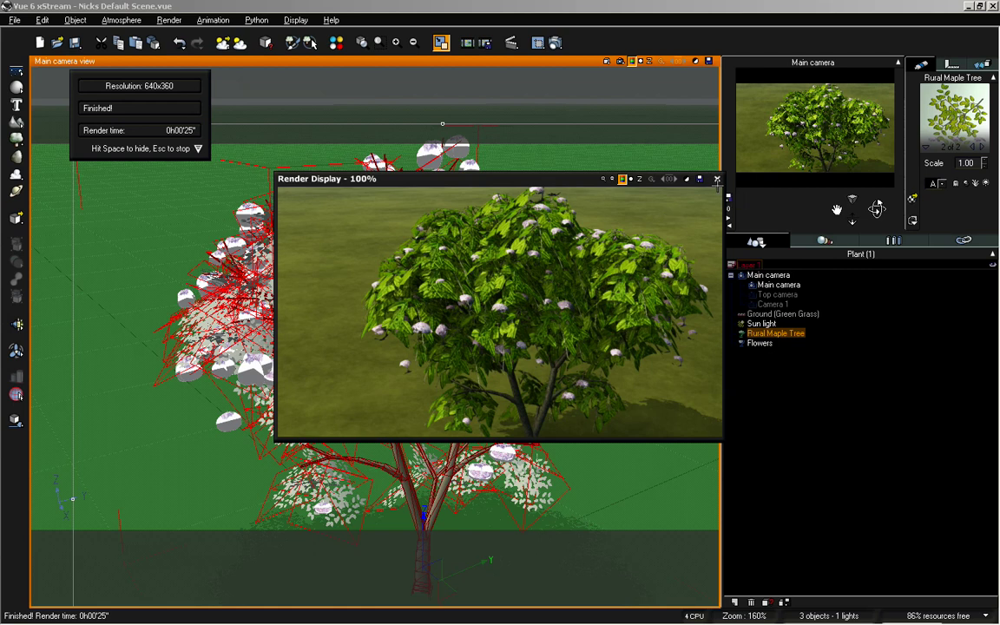
left_click(716, 179)
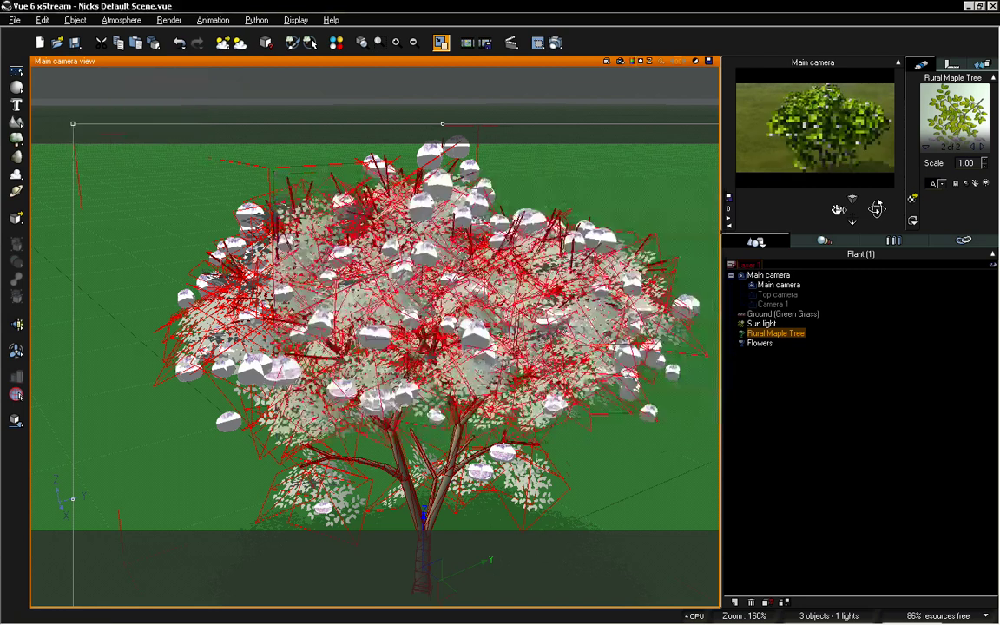
Reopen the tree's leaf material and repopulate the first Flower Group layer with an absolute surface offset of -1.4 m
left_click_drag(876, 208, 868, 213)
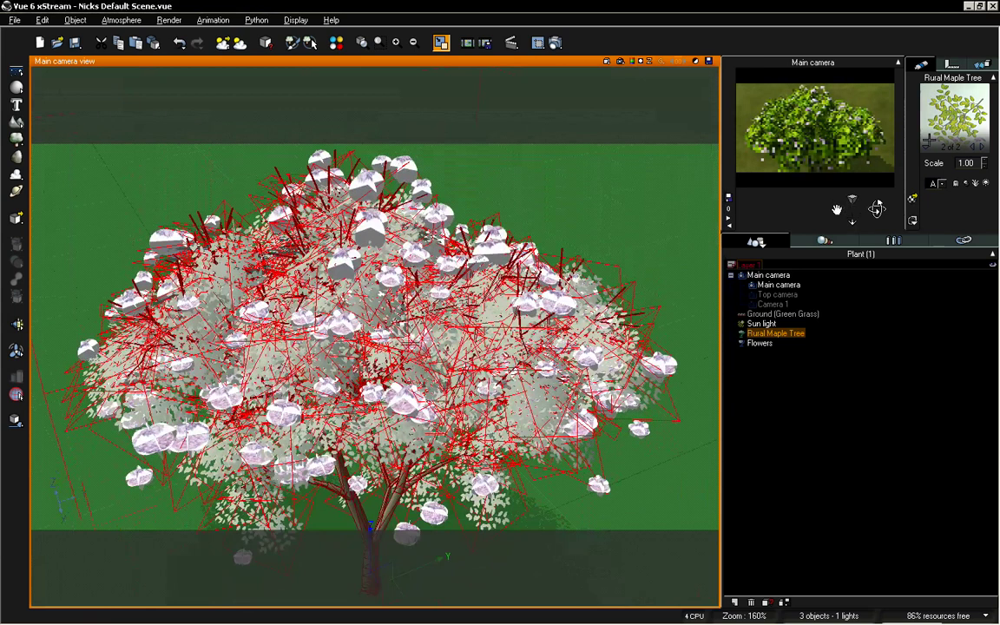
double_click(953, 113)
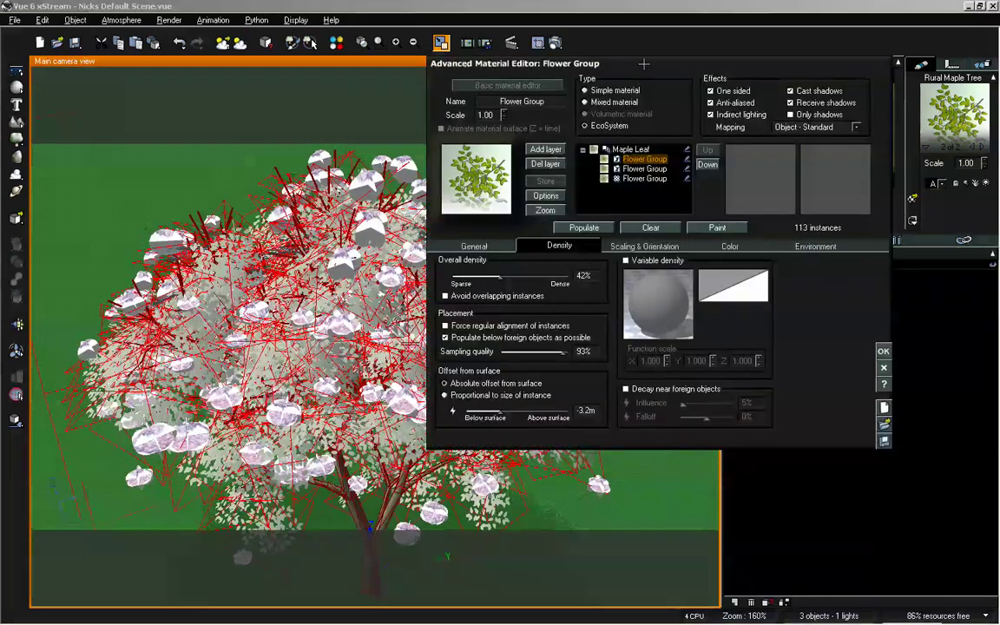
left_click_drag(573, 69, 623, 152)
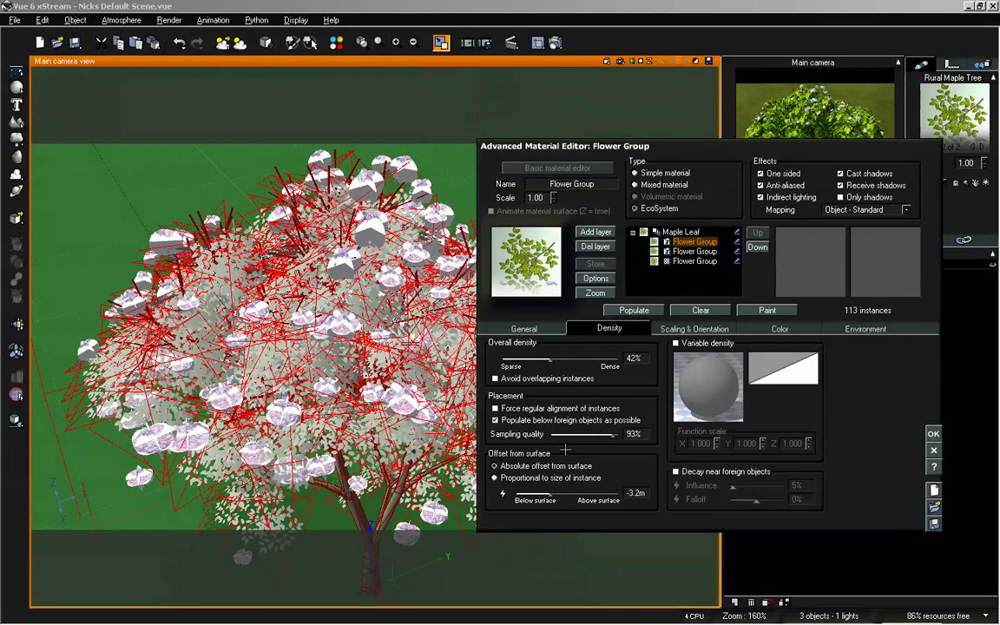
left_click_drag(555, 493, 566, 492)
left_click(631, 311)
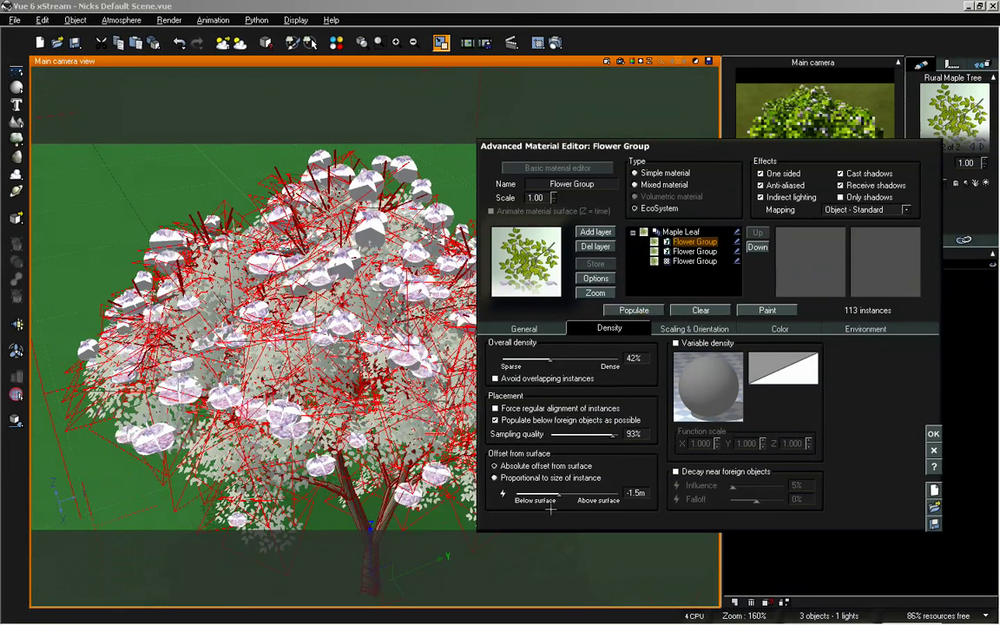
left_click_drag(562, 492, 555, 492)
left_click(634, 309)
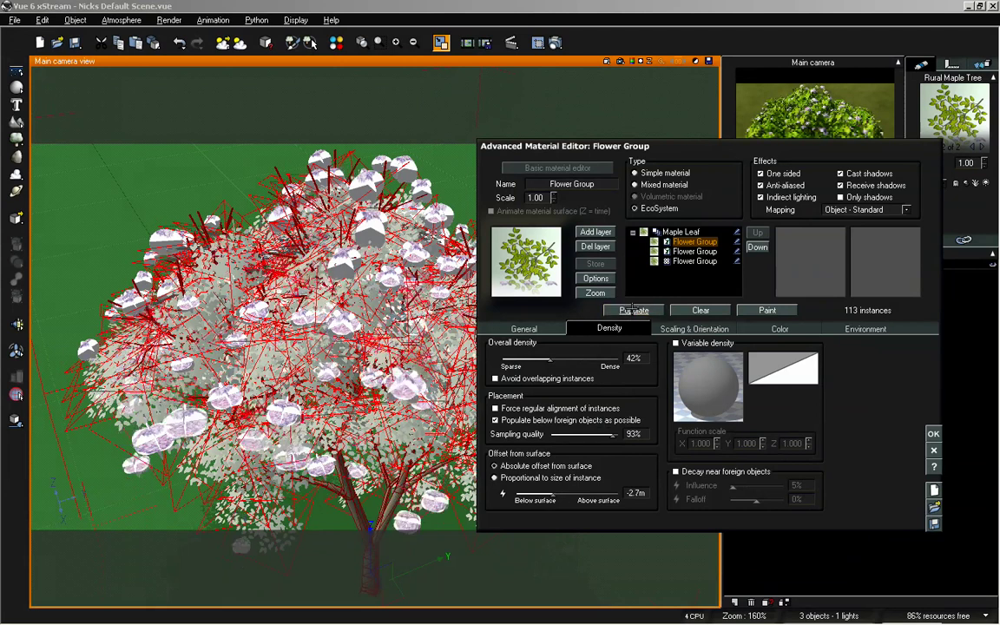
left_click_drag(555, 493, 567, 493)
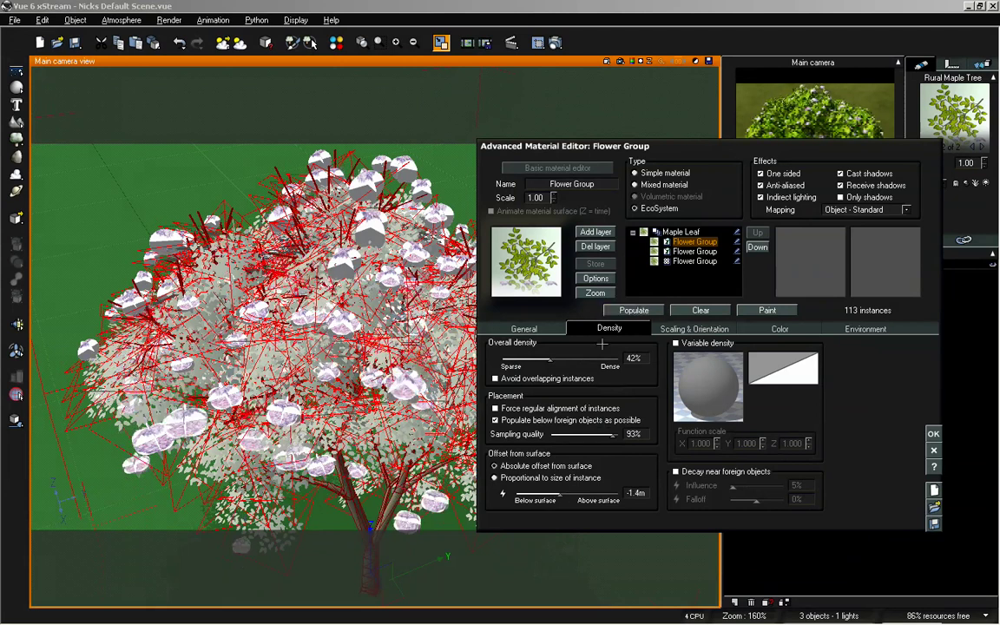
left_click(618, 310)
Raise the first Flower Group layer's overall density to 73%, repopulate it and accept the material
left_click_drag(552, 359, 590, 358)
left_click(617, 310)
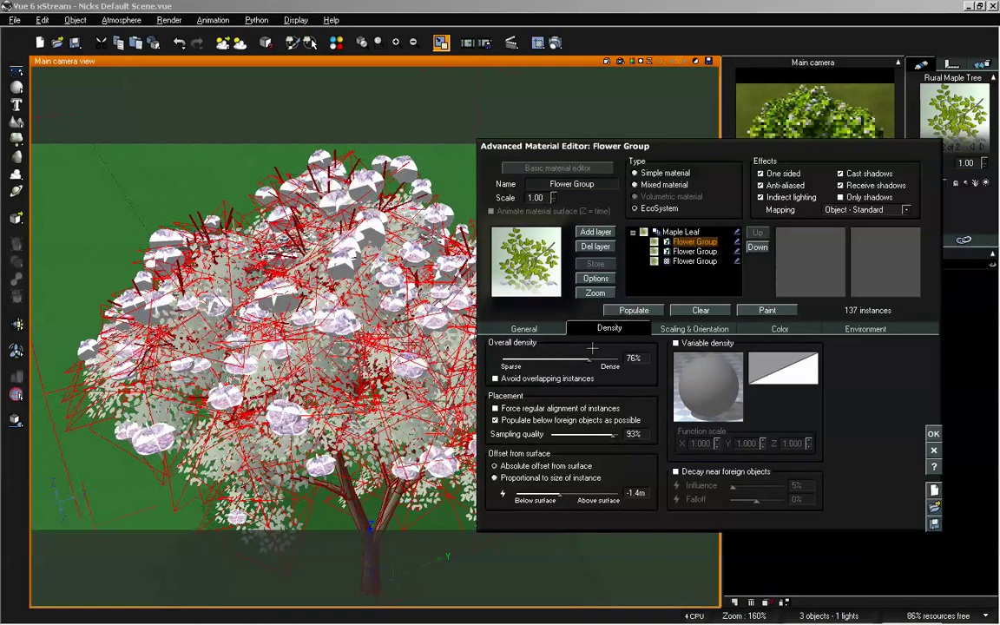
left_click(612, 309)
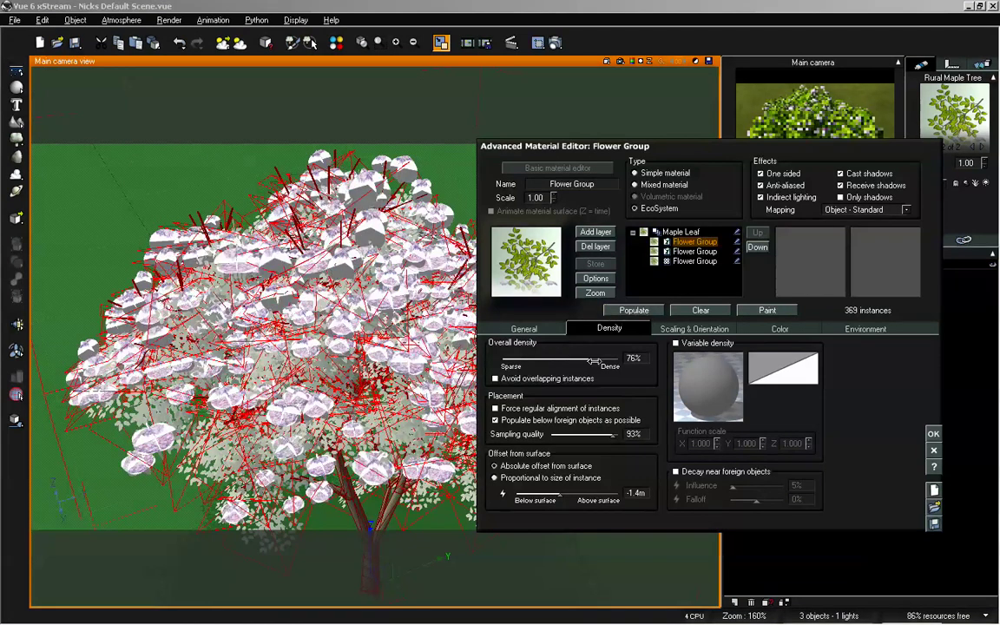
left_click(634, 310)
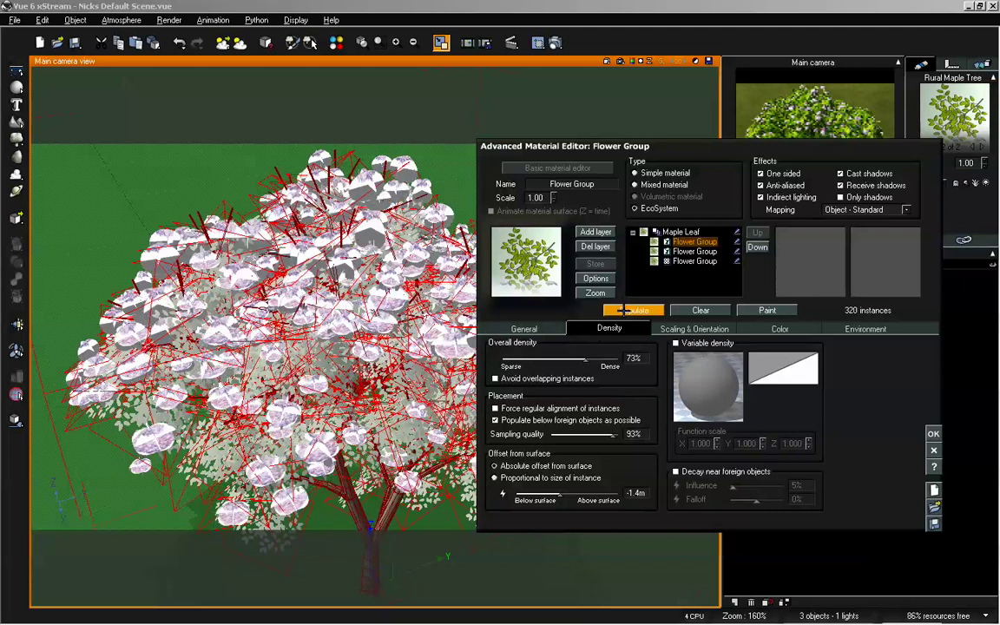
left_click(933, 433)
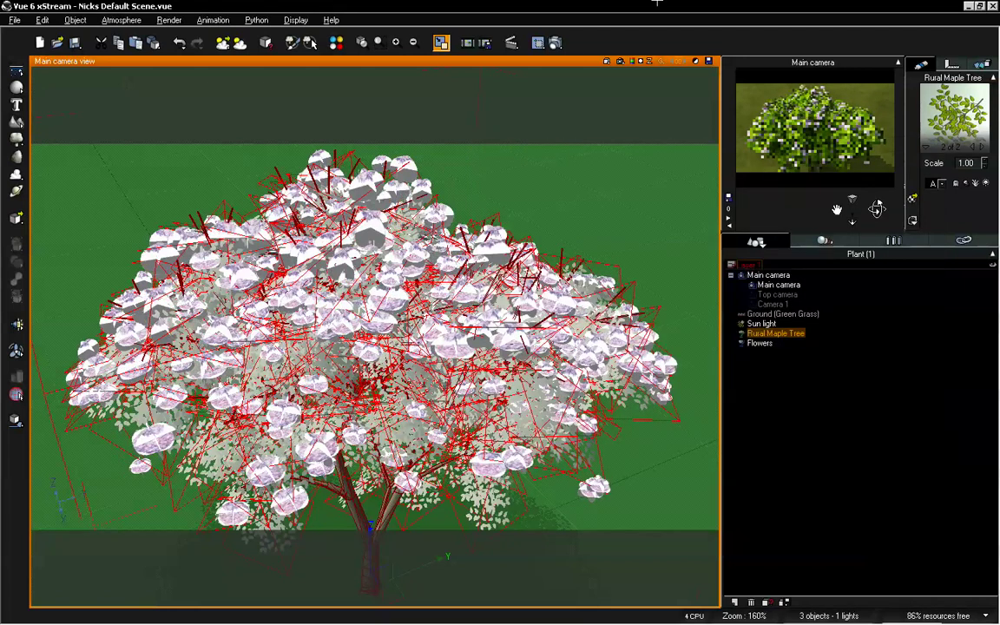
Set the render resolution to 1024x576, render the flowering tree from a different, higher angle, and close the render
left_click(511, 42)
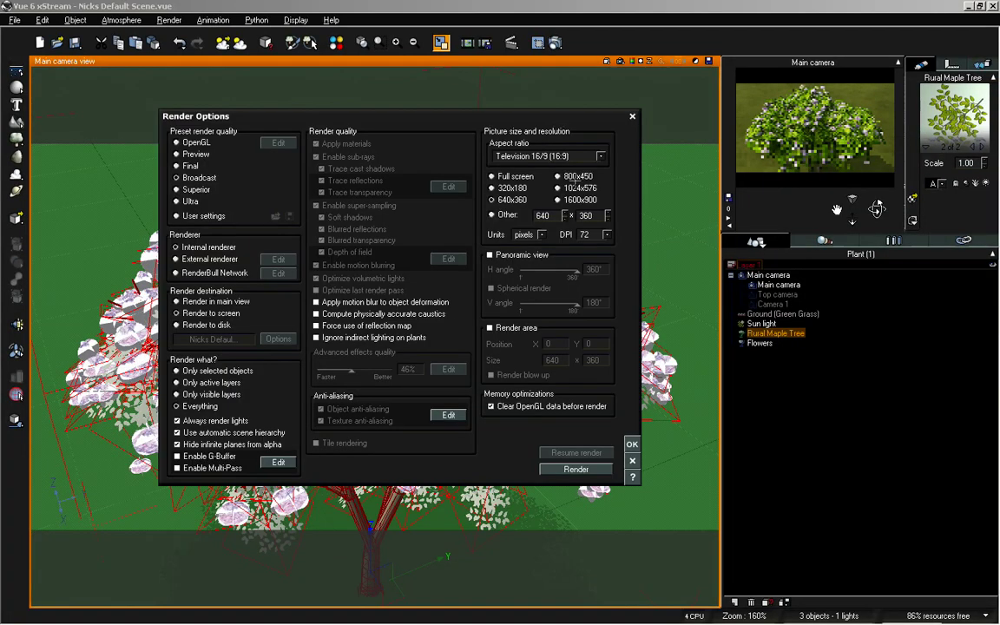
left_click(632, 443)
left_click_drag(836, 209, 836, 205)
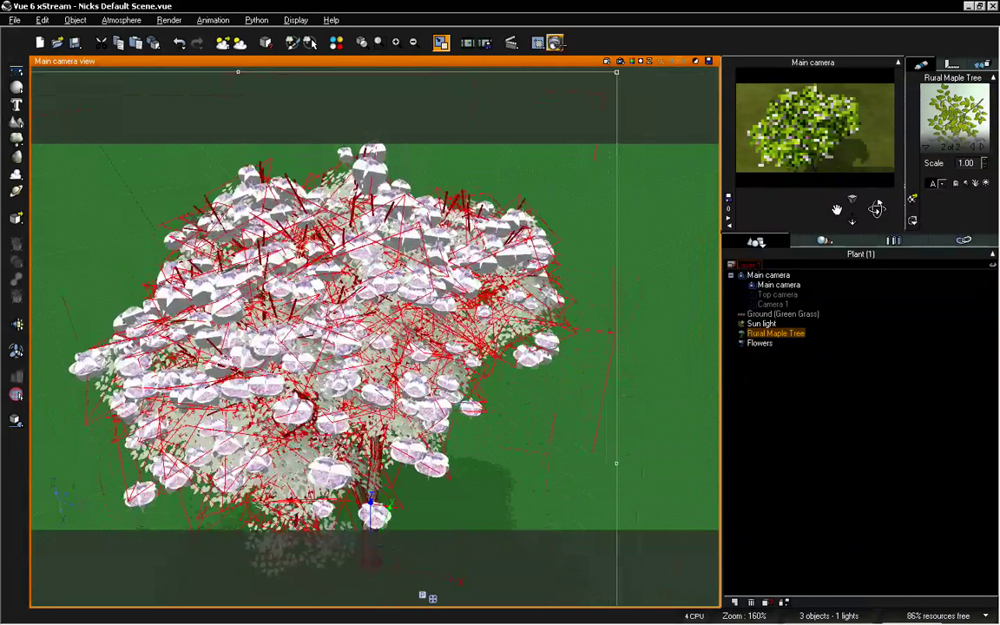
left_click(510, 42)
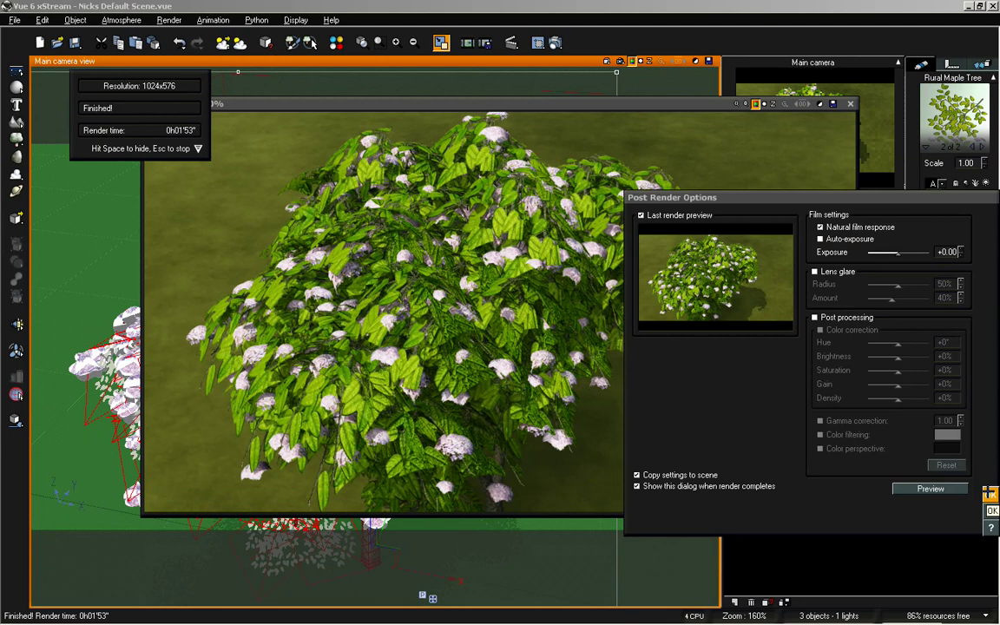
left_click(988, 493)
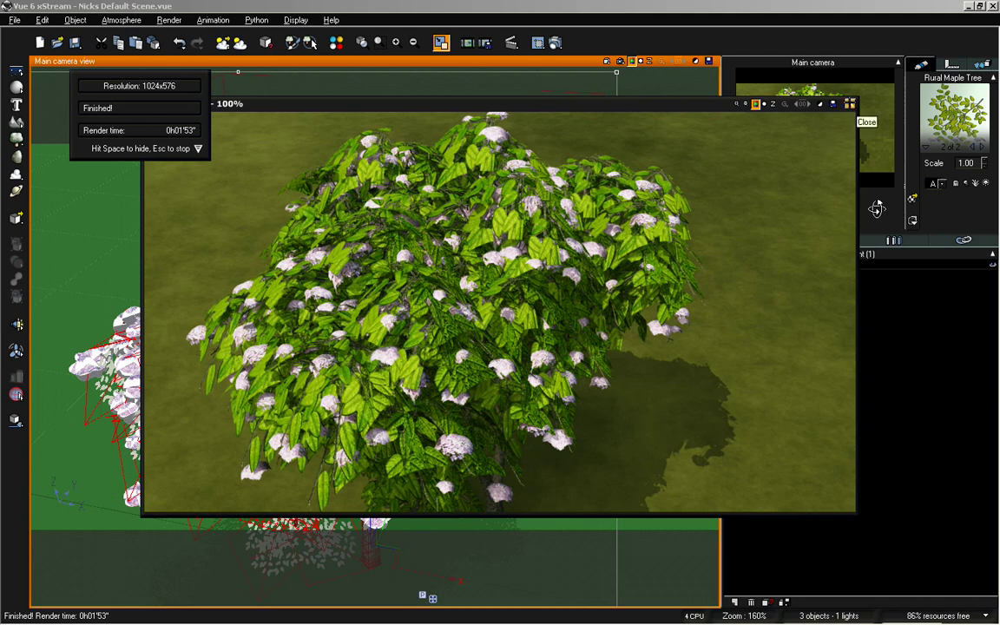
left_click(850, 103)
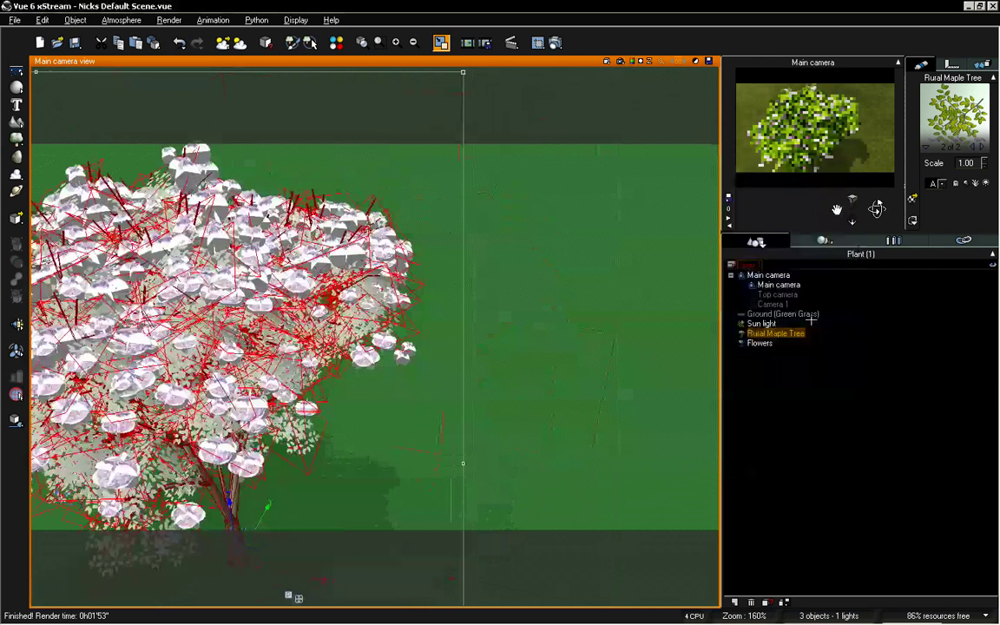
Examine the color map node in the color production function of New Layer in the Flowers object's material
left_click(759, 343)
double_click(934, 106)
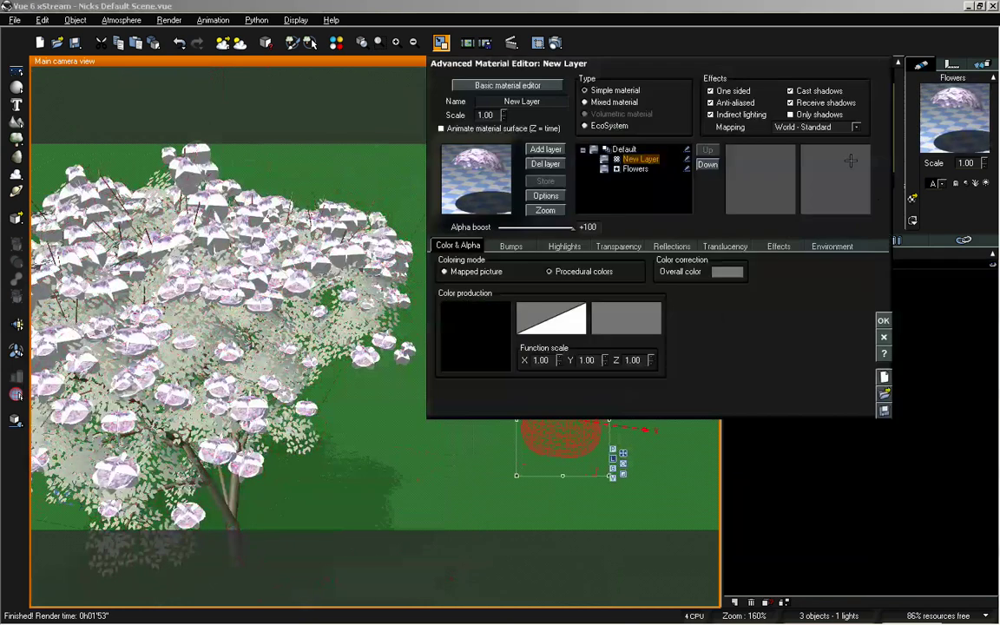
right_click(482, 333)
left_click(512, 340)
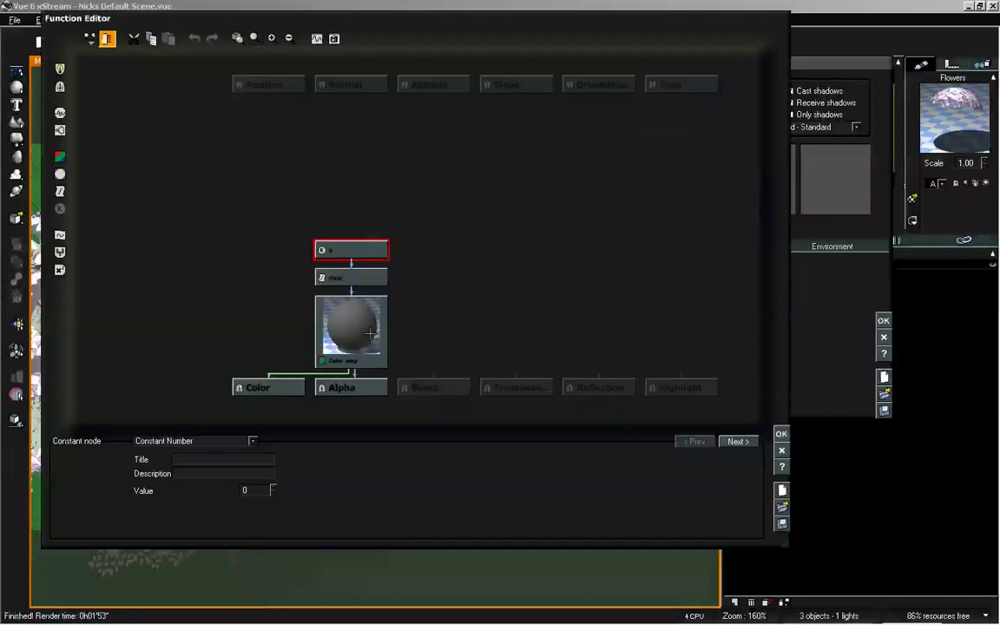
left_click(370, 332)
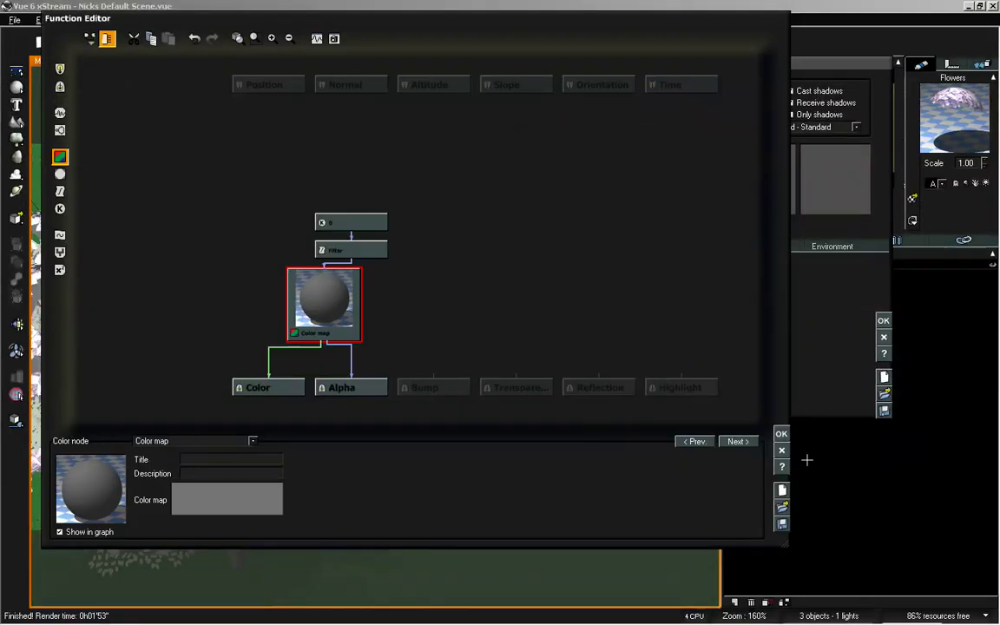
left_click(782, 448)
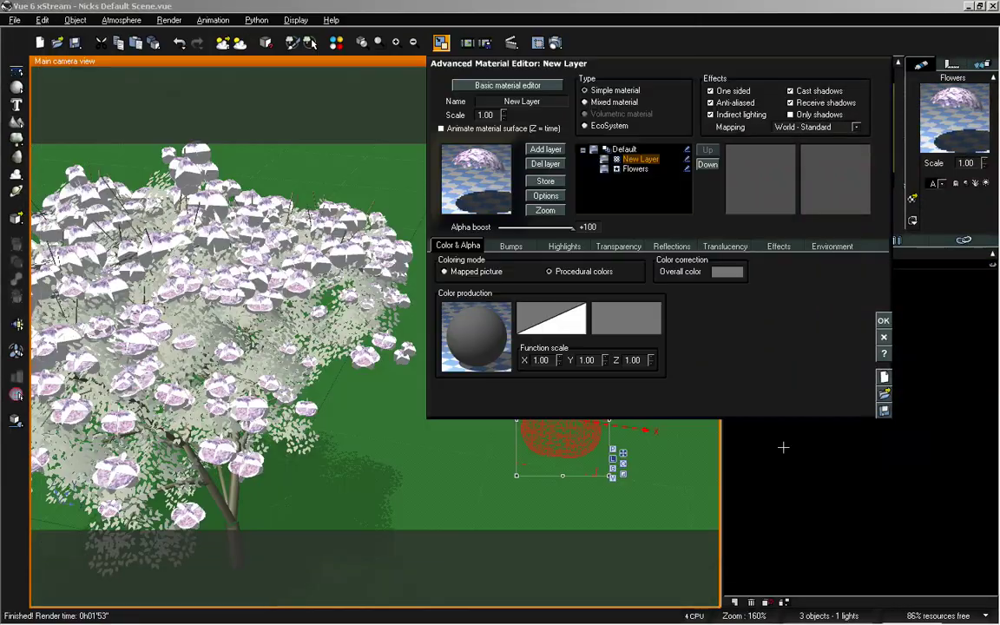
In the Flowers layer's function graph, disconnect the black-and-white projected texture map from the Alpha output, and accept the function and material
left_click(637, 169)
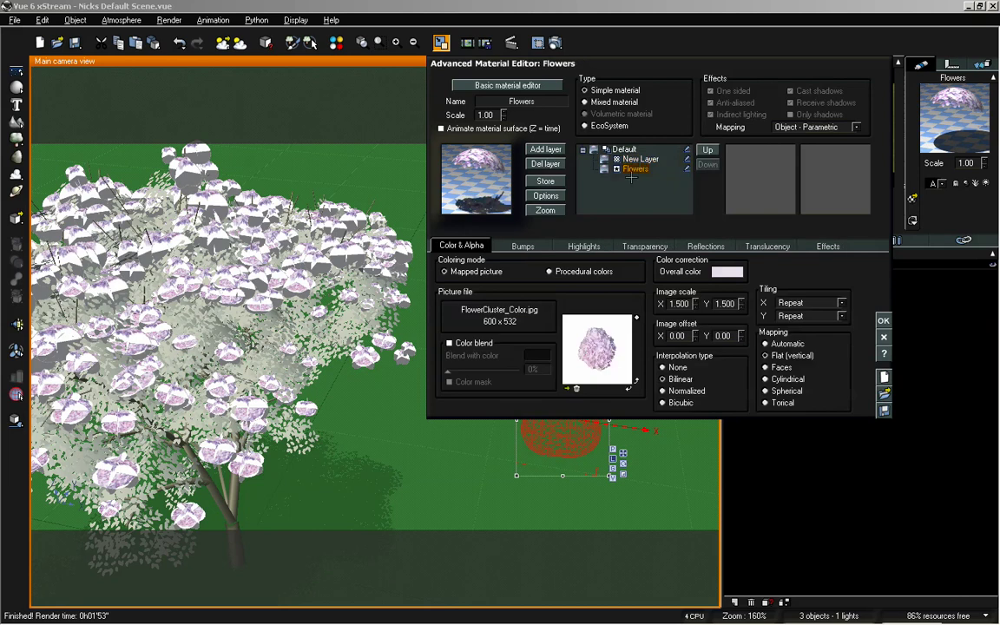
right_click(605, 349)
left_click(607, 349)
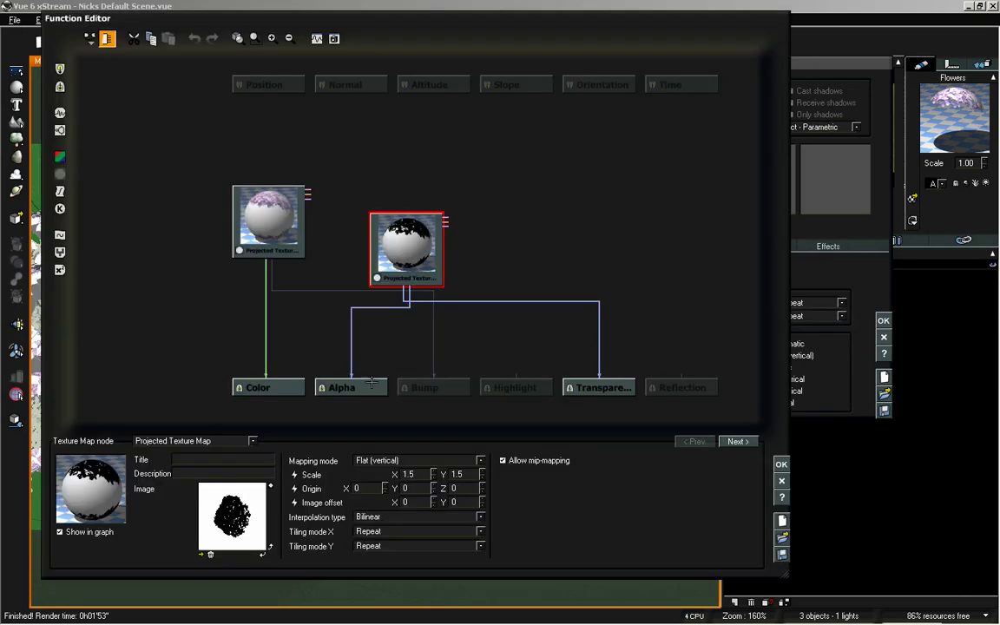
left_click(352, 359)
left_click_drag(353, 359, 599, 388)
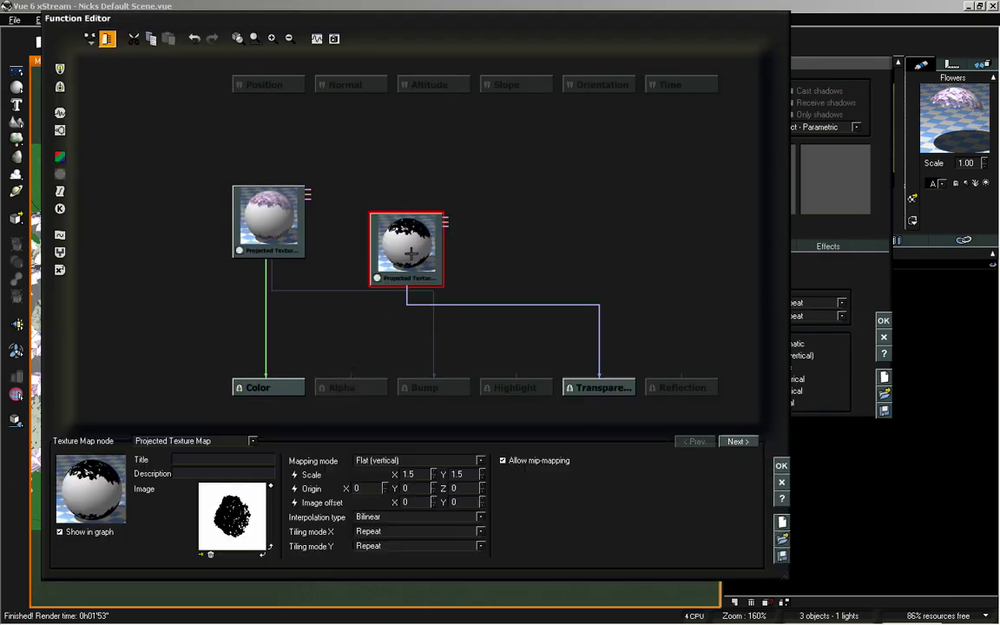
left_click(782, 464)
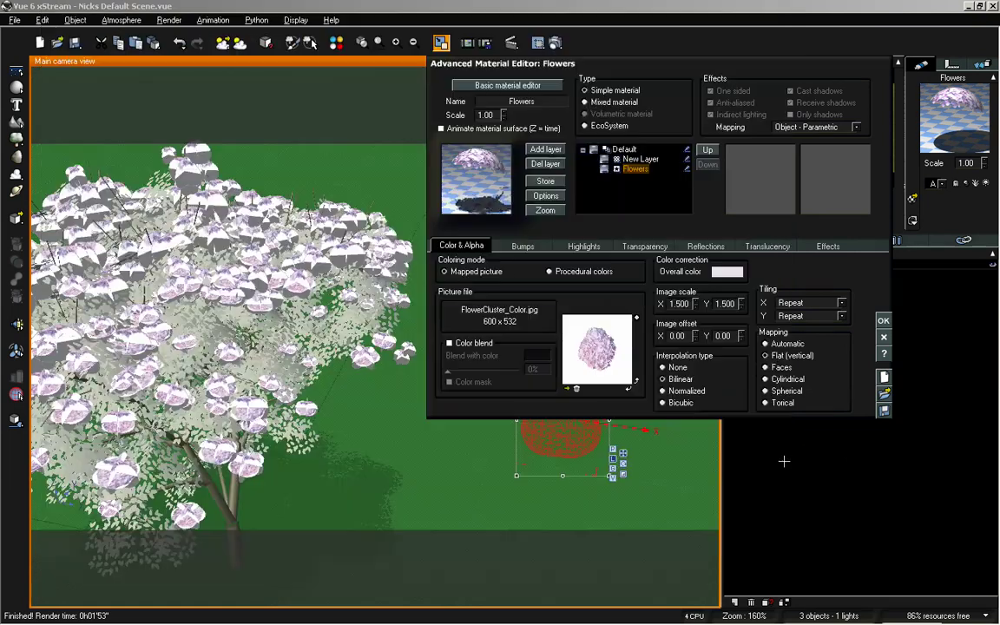
left_click(878, 322)
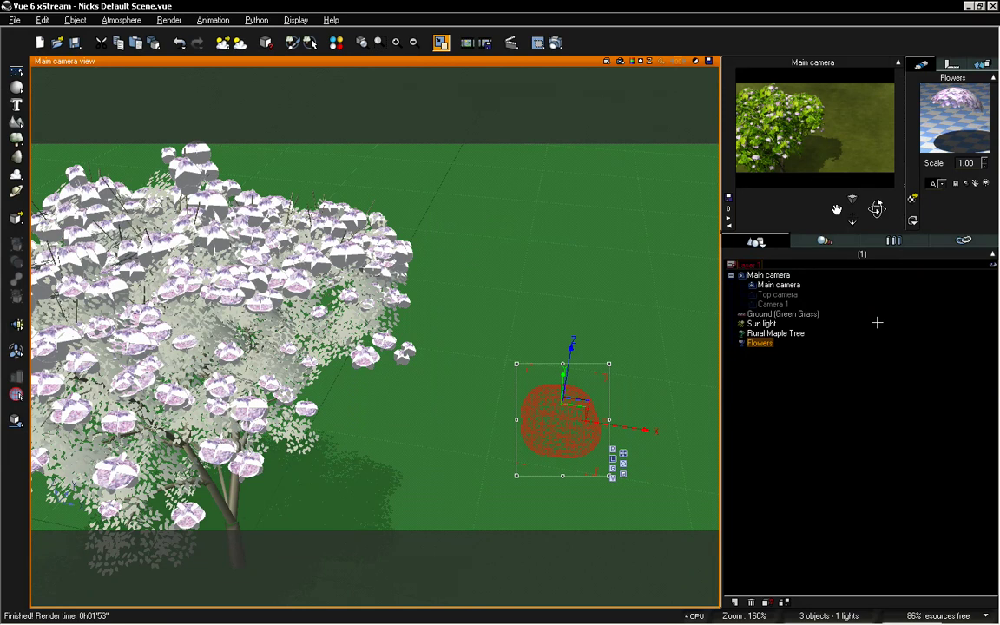
Reposition the main camera lower and farther back to frame the whole flowering tree with the horizon and the Flowers object
right_click(875, 184)
mouse_move(876, 208)
left_mouse_down()
mouse_move(864, 206)
mouse_move(876, 209)
left_mouse_up()
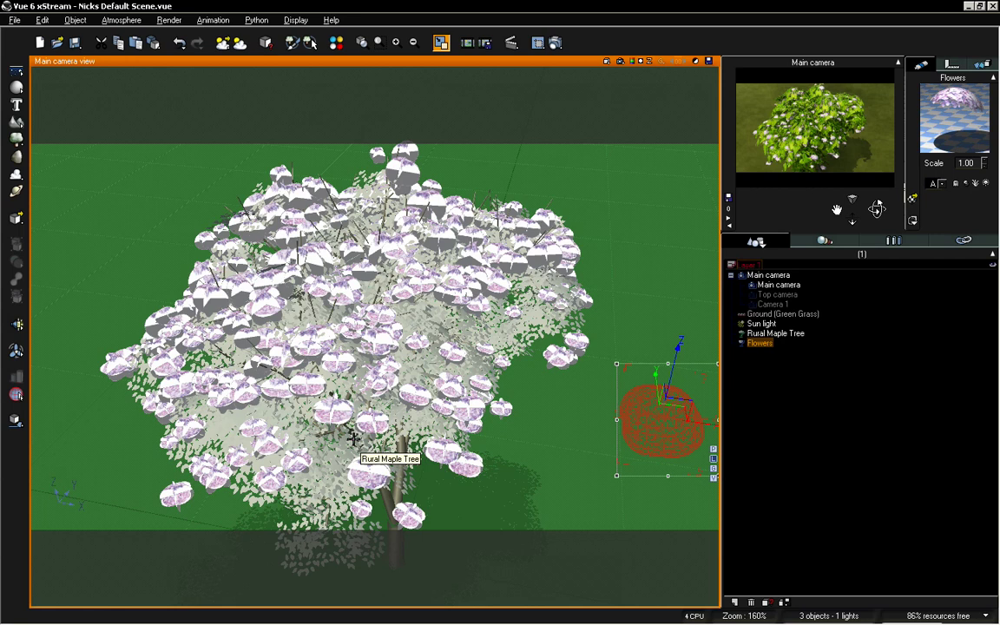
scroll(358, 434, "down", 3)
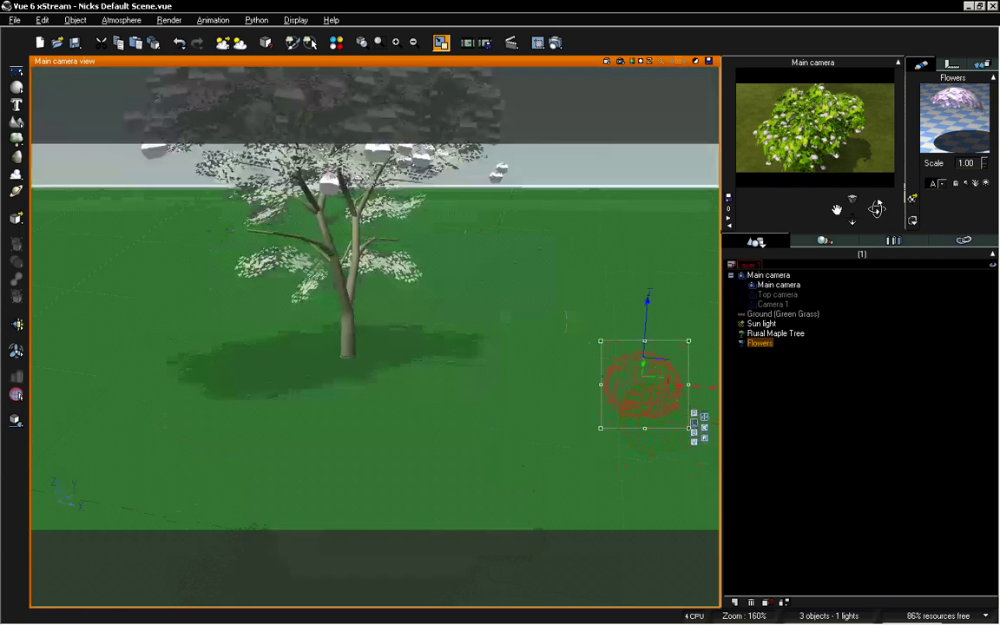
left_click_drag(876, 208, 856, 220)
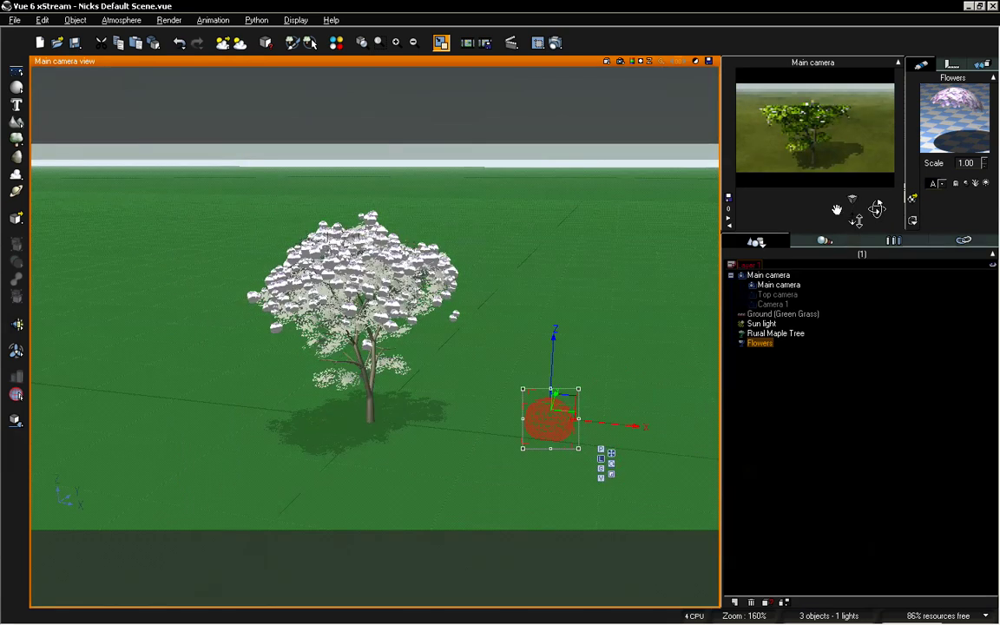